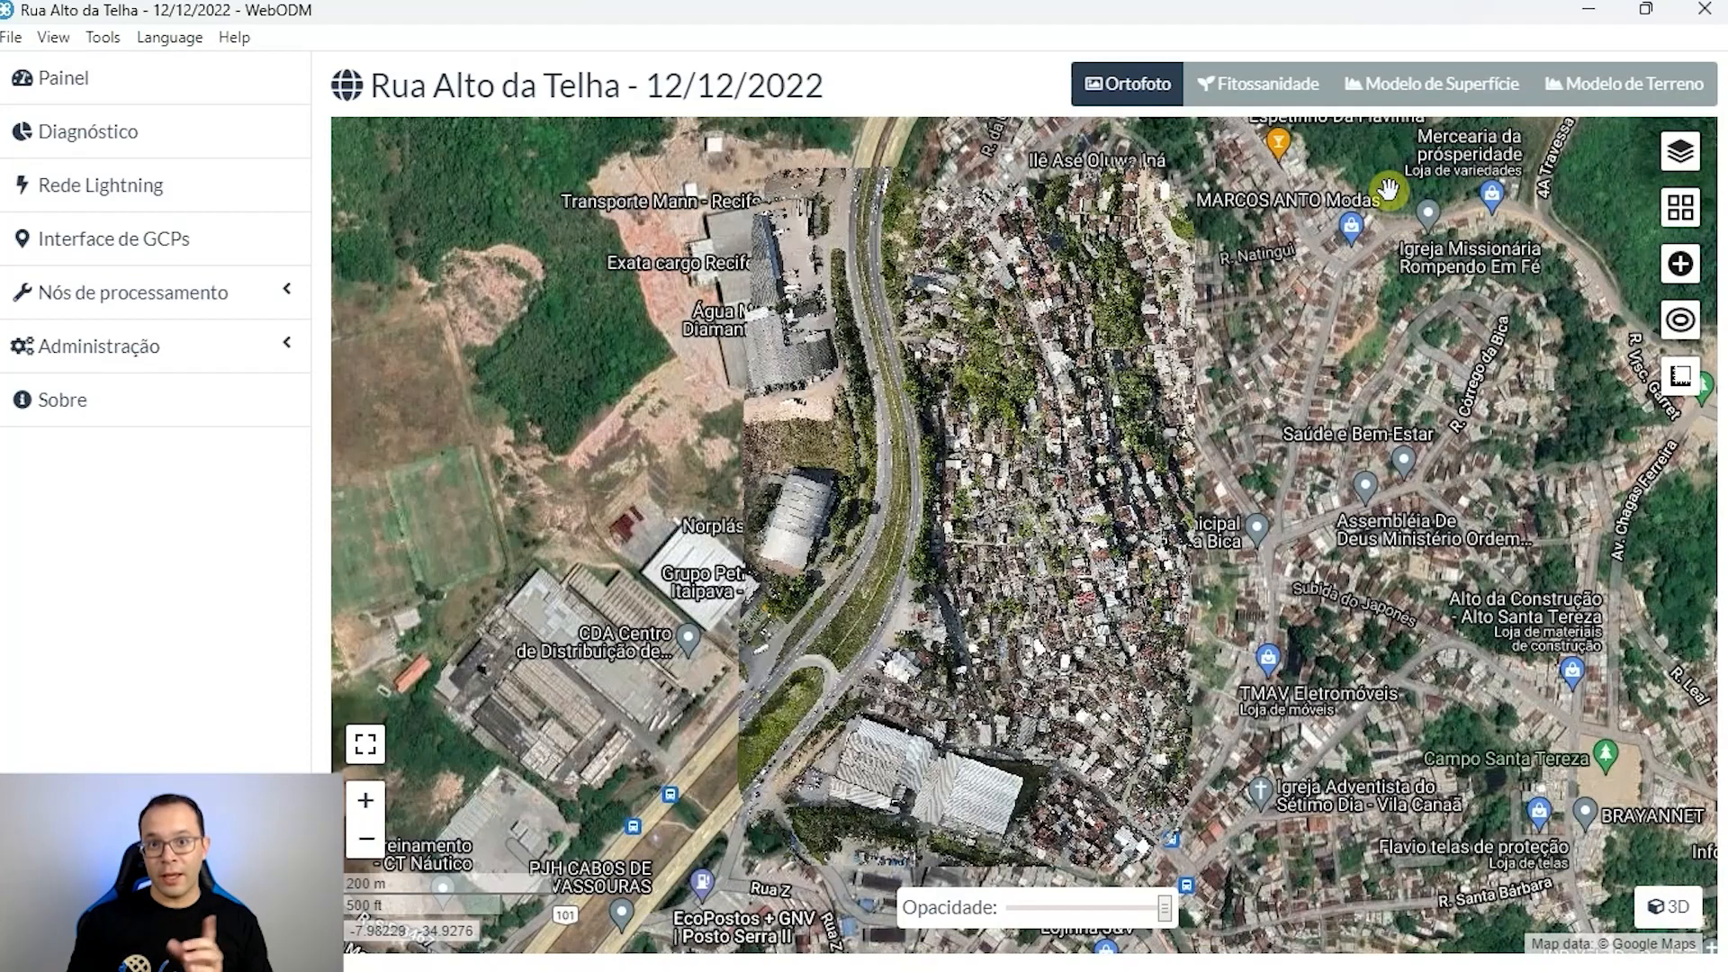
# Step: Display the Modelo de Superfície and the Modelo de Terreno on the map and examine how each represents buildings, trees and relief
pyautogui.click(1437, 90)
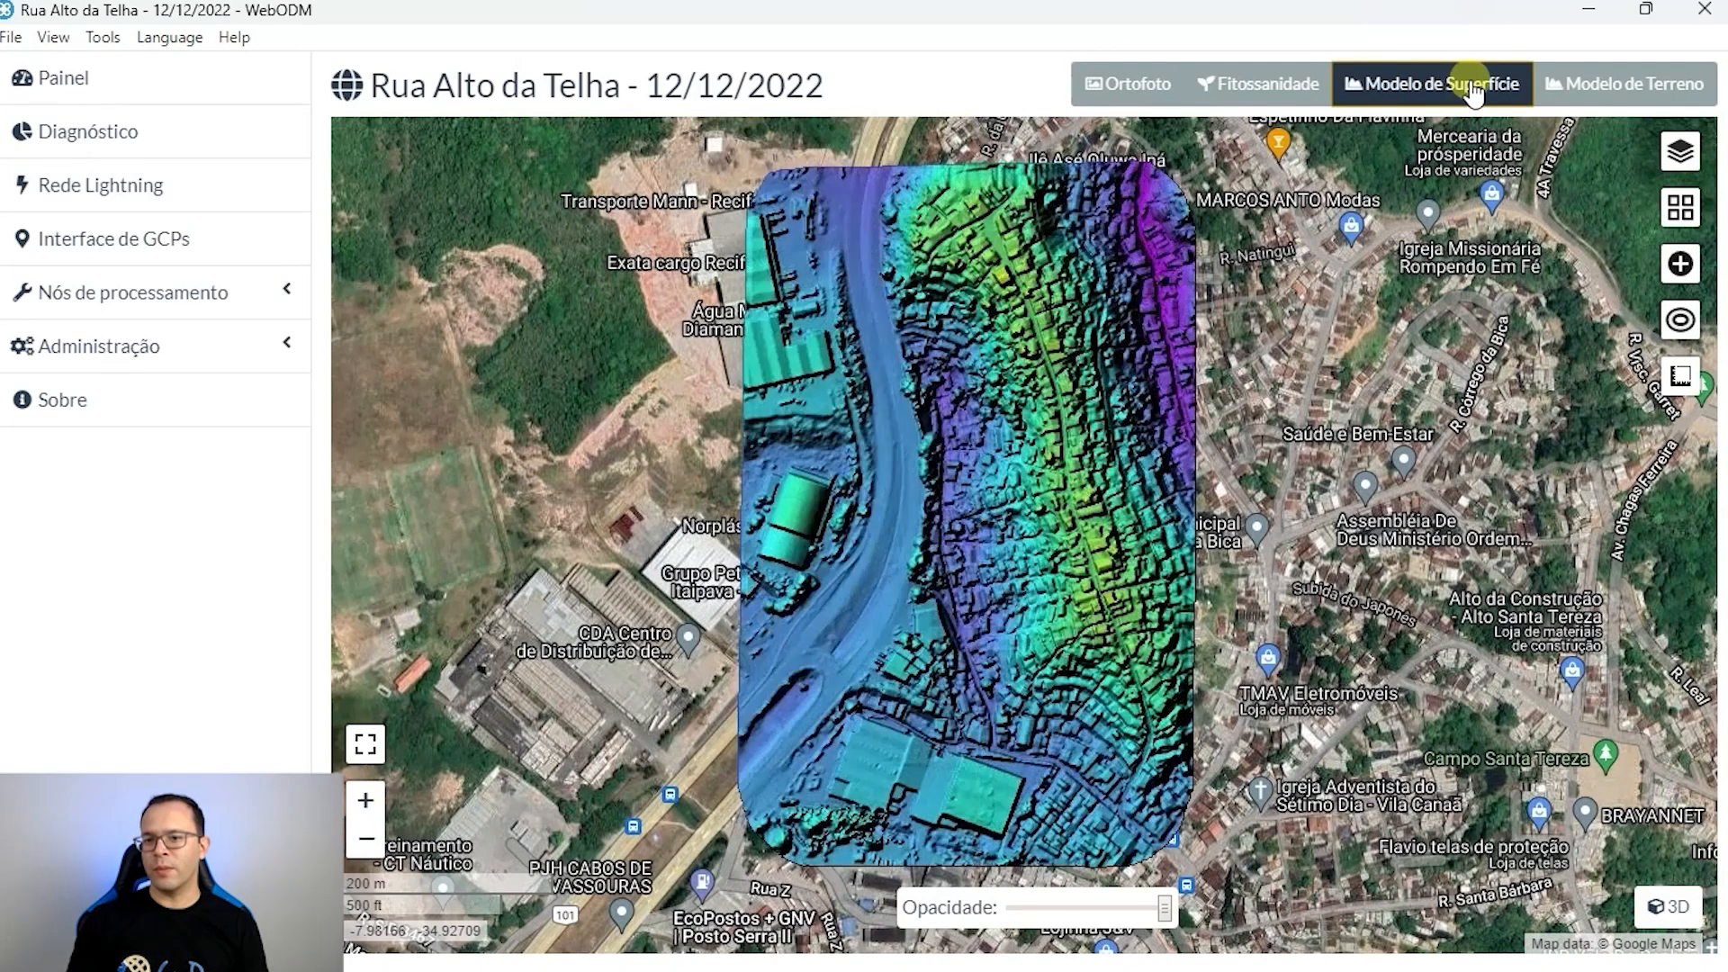
pyautogui.scroll(3, 936, 378)
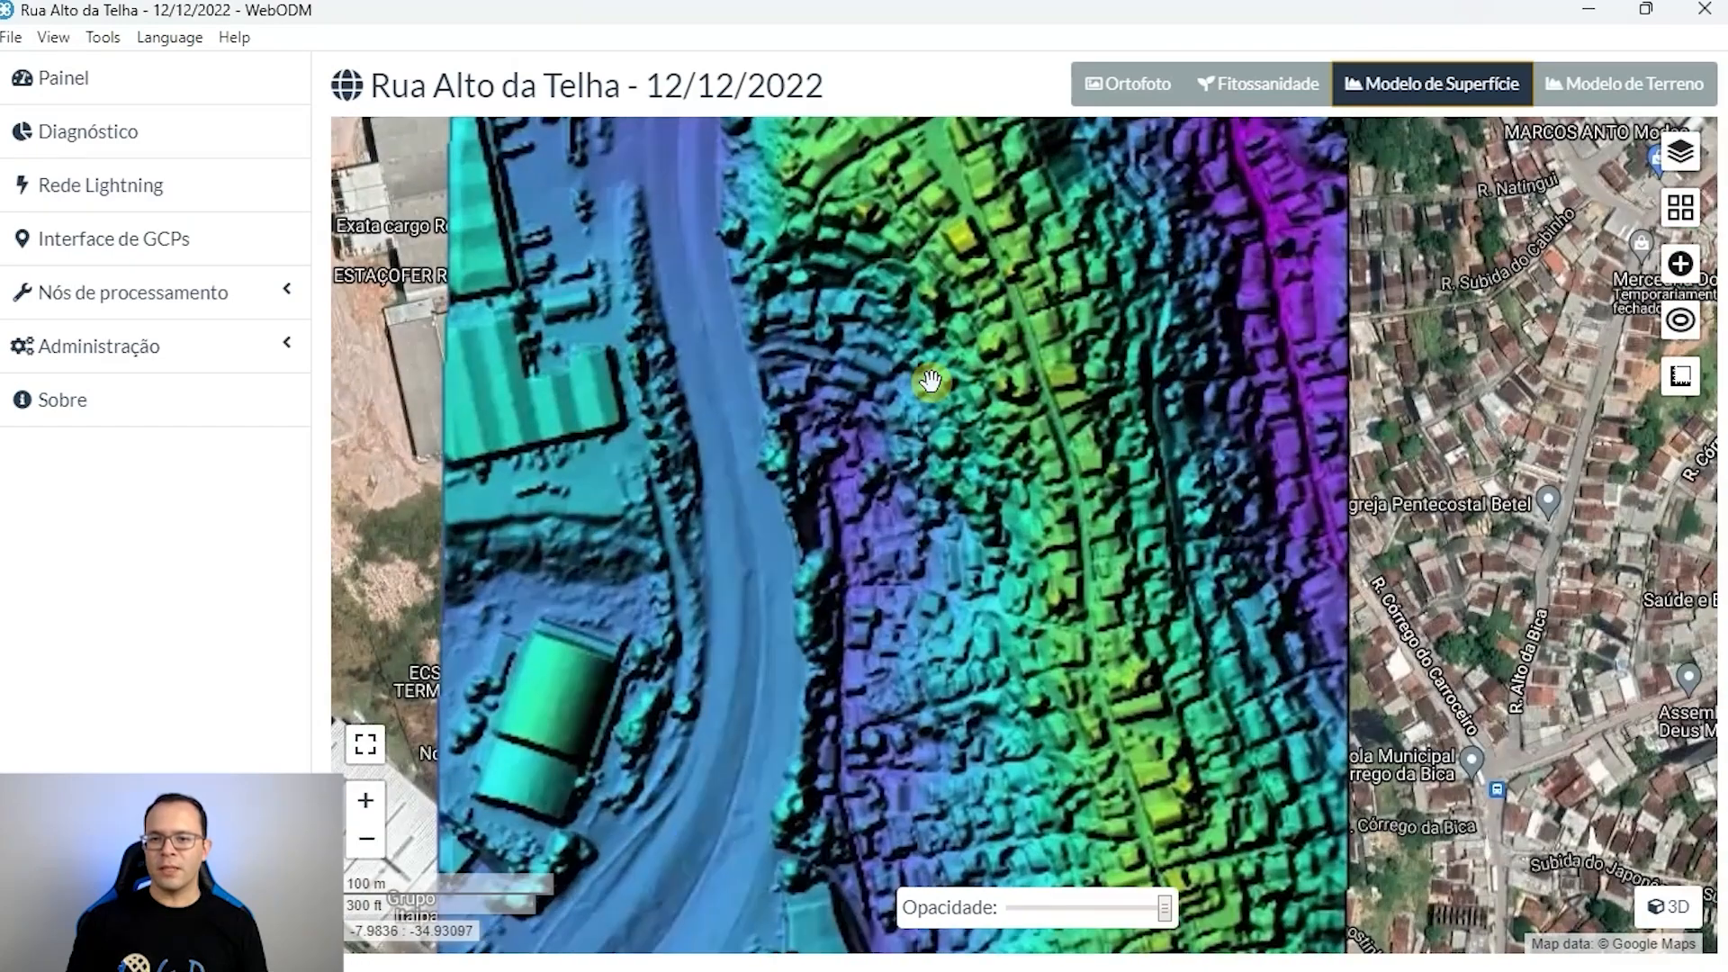
pyautogui.scroll(1, 964, 451)
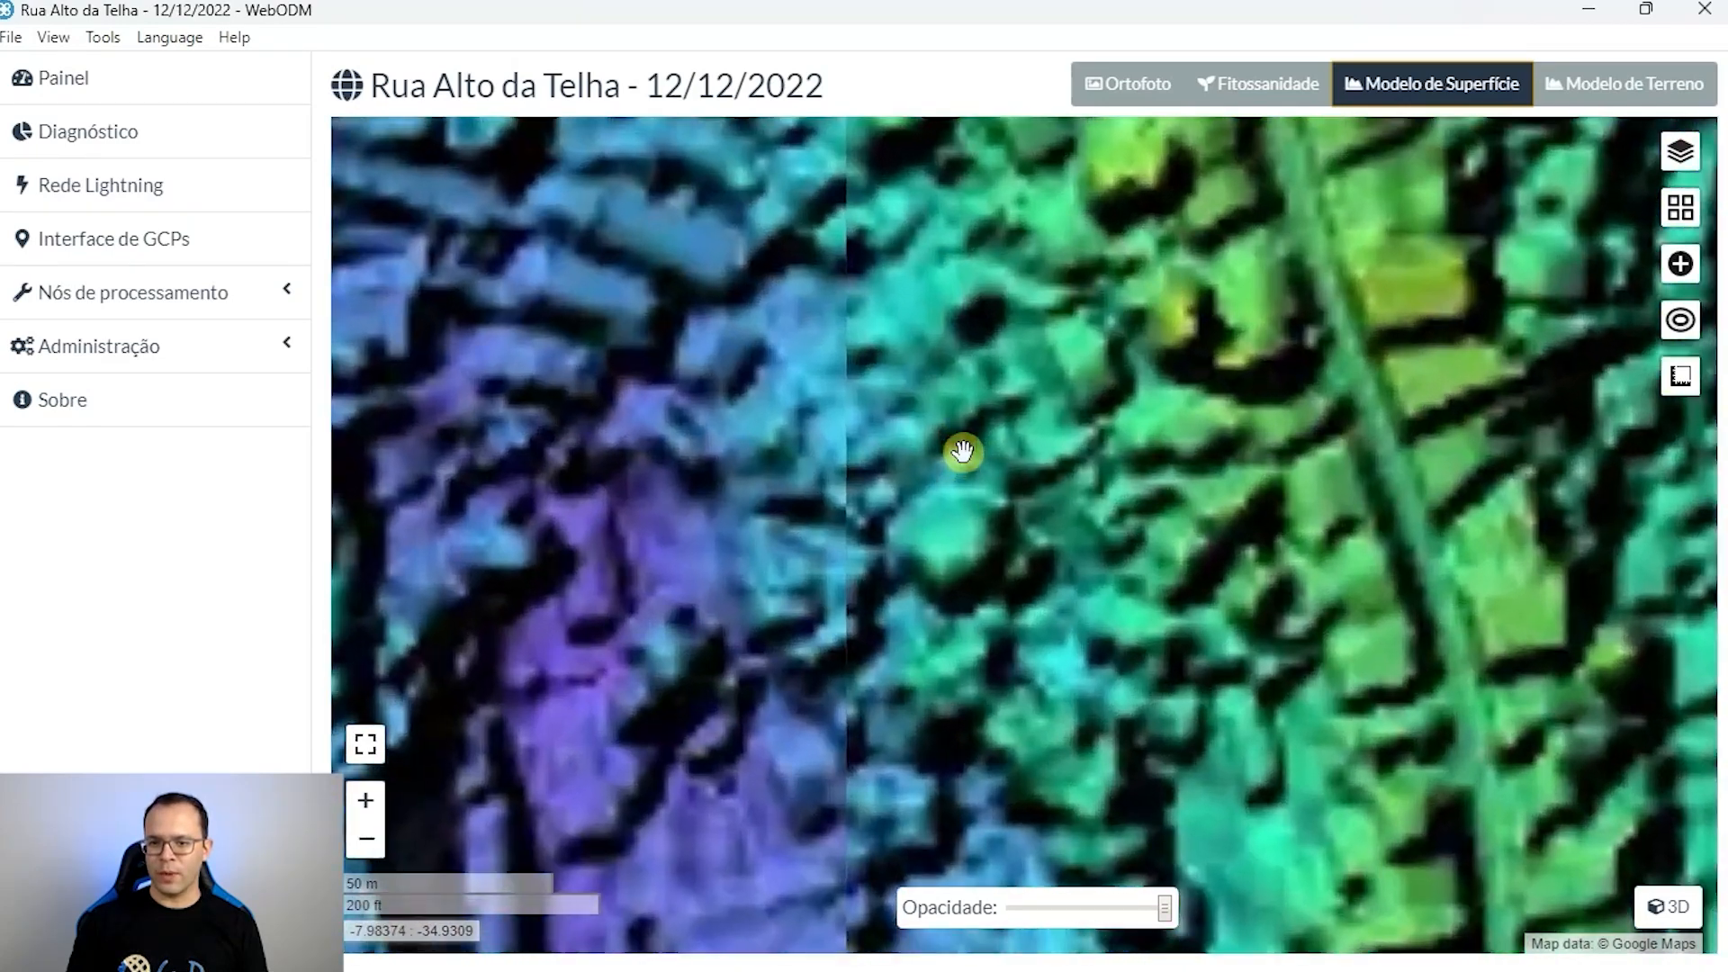
pyautogui.scroll(-1, 930, 465)
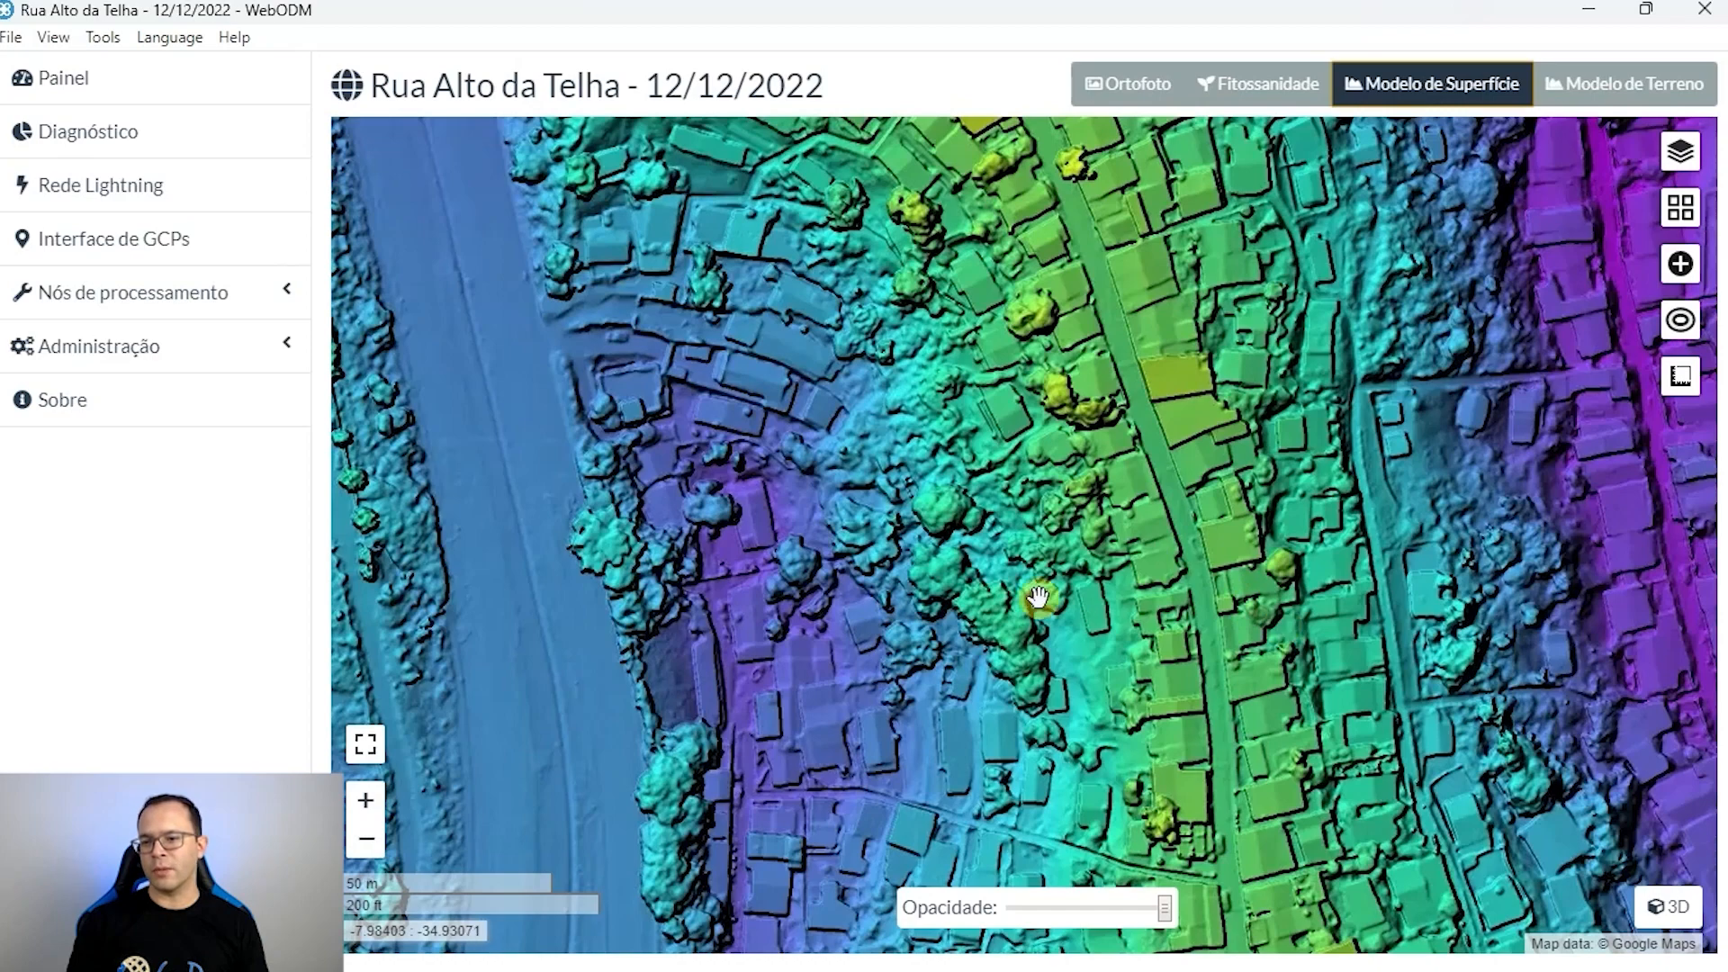
pyautogui.scroll(-1, 1078, 498)
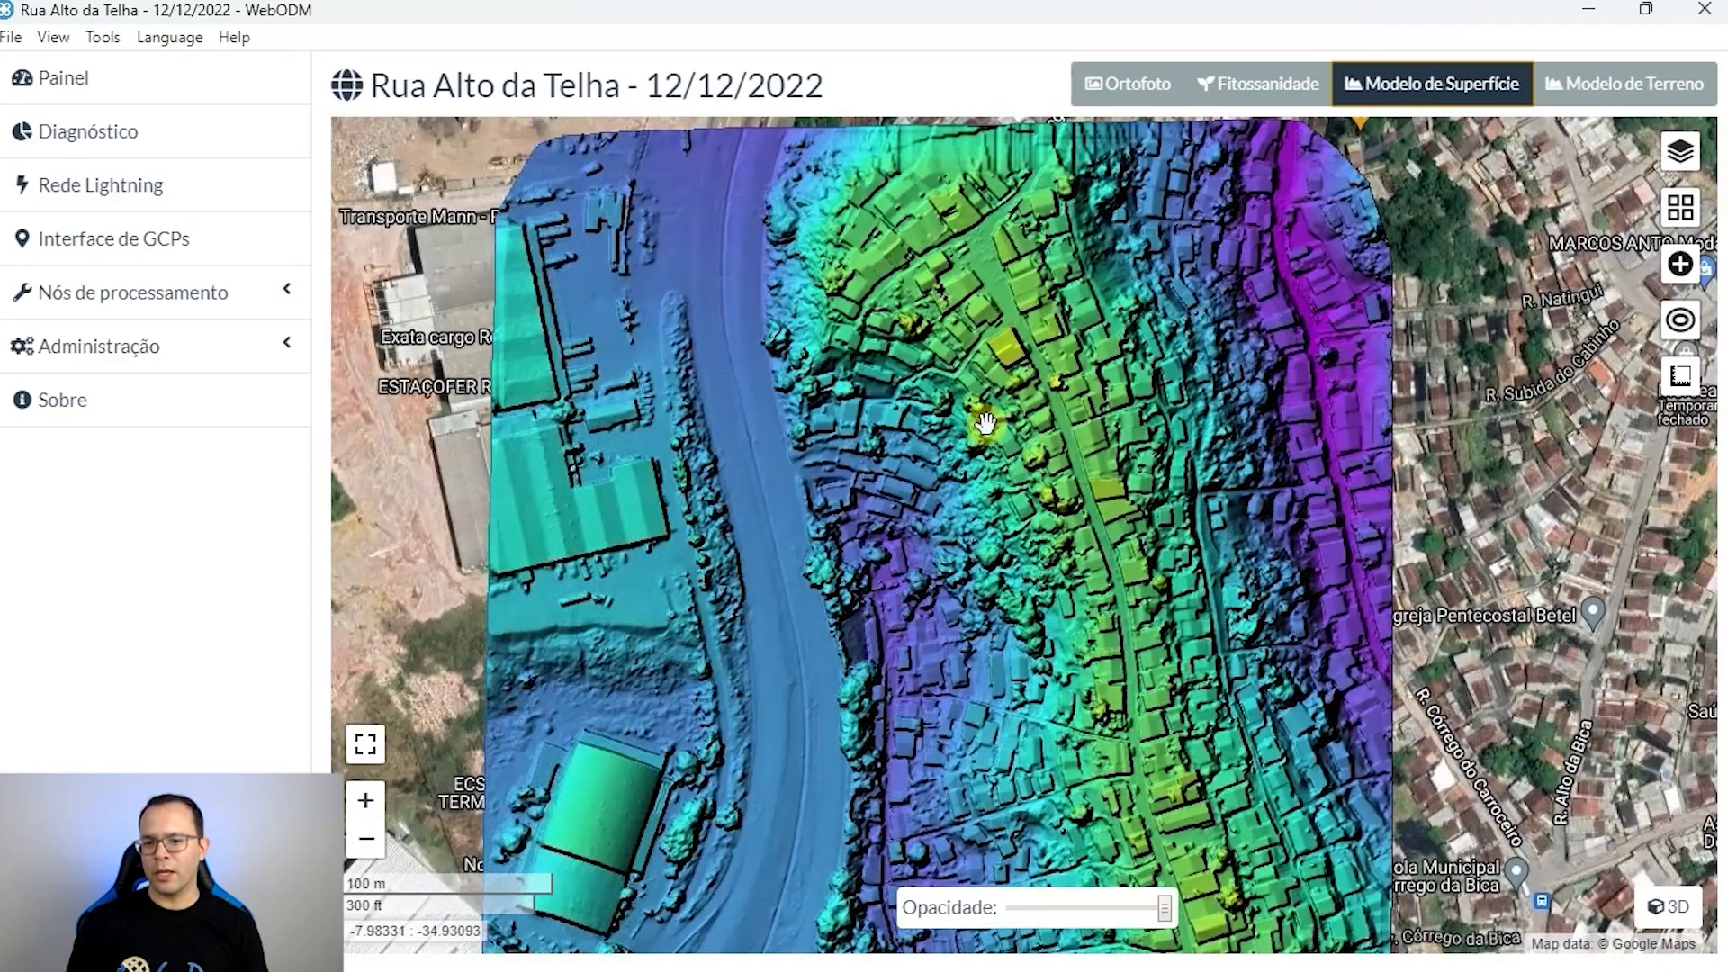
pyautogui.scroll(1, 1003, 437)
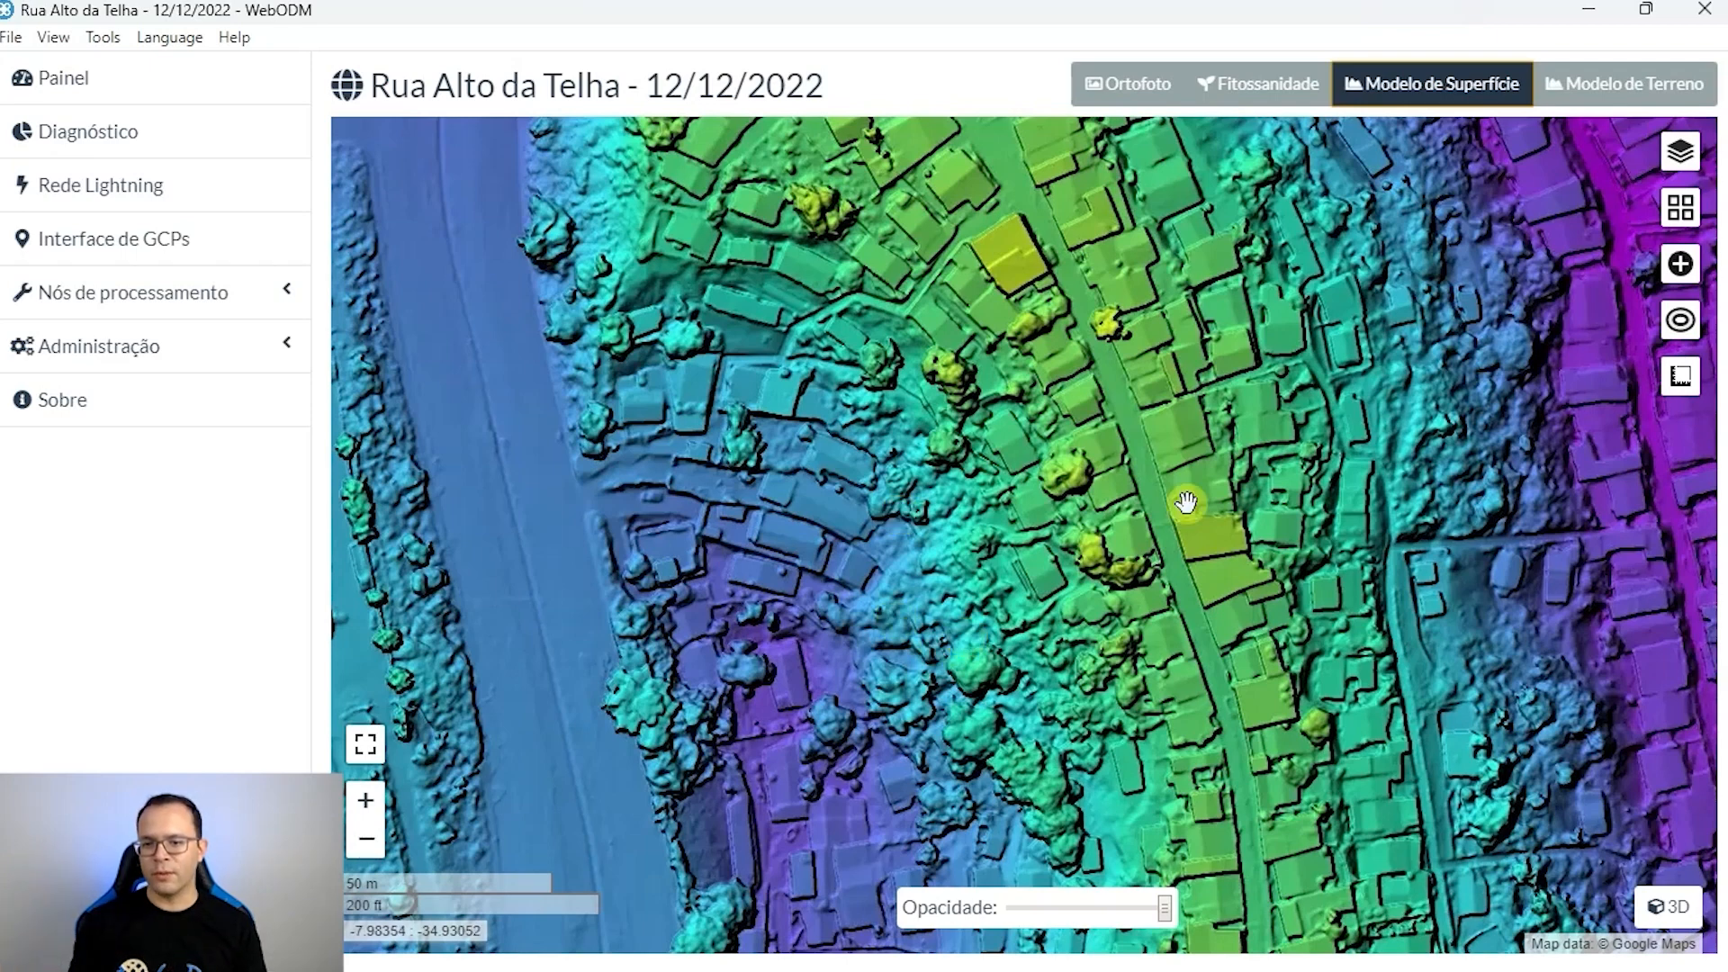
pyautogui.scroll(-1, 1146, 414)
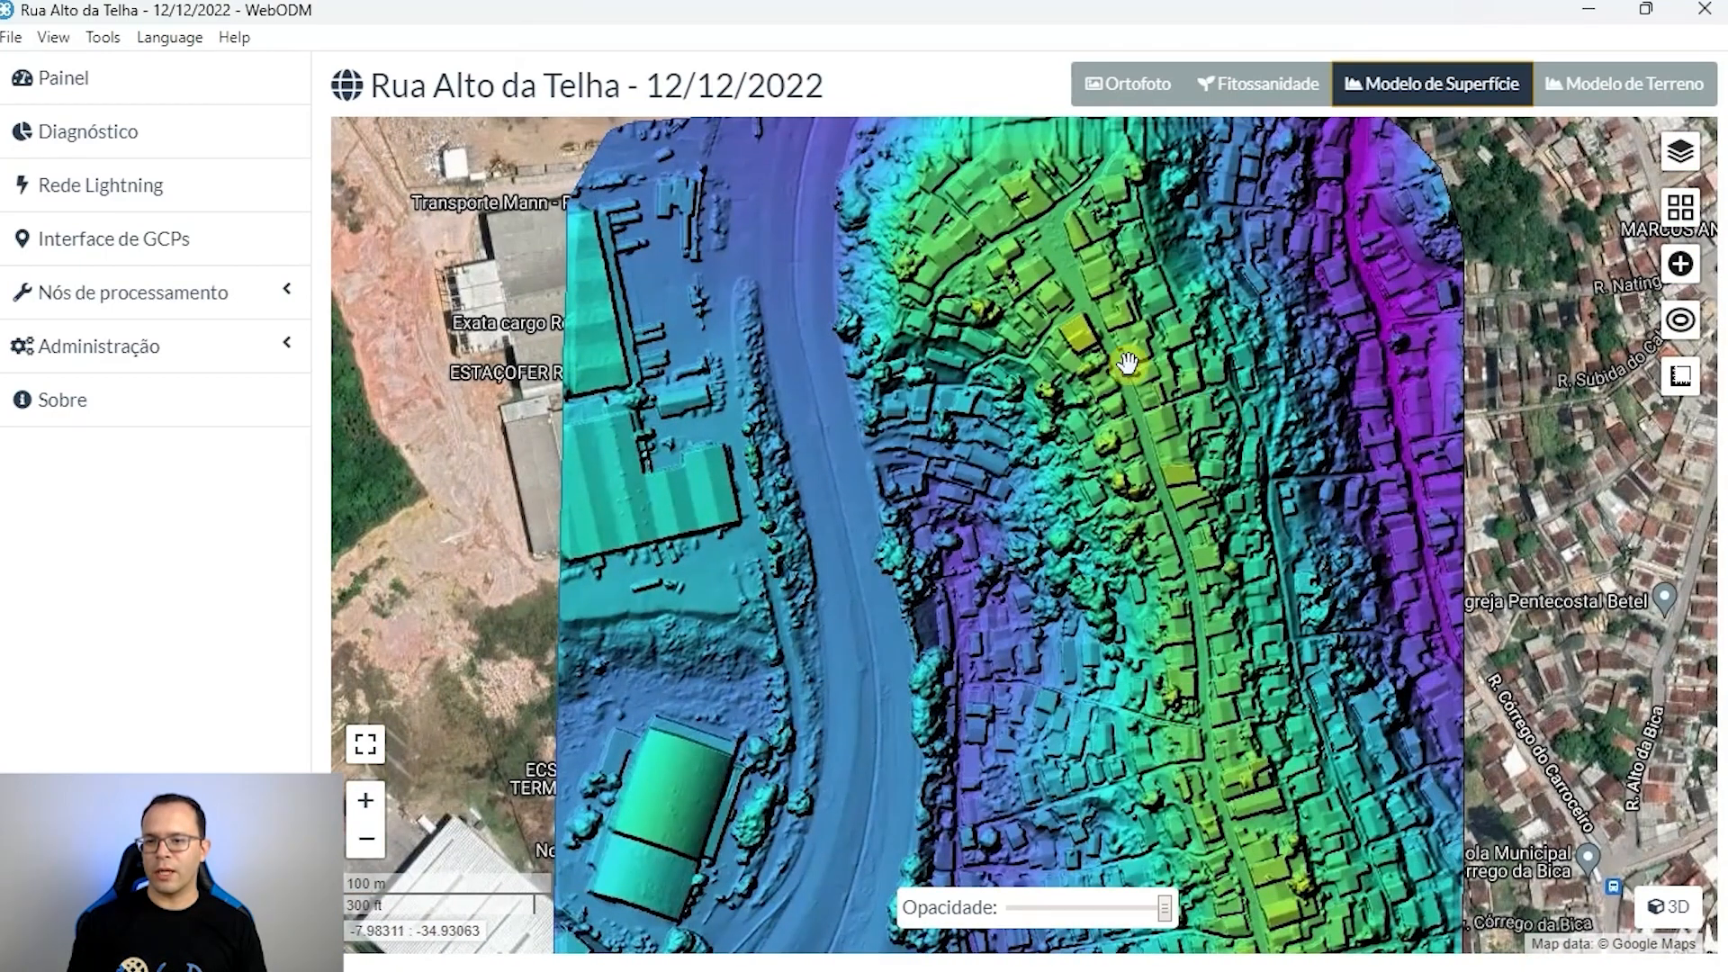
pyautogui.scroll(1, 1128, 363)
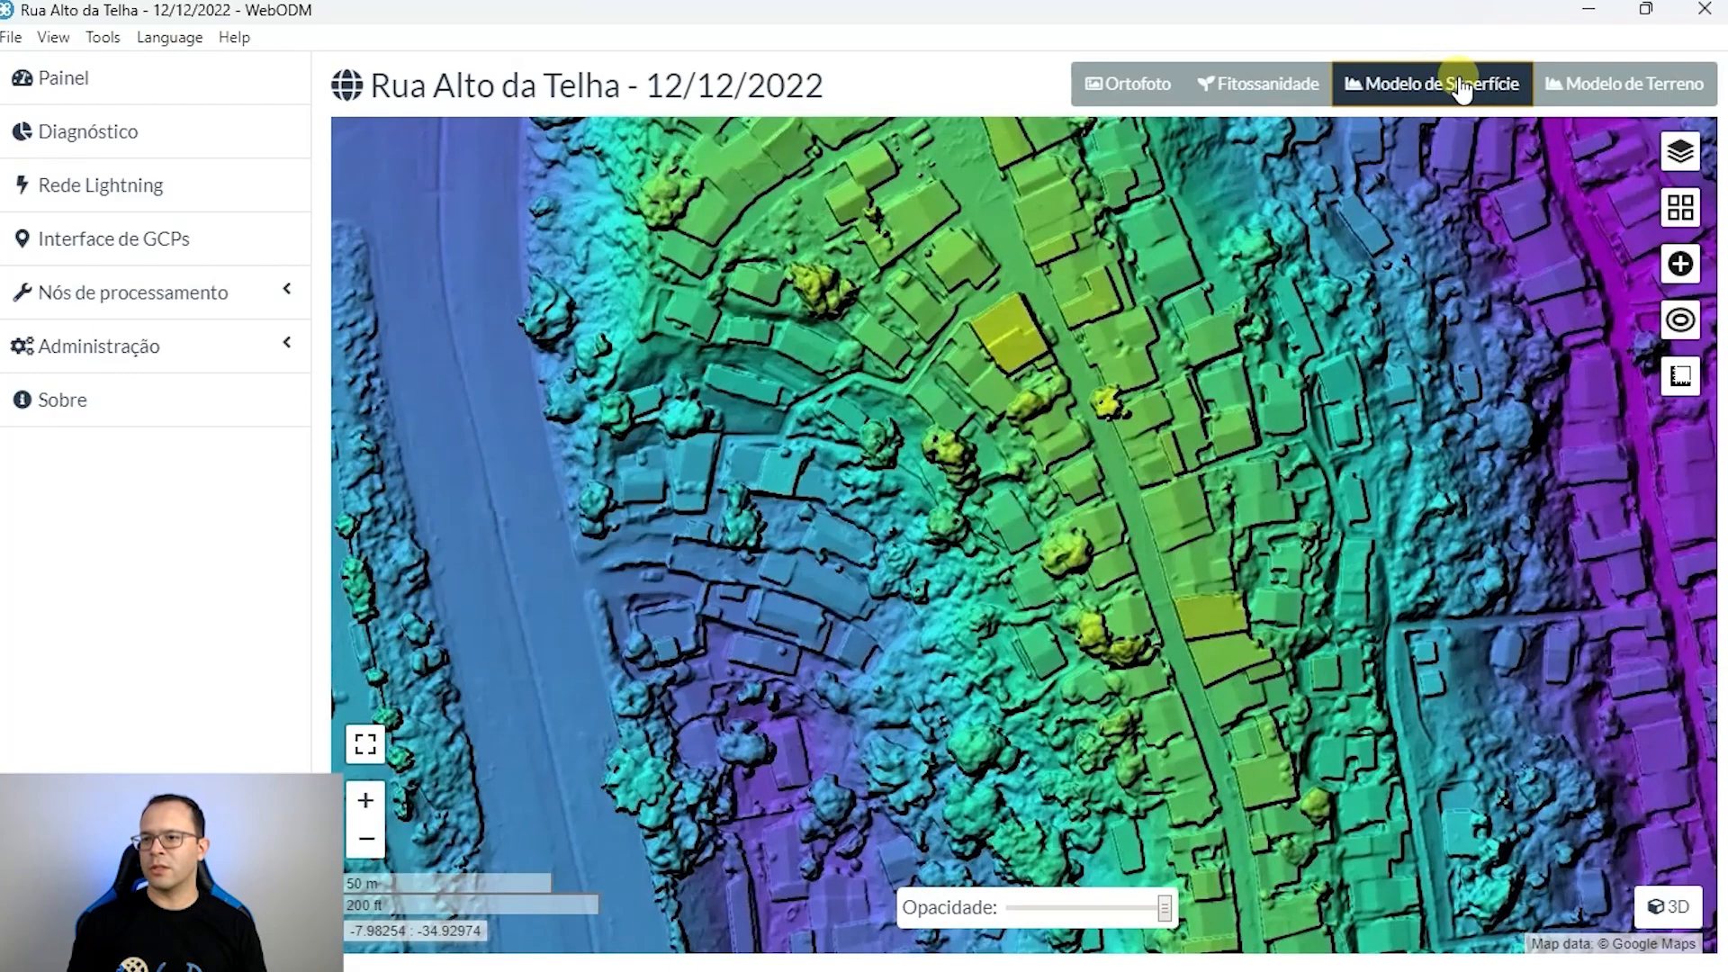
pyautogui.click(1629, 85)
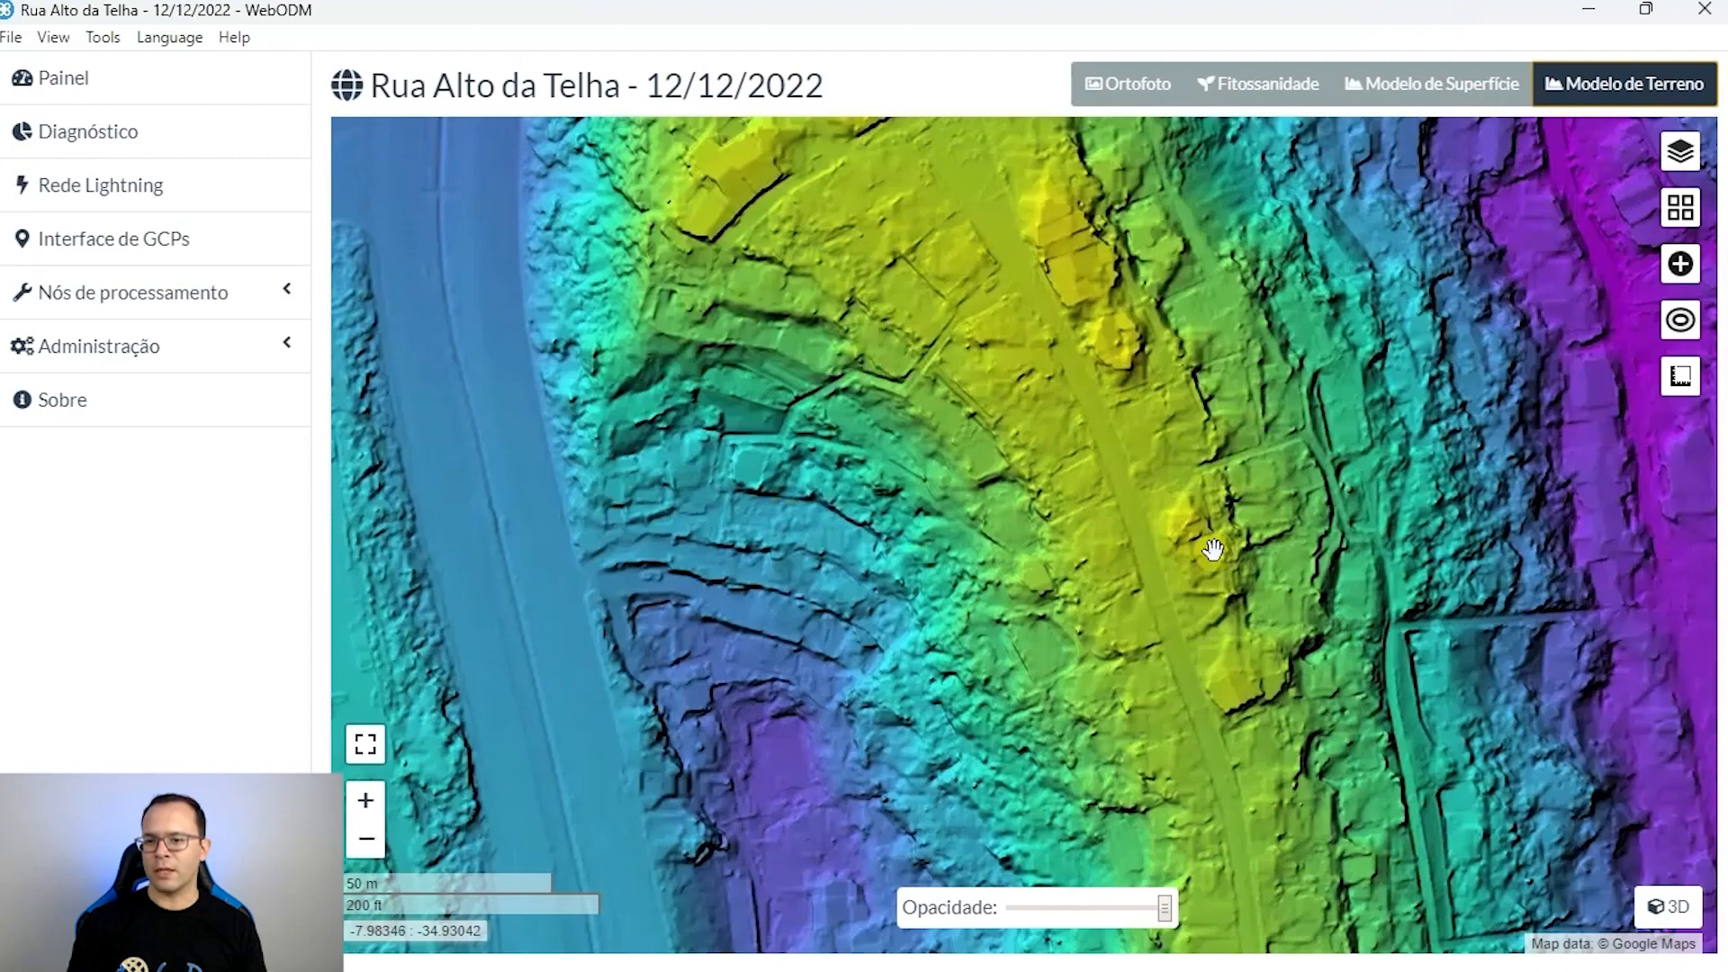
pyautogui.moveTo(952, 555); pyautogui.dragTo(922, 575)
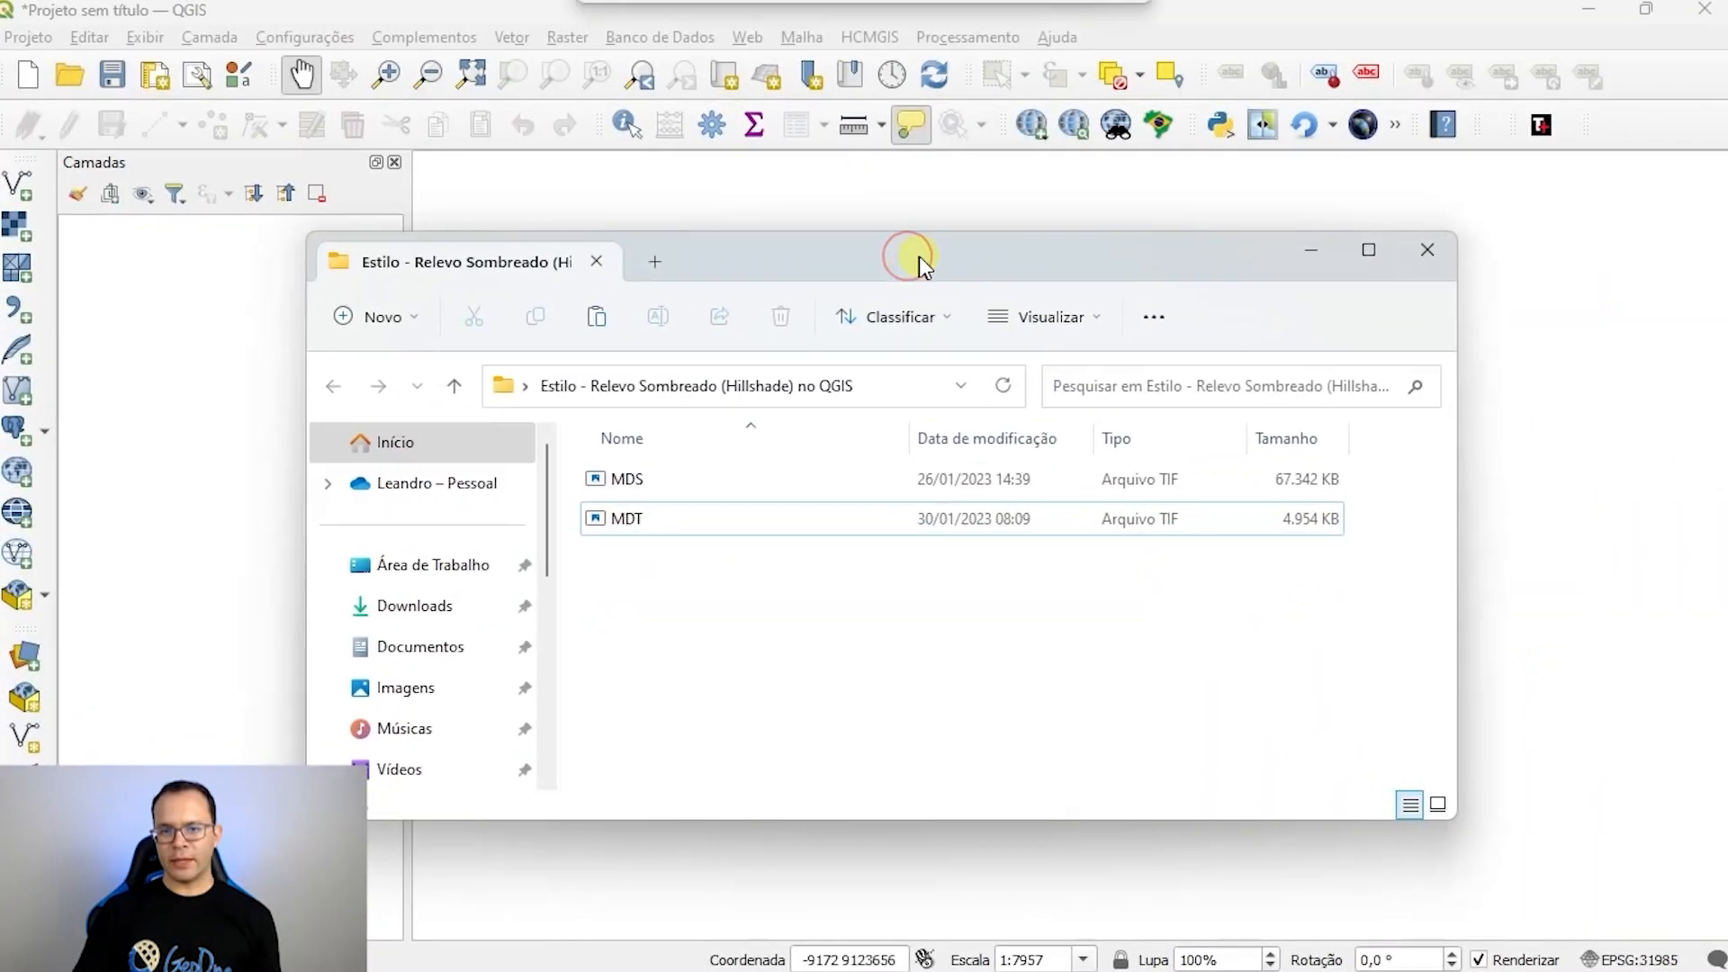
# Step: Load the MDS and MDT TIF rasters from the file folder into the QGIS project and clear the folder window away
pyautogui.moveTo(920, 256); pyautogui.dragTo(1073, 225)
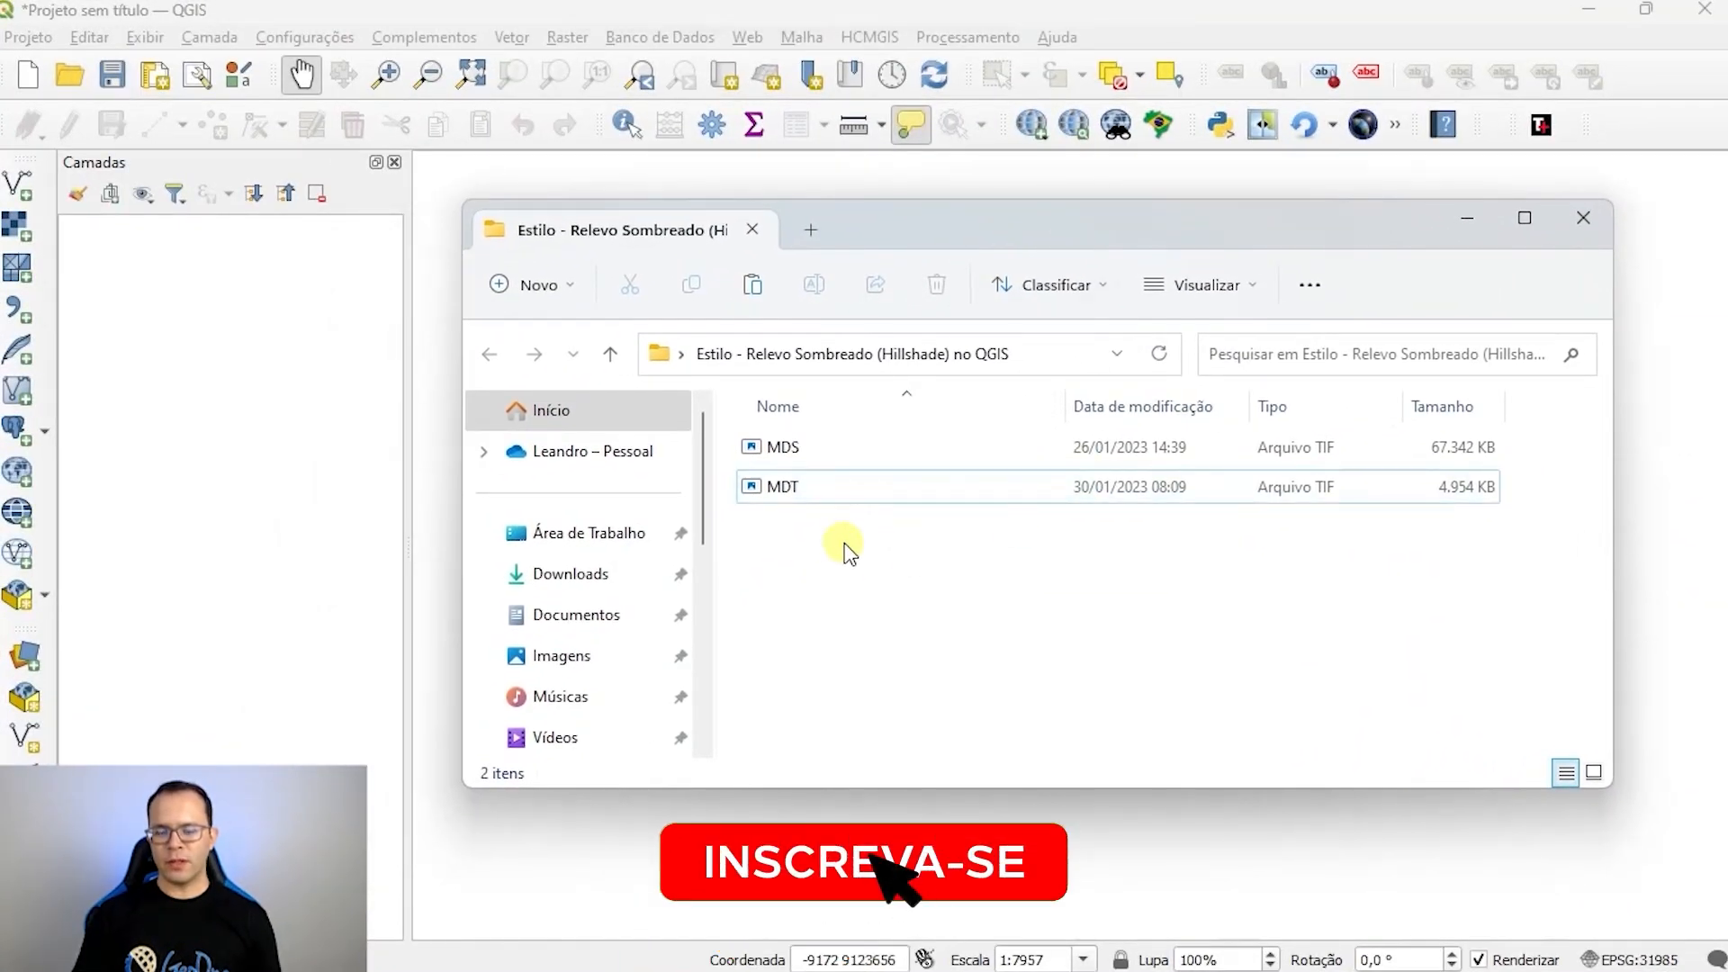
pyautogui.moveTo(843, 551); pyautogui.dragTo(814, 448)
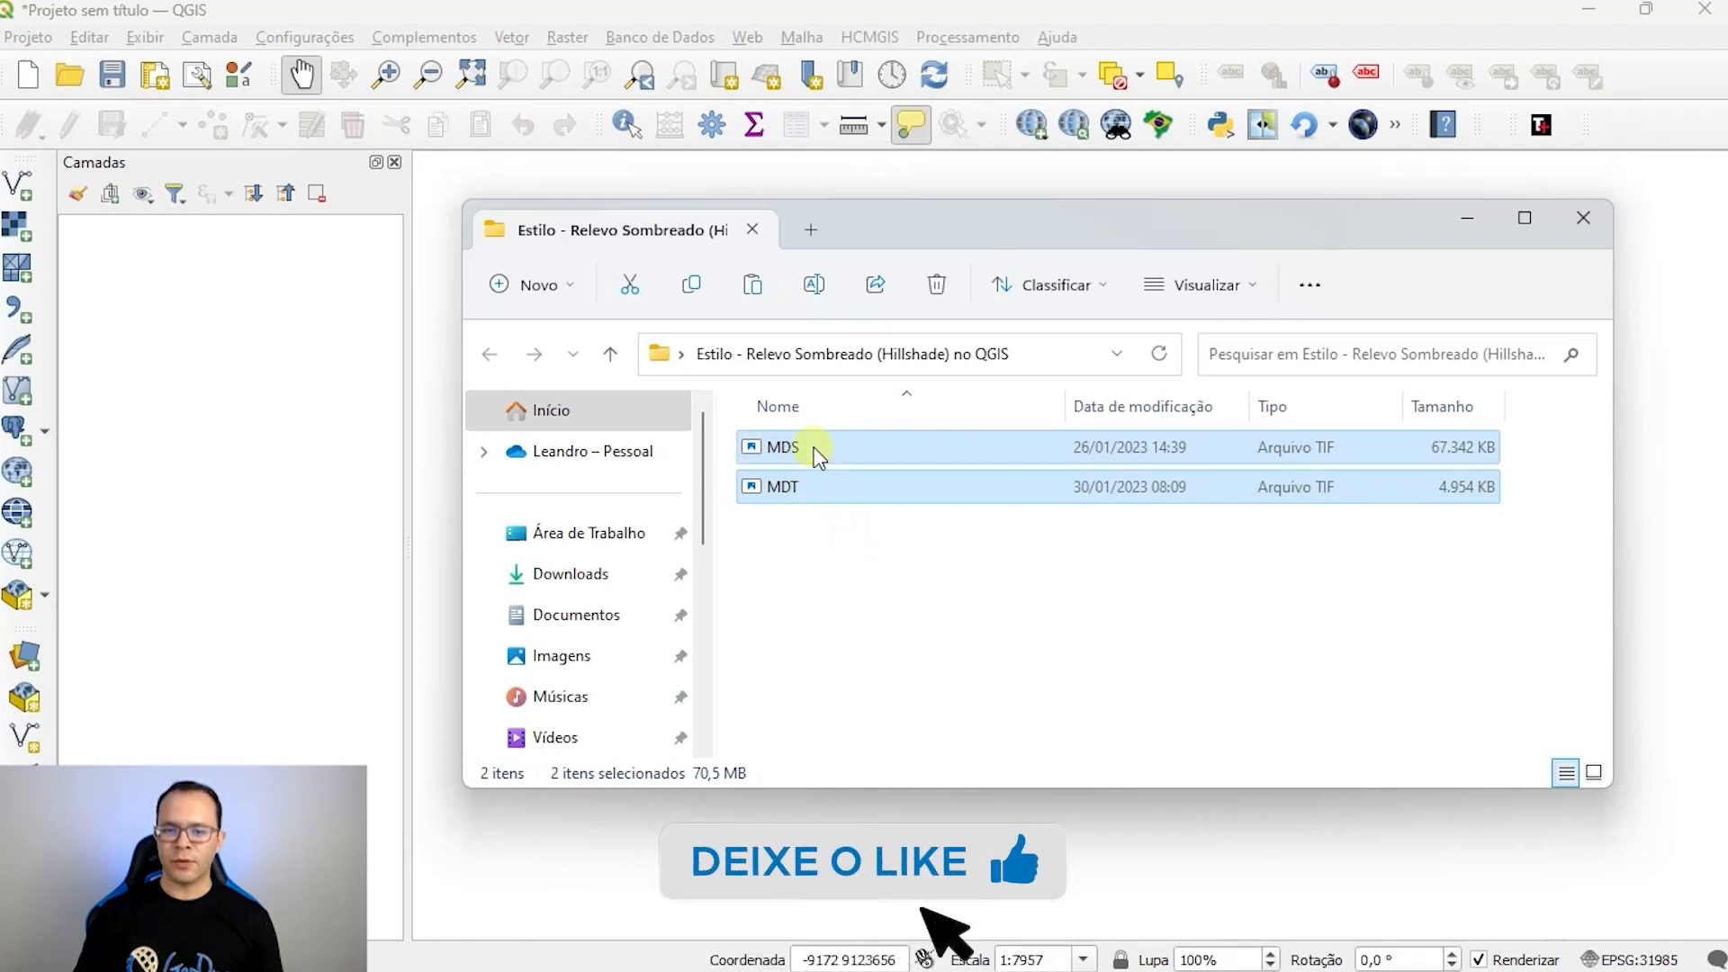
pyautogui.moveTo(815, 455); pyautogui.dragTo(174, 297)
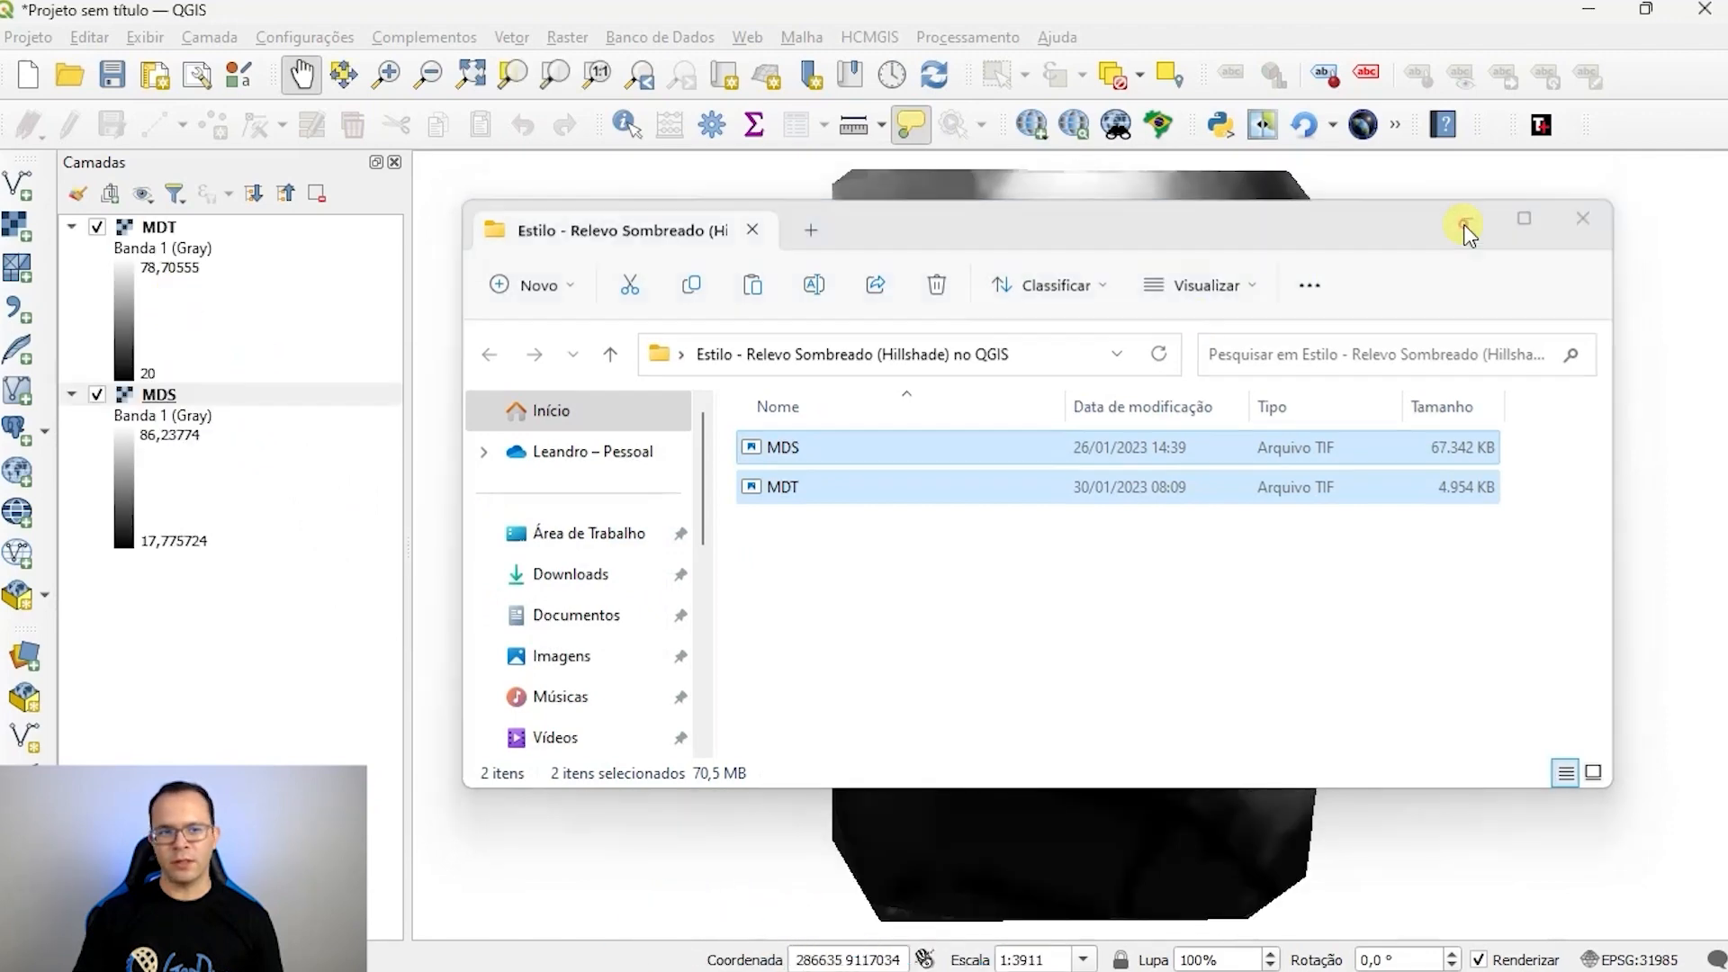
pyautogui.click(1464, 222)
# Step: Collapse the MDT layer's legend and hide the MDS layer so only MDT is drawn
pyautogui.click(72, 227)
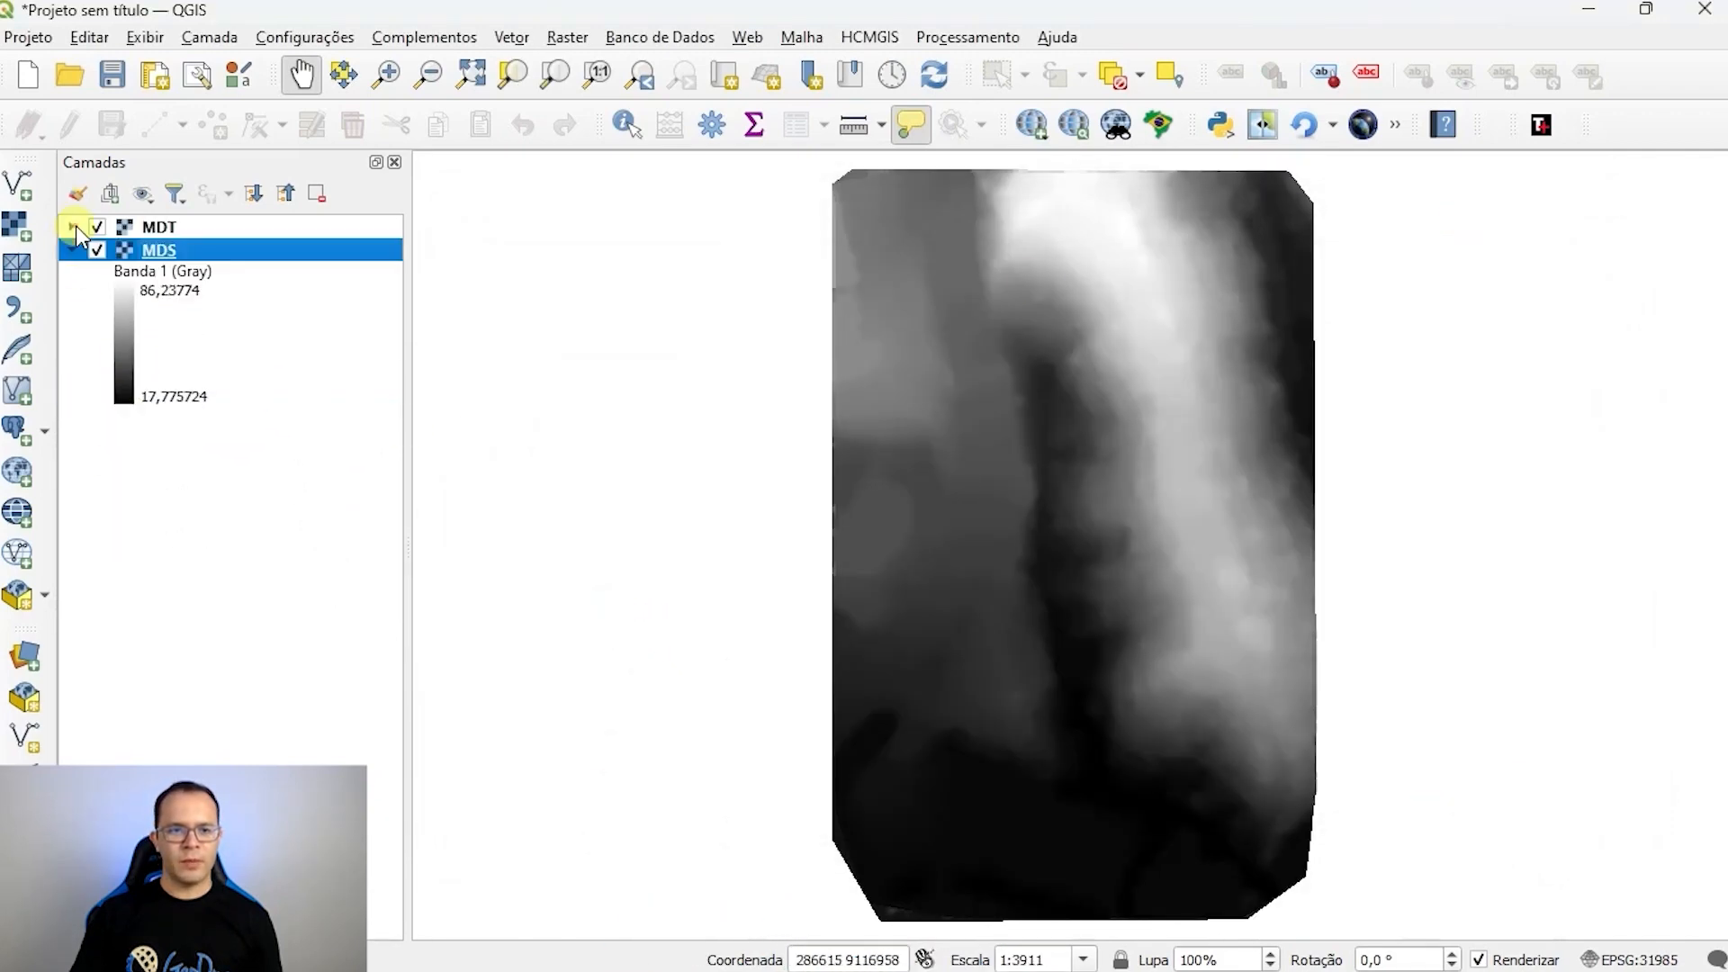
pyautogui.click(158, 225)
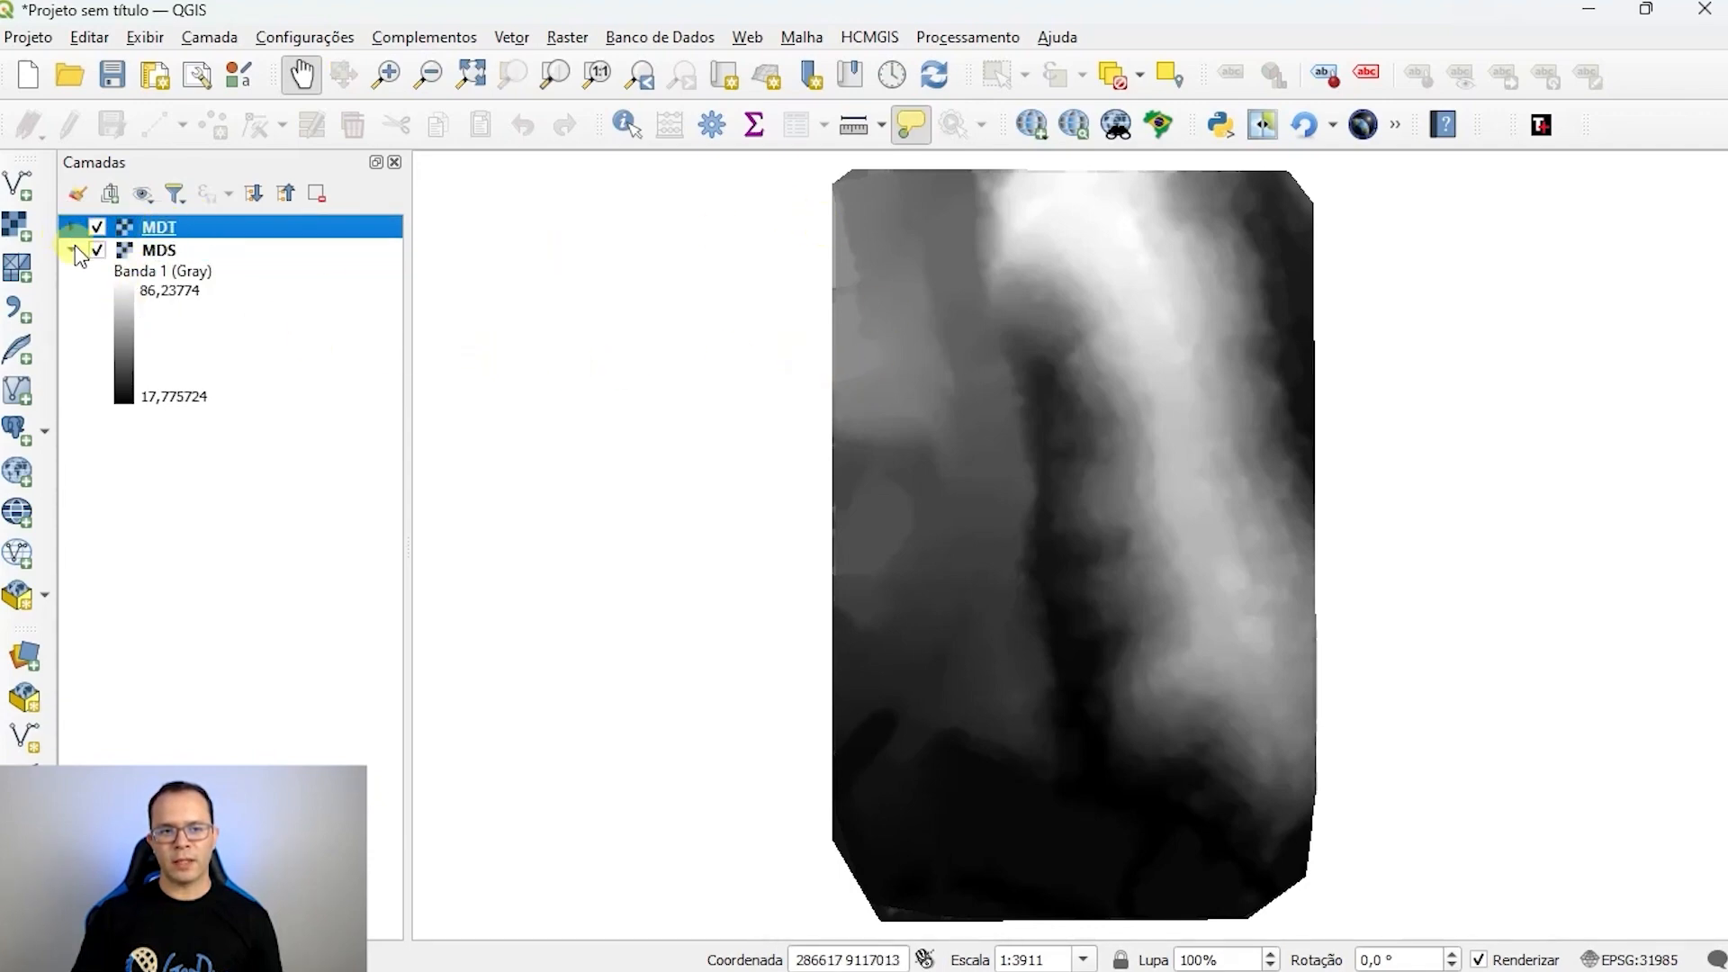
pyautogui.click(99, 249)
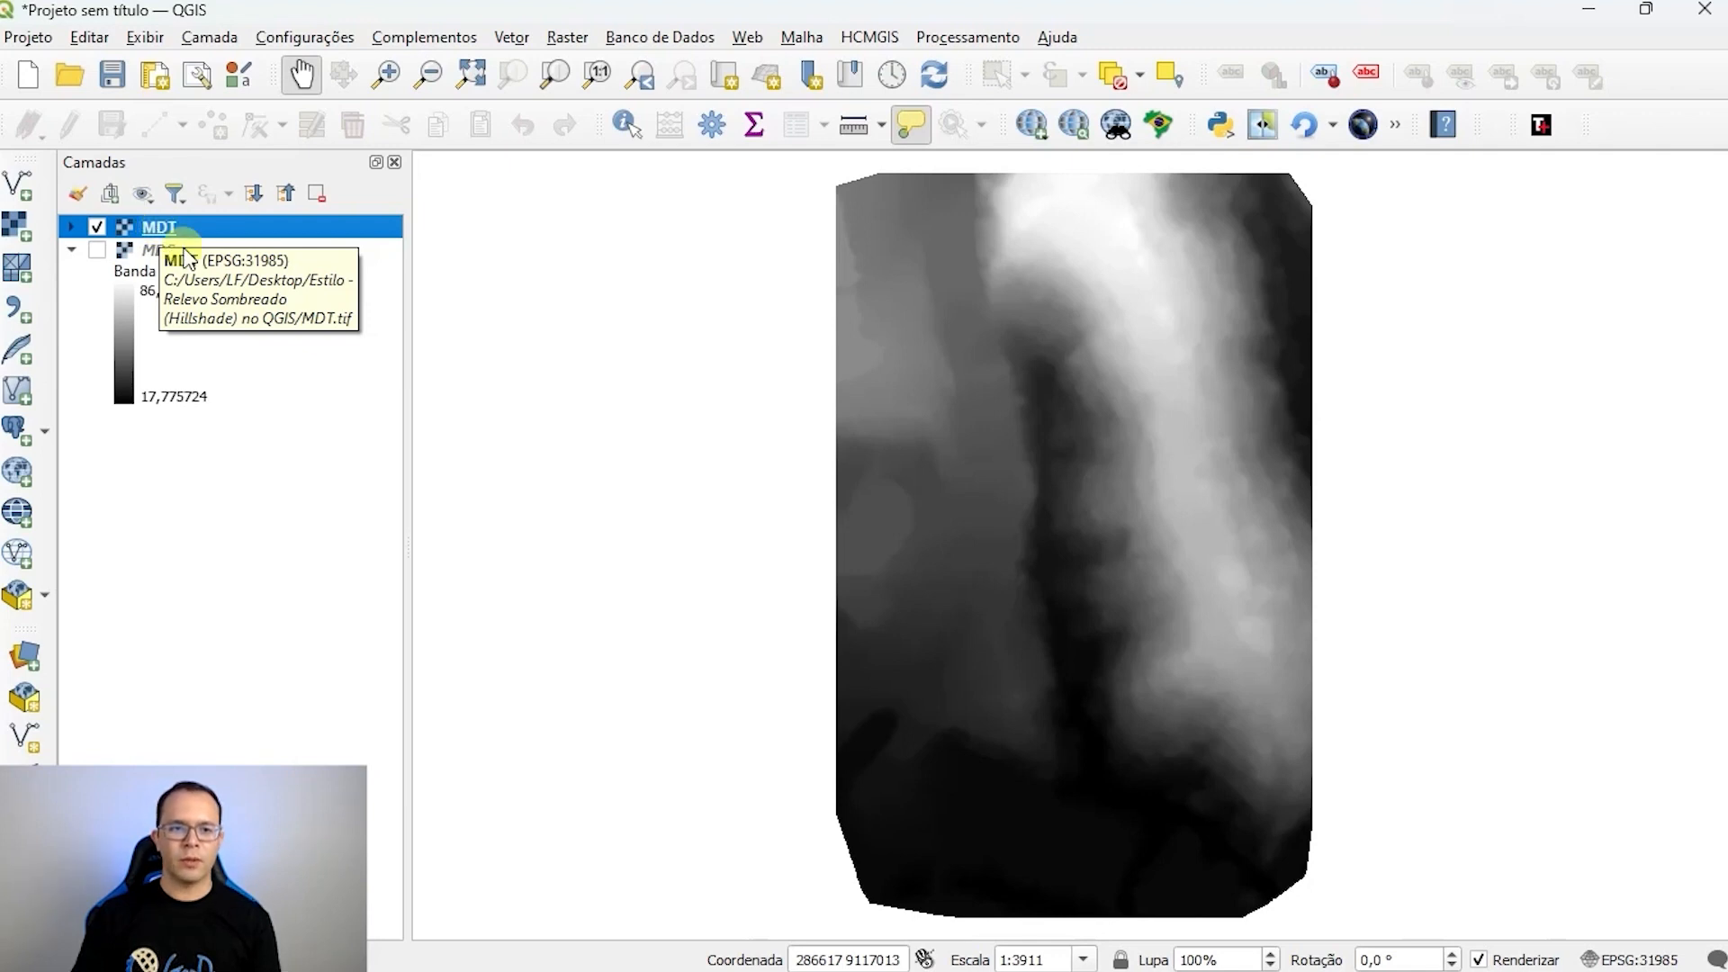
# Step: Duplicate the MDT layer and move the copy above the original in the layer order
pyautogui.rightClick(163, 231)
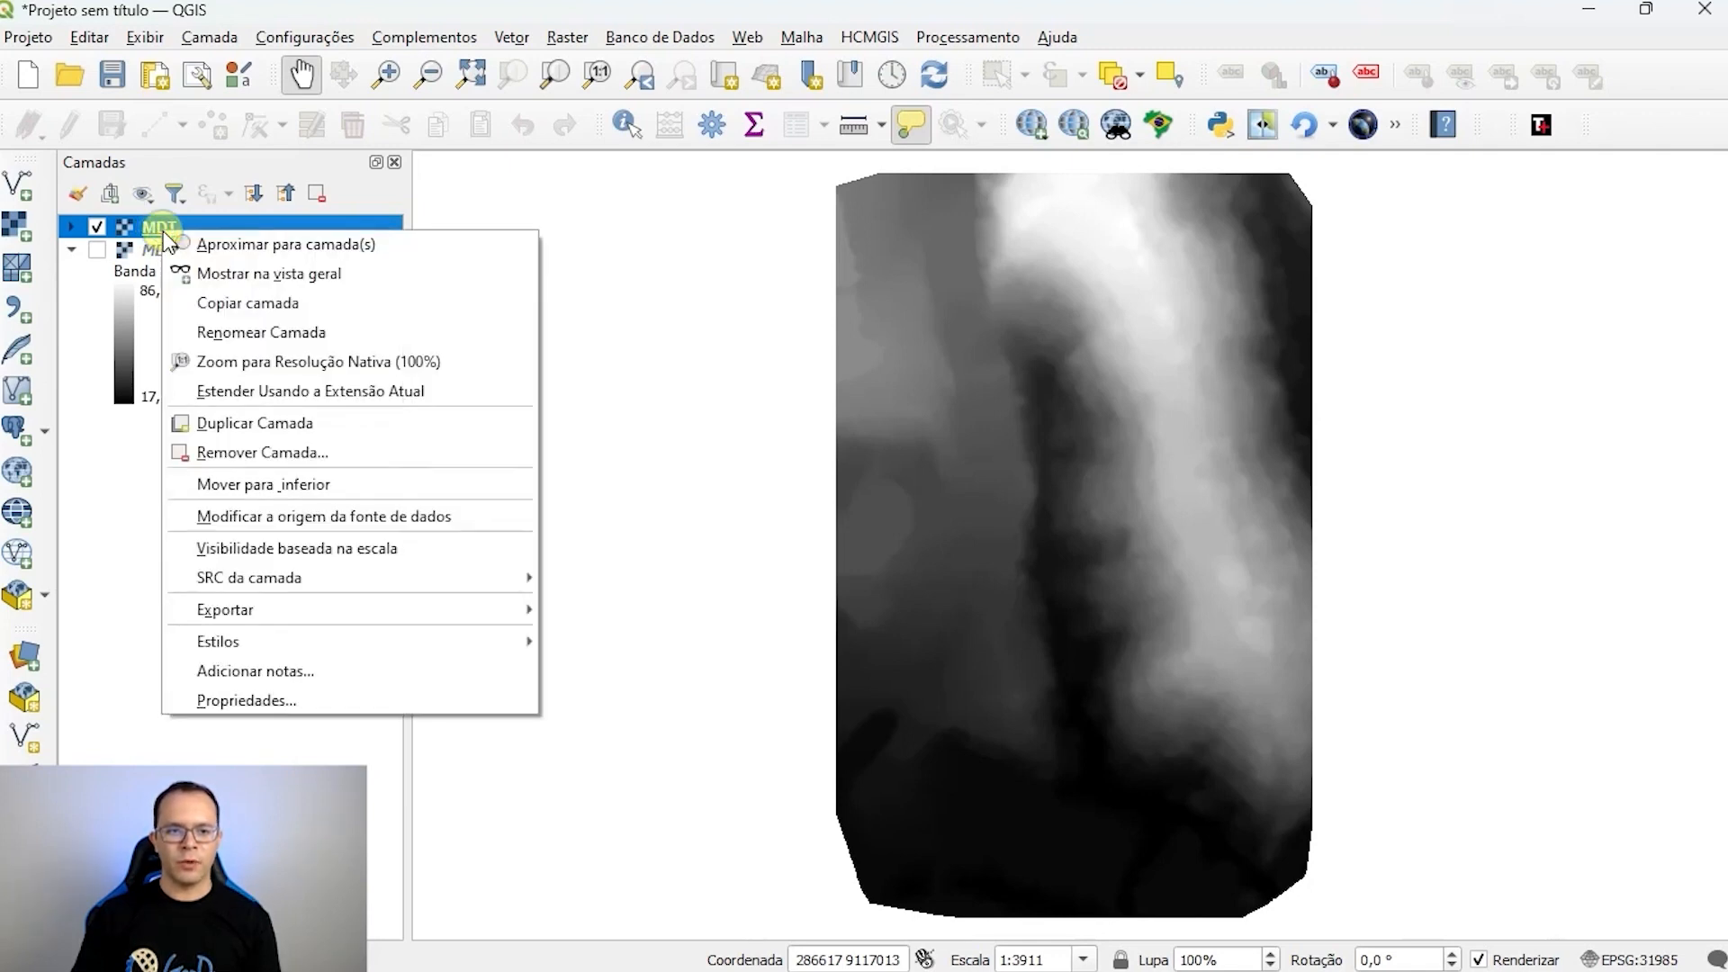
pyautogui.click(241, 423)
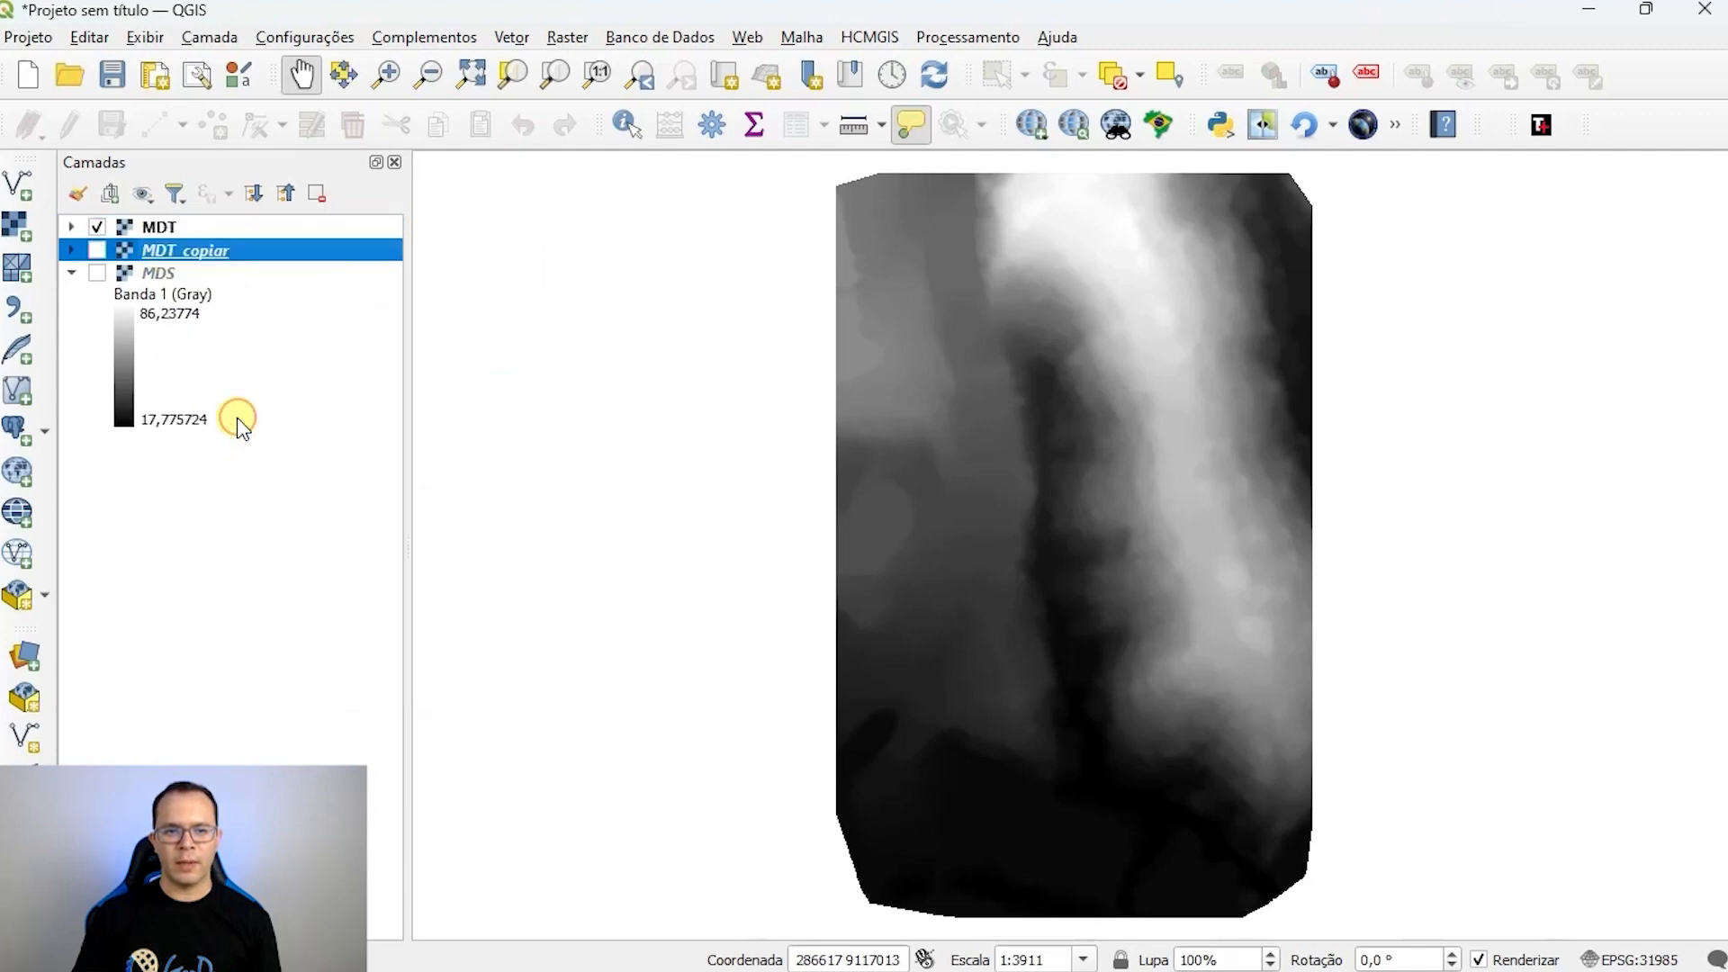
pyautogui.click(200, 252)
pyautogui.moveTo(170, 252); pyautogui.dragTo(193, 224)
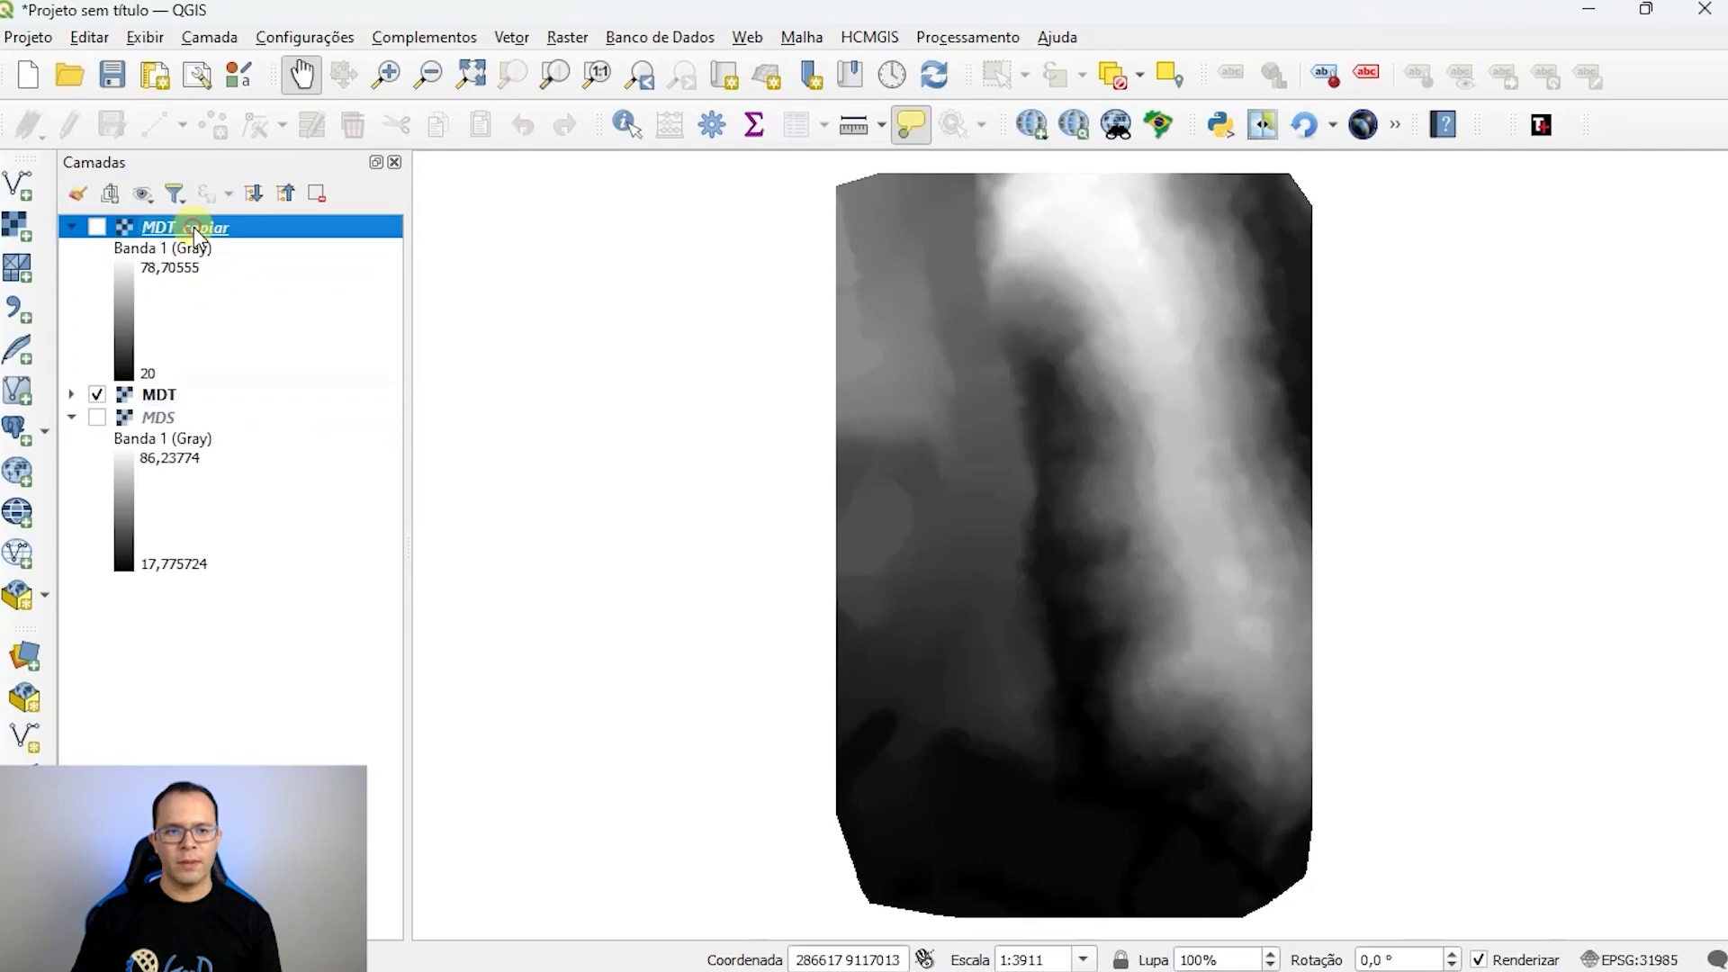
# Step: Rename the duplicated MDT layer as "MDT hillshade" and collapse its legend
pyautogui.rightClick(203, 227)
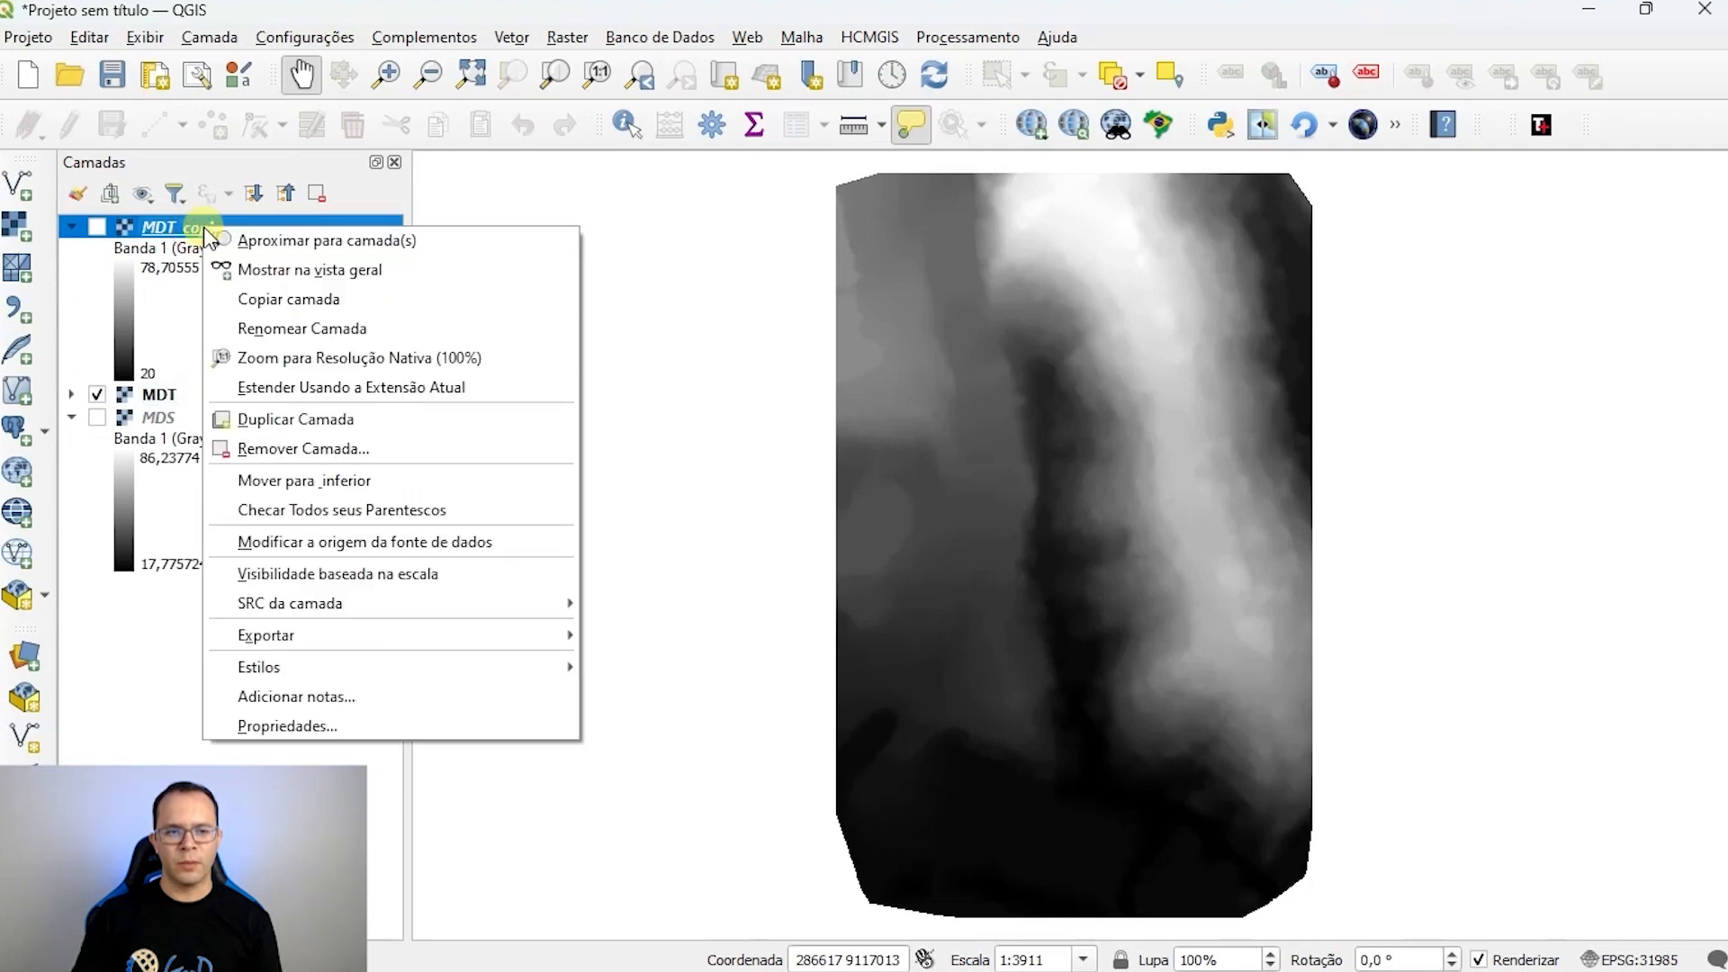
pyautogui.click(288, 329)
pyautogui.press('End')
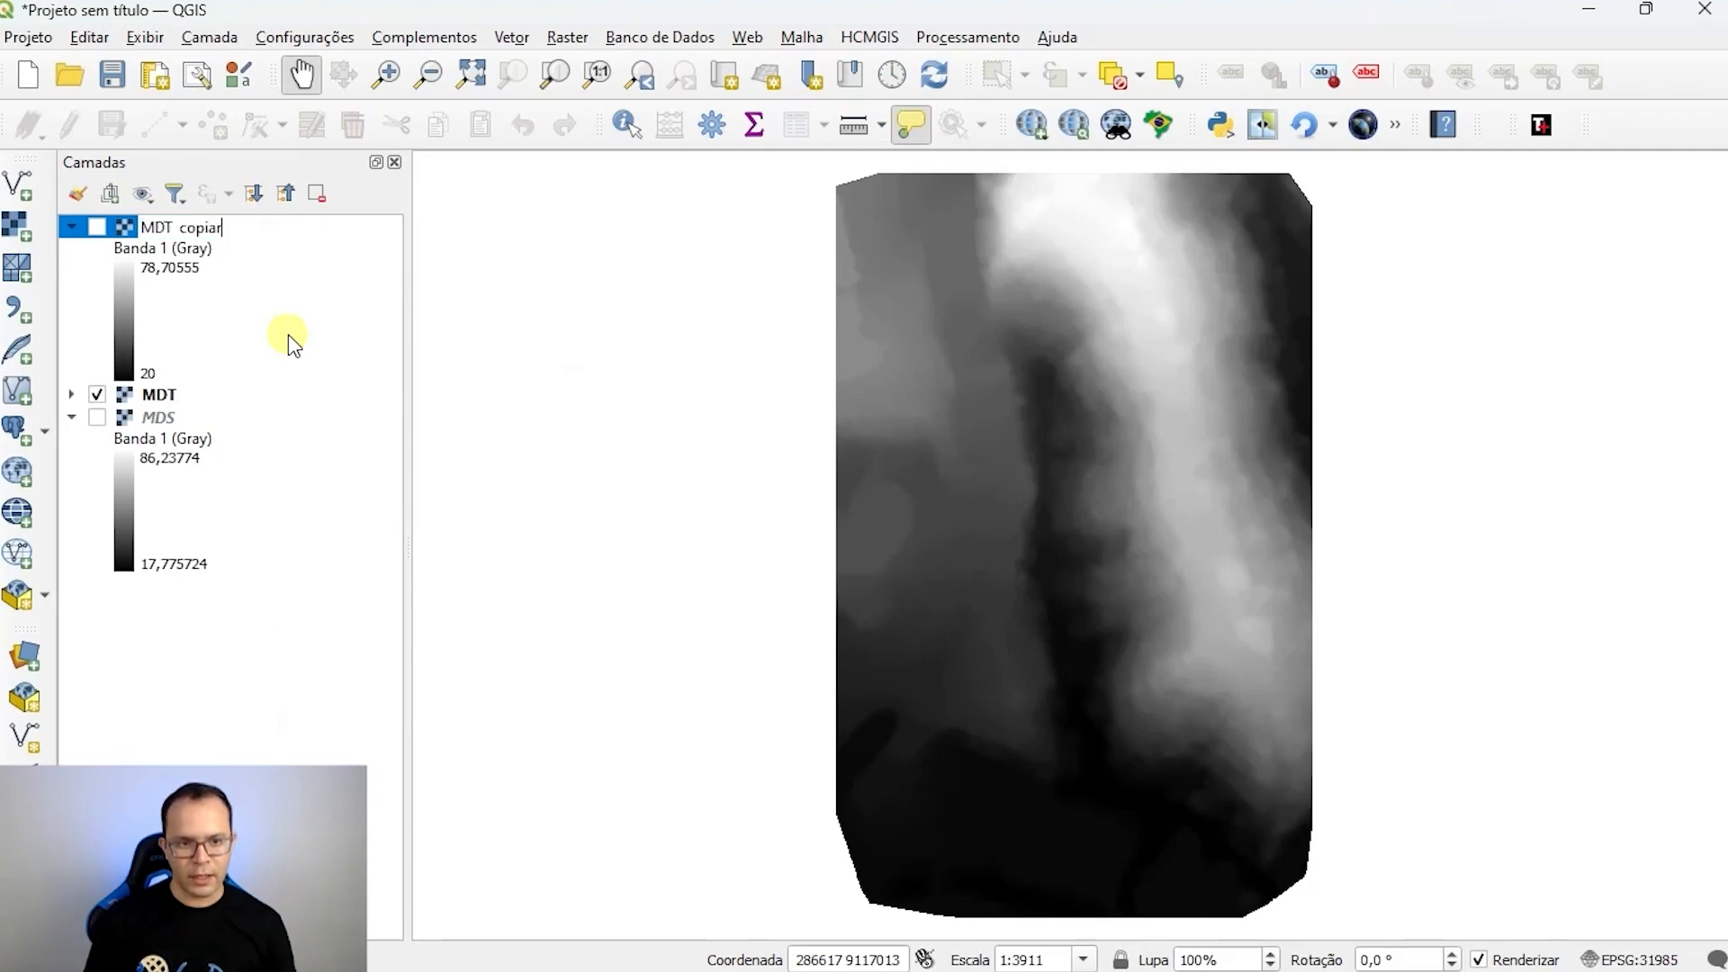
pyautogui.press('BackSpace')
pyautogui.press('BackSpace')
pyautogui.press('BackSpace')
pyautogui.press('BackSpace')
pyautogui.press('BackSpace')
pyautogui.press('BackSpace')
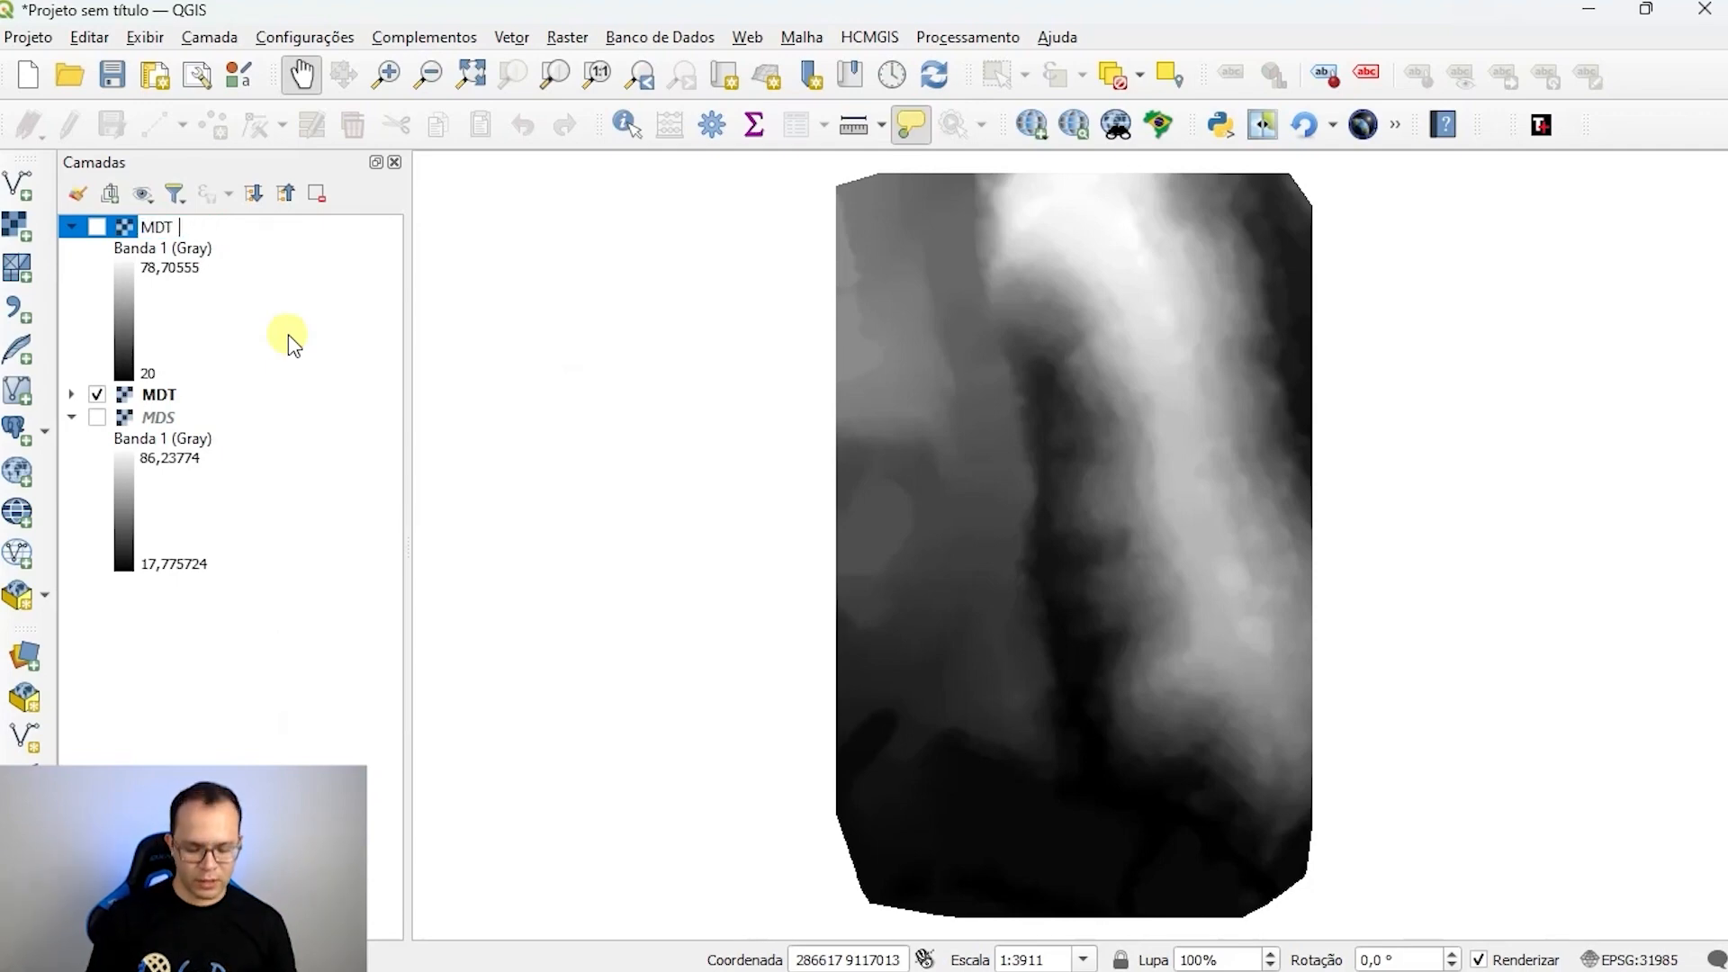
pyautogui.write('hi')
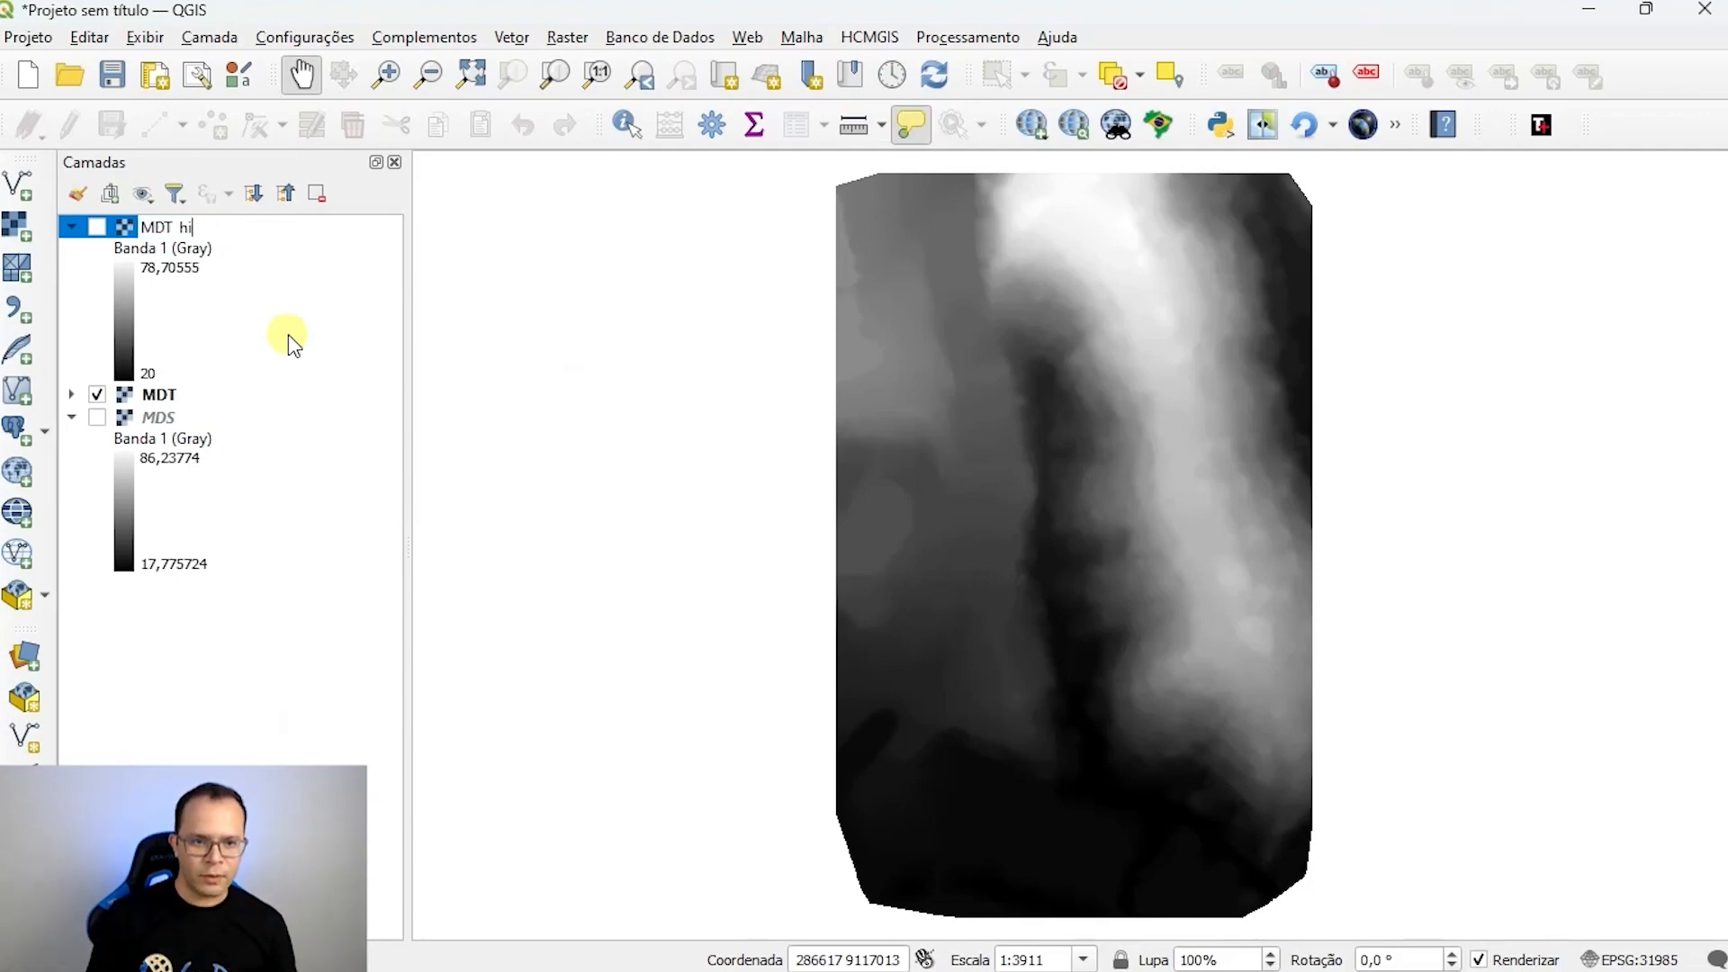
pyautogui.write('llshad')
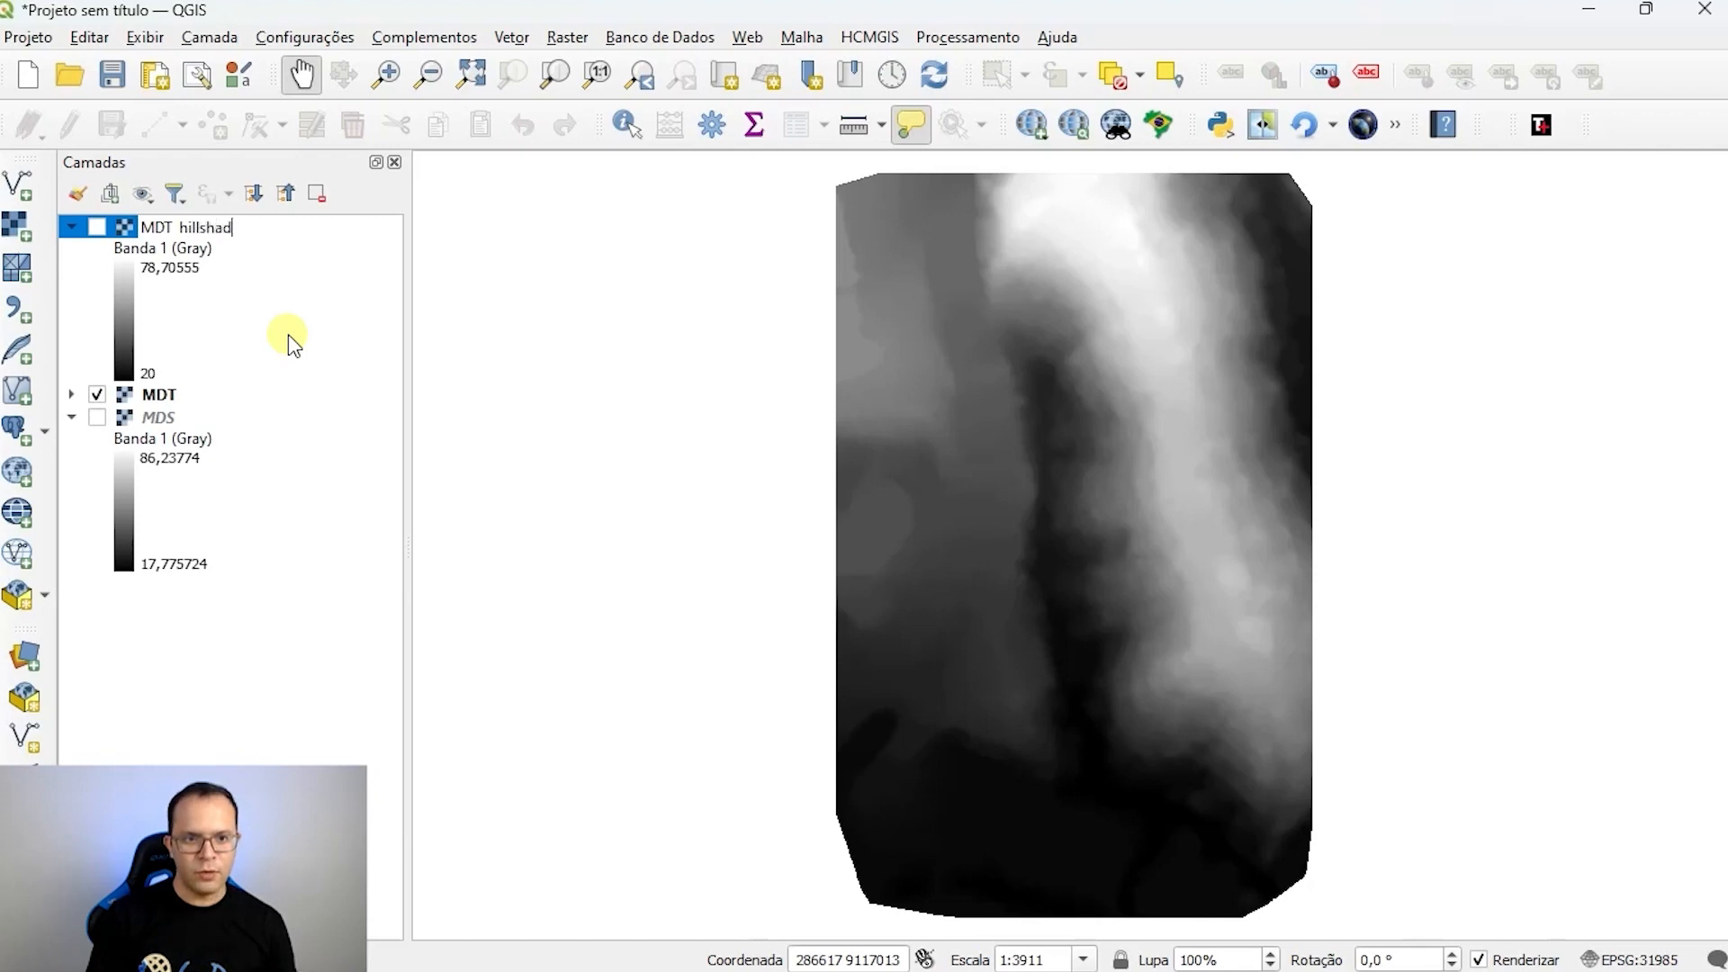
pyautogui.write('e')
pyautogui.press('Return')
pyautogui.click(71, 227)
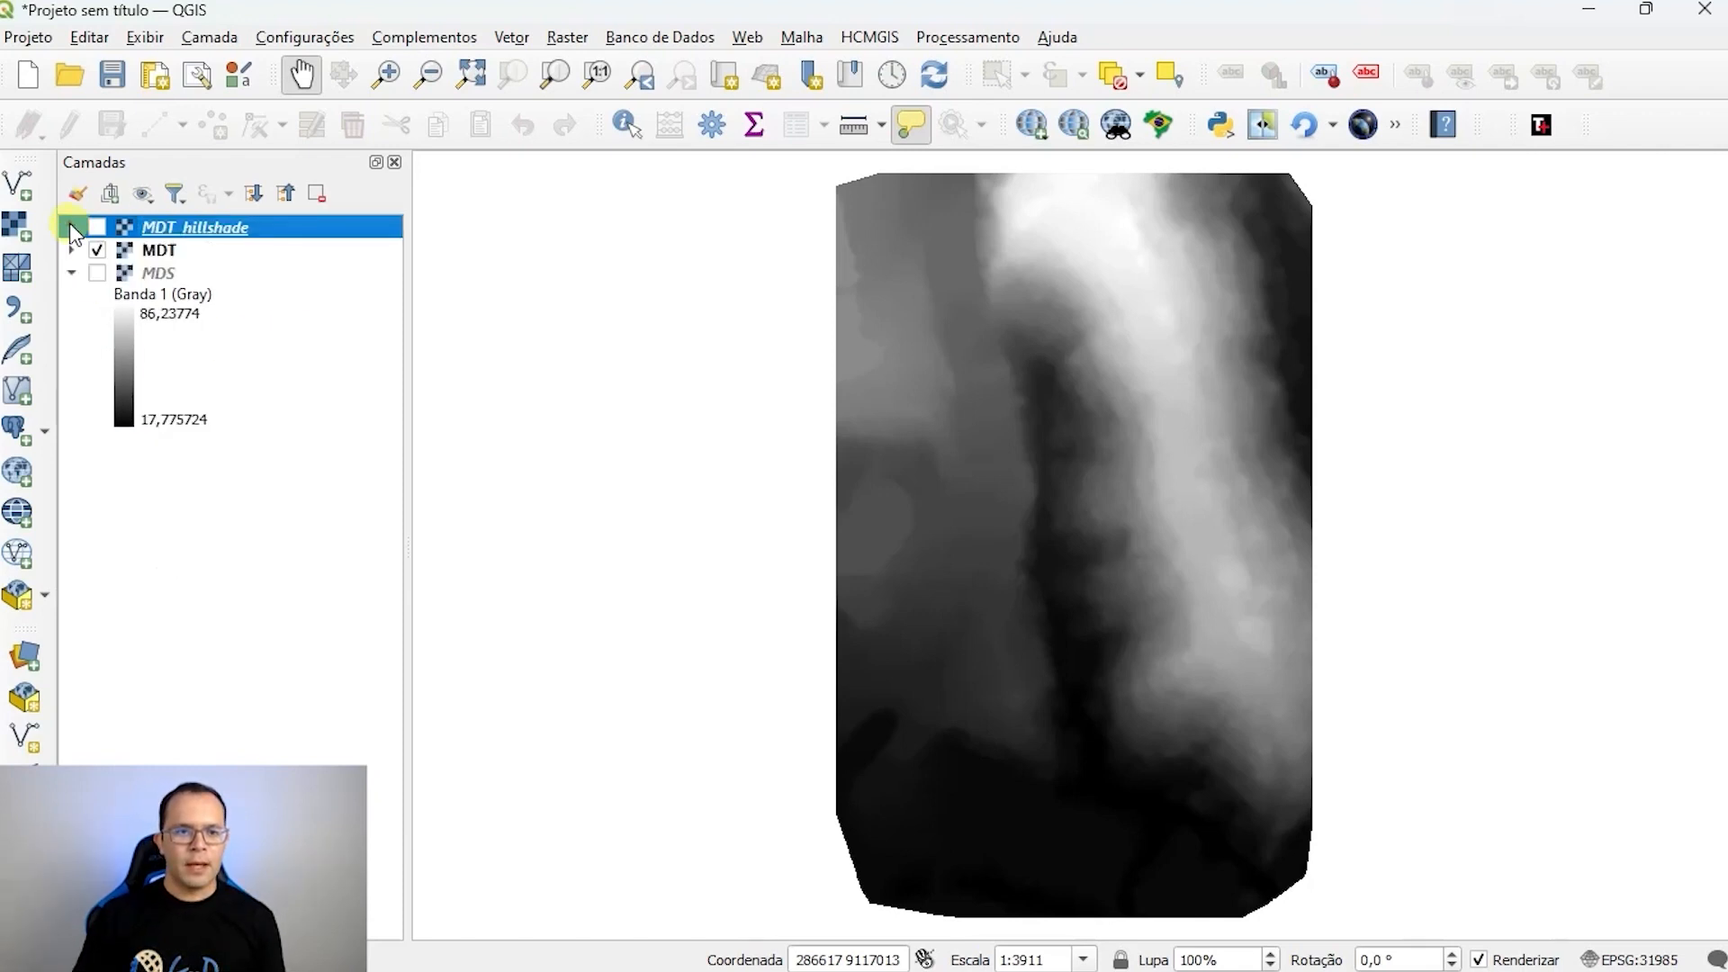
pyautogui.click(162, 252)
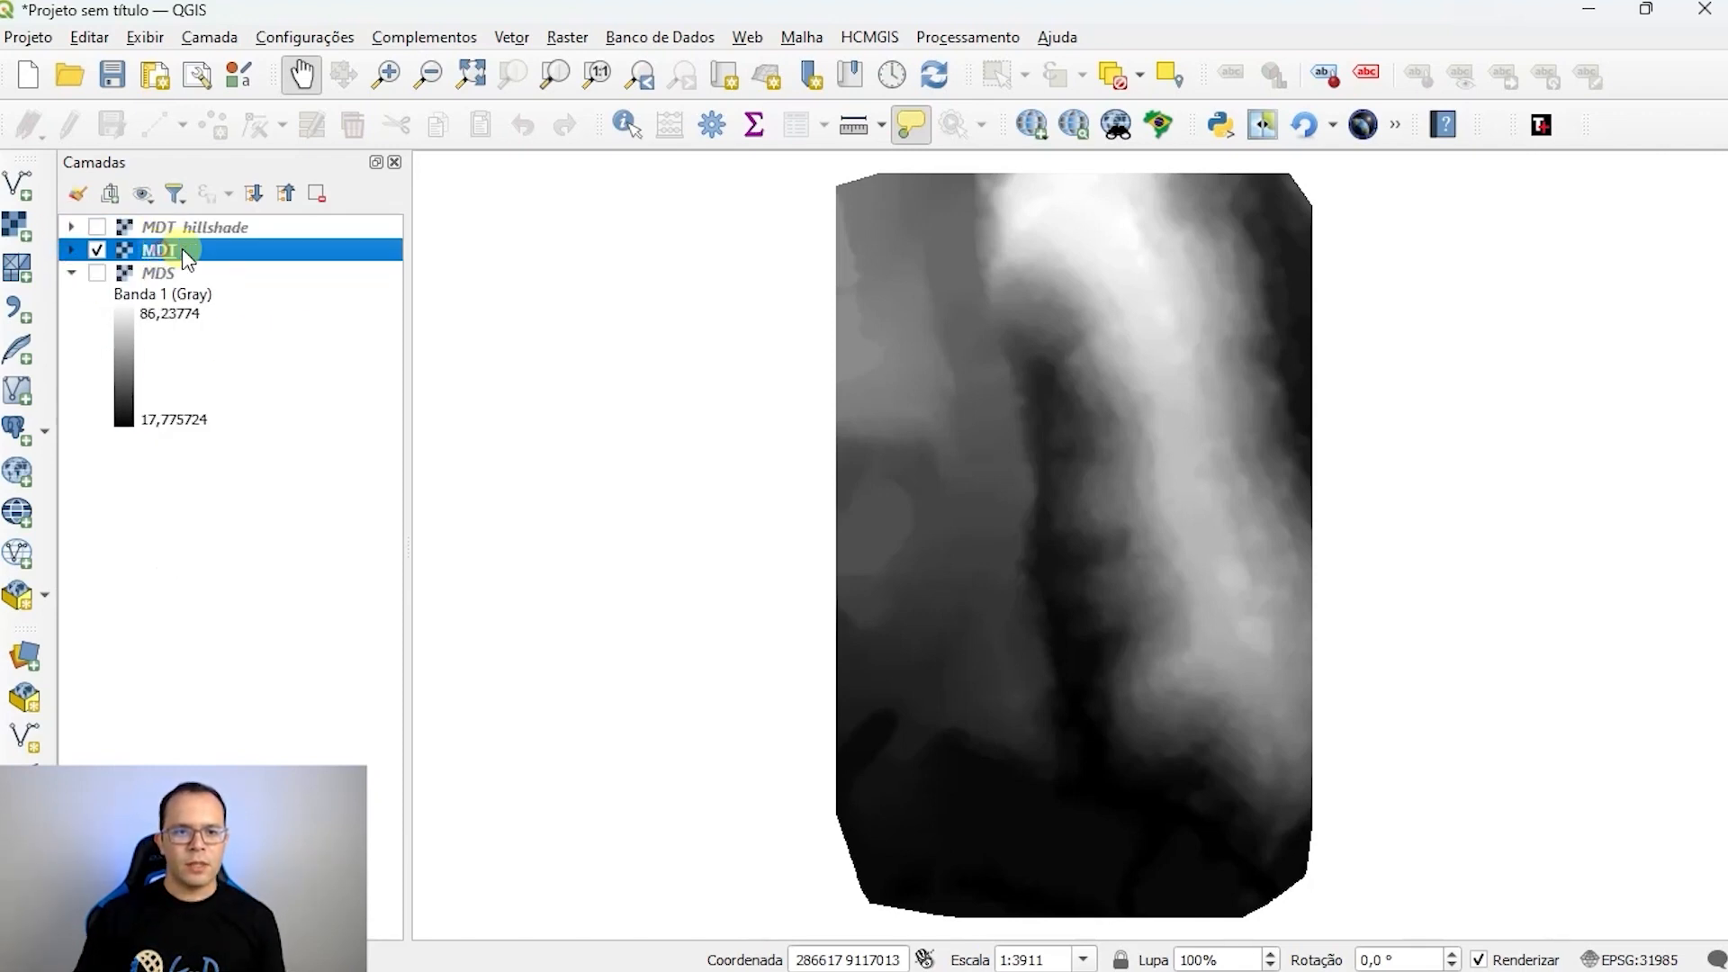
pyautogui.doubleClick(131, 249)
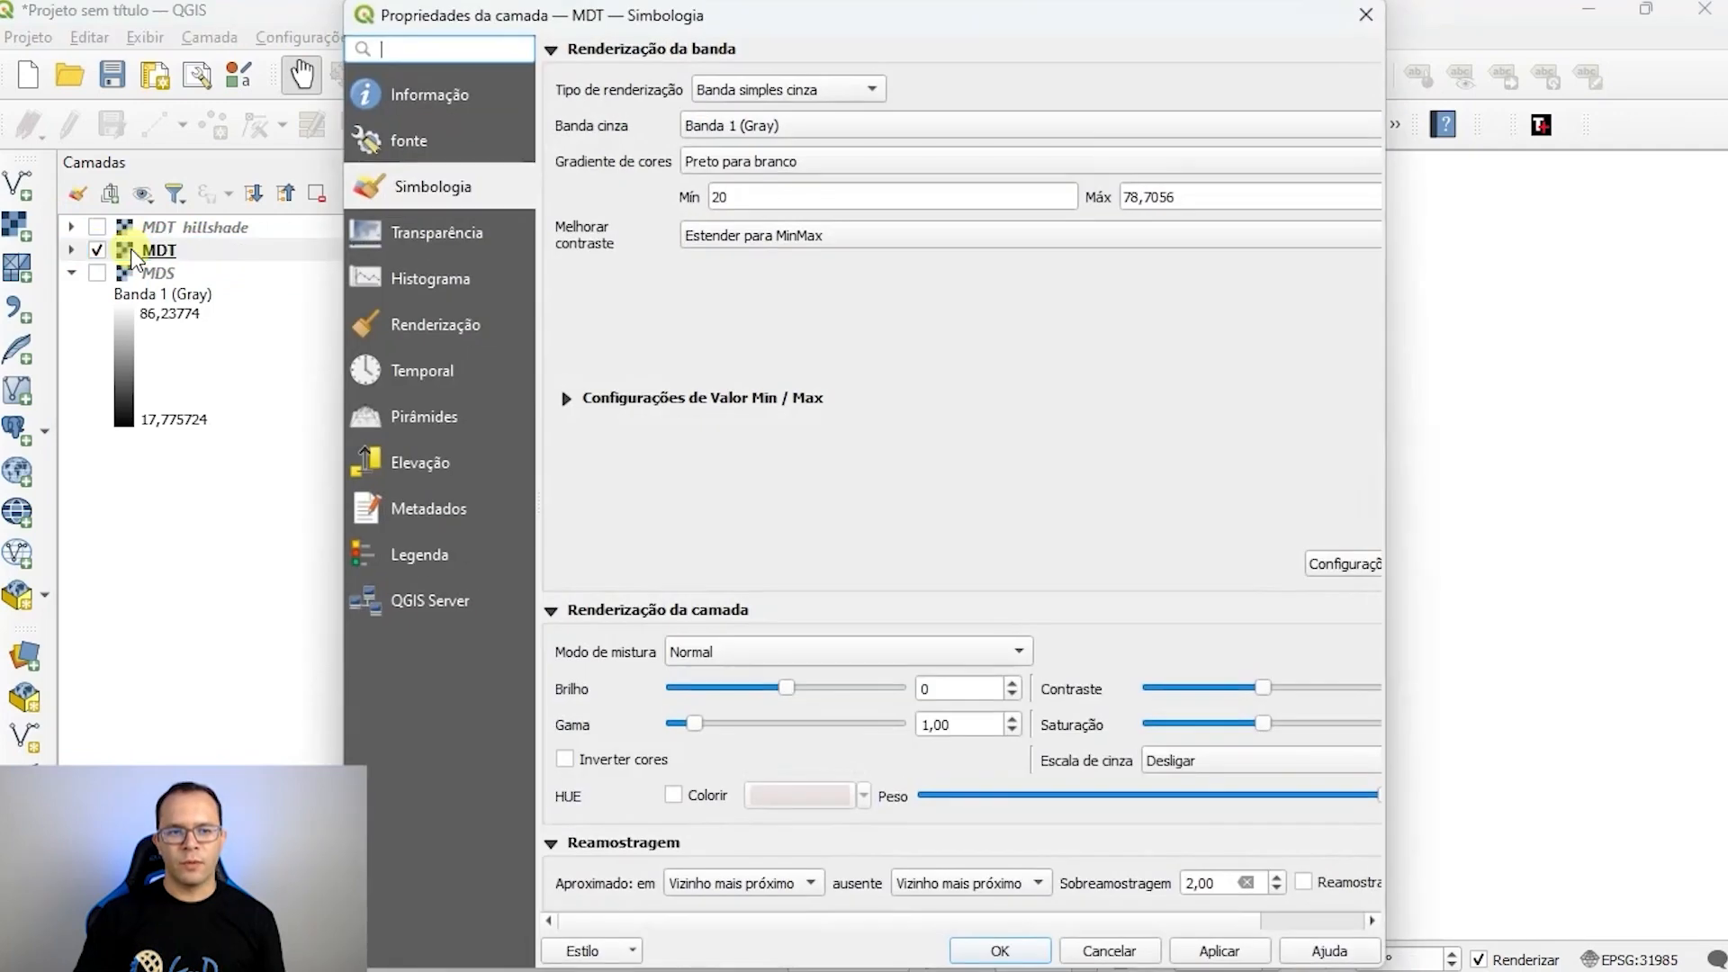
pyautogui.moveTo(804, 22); pyautogui.dragTo(777, 47)
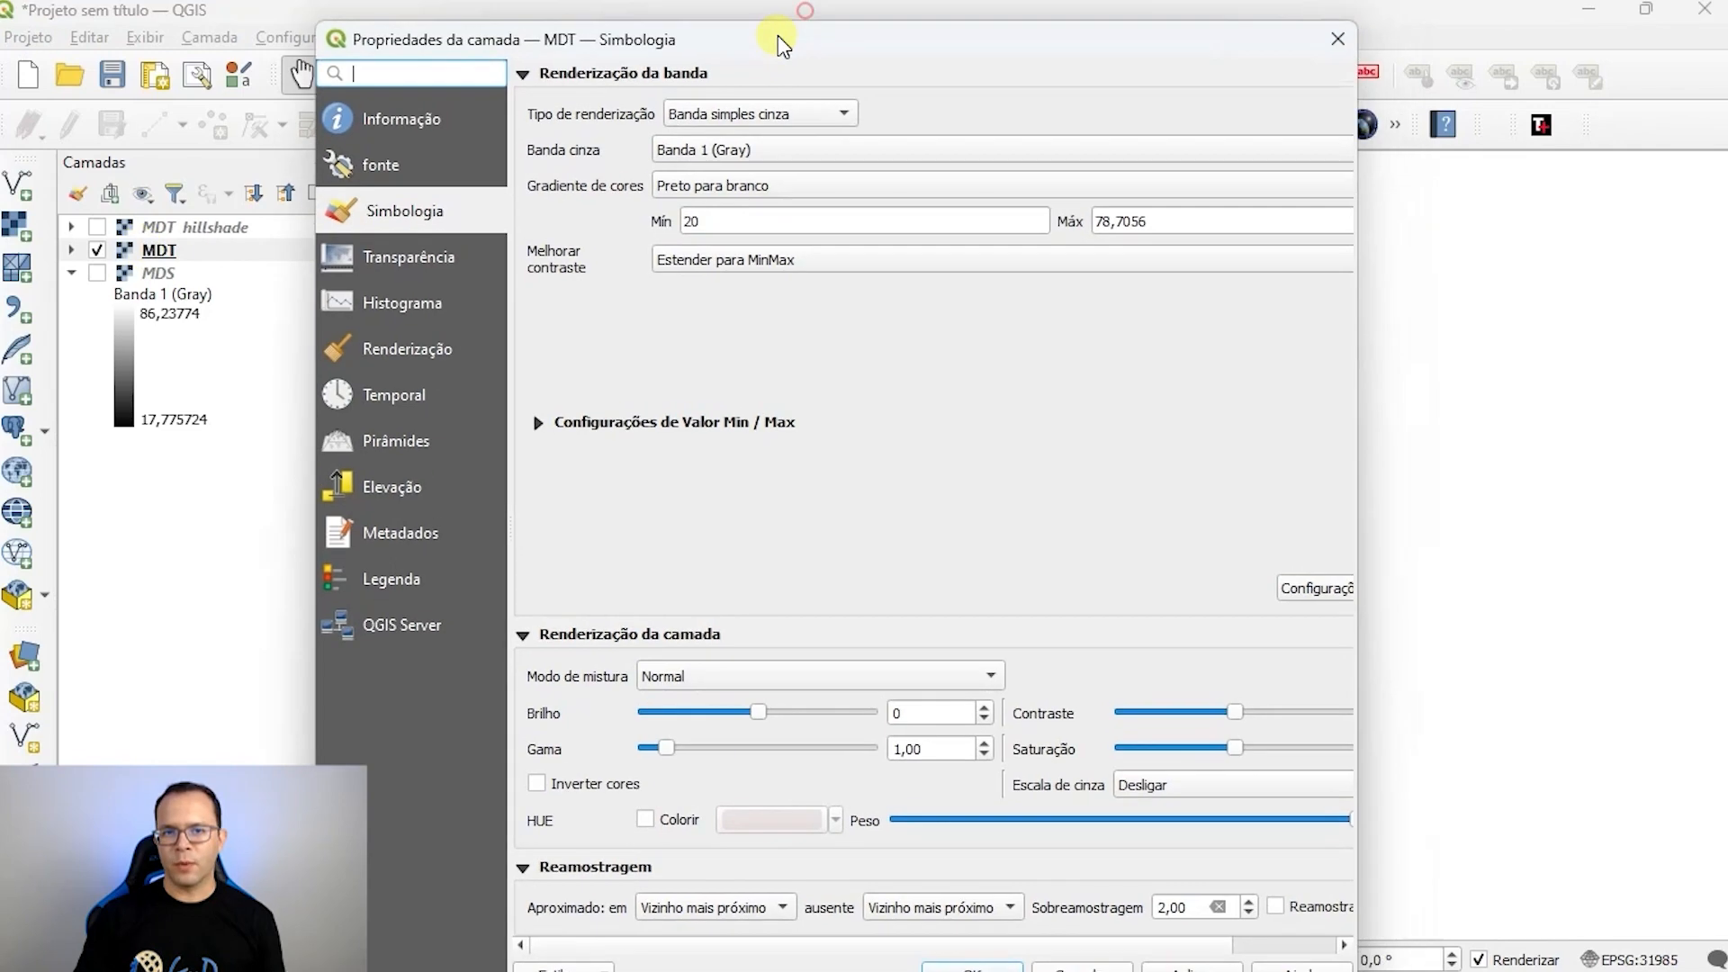
pyautogui.click(1338, 40)
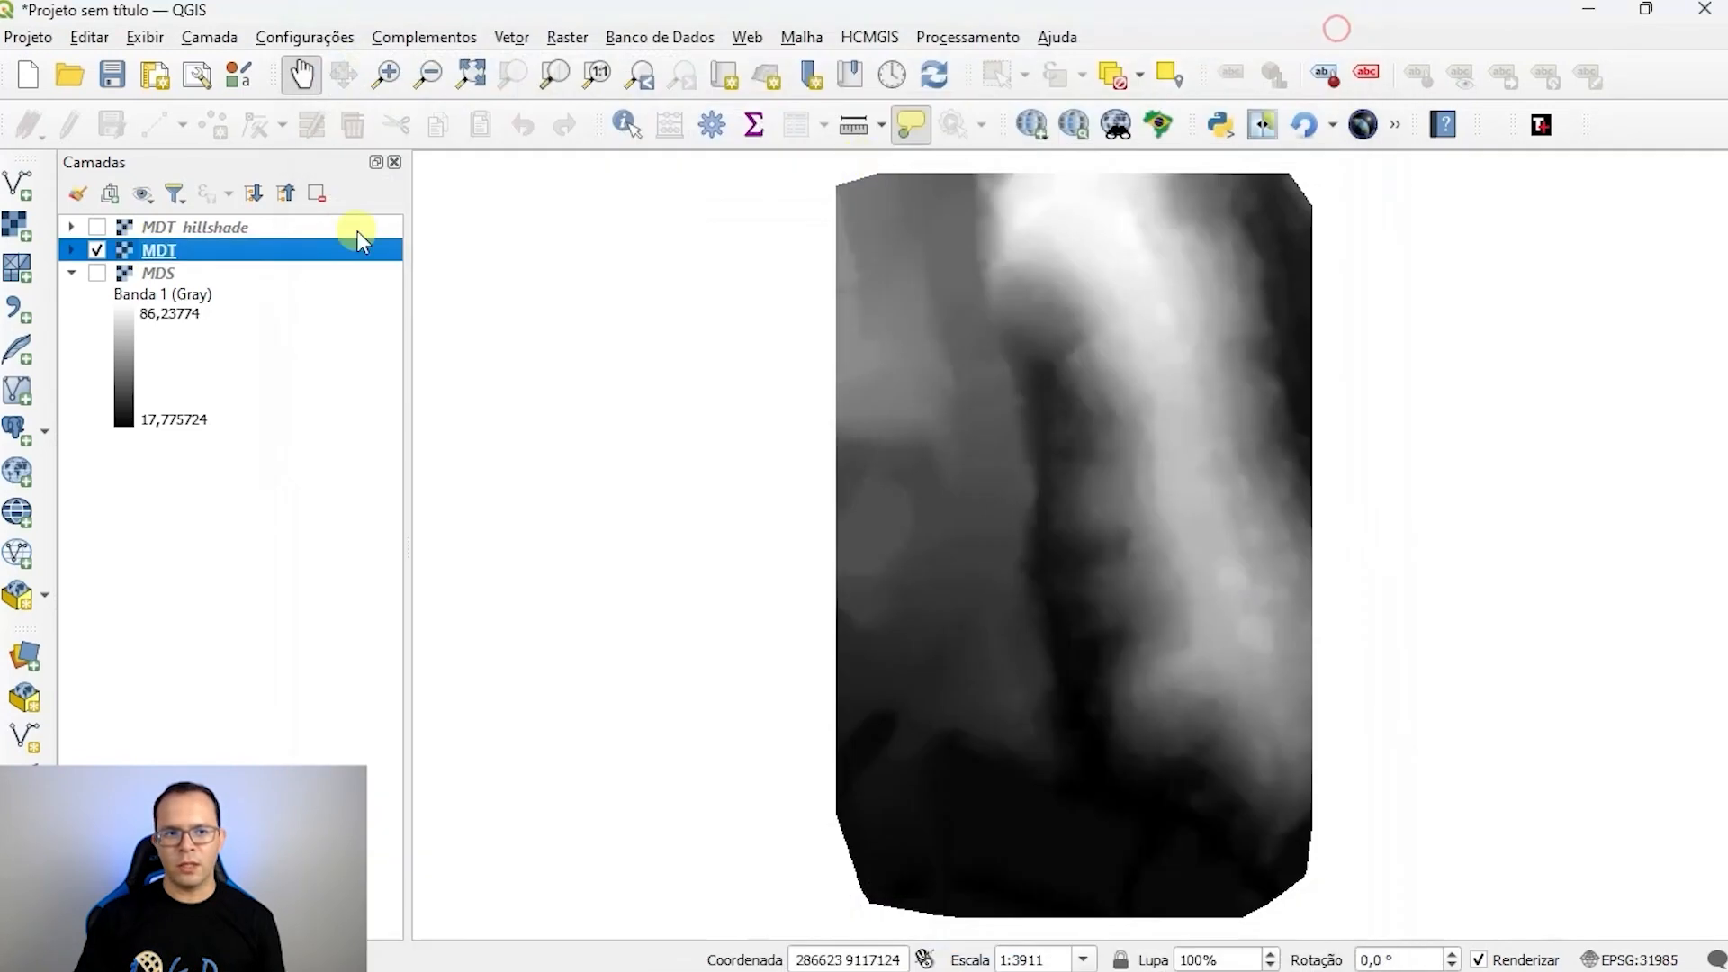
# Step: Bring up live layer styling for the MDT layer and set its rendering to Banda simples falsa-cor
pyautogui.click(77, 196)
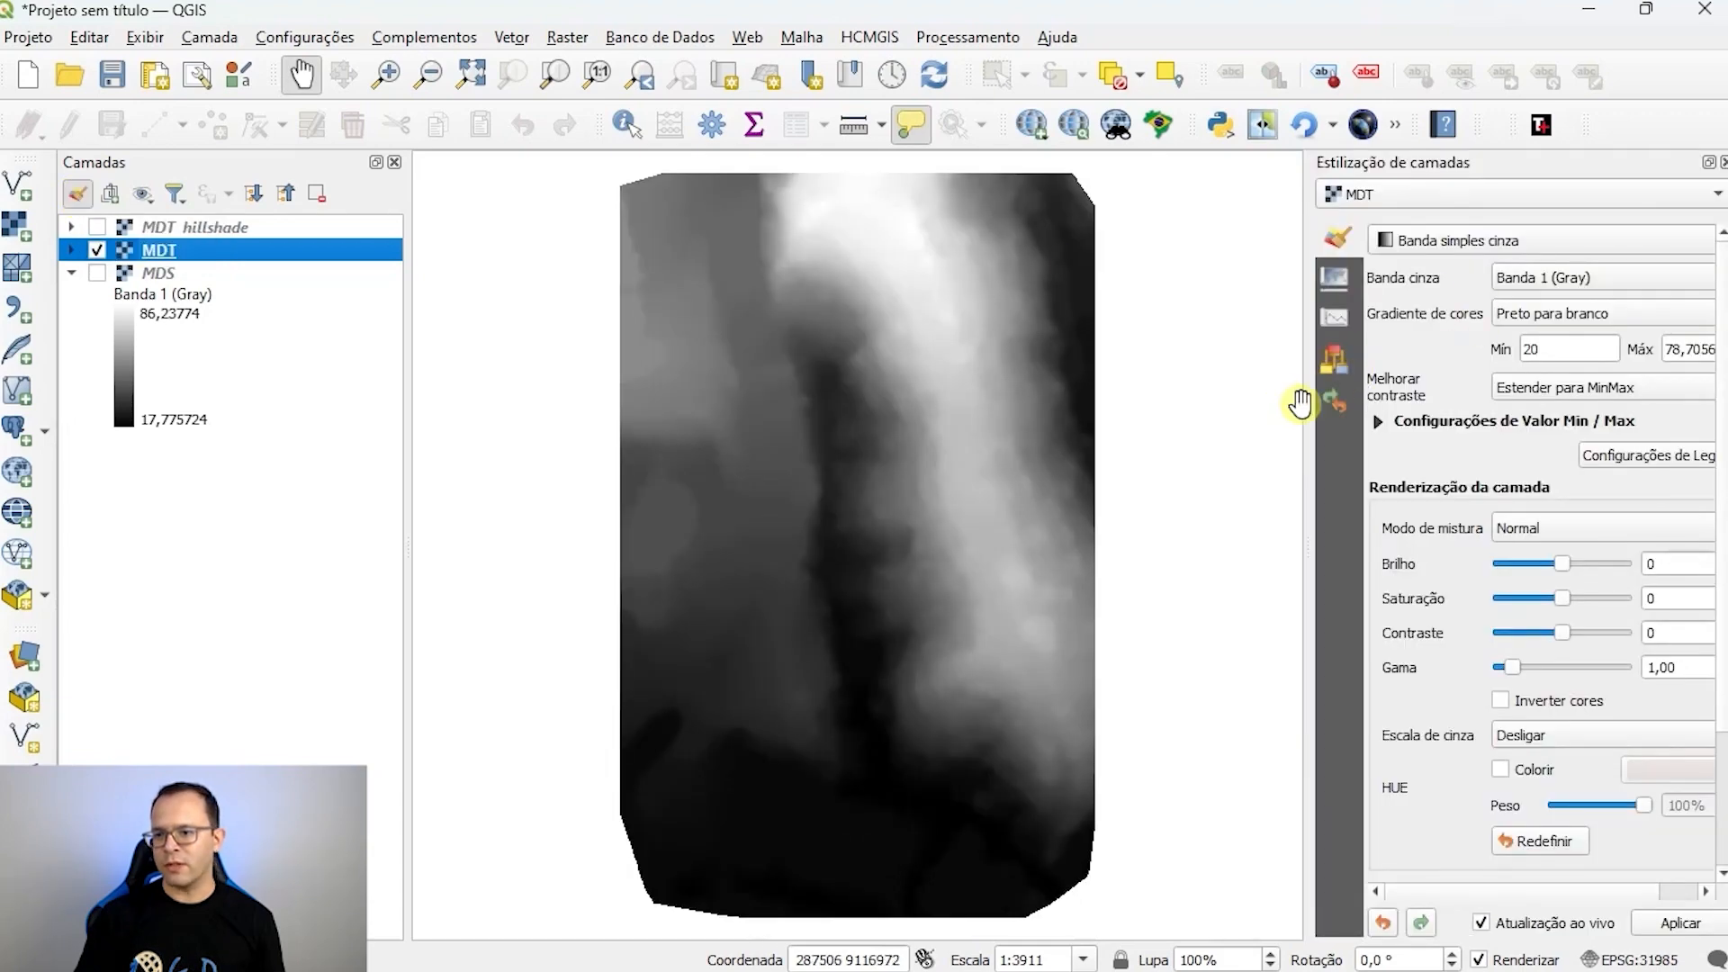
pyautogui.moveTo(1305, 407); pyautogui.dragTo(1219, 405)
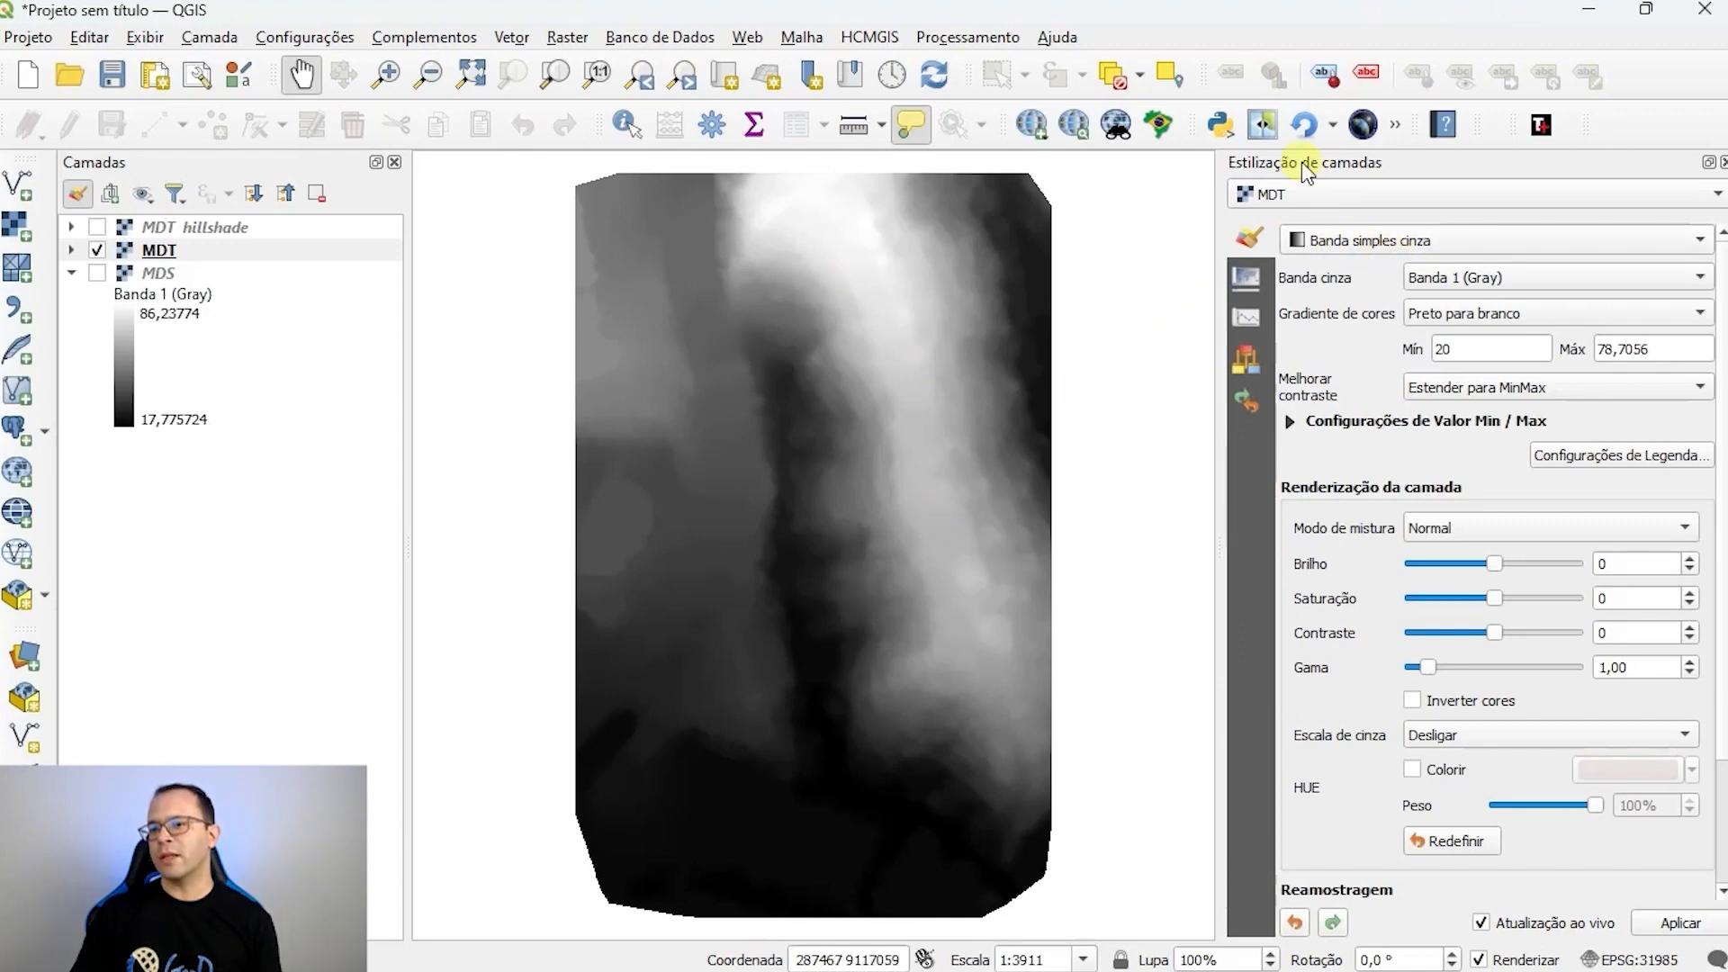
pyautogui.click(1396, 239)
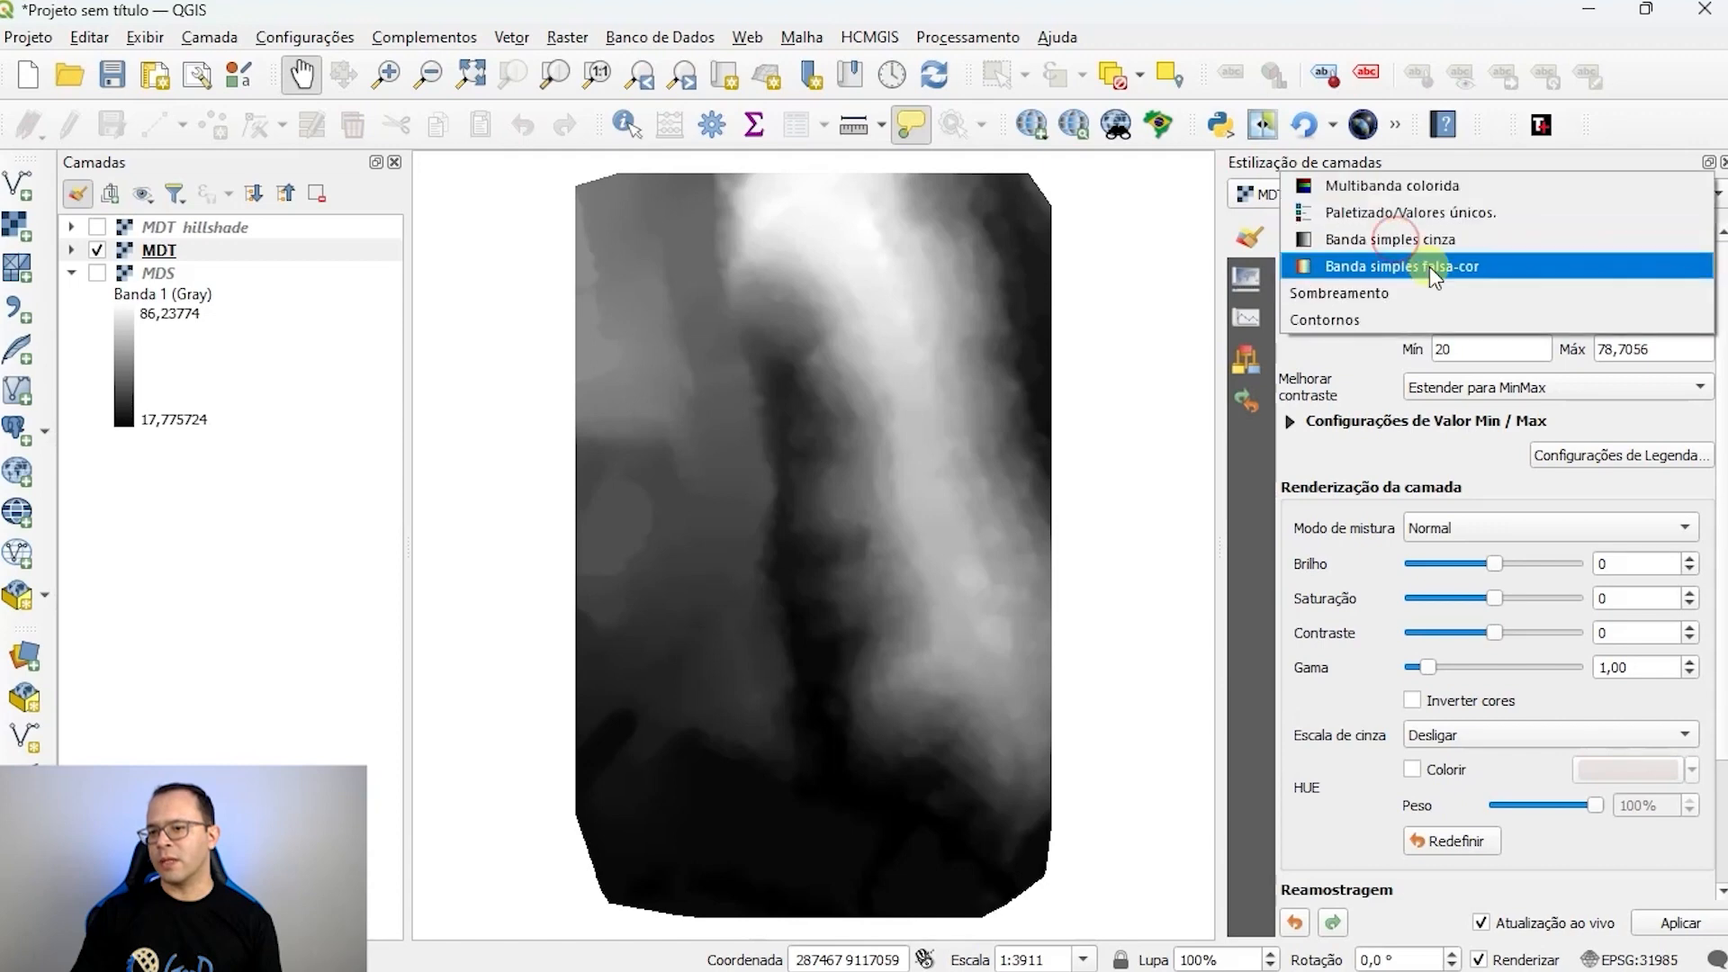
pyautogui.click(1514, 266)
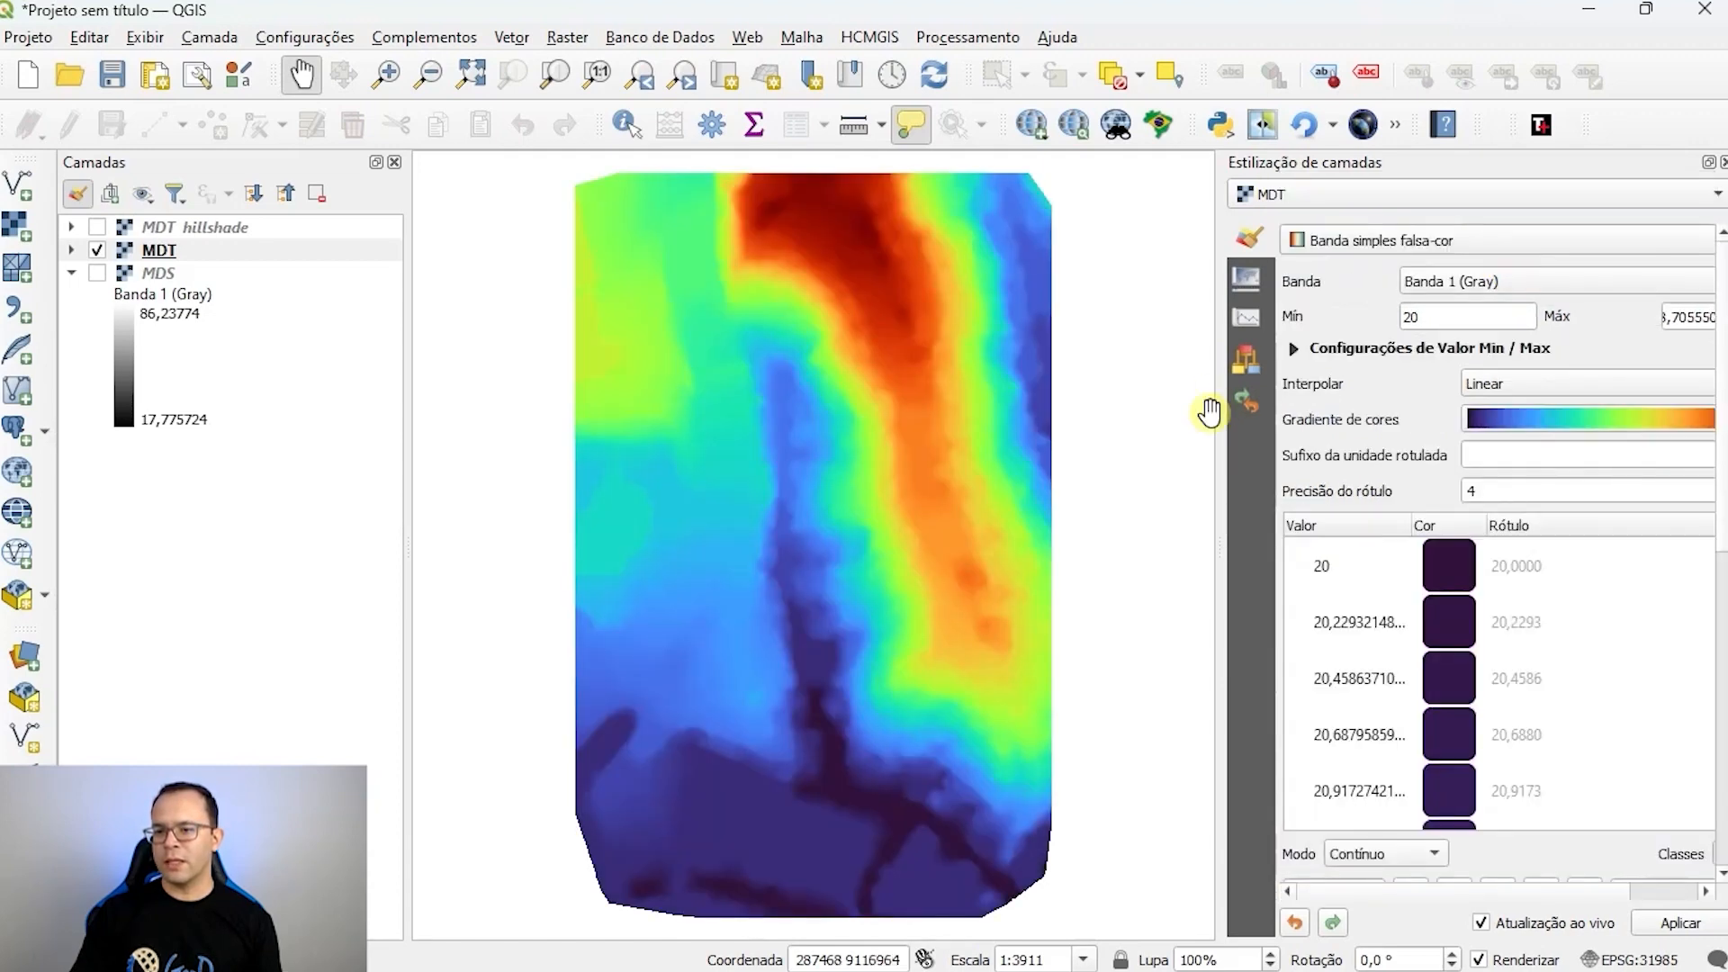
# Step: Widen the layer styling area and apply the Turbo color ramp to the MDT layer
pyautogui.moveTo(1215, 416); pyautogui.dragTo(1142, 416)
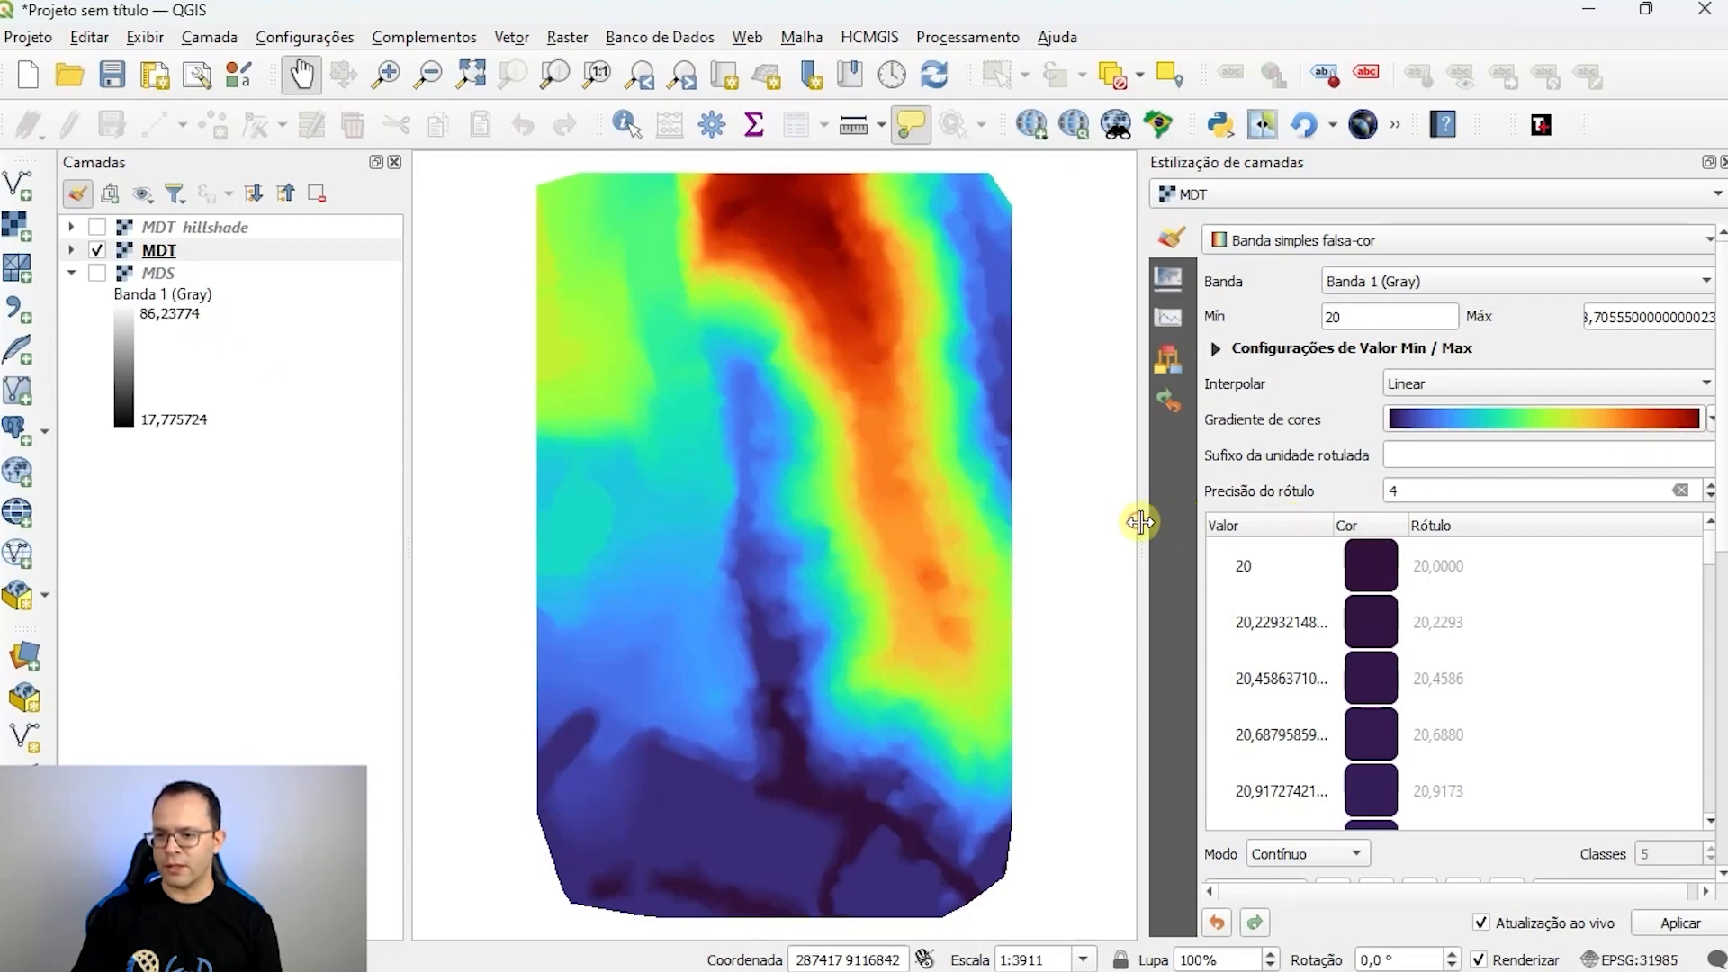
pyautogui.moveTo(1141, 522); pyautogui.dragTo(1072, 522)
pyautogui.click(1705, 418)
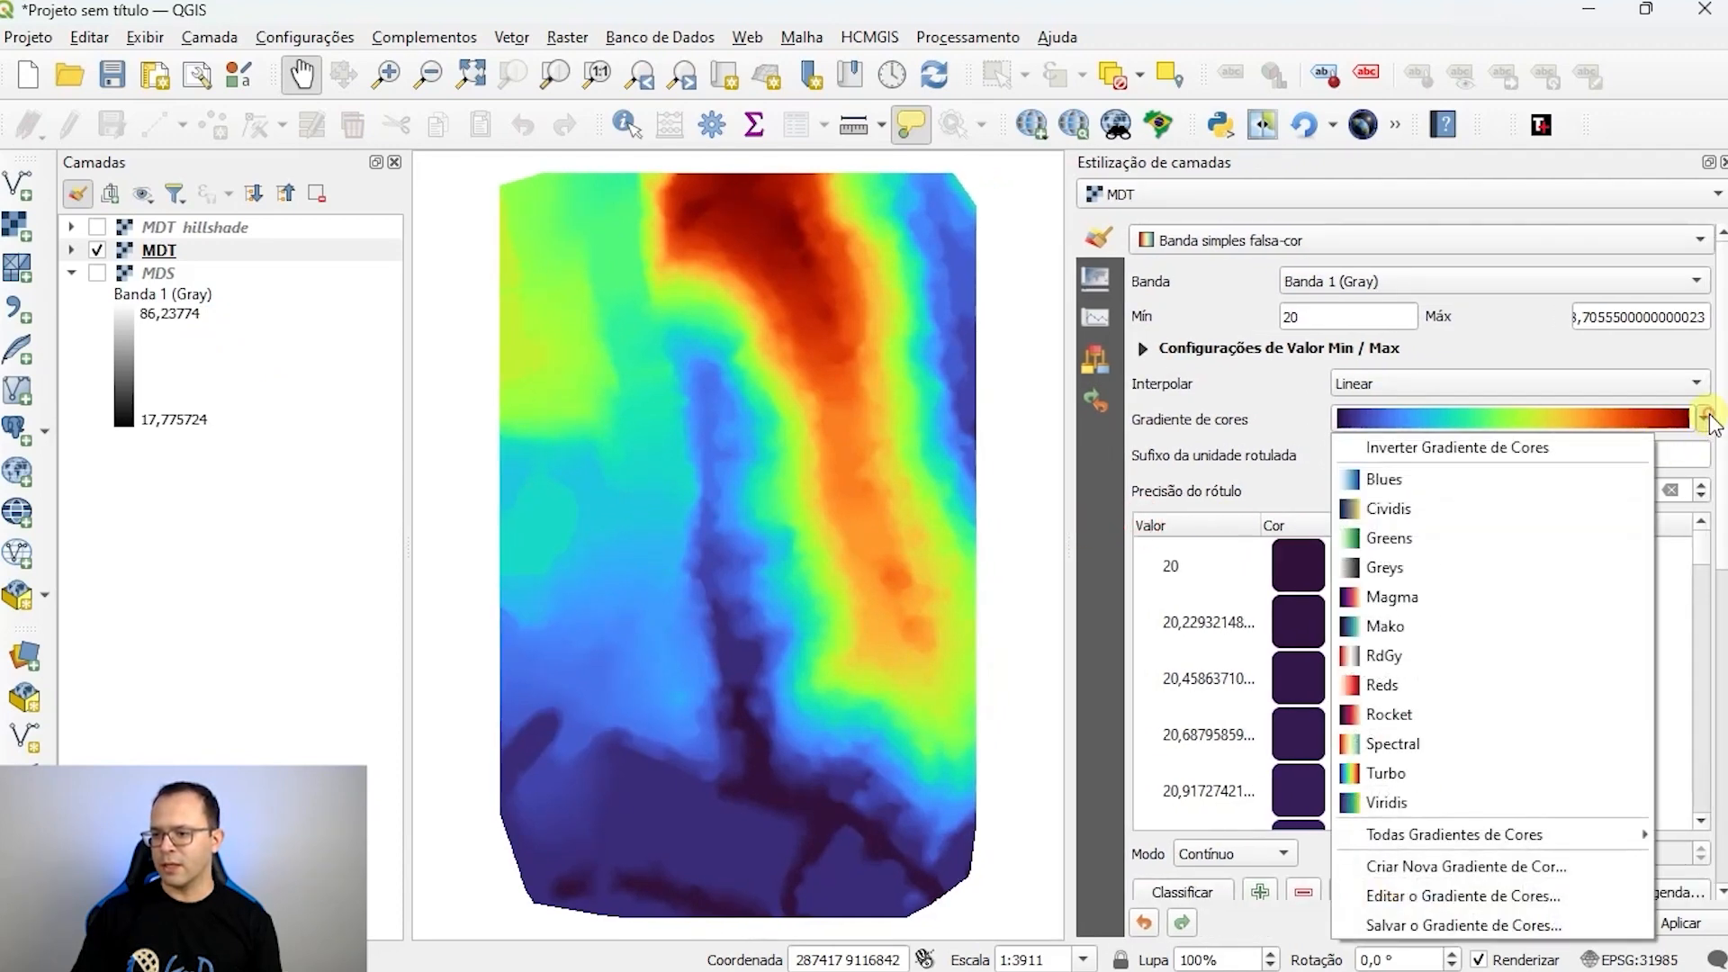
pyautogui.click(1488, 771)
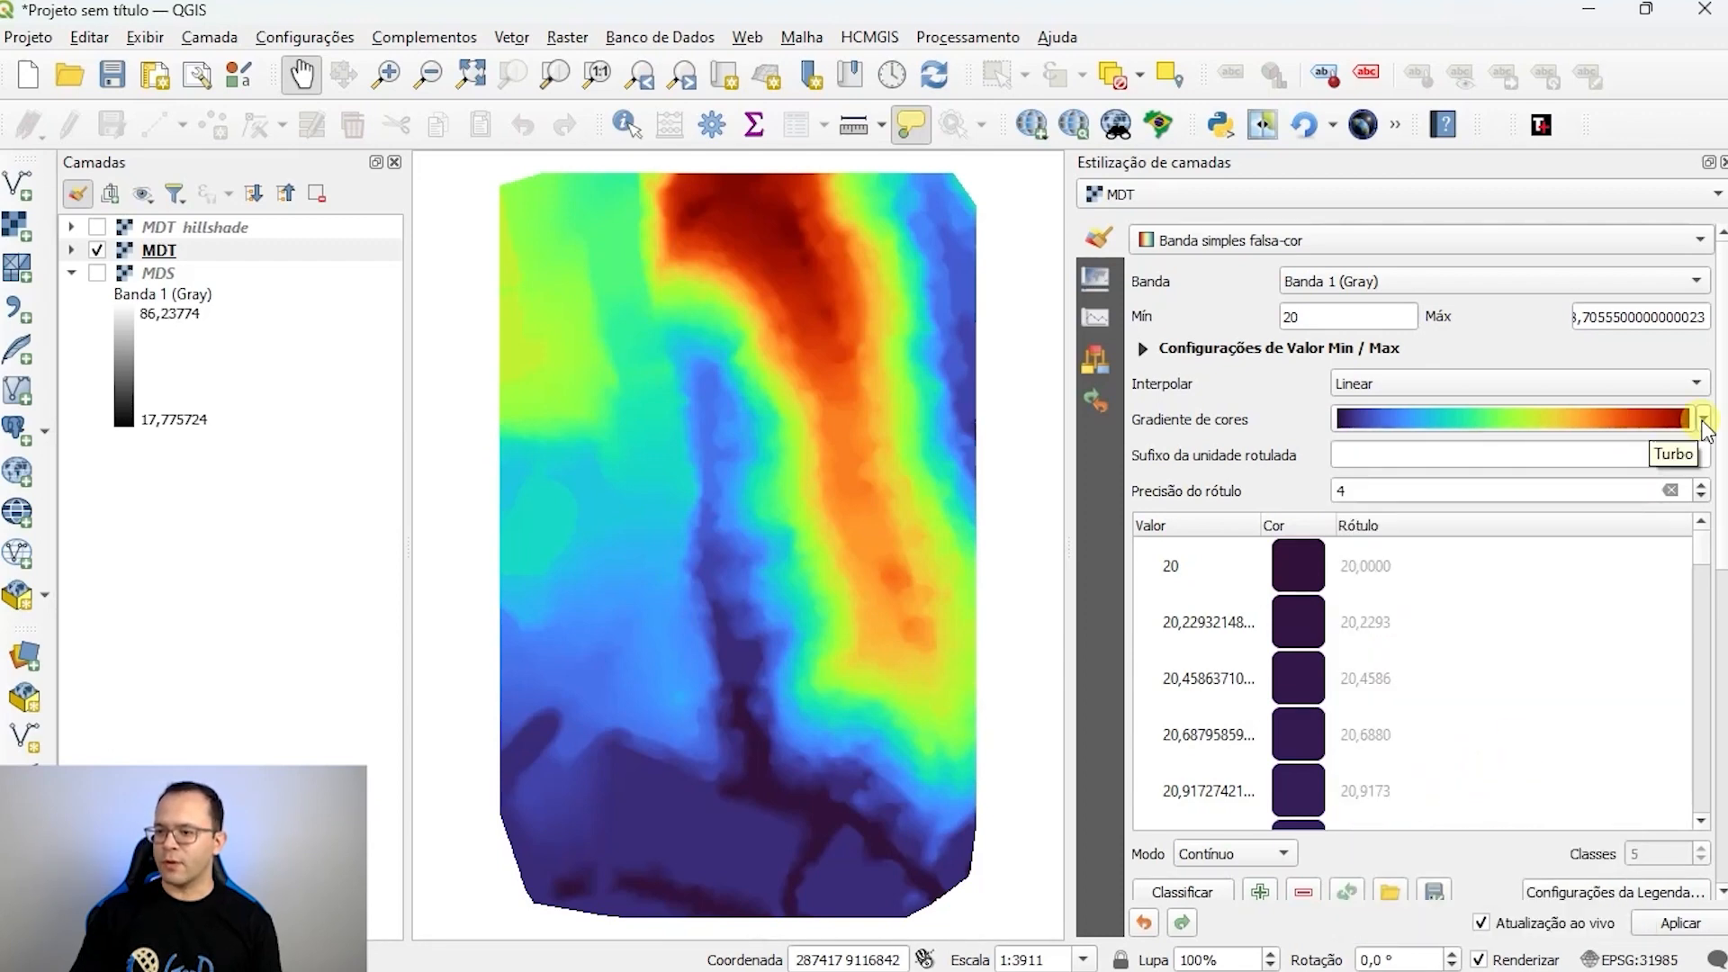
# Step: Start a new color ramp for the MDT layer from the Catalogo:cpt-city ramp type
pyautogui.click(1706, 419)
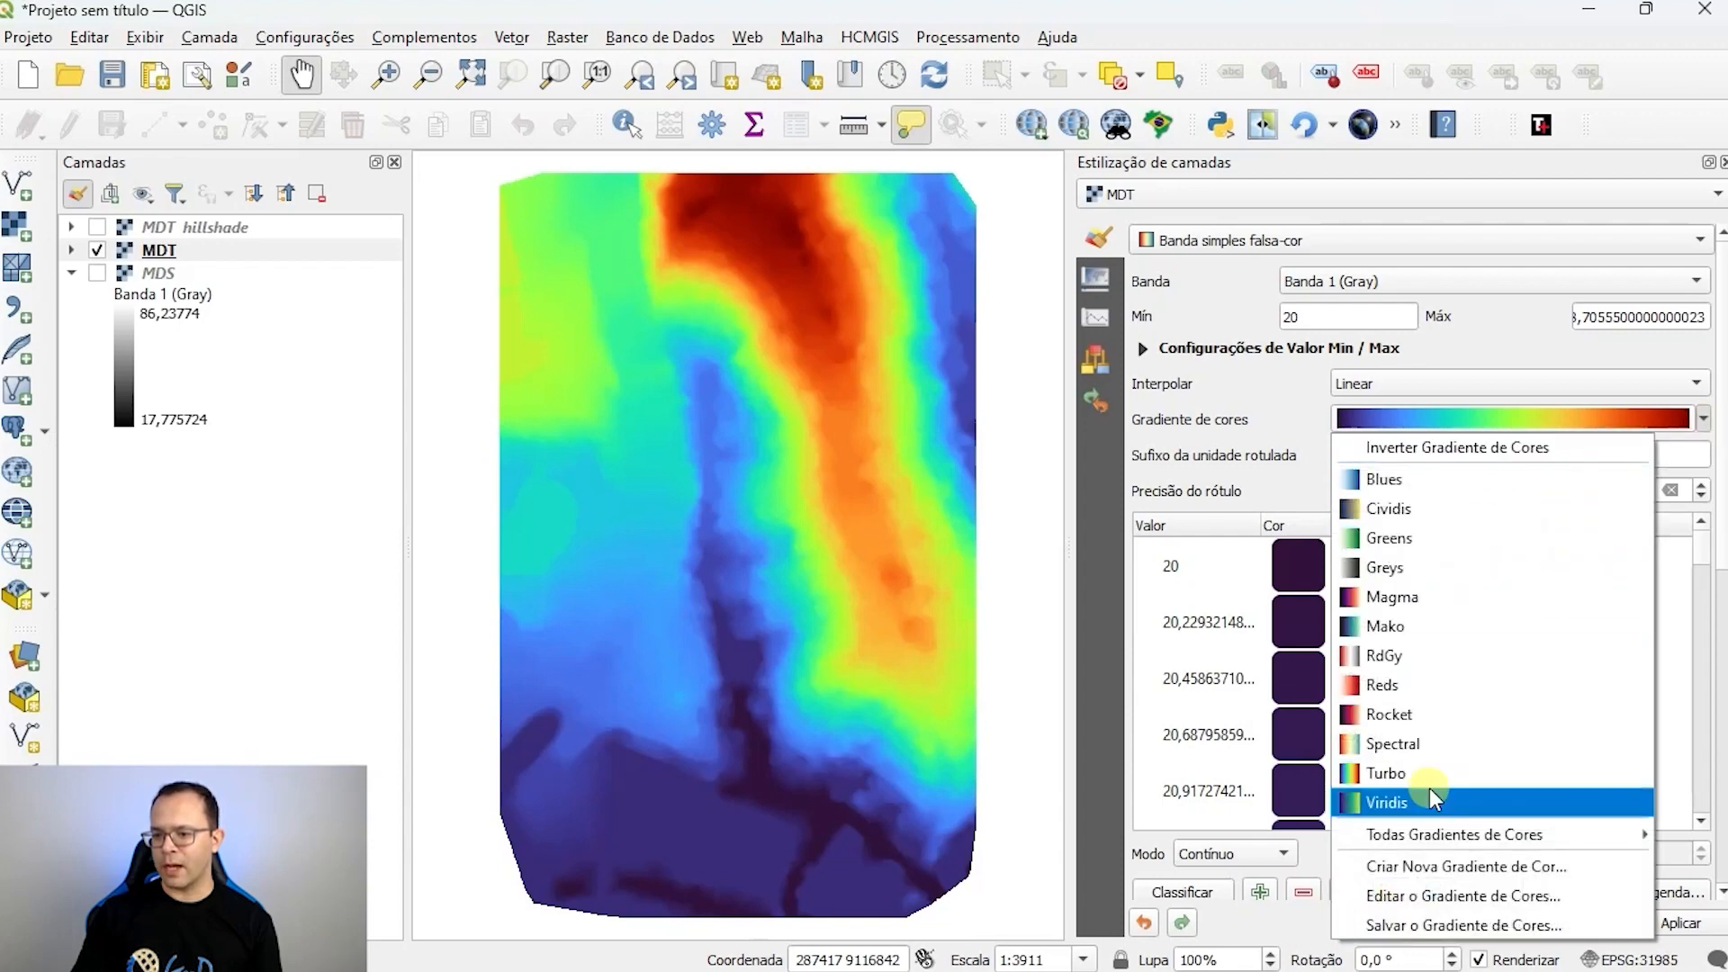
pyautogui.moveTo(1458, 842)
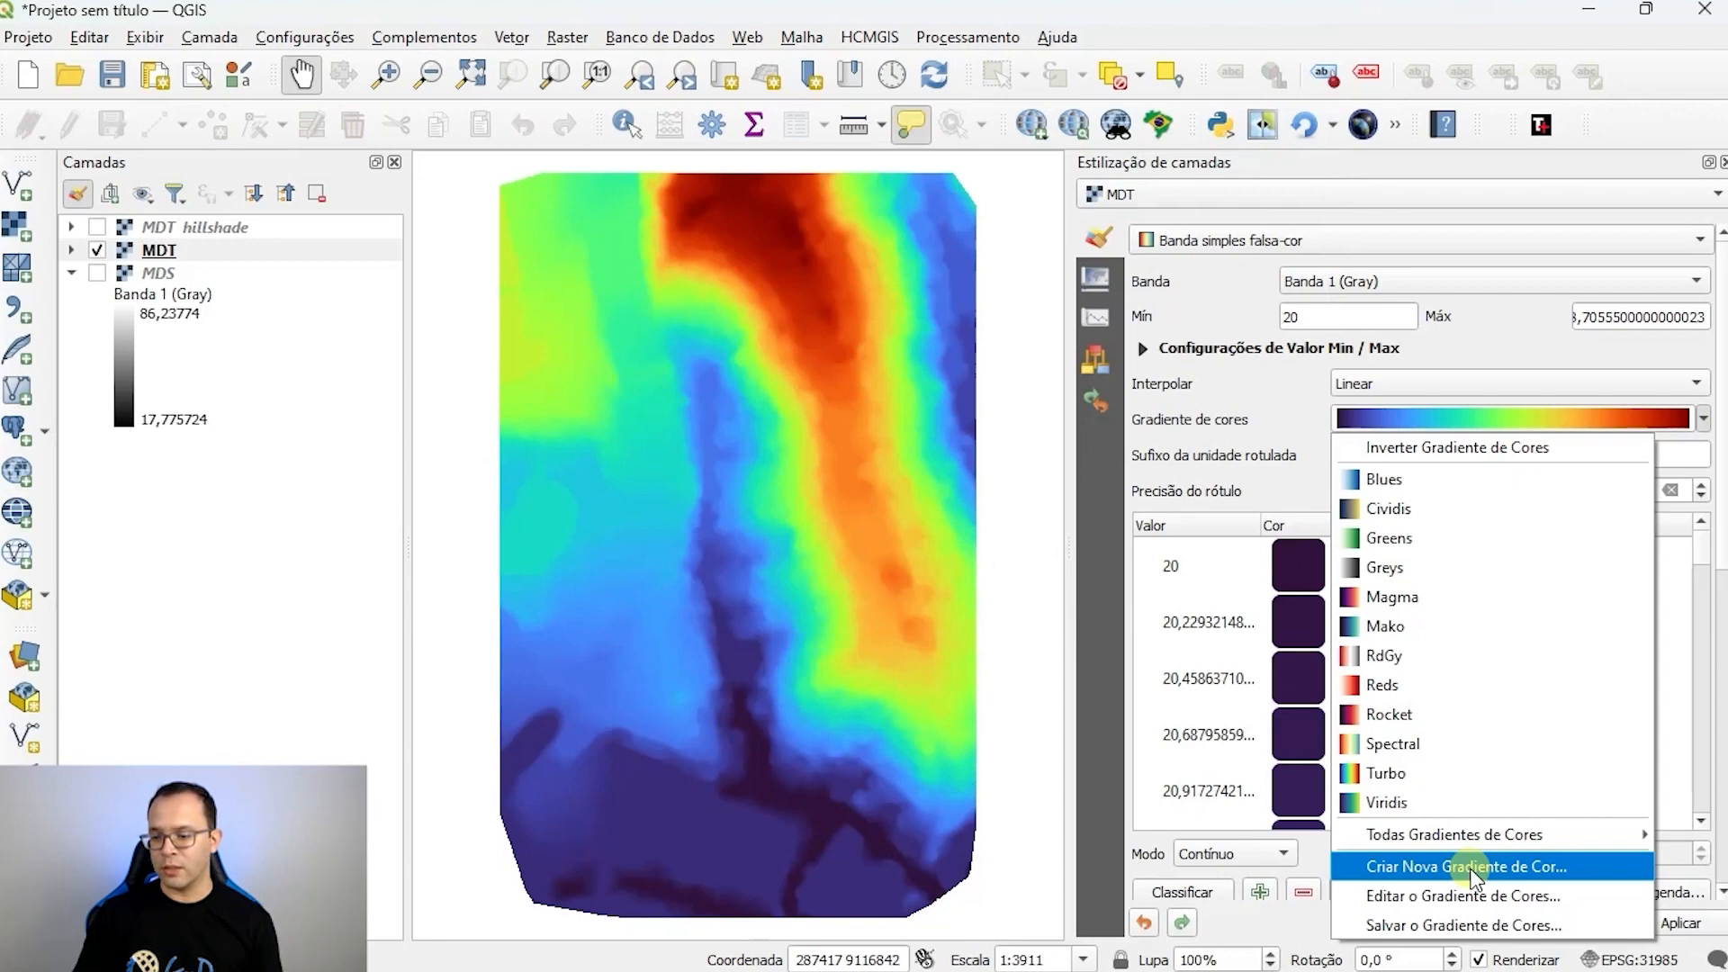
pyautogui.click(1466, 867)
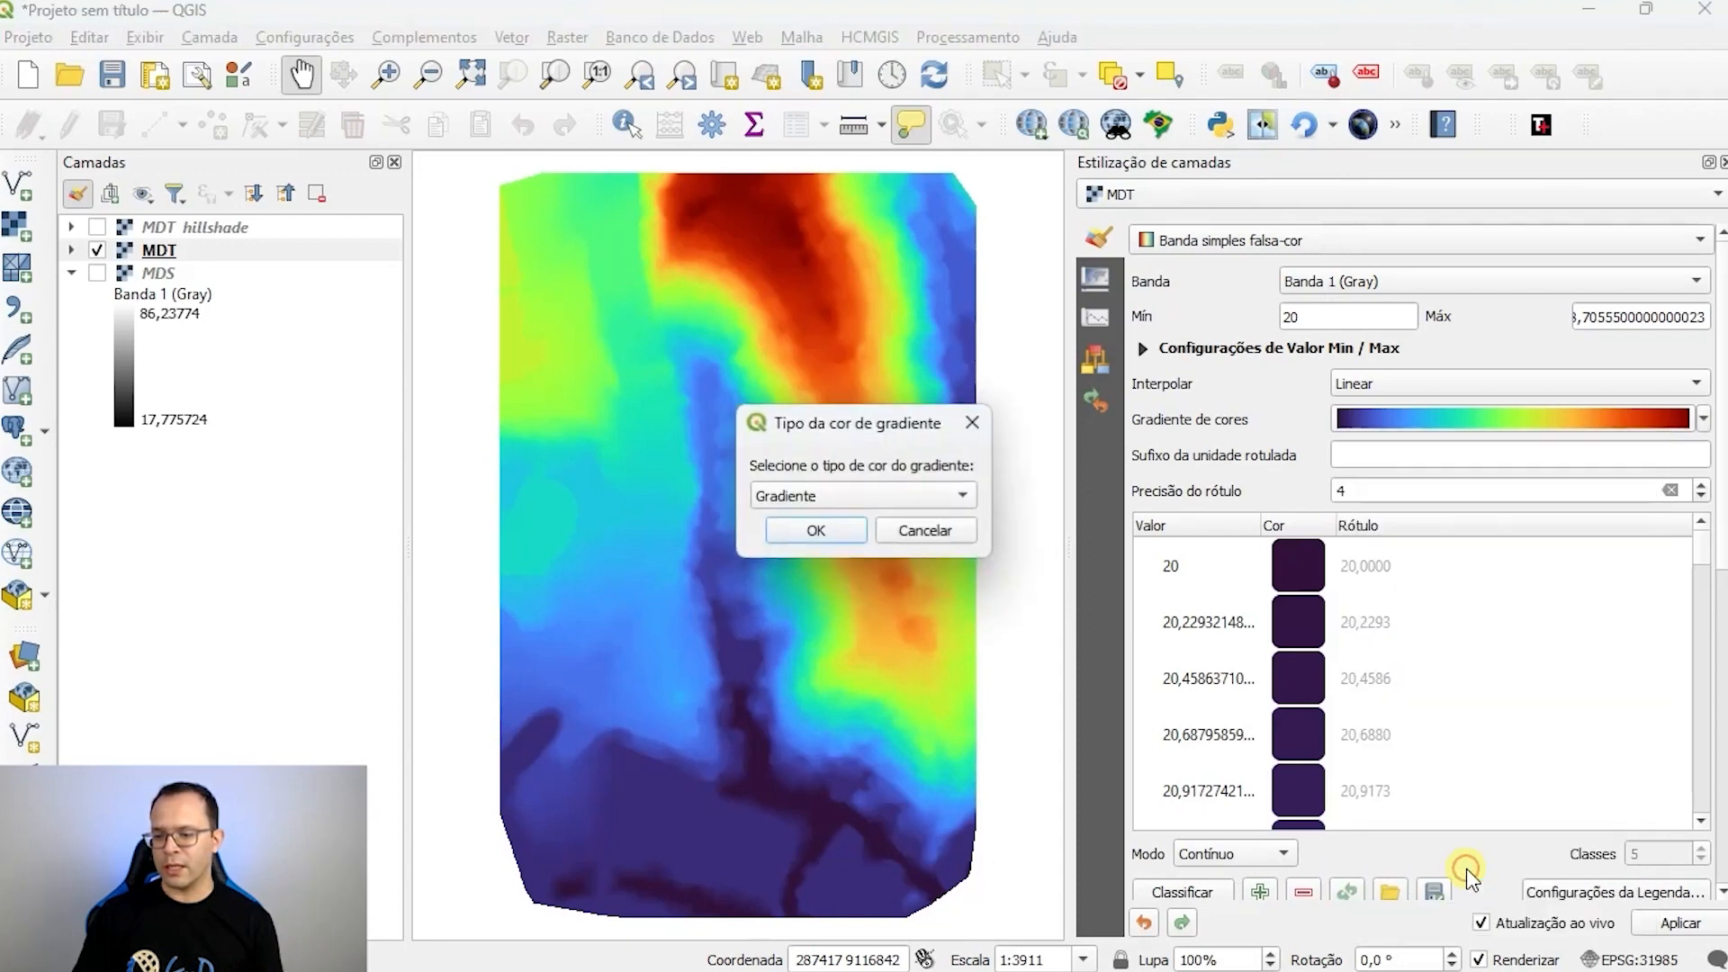
pyautogui.moveTo(865, 420); pyautogui.dragTo(834, 416)
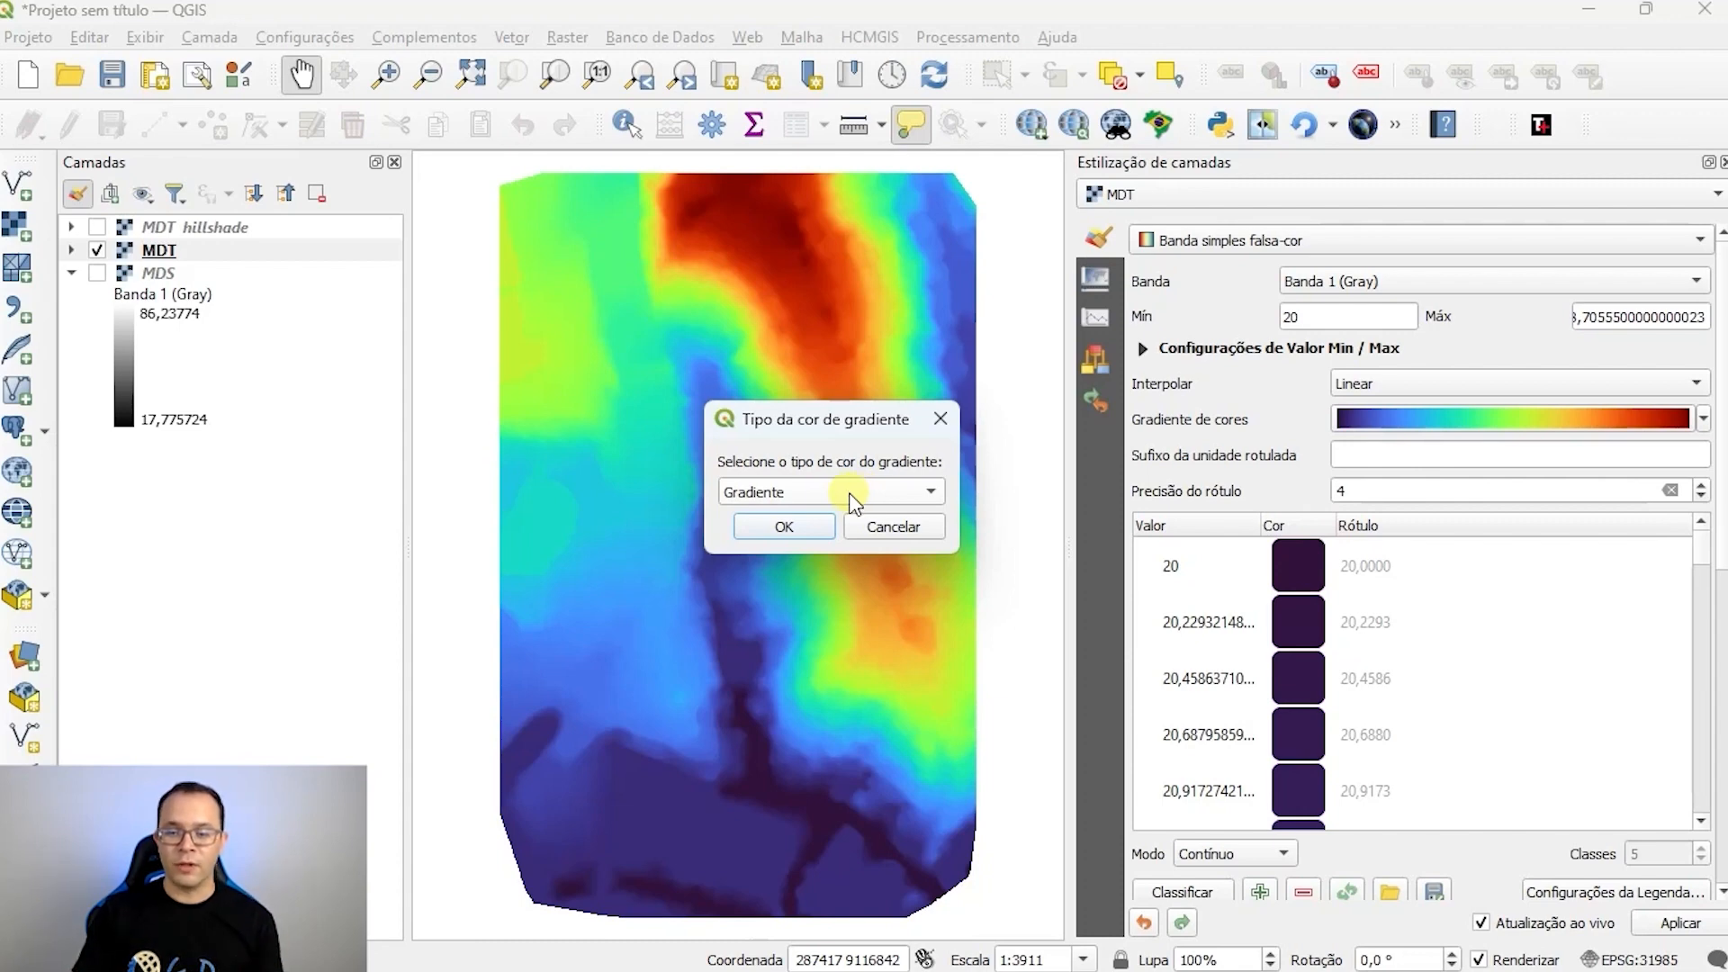
pyautogui.click(850, 494)
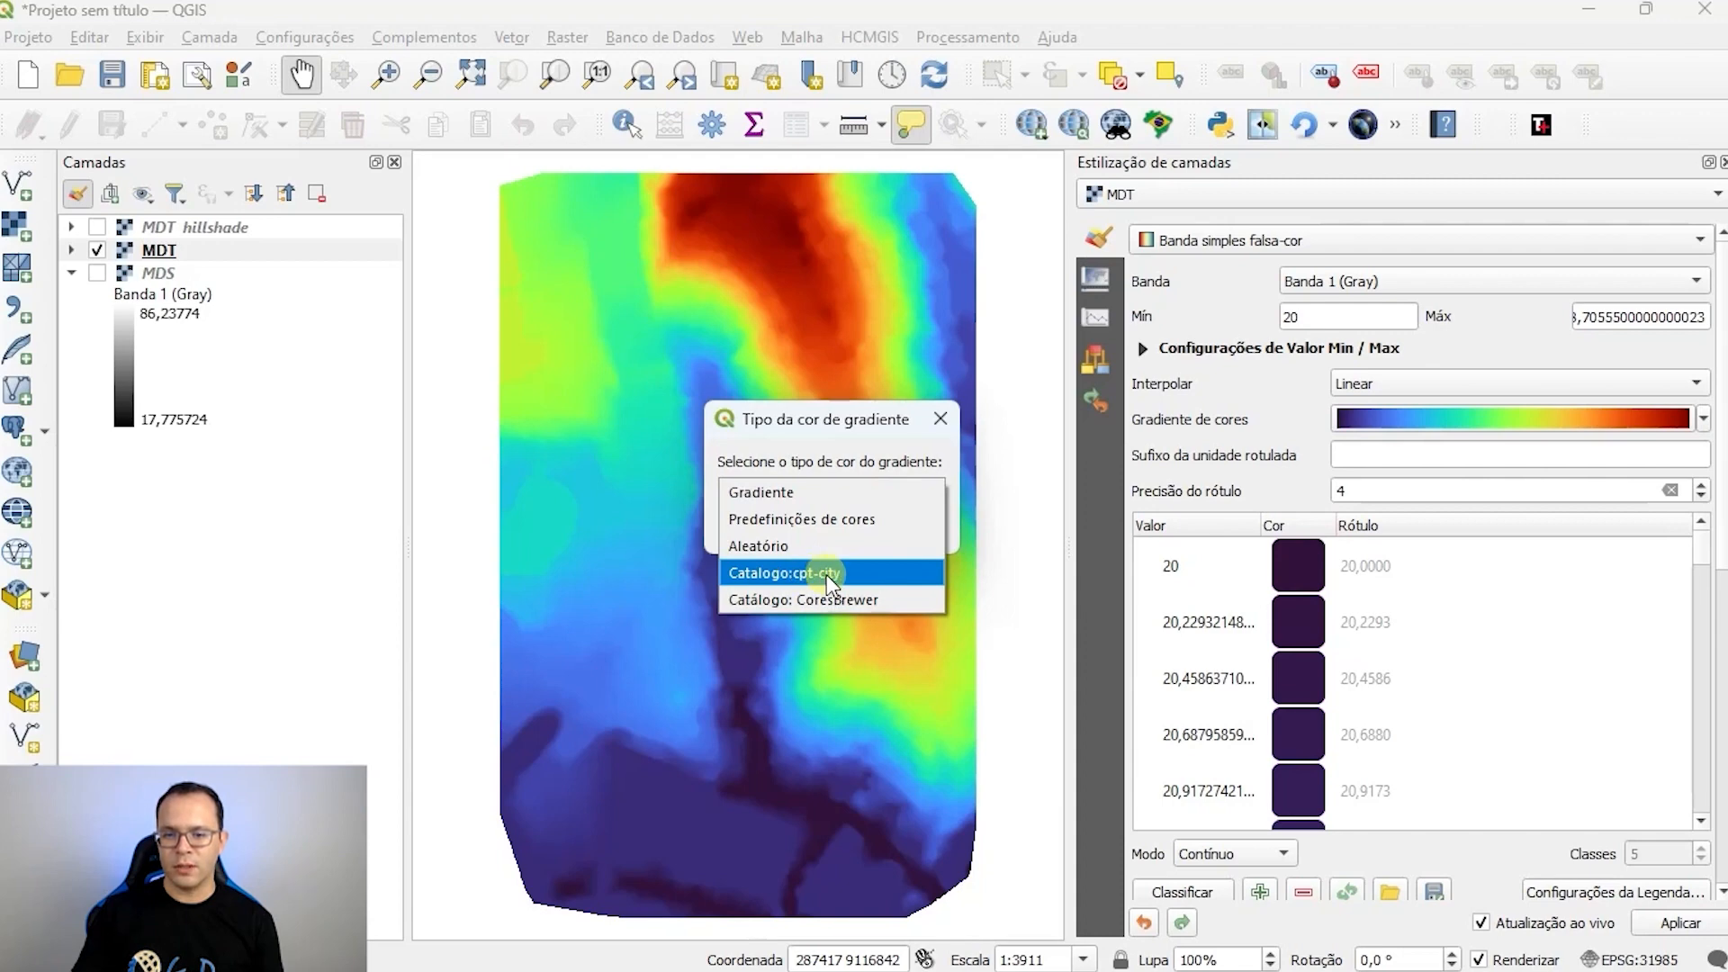
pyautogui.click(826, 574)
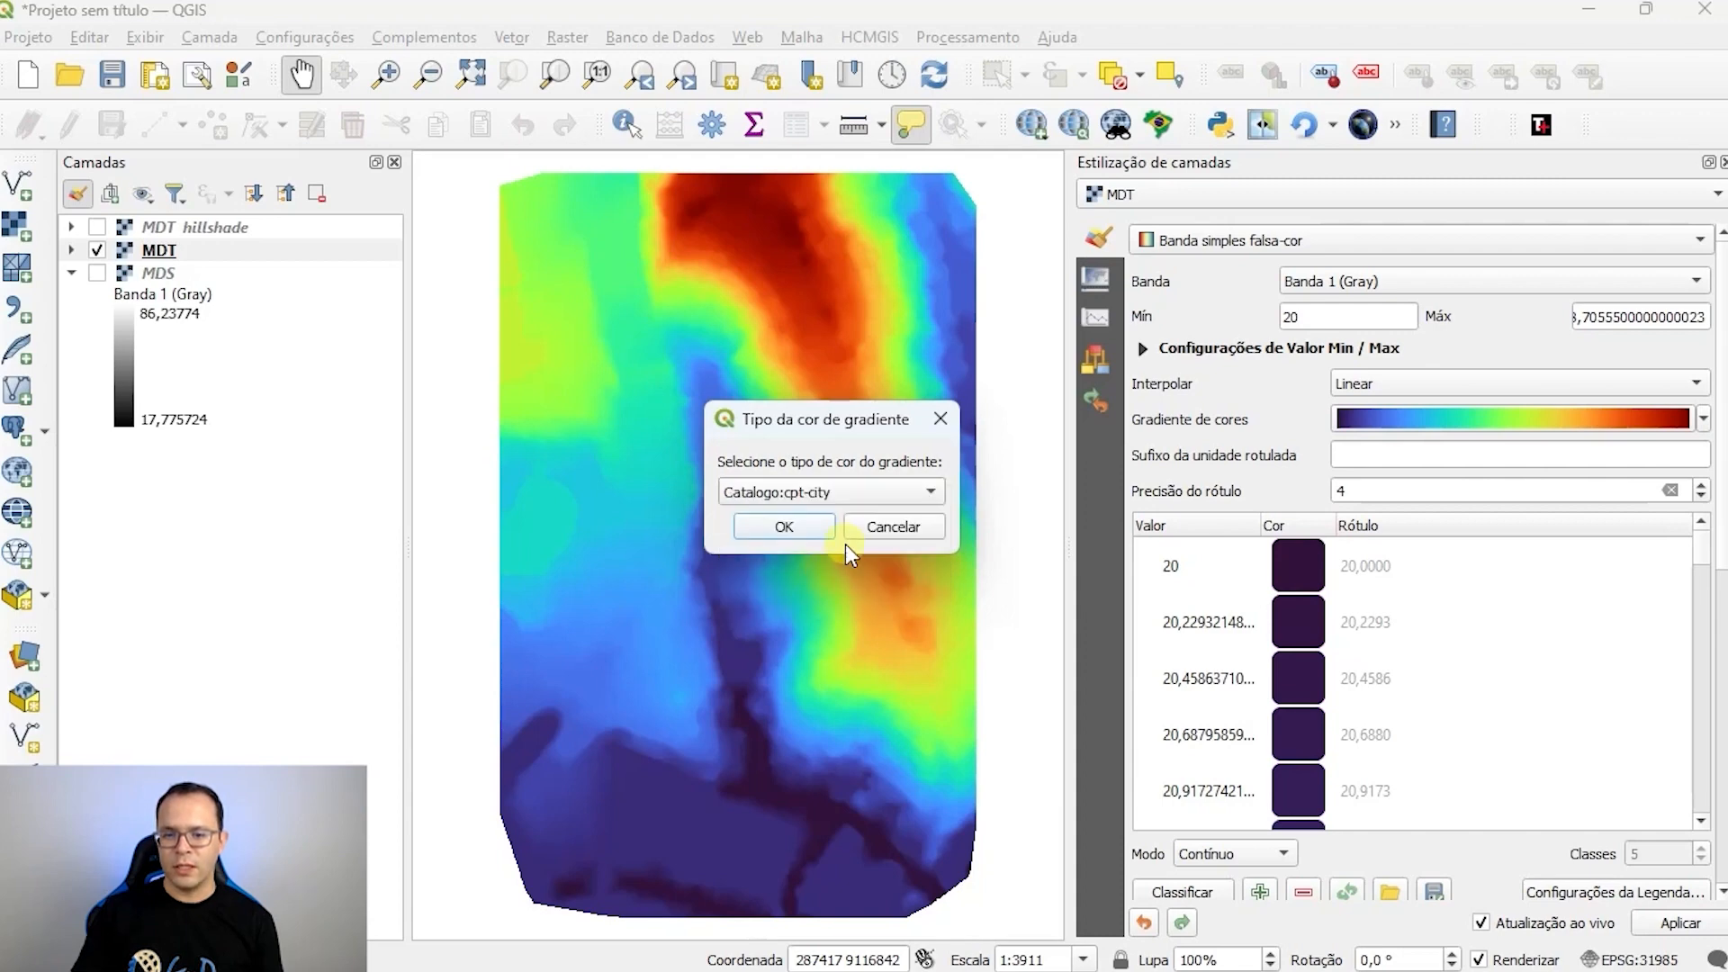
pyautogui.click(785, 526)
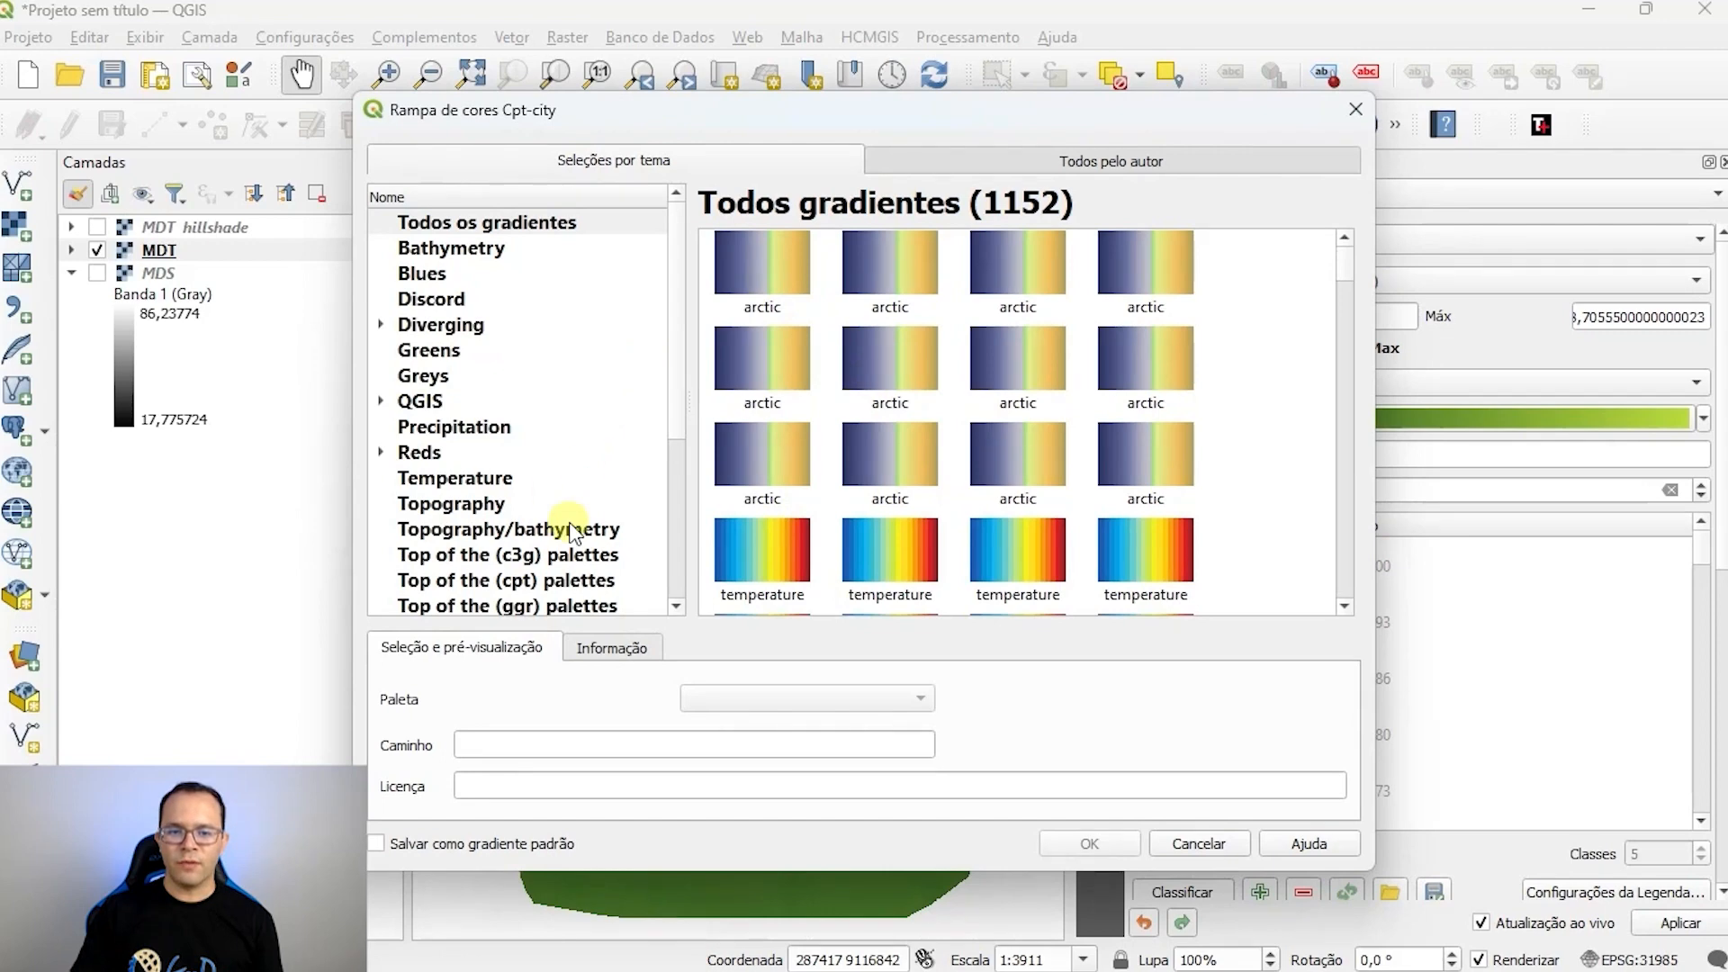
# Step: Choose the wiki-knutux palette from the Topography theme and apply it to the MDT layer
pyautogui.click(459, 504)
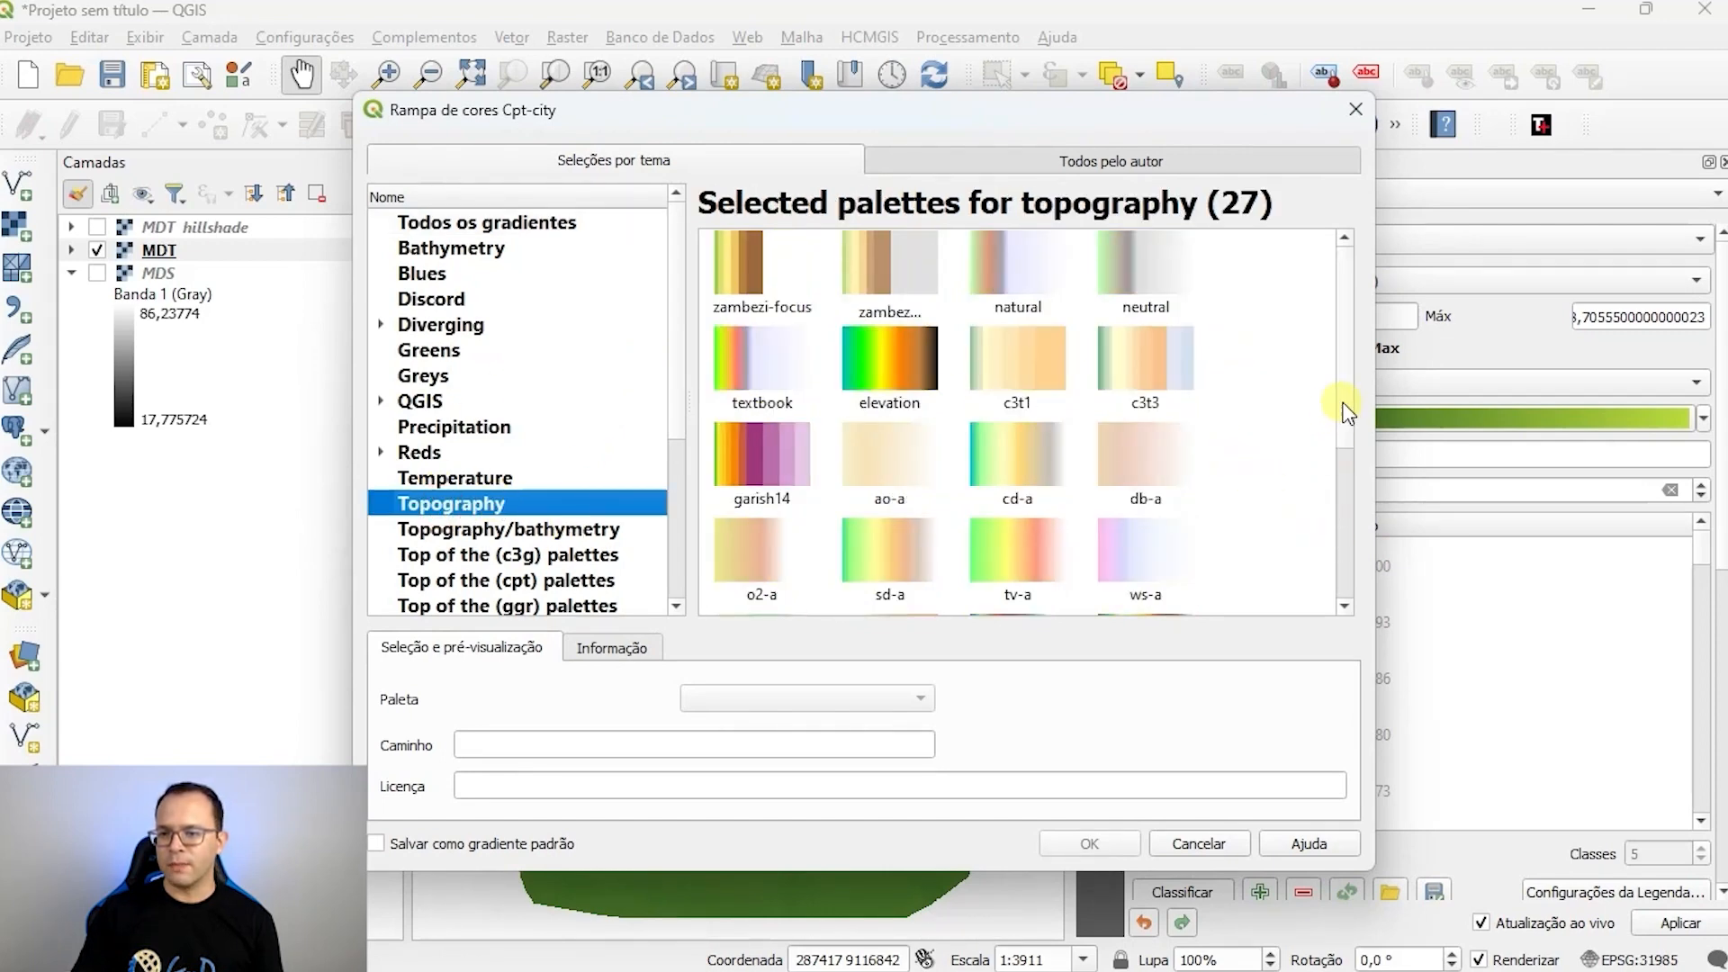
pyautogui.moveTo(1346, 412); pyautogui.dragTo(1341, 500)
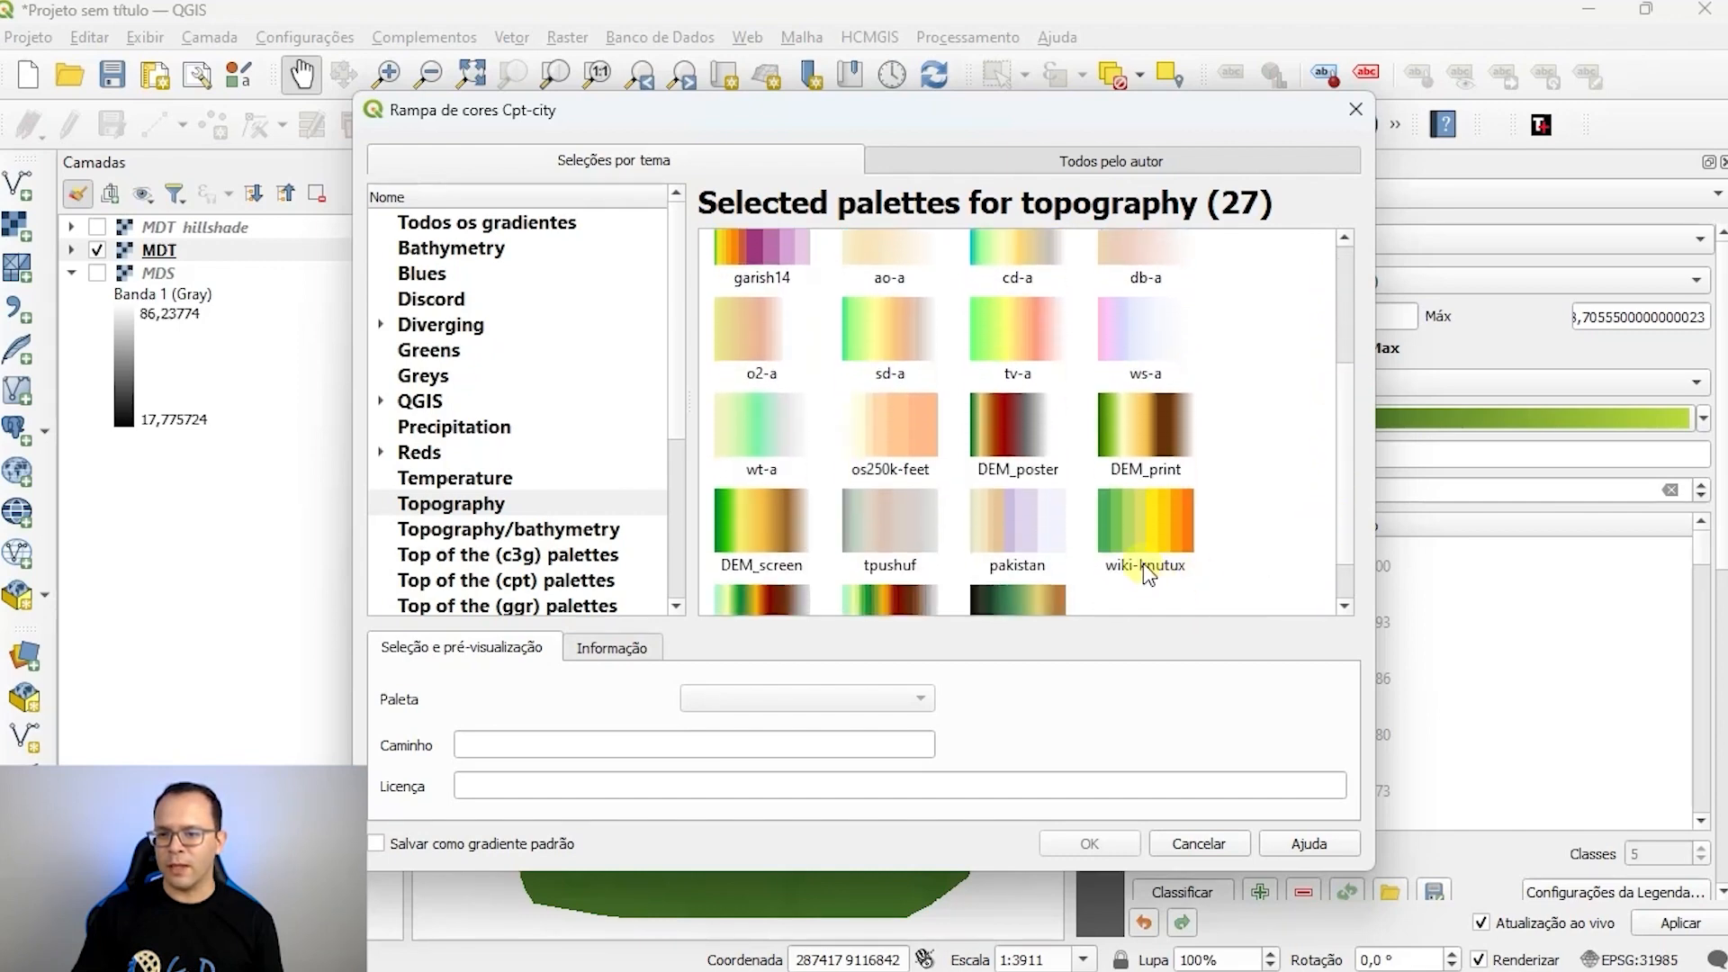
pyautogui.click(1140, 538)
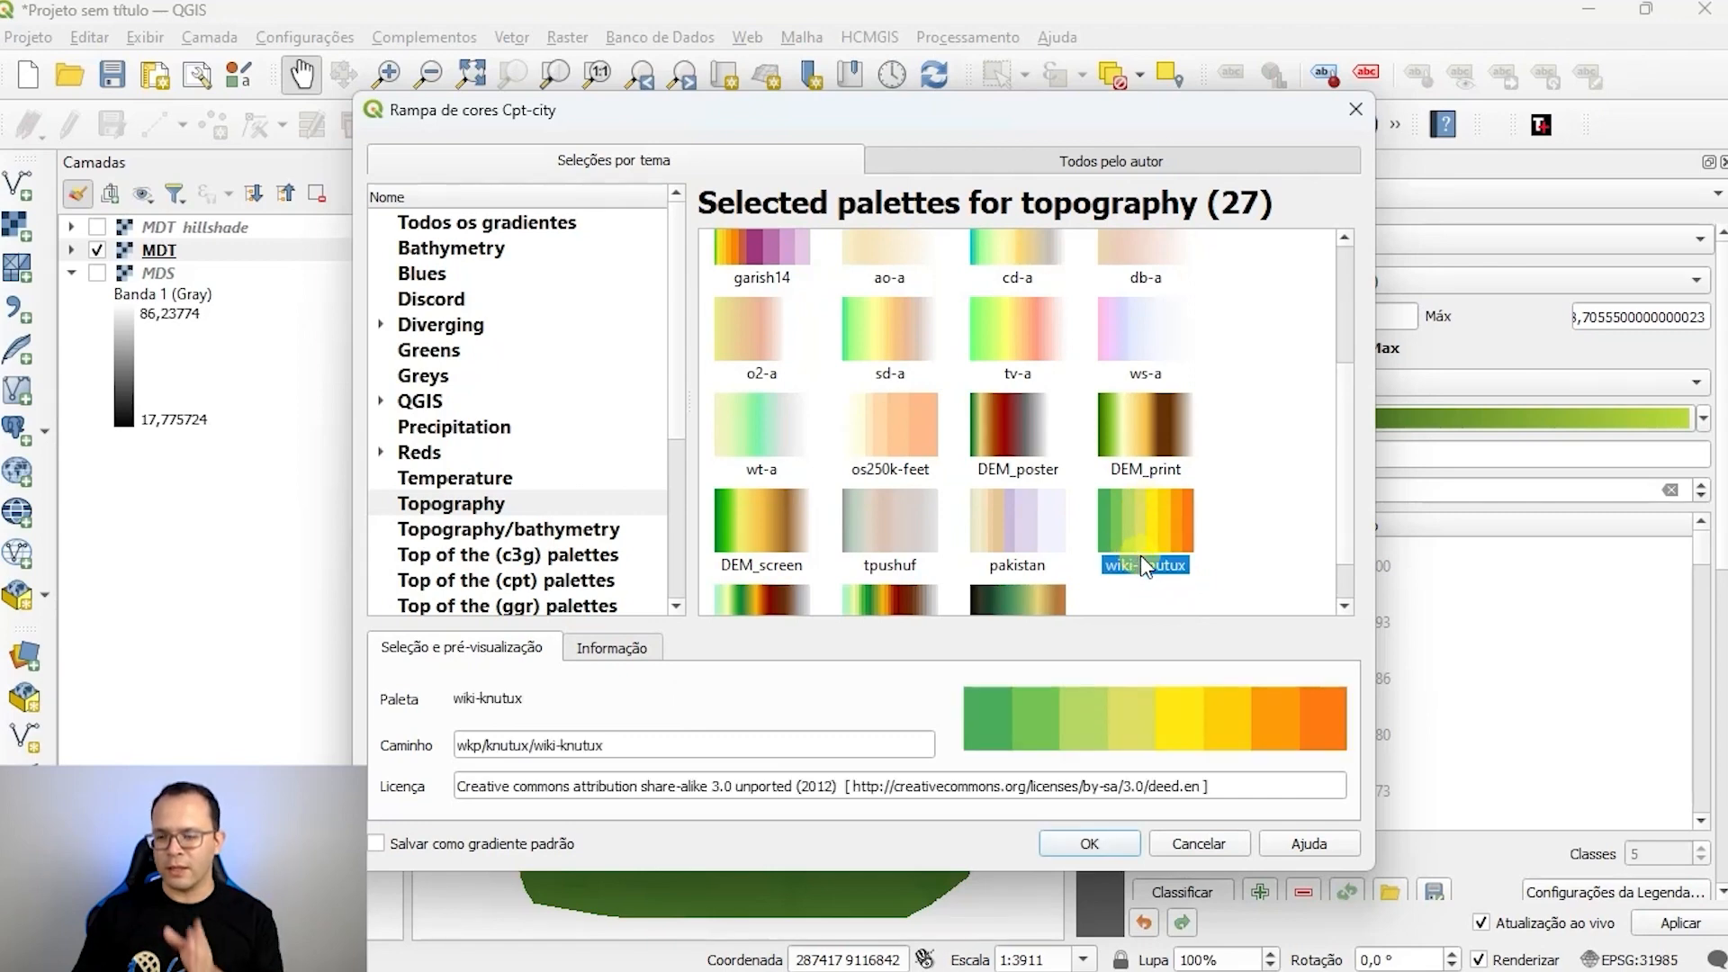
pyautogui.scroll(-2, 1341, 502)
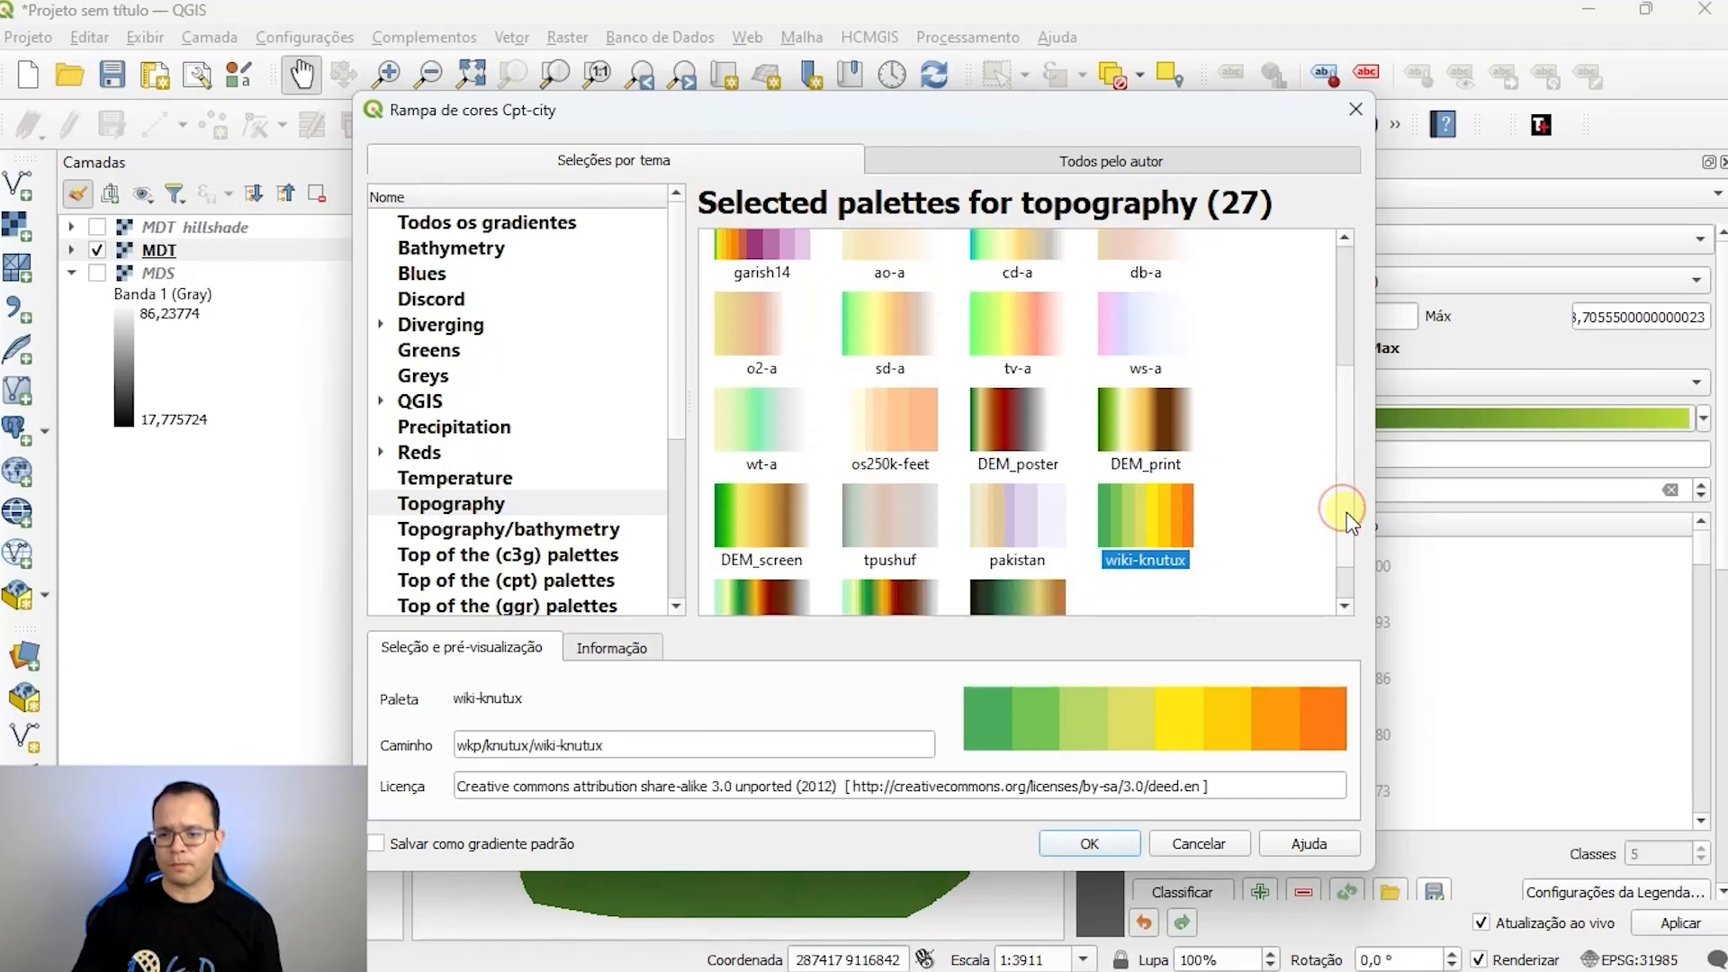
pyautogui.click(1089, 843)
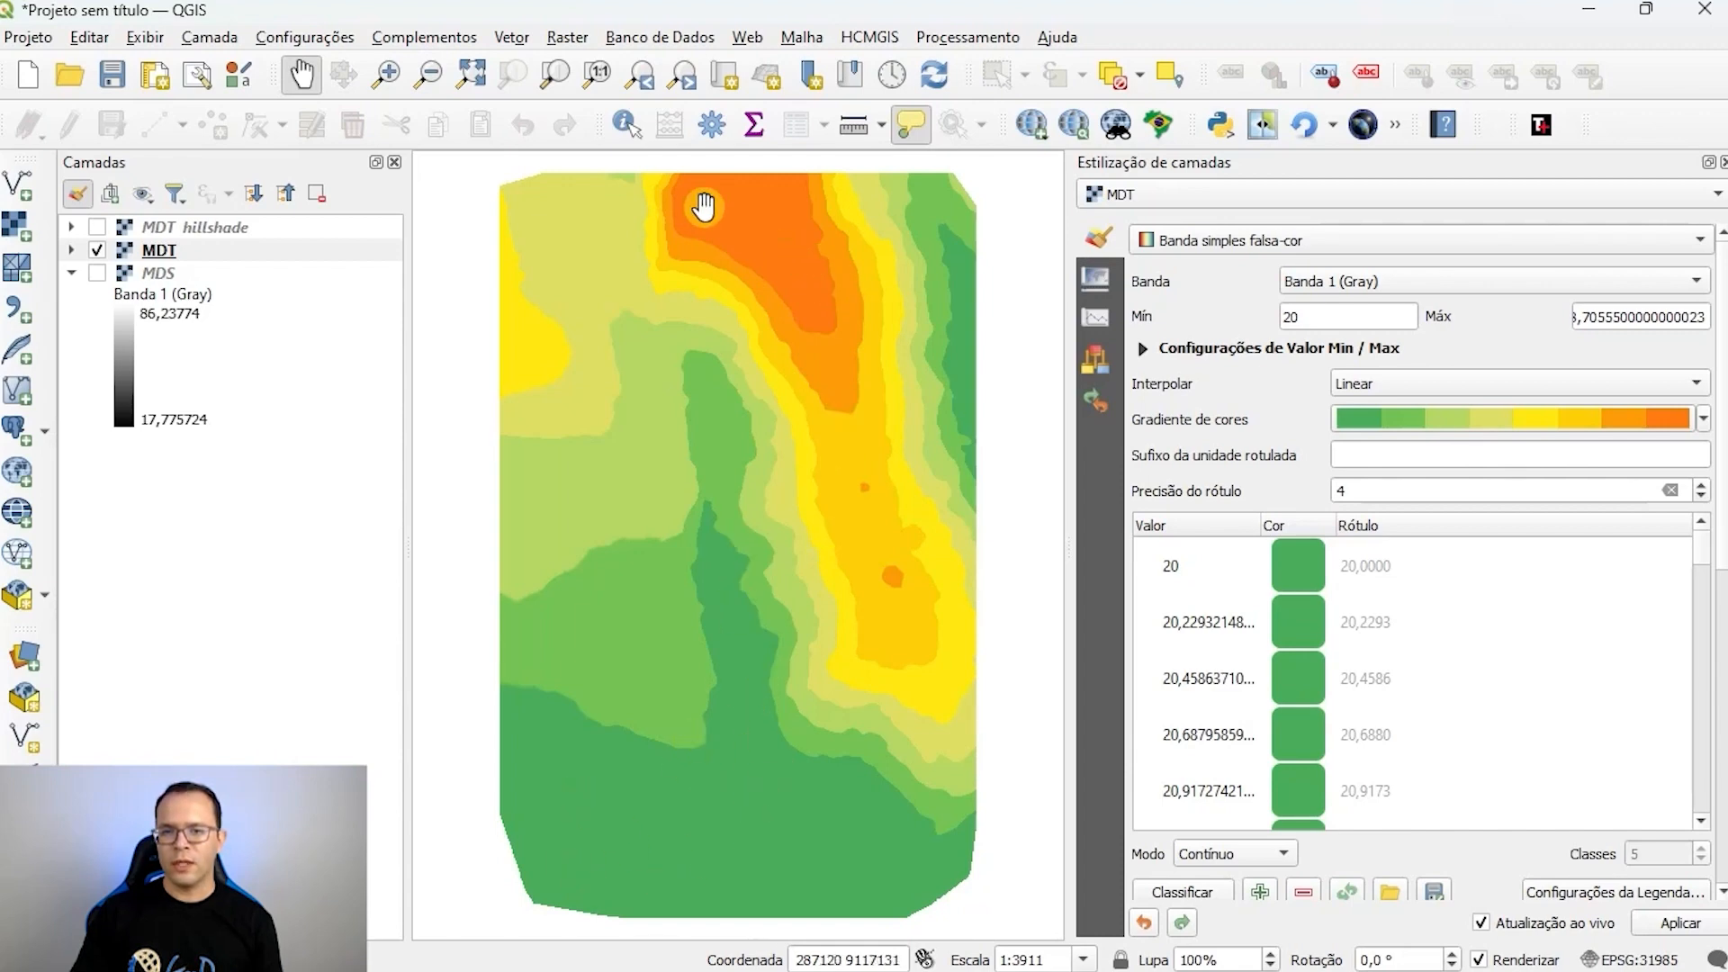
pyautogui.moveTo(726, 543); pyautogui.dragTo(750, 555)
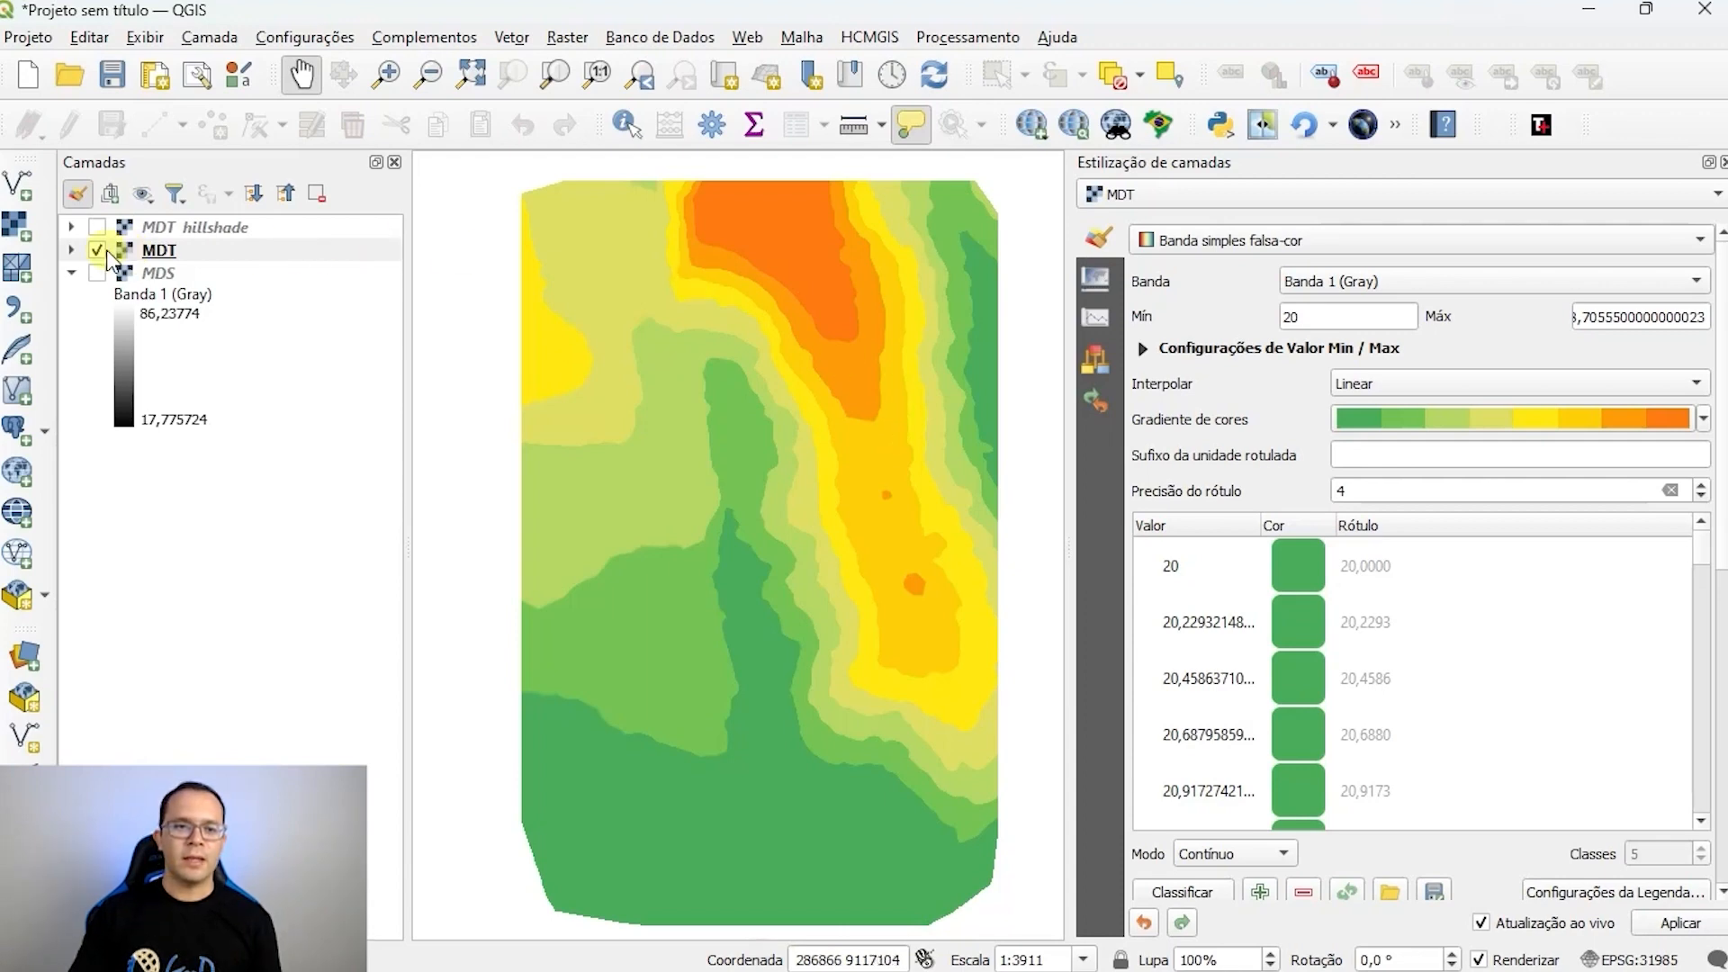
# Step: Show the MDT hillshade layer and set its rendering type to Sombreamento
pyautogui.click(97, 228)
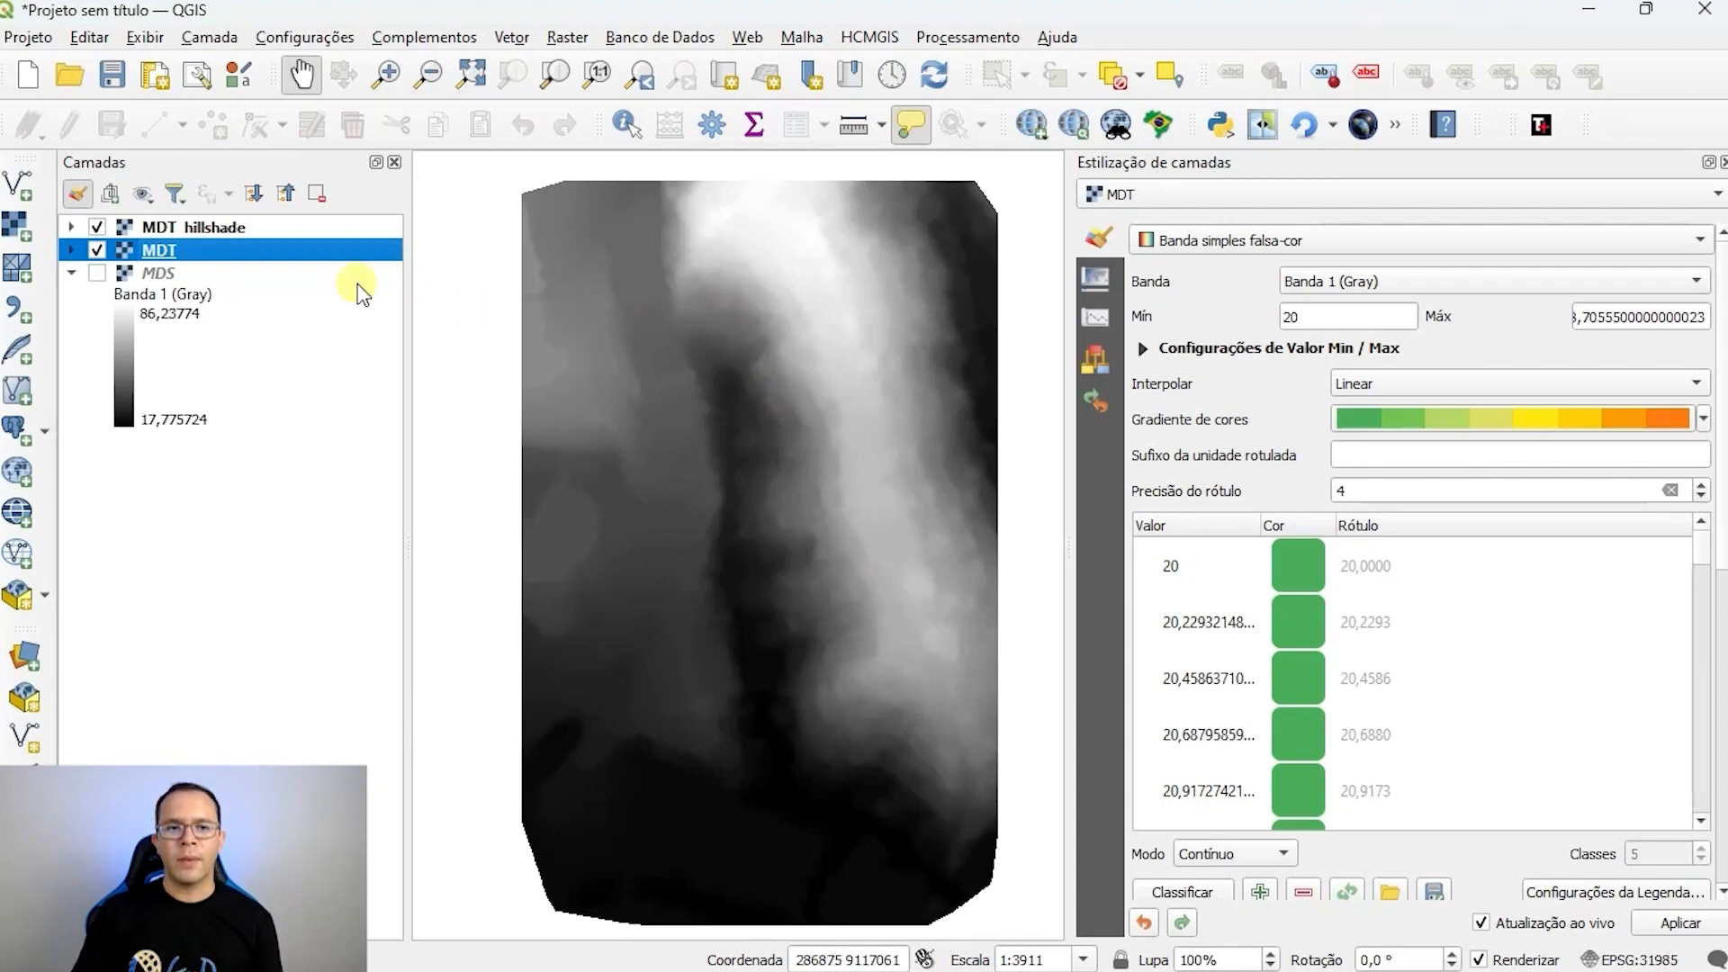
pyautogui.click(223, 227)
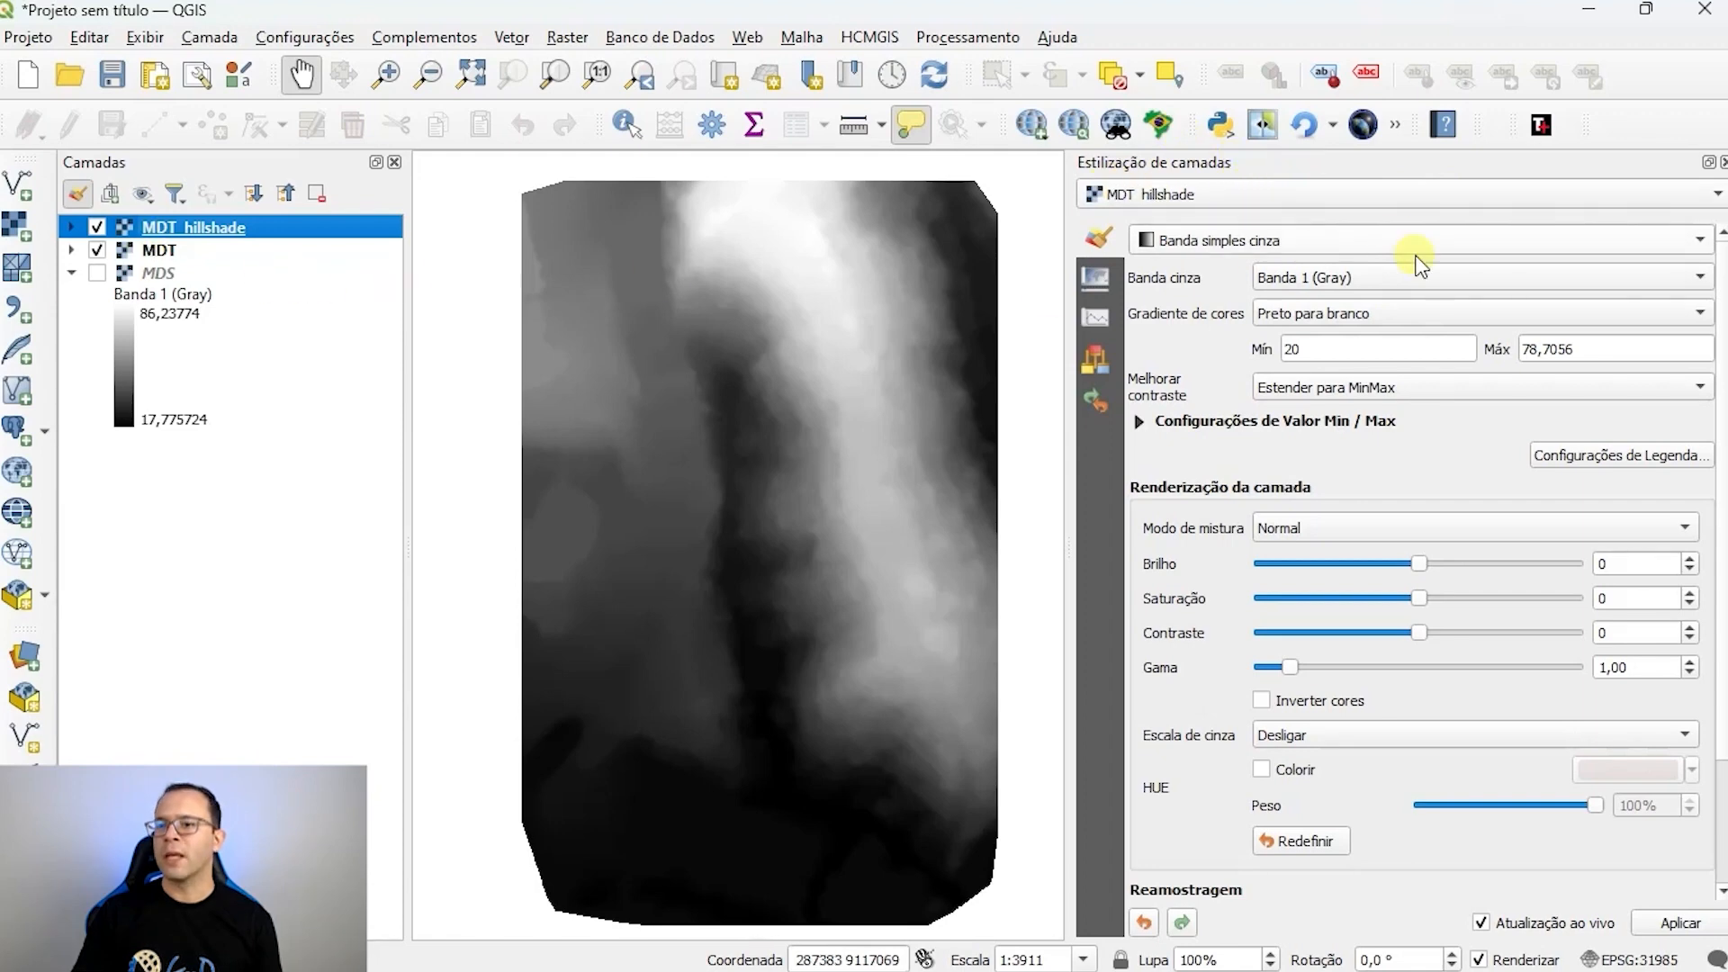
pyautogui.click(1282, 240)
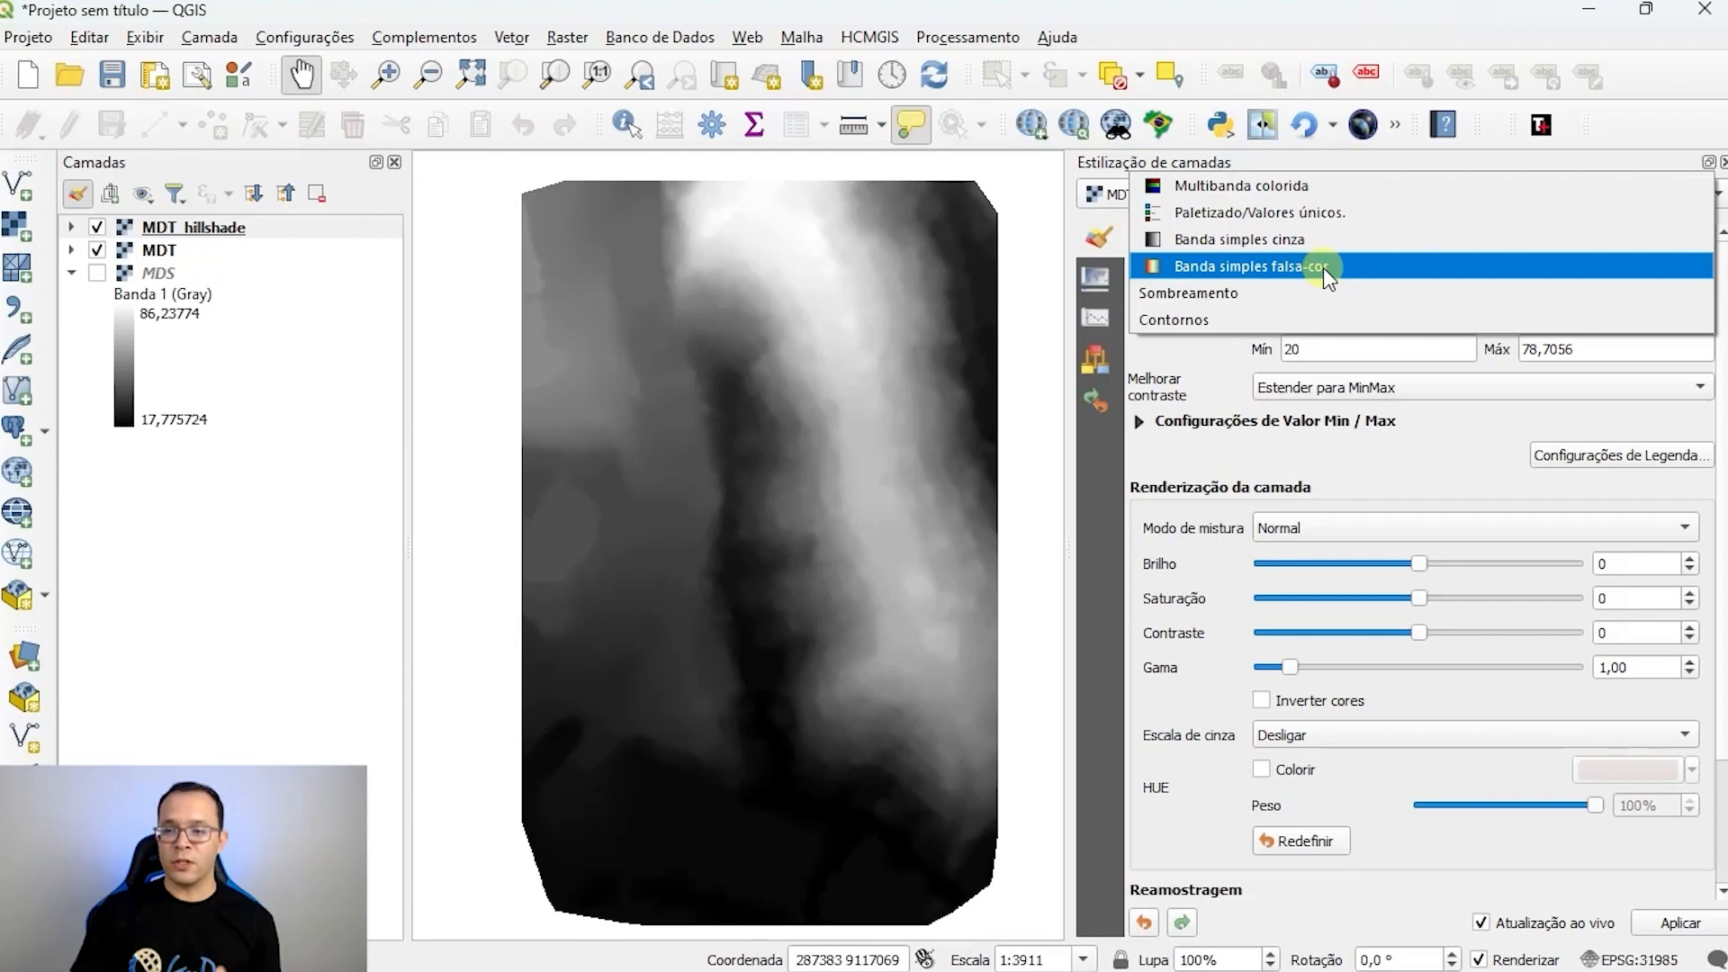
pyautogui.click(1232, 295)
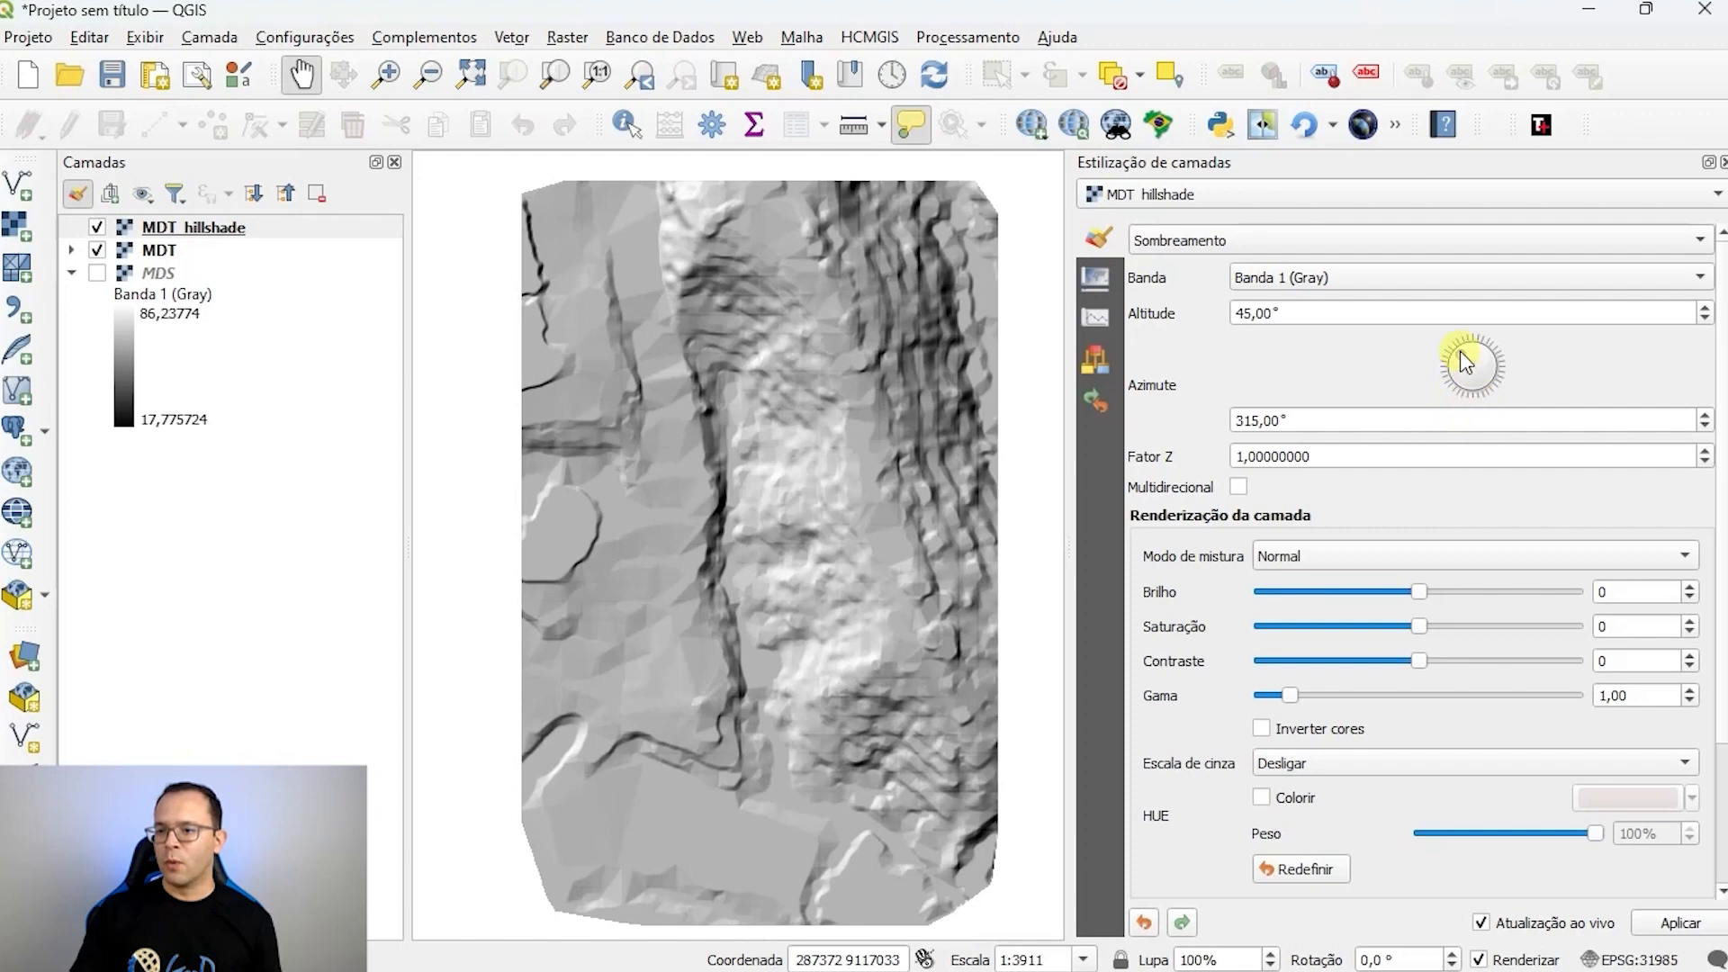
# Step: Adjust the MDT hillshade's light azimuth, trying 203° and settling on 33°
pyautogui.moveTo(1460, 353); pyautogui.dragTo(1459, 393)
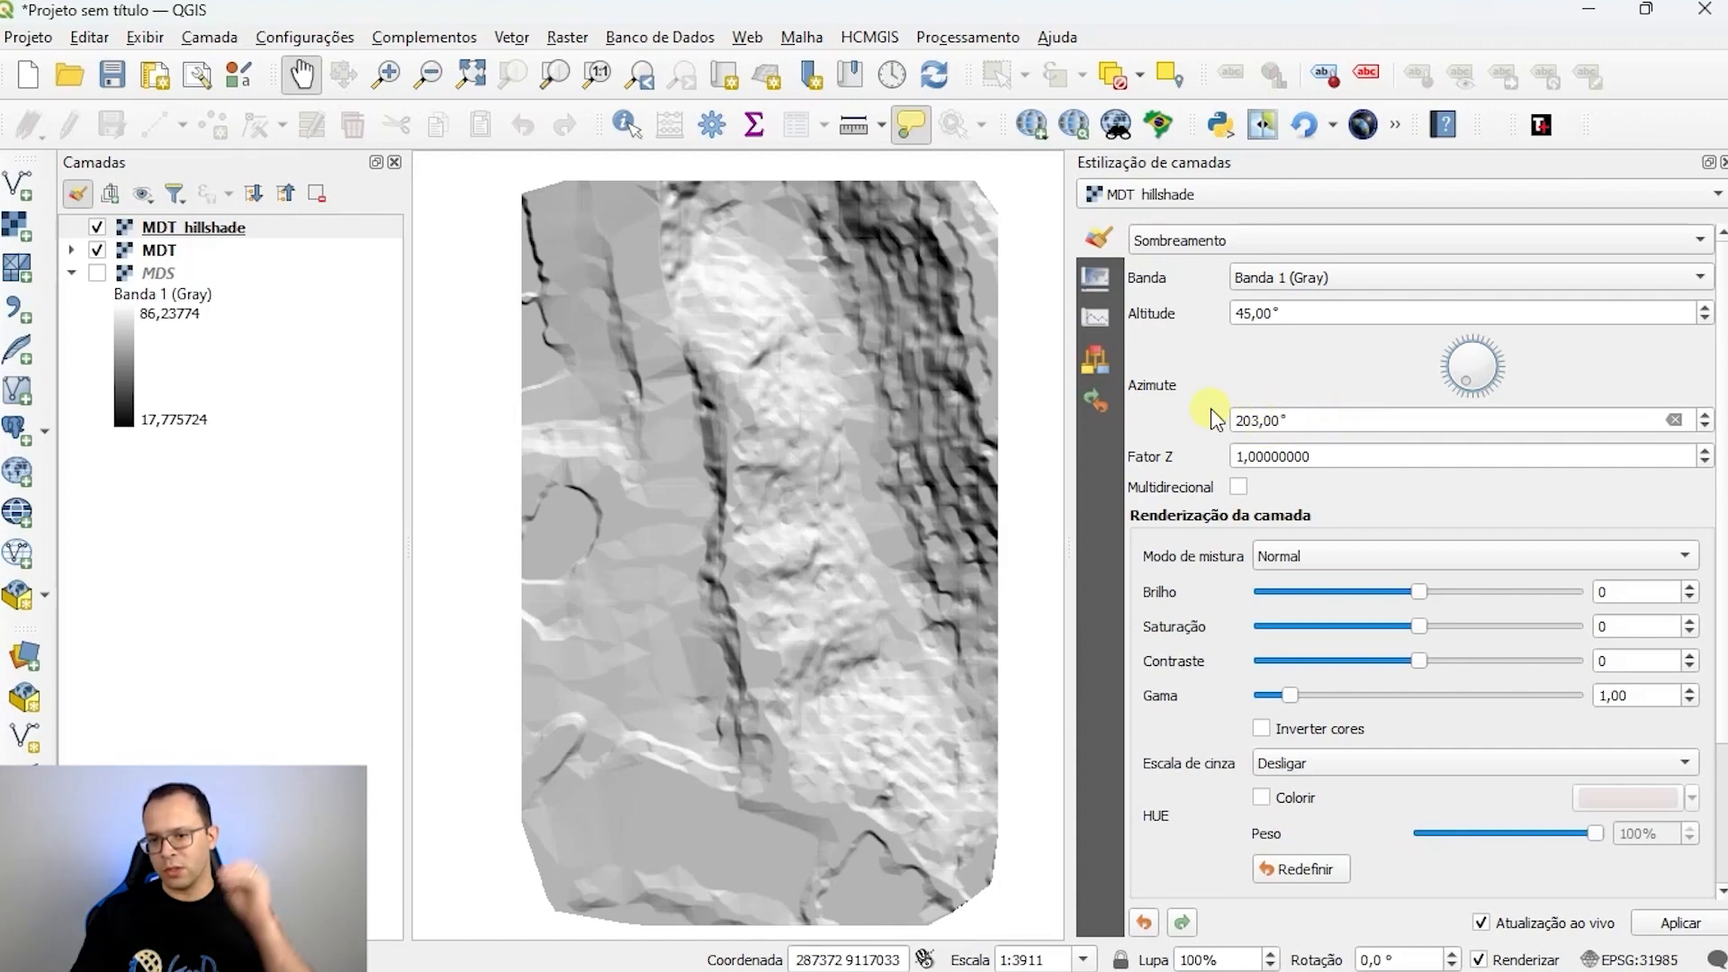
pyautogui.doubleClick(1288, 310)
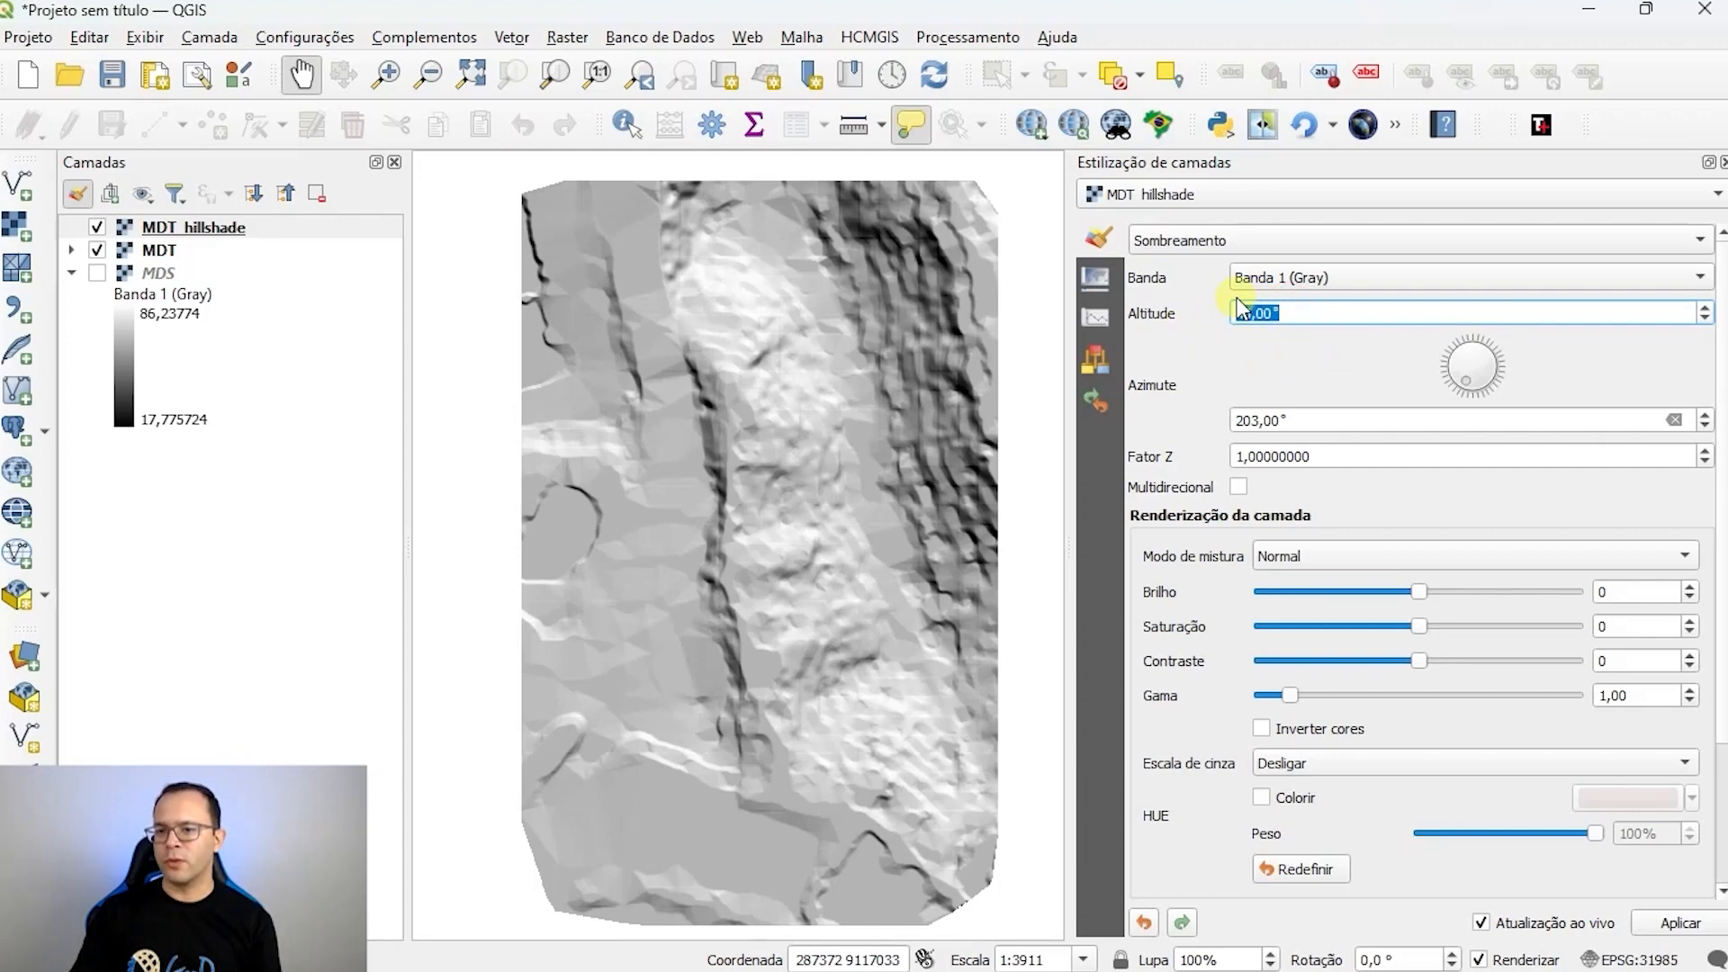
pyautogui.click(1294, 315)
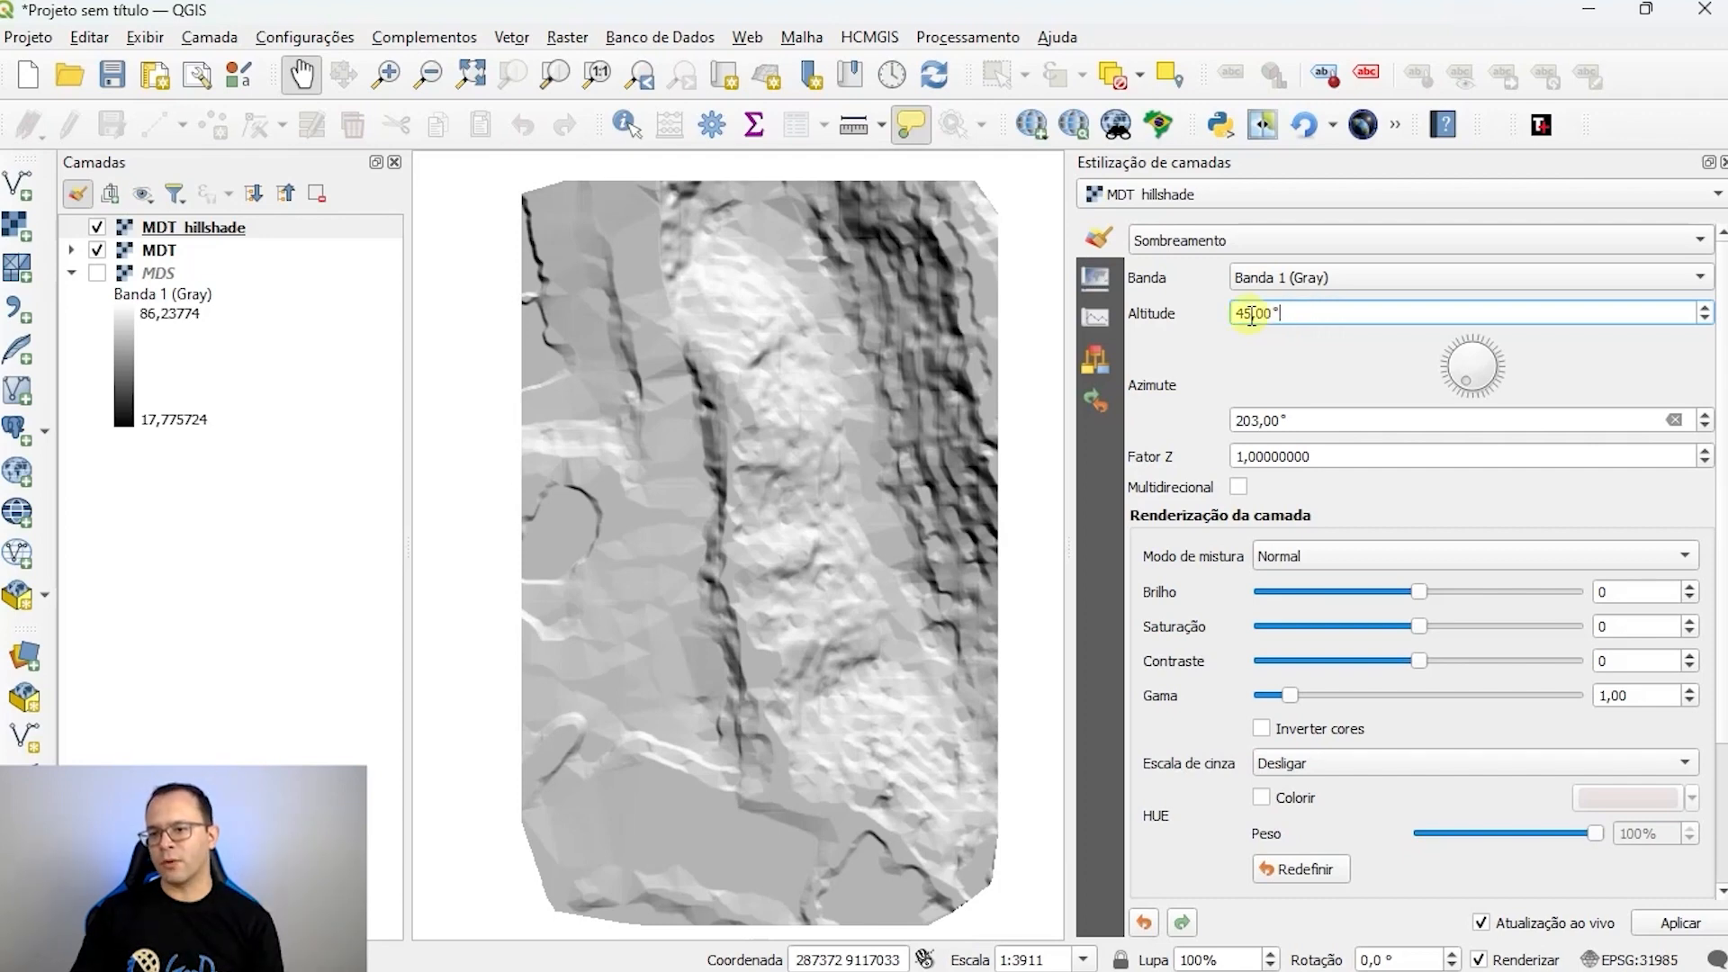
pyautogui.moveTo(1238, 315); pyautogui.dragTo(1296, 315)
pyautogui.click(1281, 415)
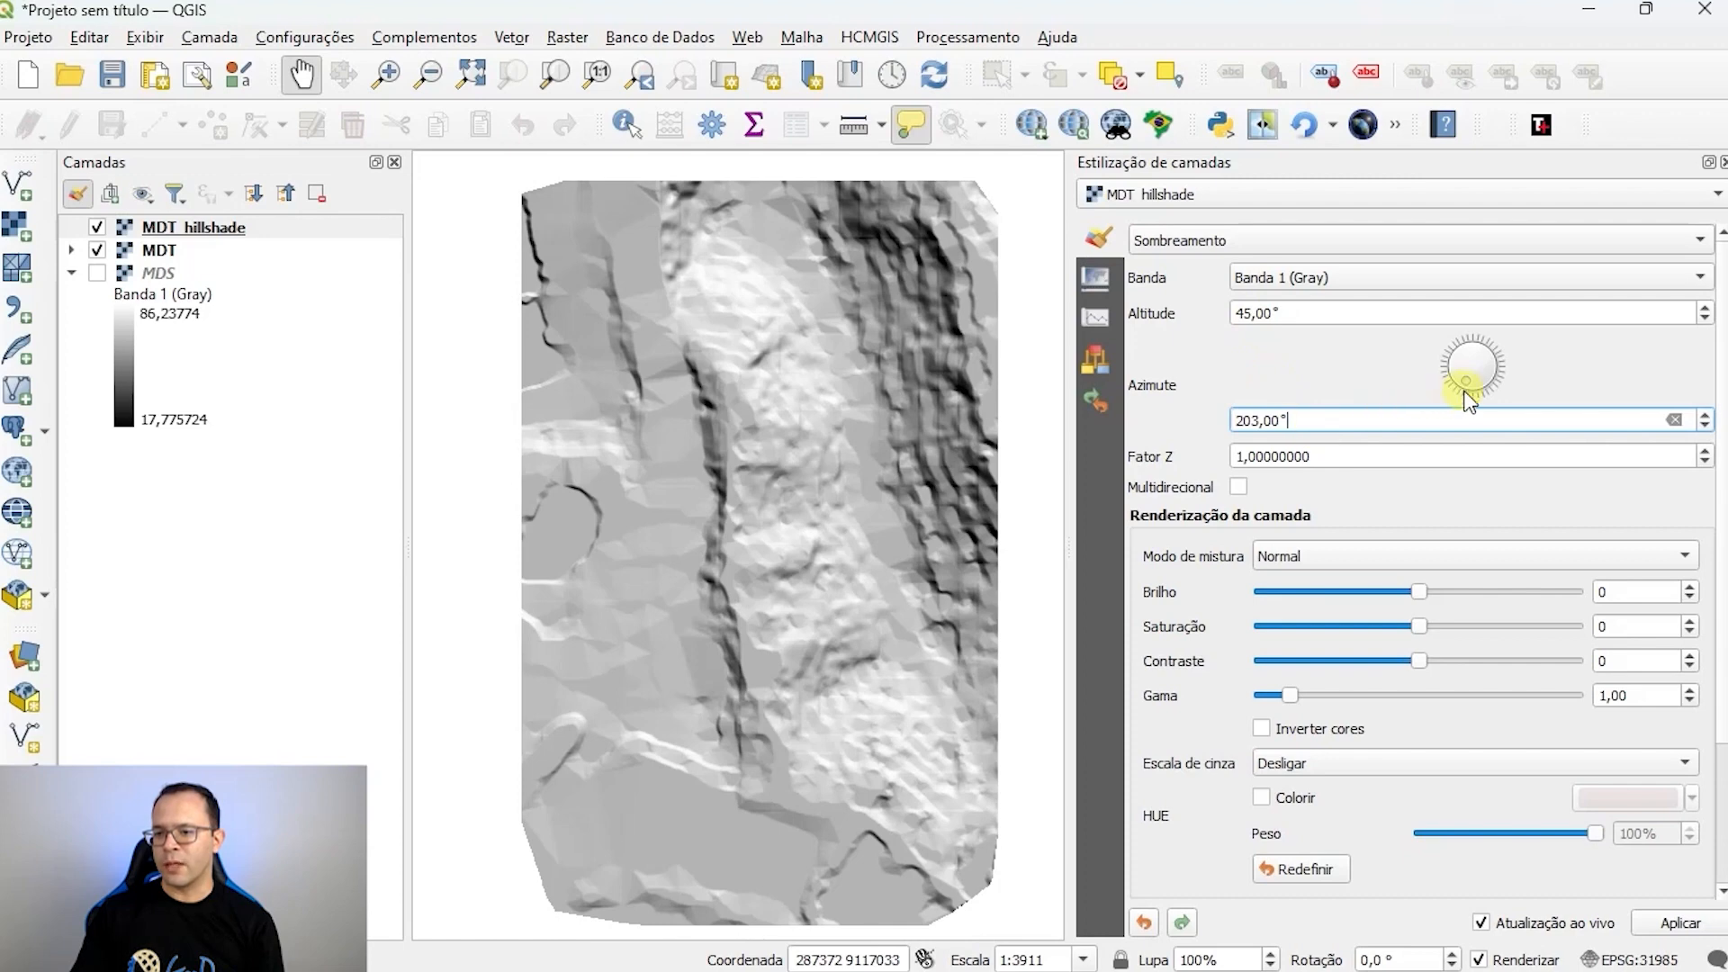
pyautogui.moveTo(1462, 380); pyautogui.dragTo(1487, 345)
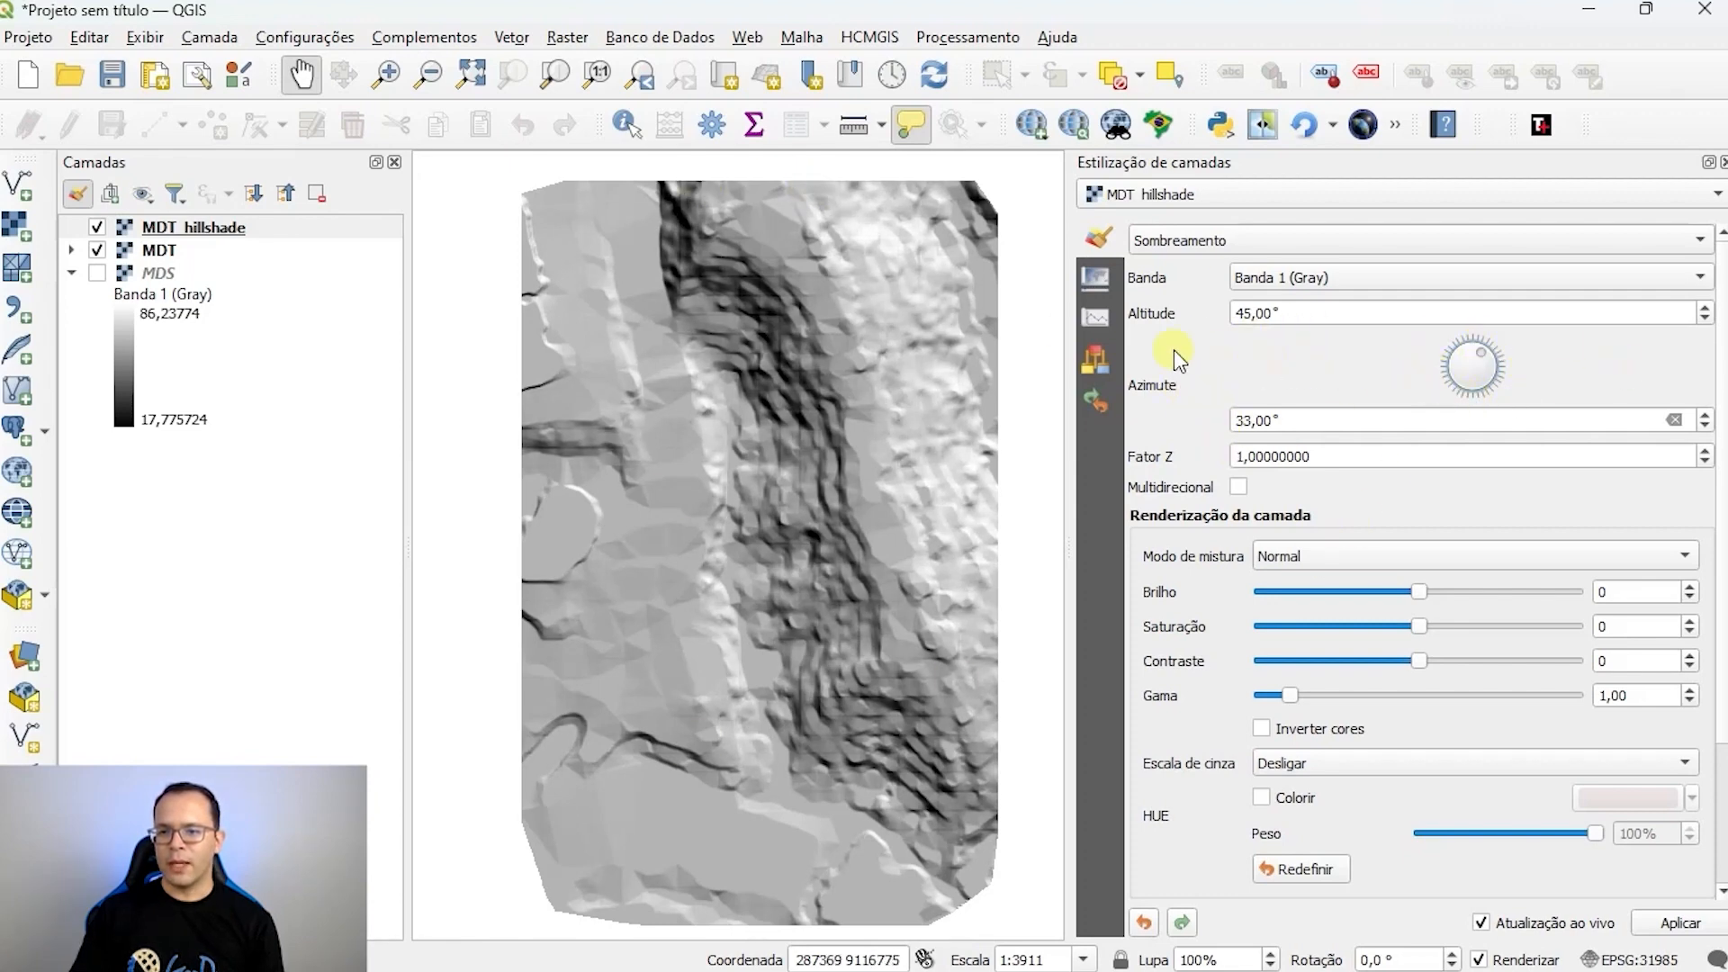
# Step: Hide the MDT hillshade layer, expand the MDT layer's legend, and show the hillshade again
pyautogui.click(97, 228)
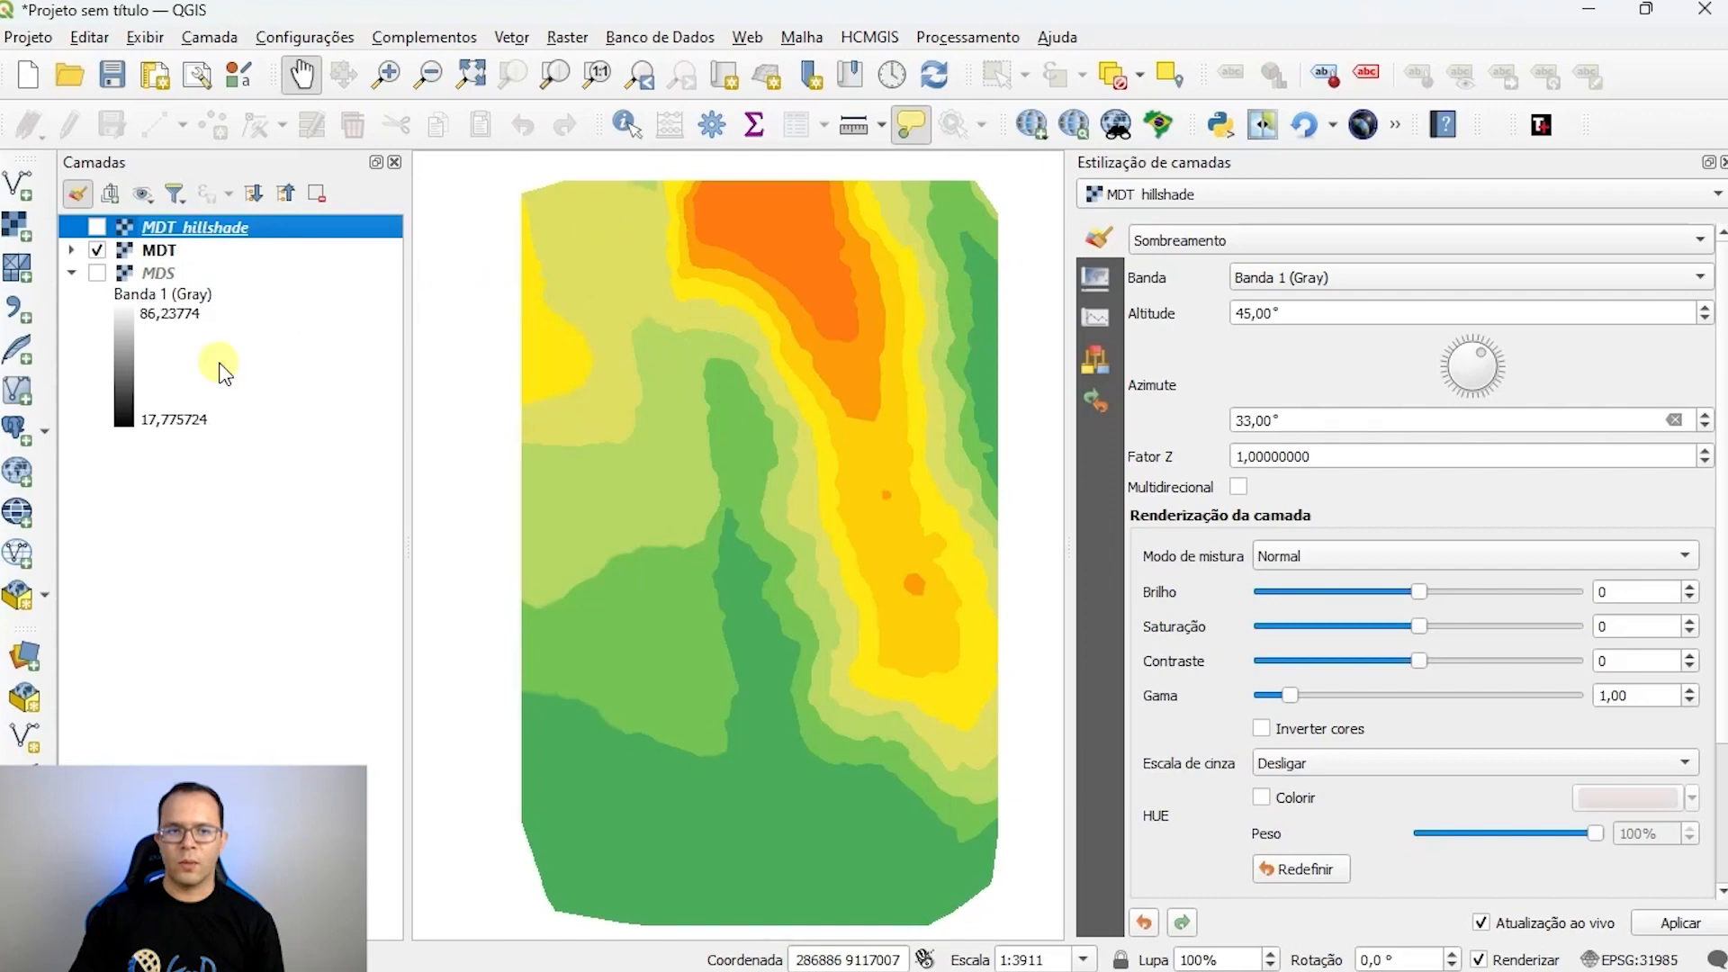
pyautogui.click(72, 249)
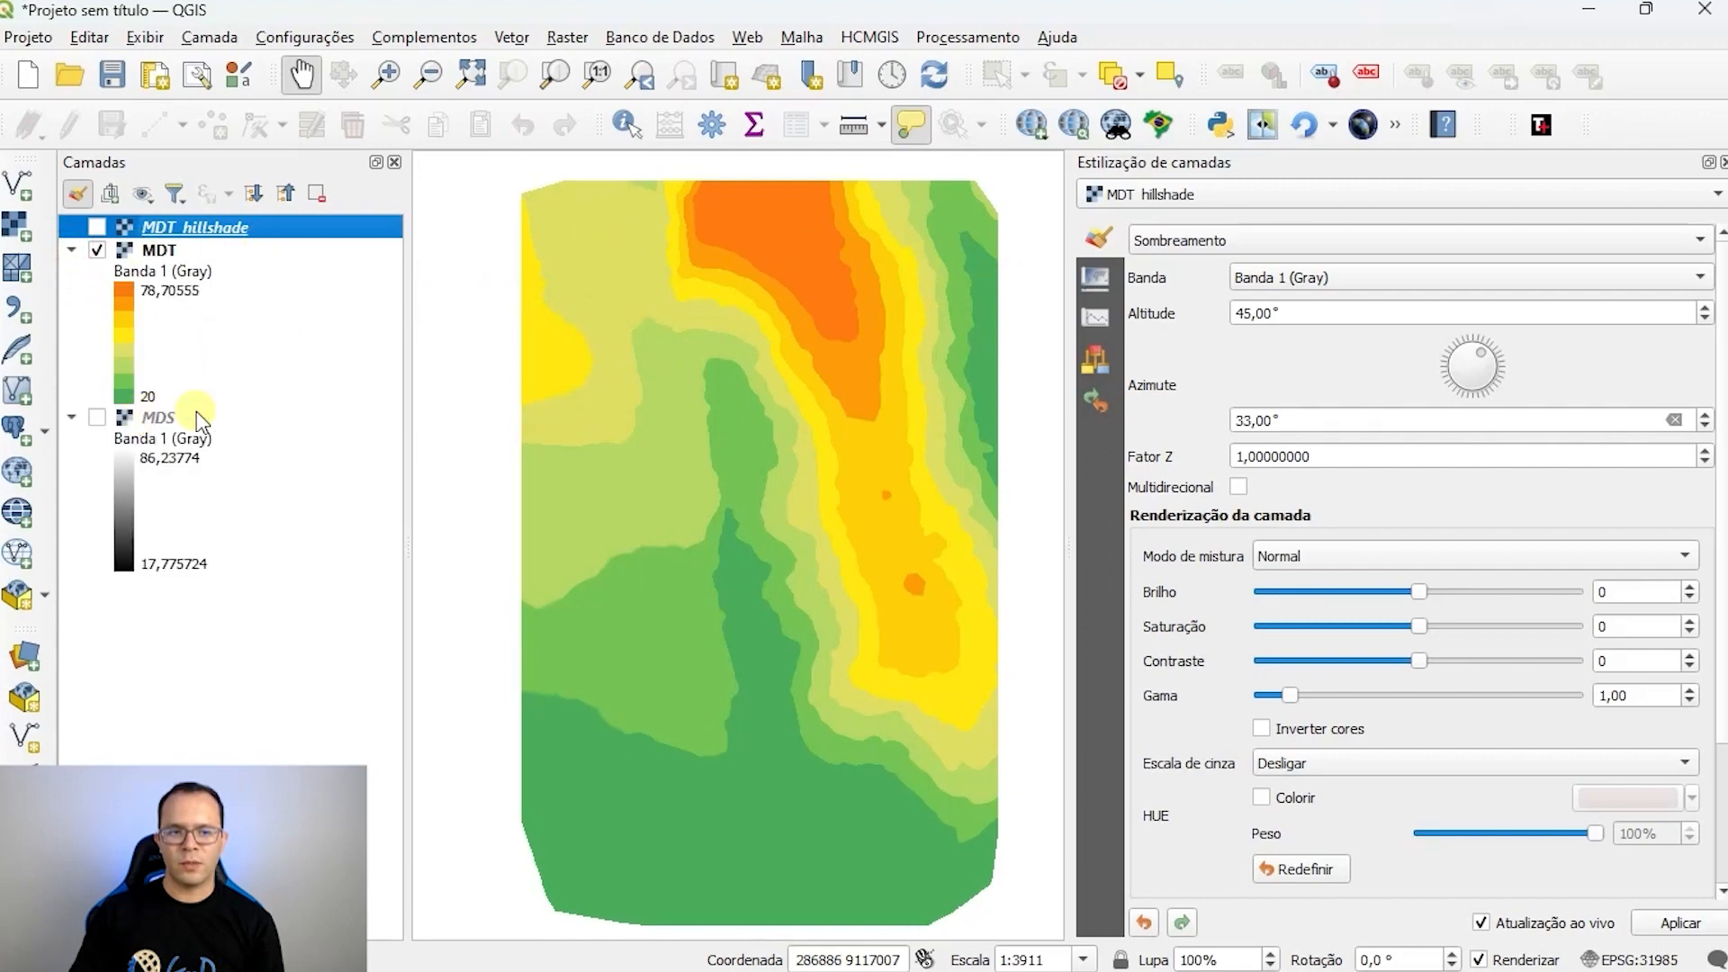
pyautogui.click(97, 227)
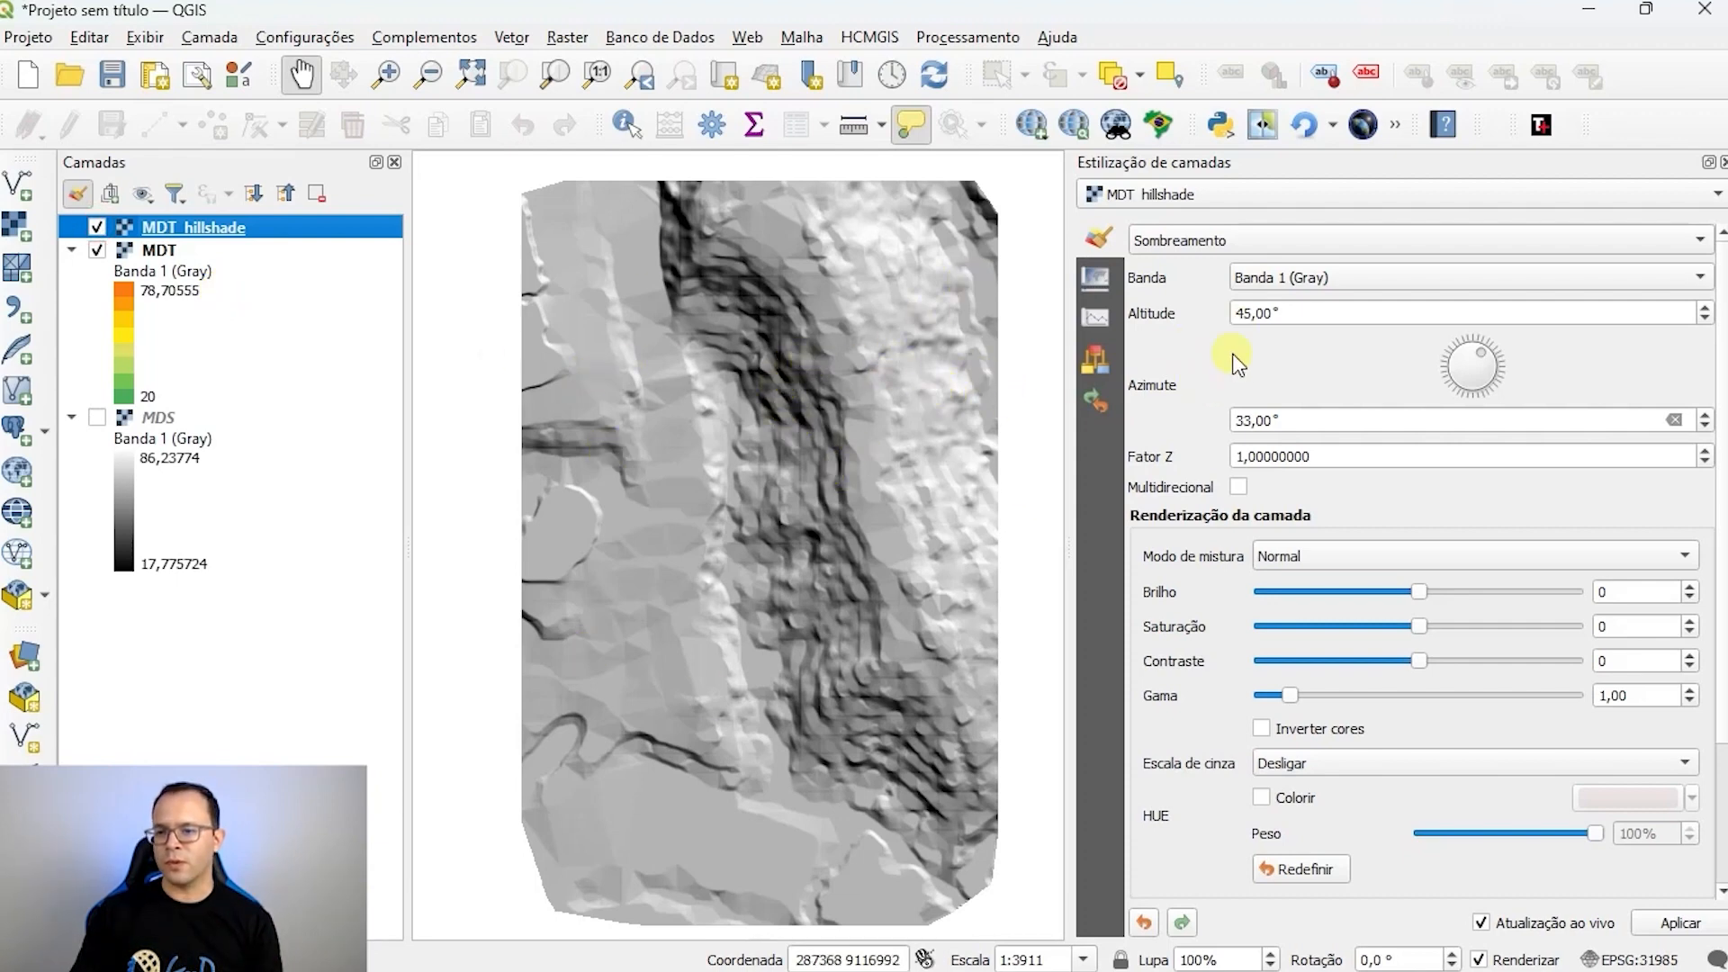
# Step: Set the MDT hillshade's zoomed-in (Aproximado) resampling method to Bilinear
pyautogui.scroll(3, 783, 302)
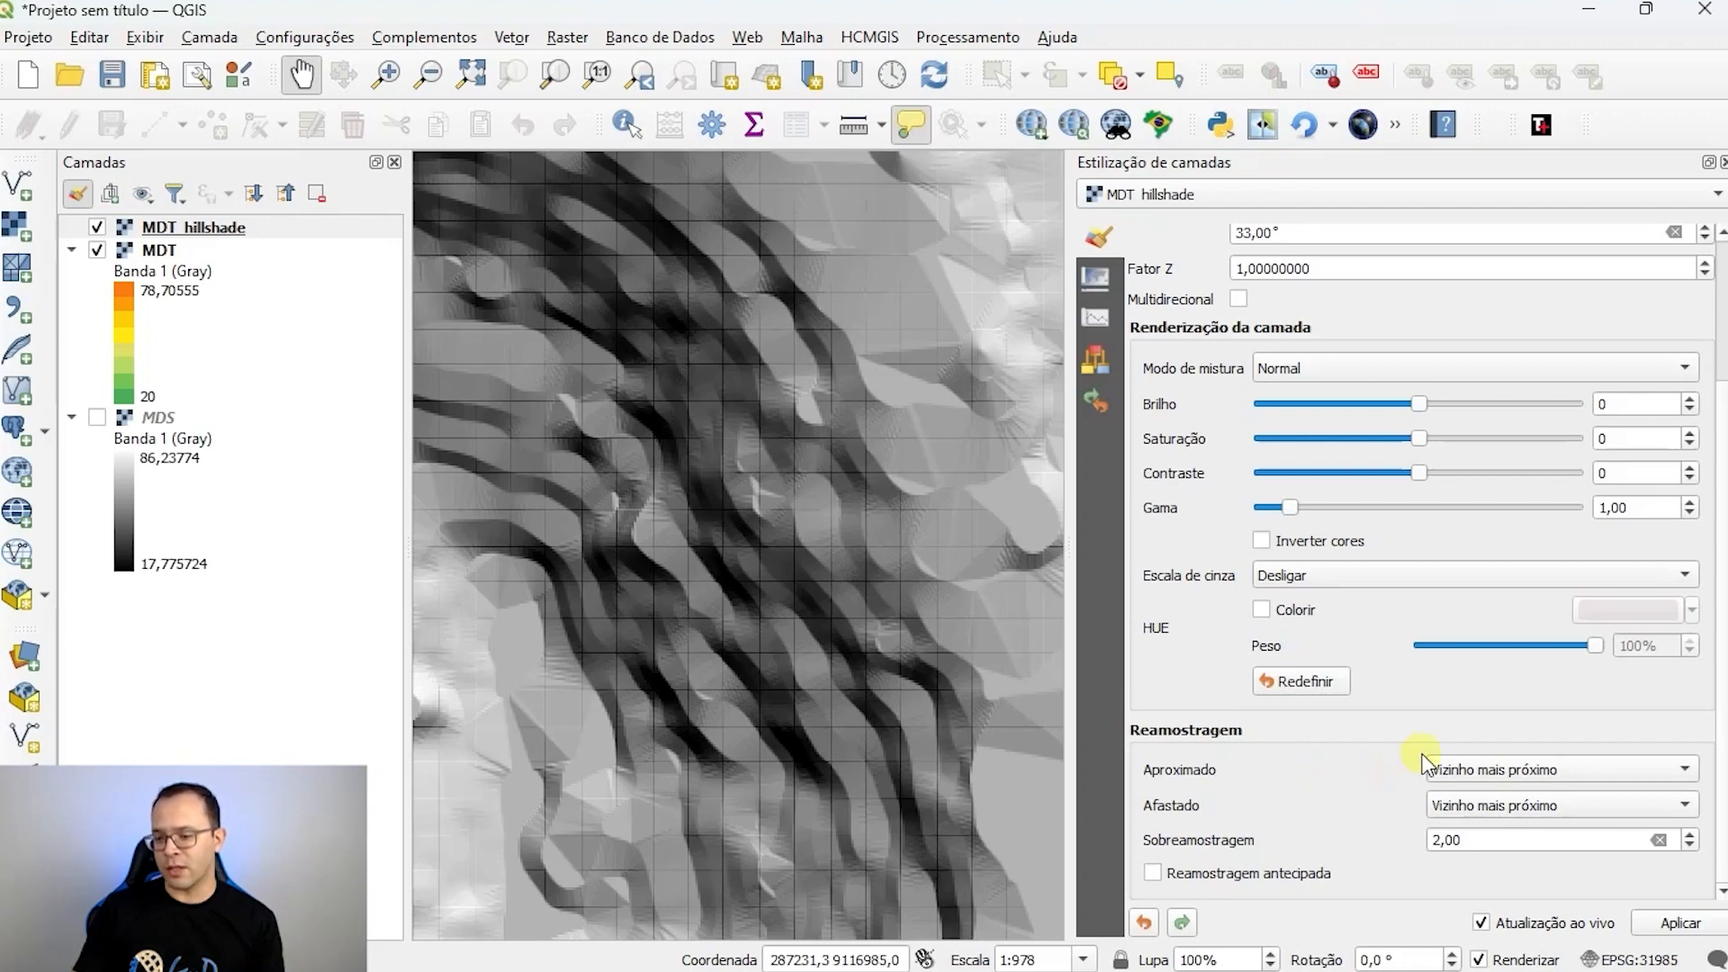
pyautogui.click(1487, 767)
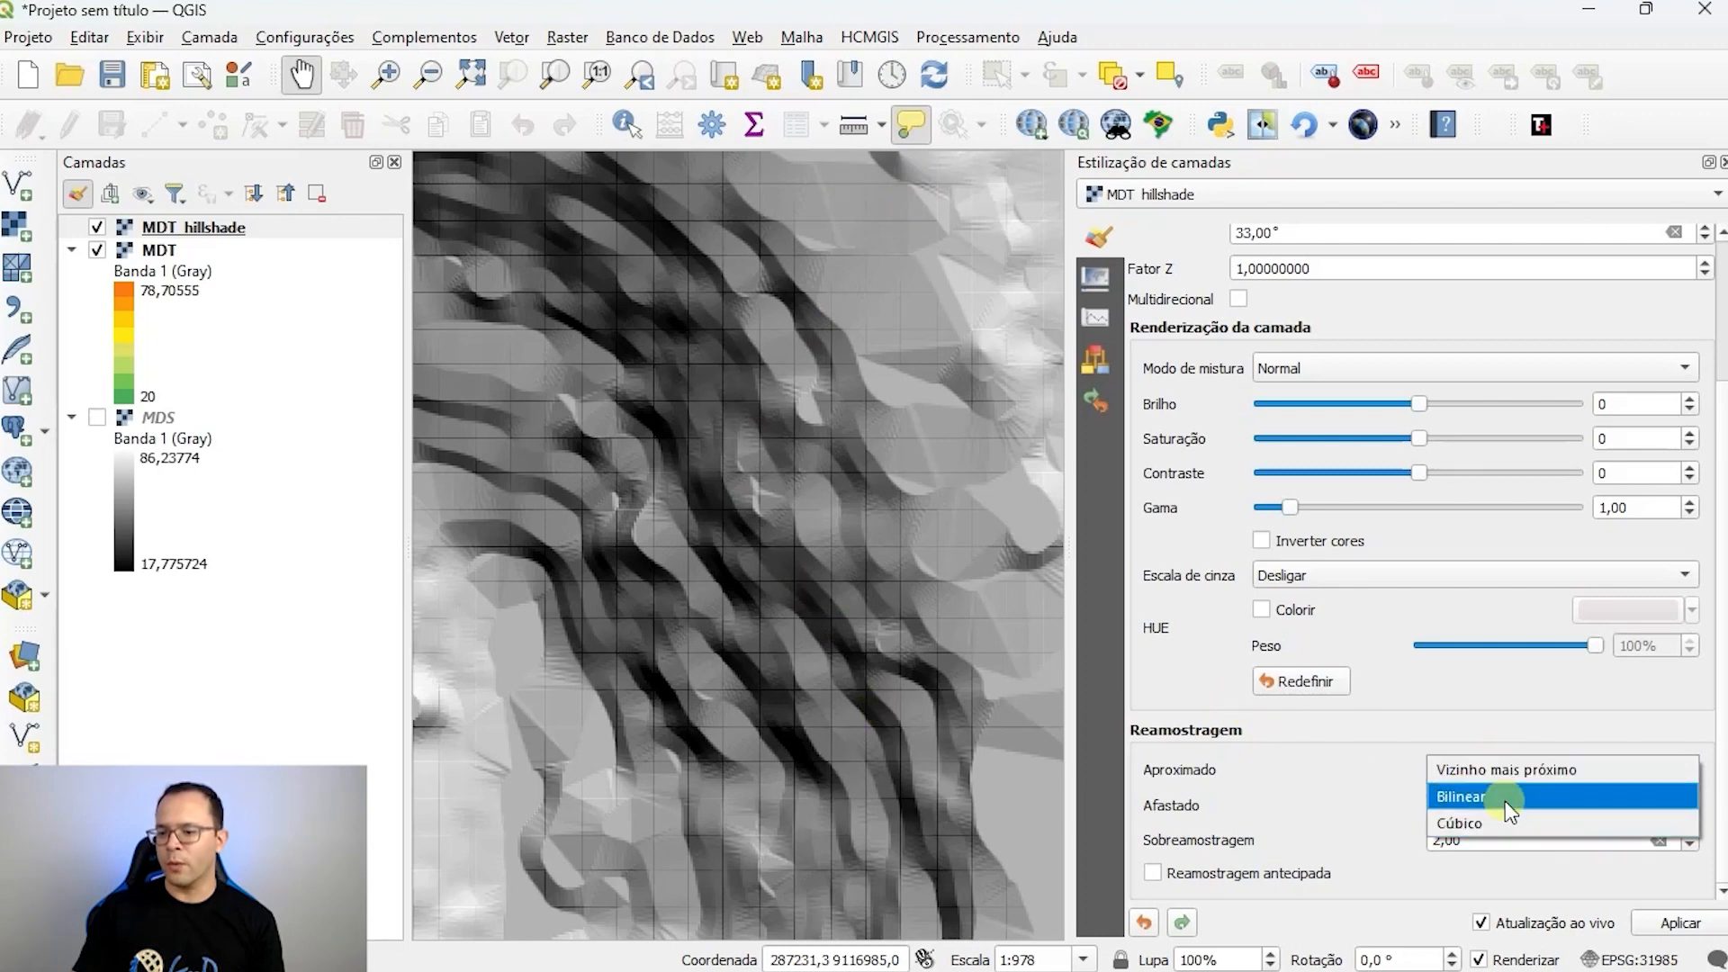
pyautogui.click(1481, 797)
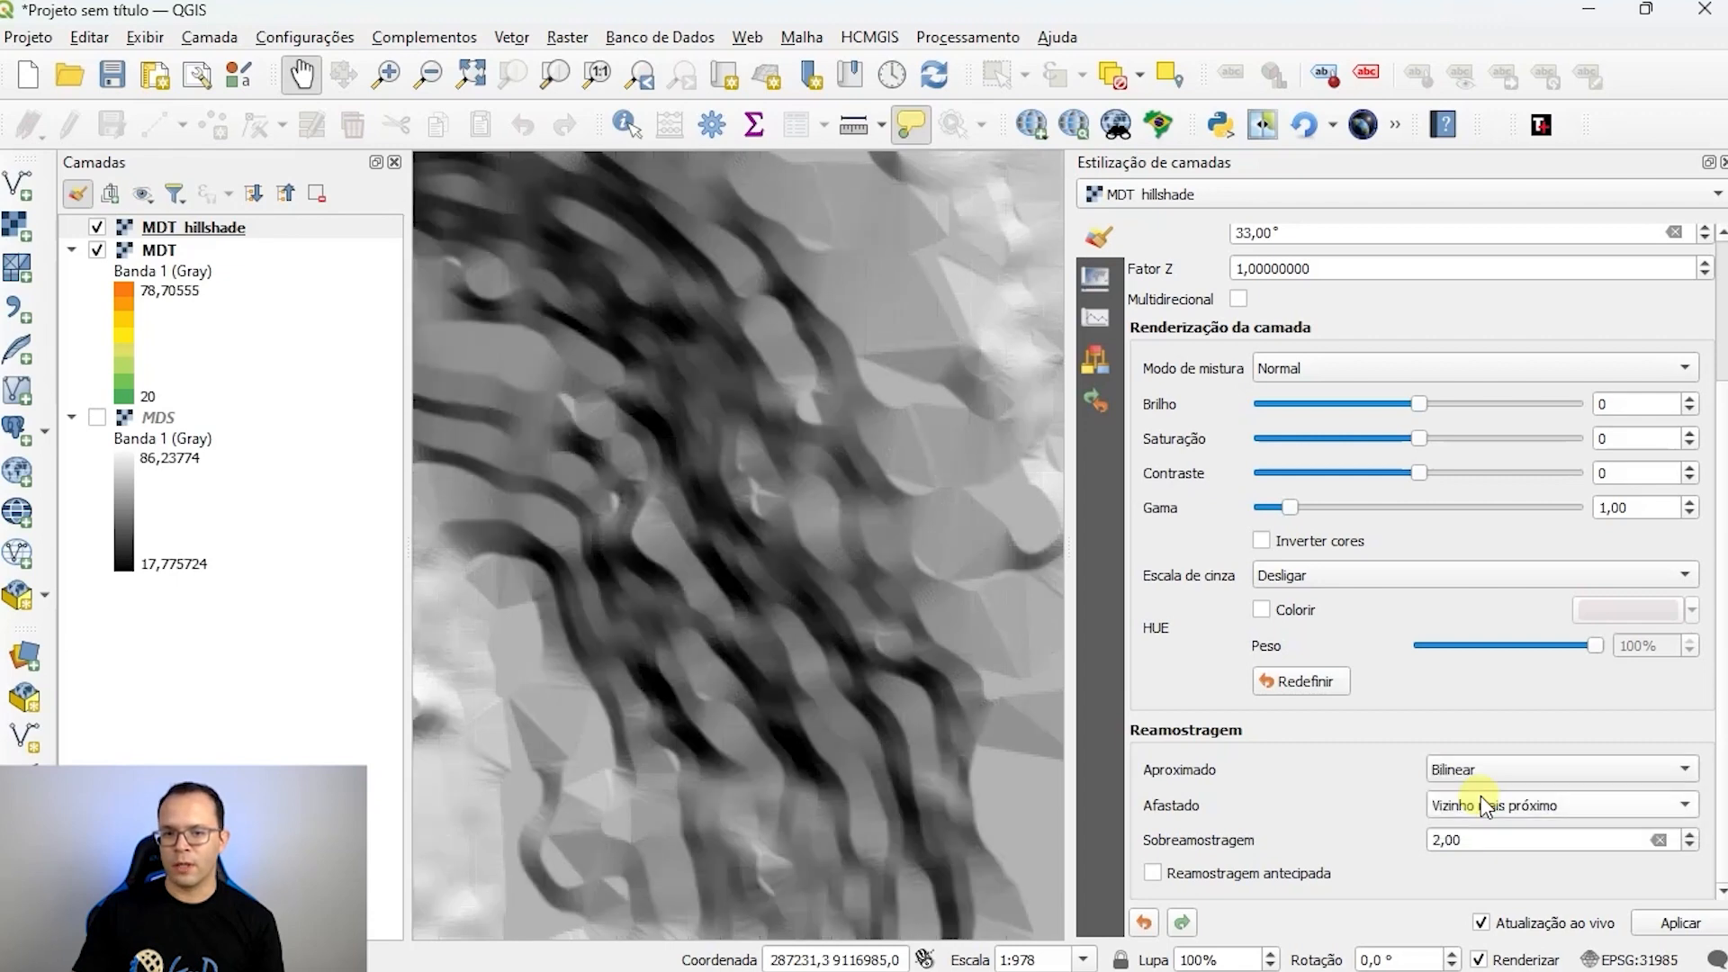
# Step: Set the MDT hillshade's zoomed-in (Aproximado) resampling method to Cúbico
pyautogui.scroll(-1, 702, 416)
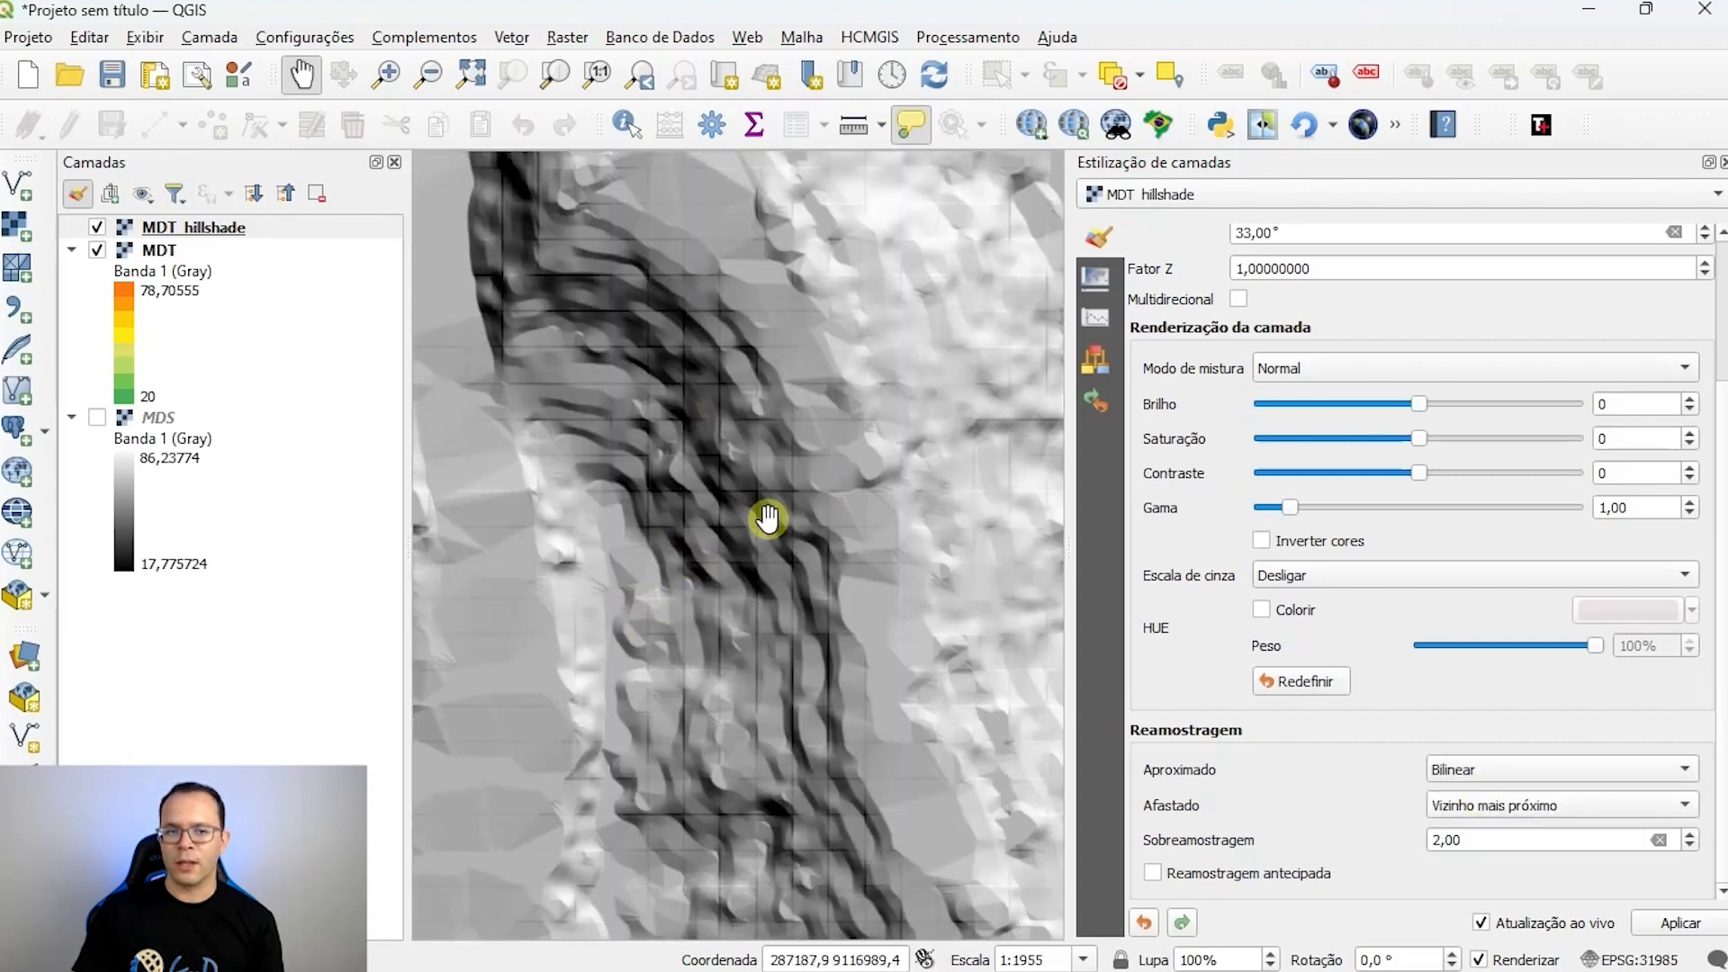
pyautogui.scroll(-1, 740, 532)
pyautogui.scroll(1, 734, 537)
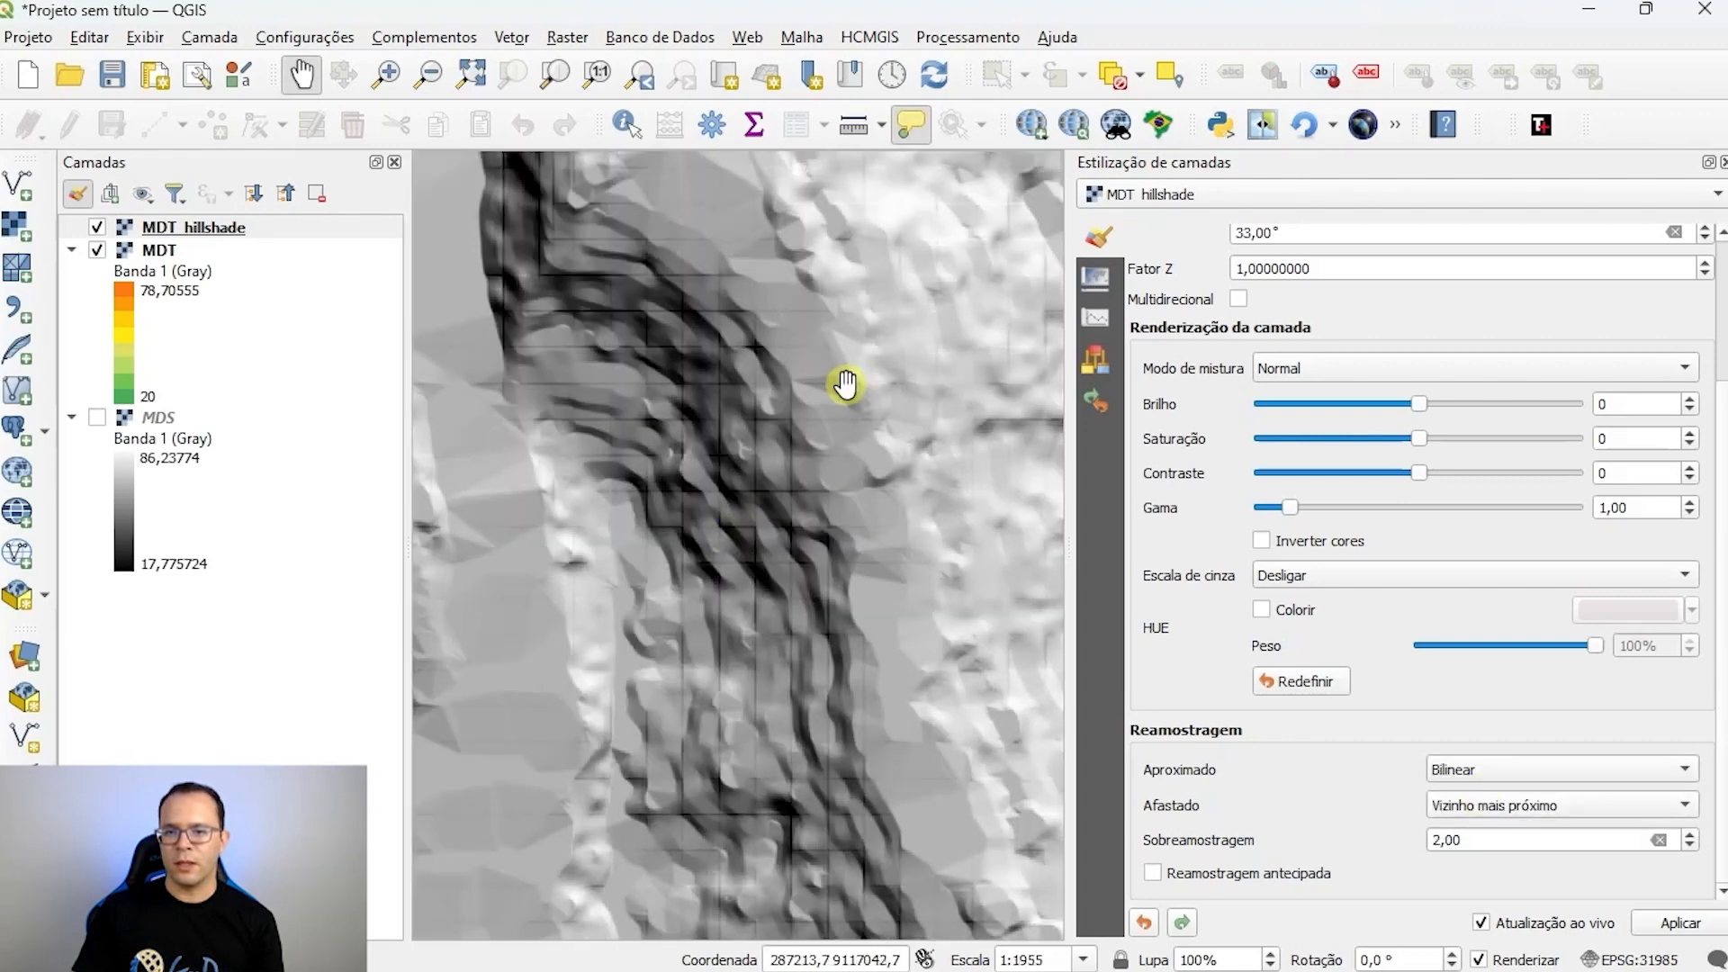
pyautogui.scroll(1, 833, 396)
pyautogui.scroll(1, 765, 418)
pyautogui.scroll(-1, 835, 375)
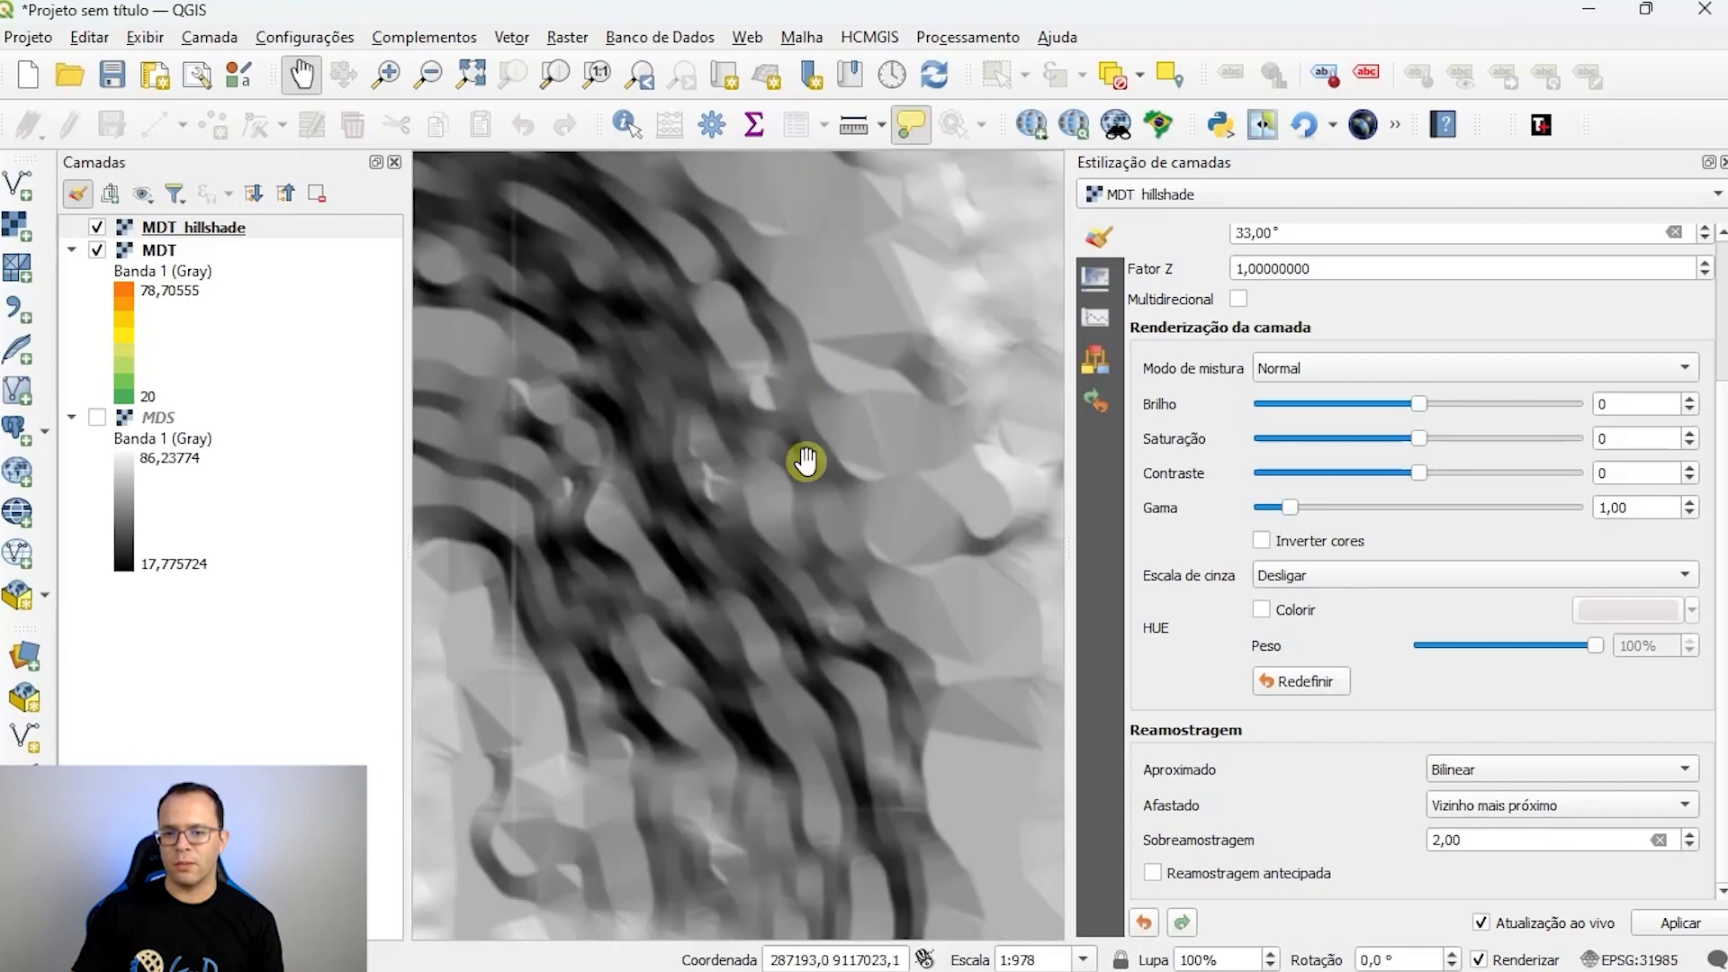
pyautogui.click(1476, 769)
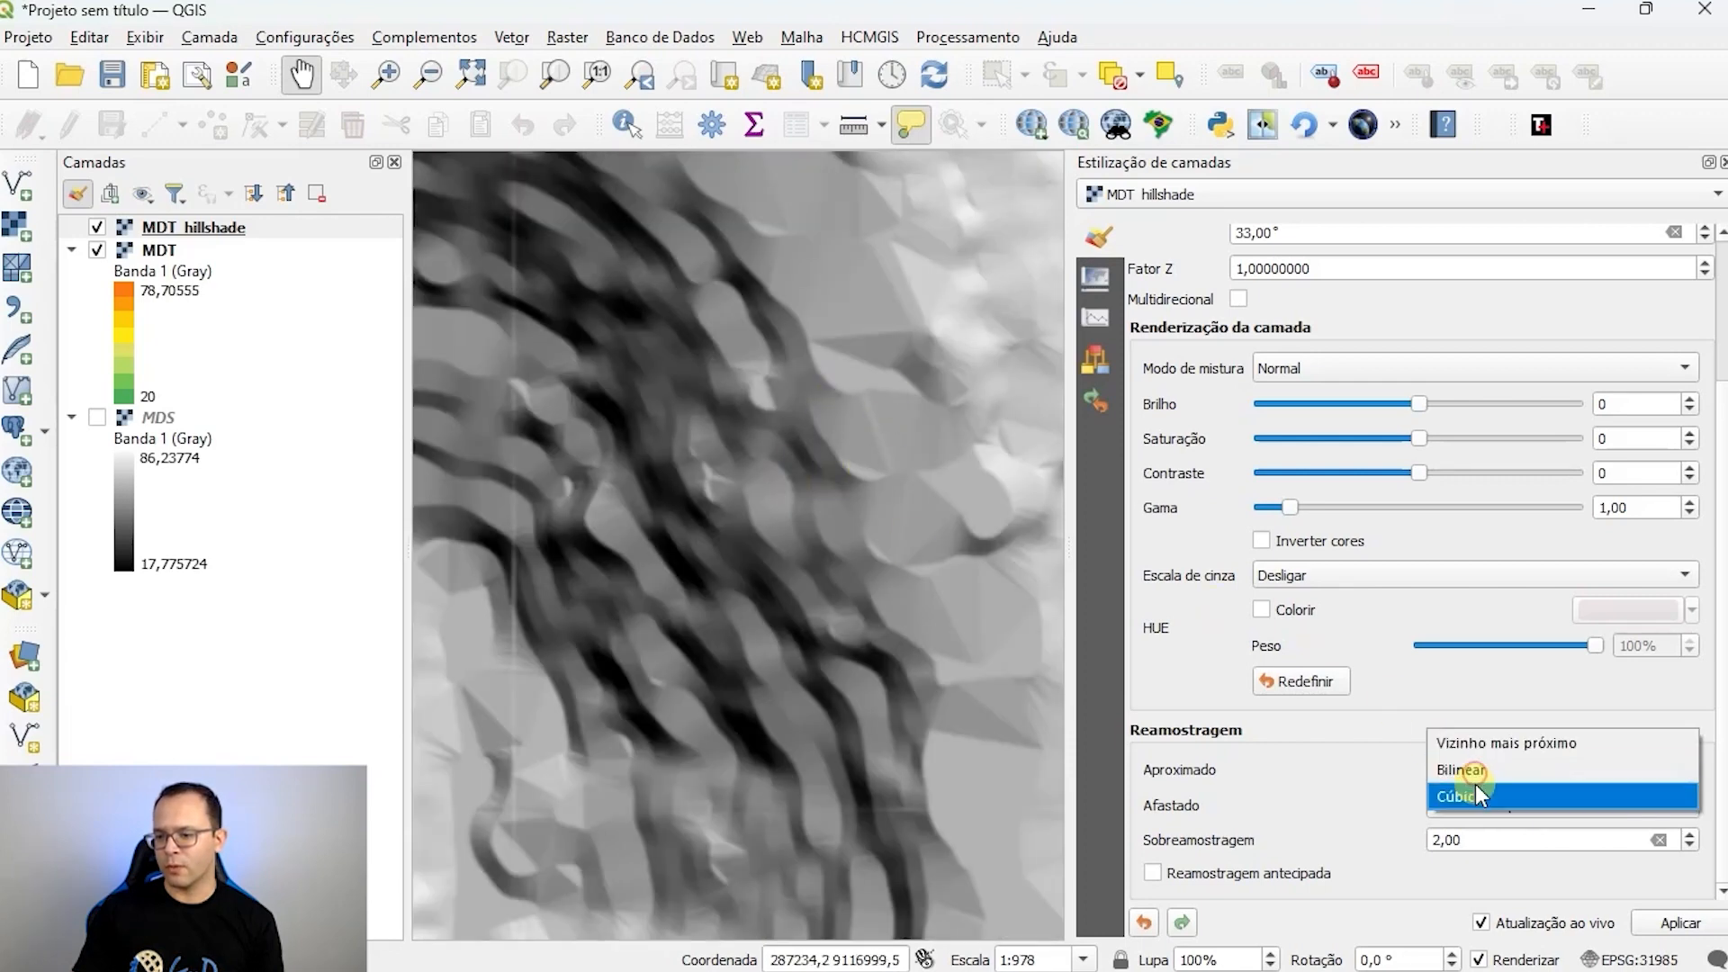
pyautogui.click(1476, 799)
# Step: Inspect the cubic-resampled relief at several scales and compare the map with the MDT hillshade hidden and shown
pyautogui.scroll(-1, 791, 513)
pyautogui.scroll(-1, 751, 554)
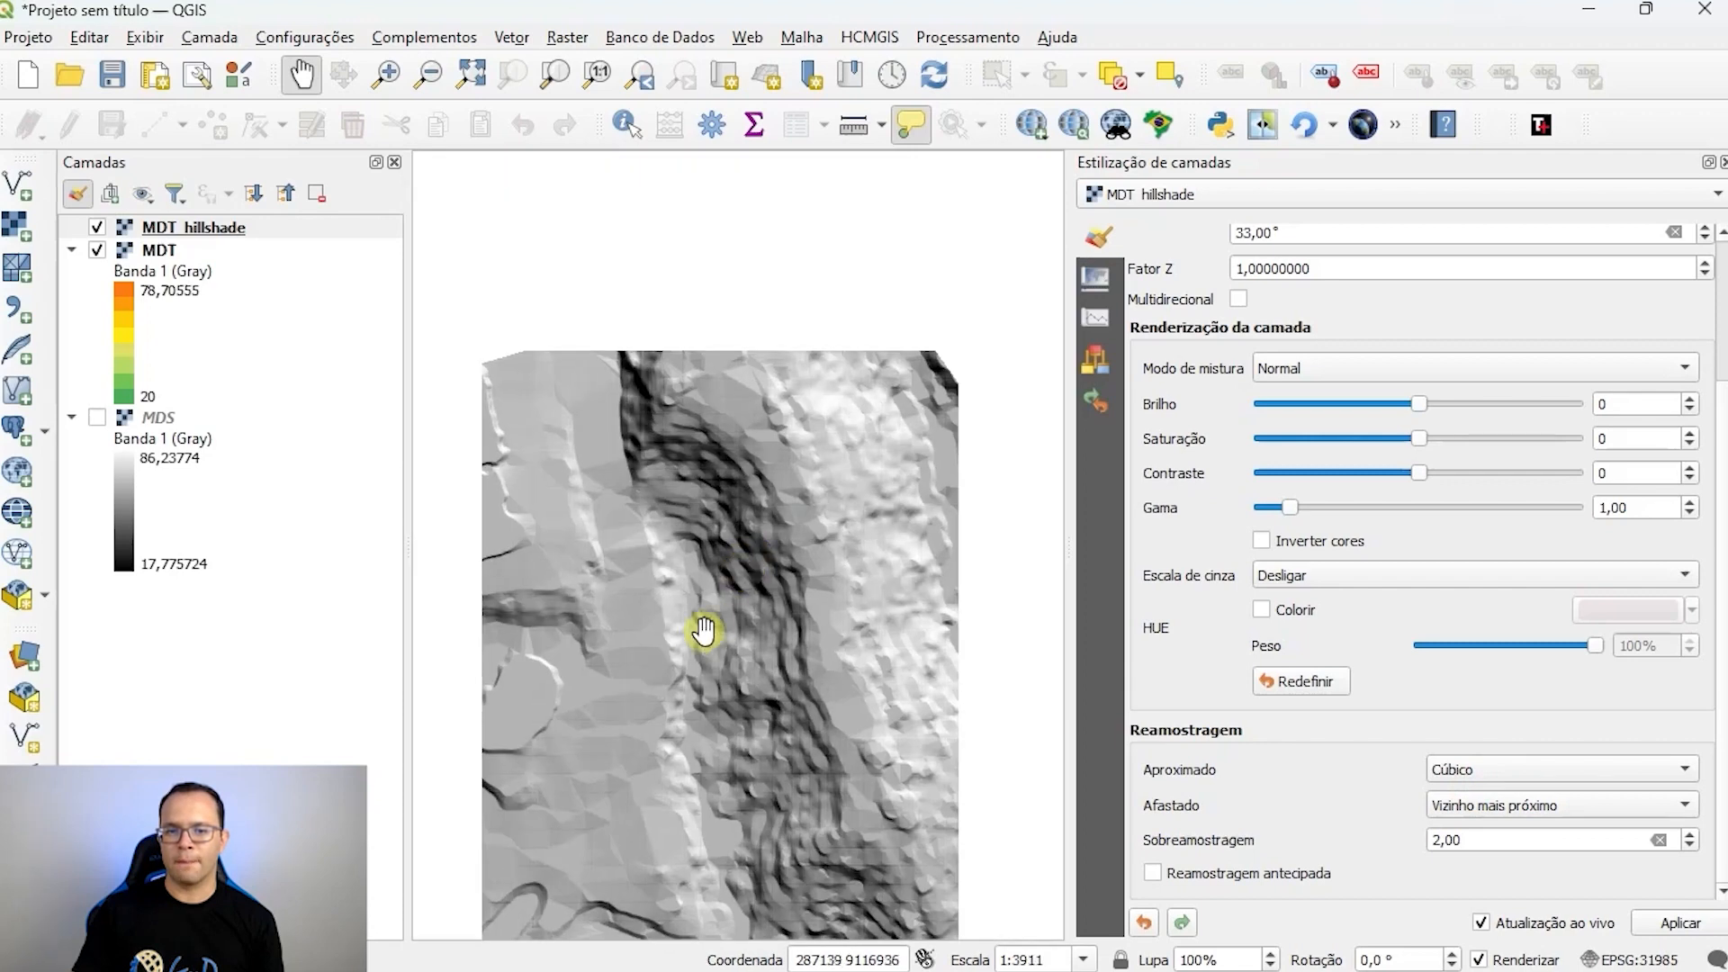
pyautogui.scroll(1, 667, 675)
pyautogui.scroll(1, 679, 671)
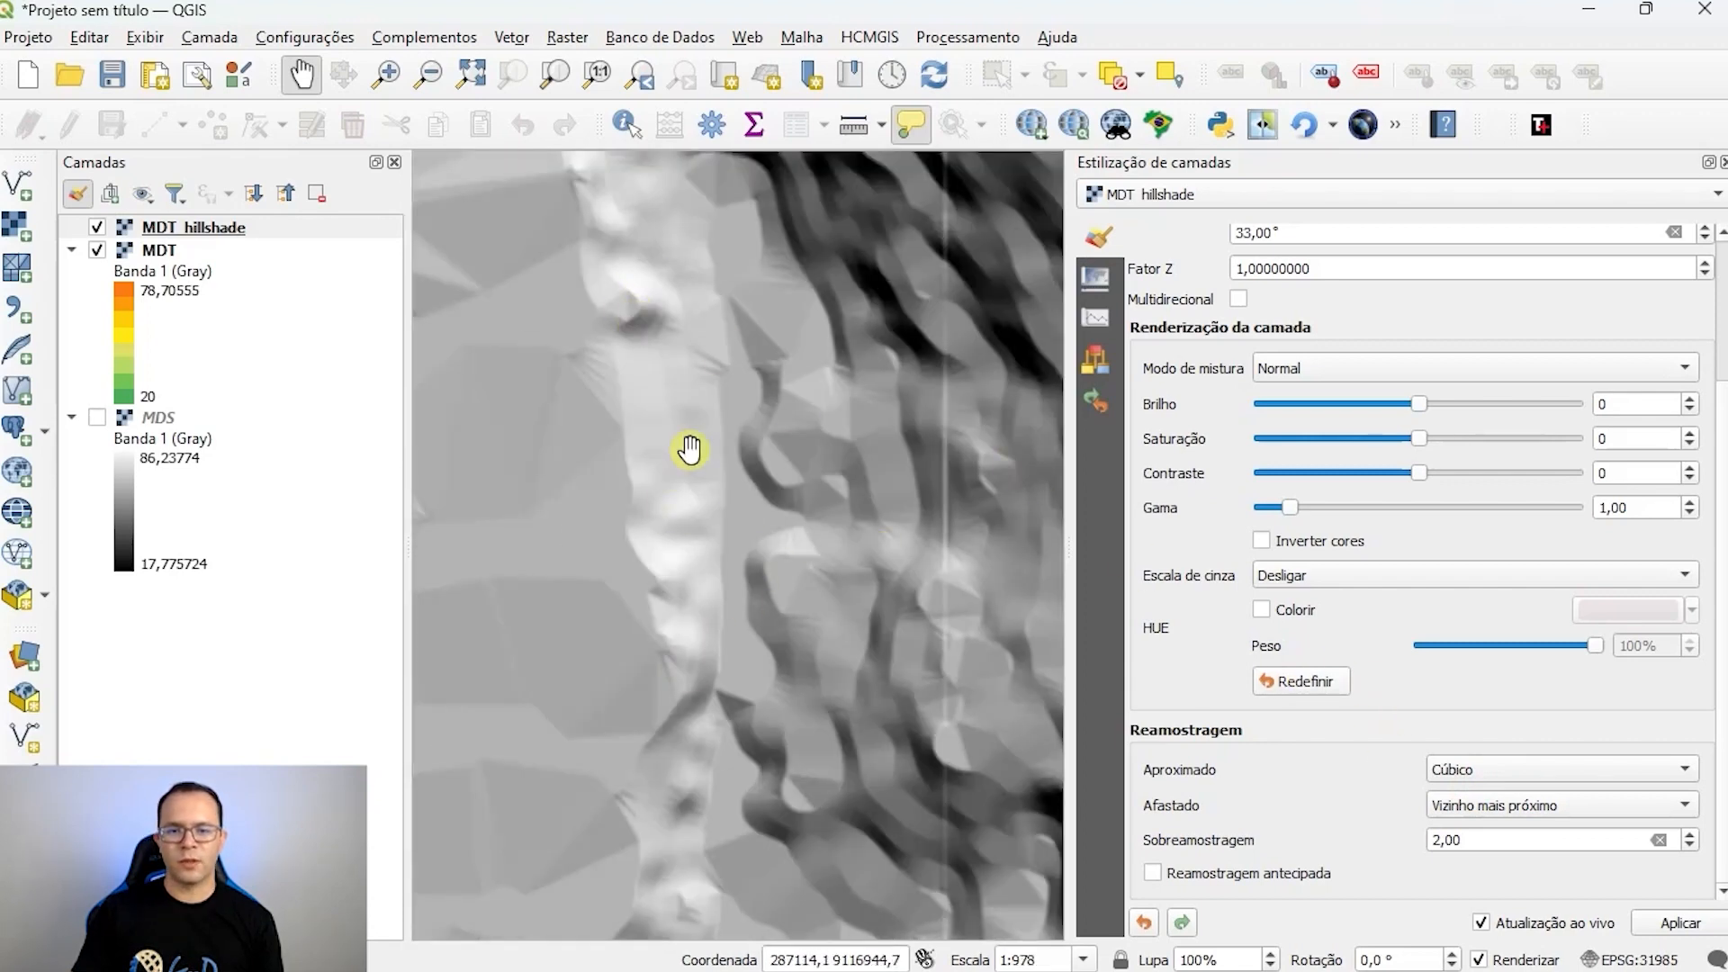
pyautogui.scroll(-2, 689, 455)
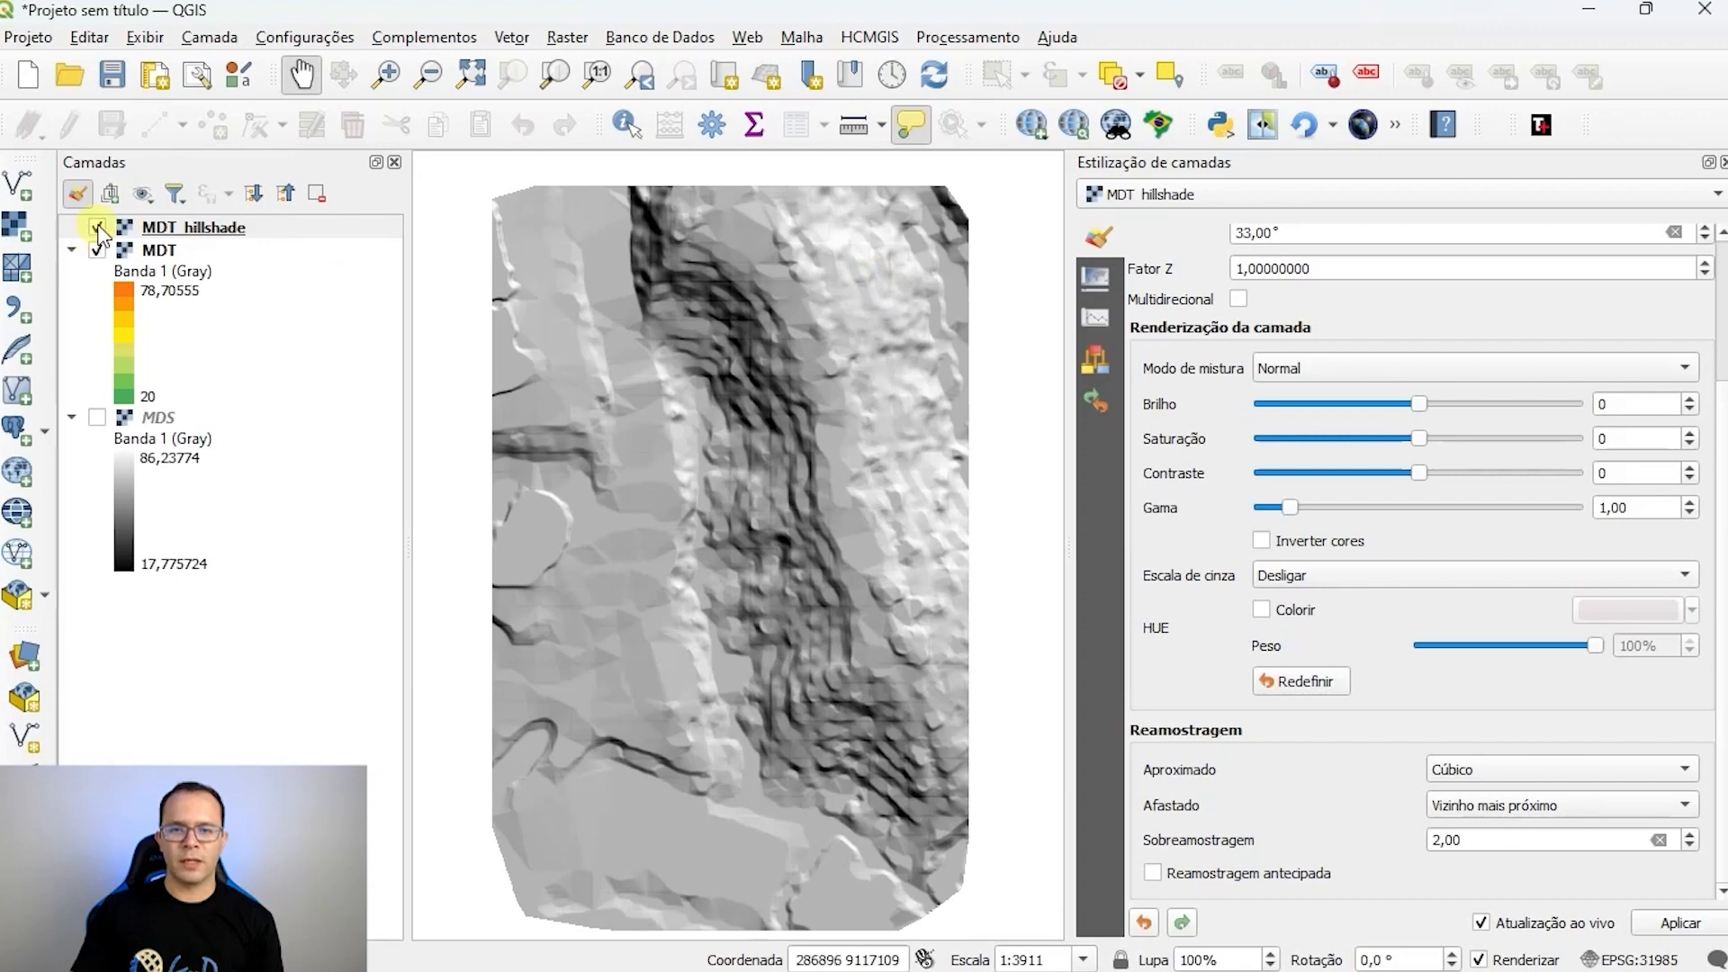
pyautogui.click(98, 227)
pyautogui.click(97, 228)
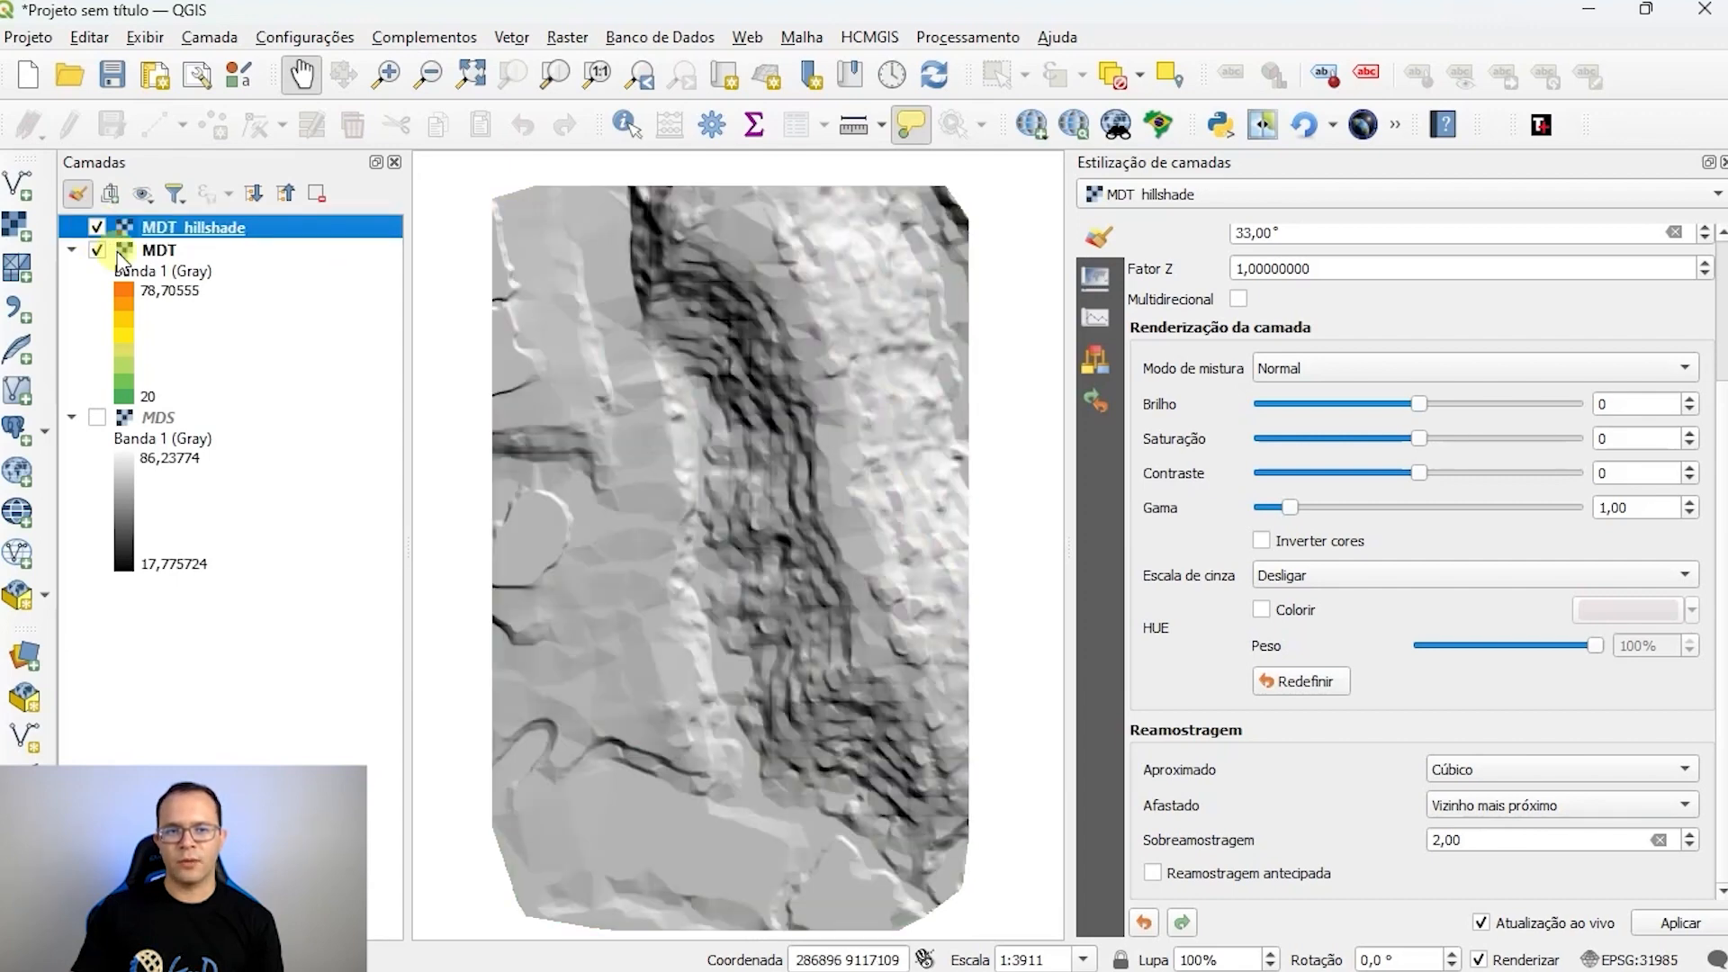
# Step: Set the MDT hillshade's blending mode to Multiplicar over the colored MDT and inspect the blended relief
pyautogui.click(169, 255)
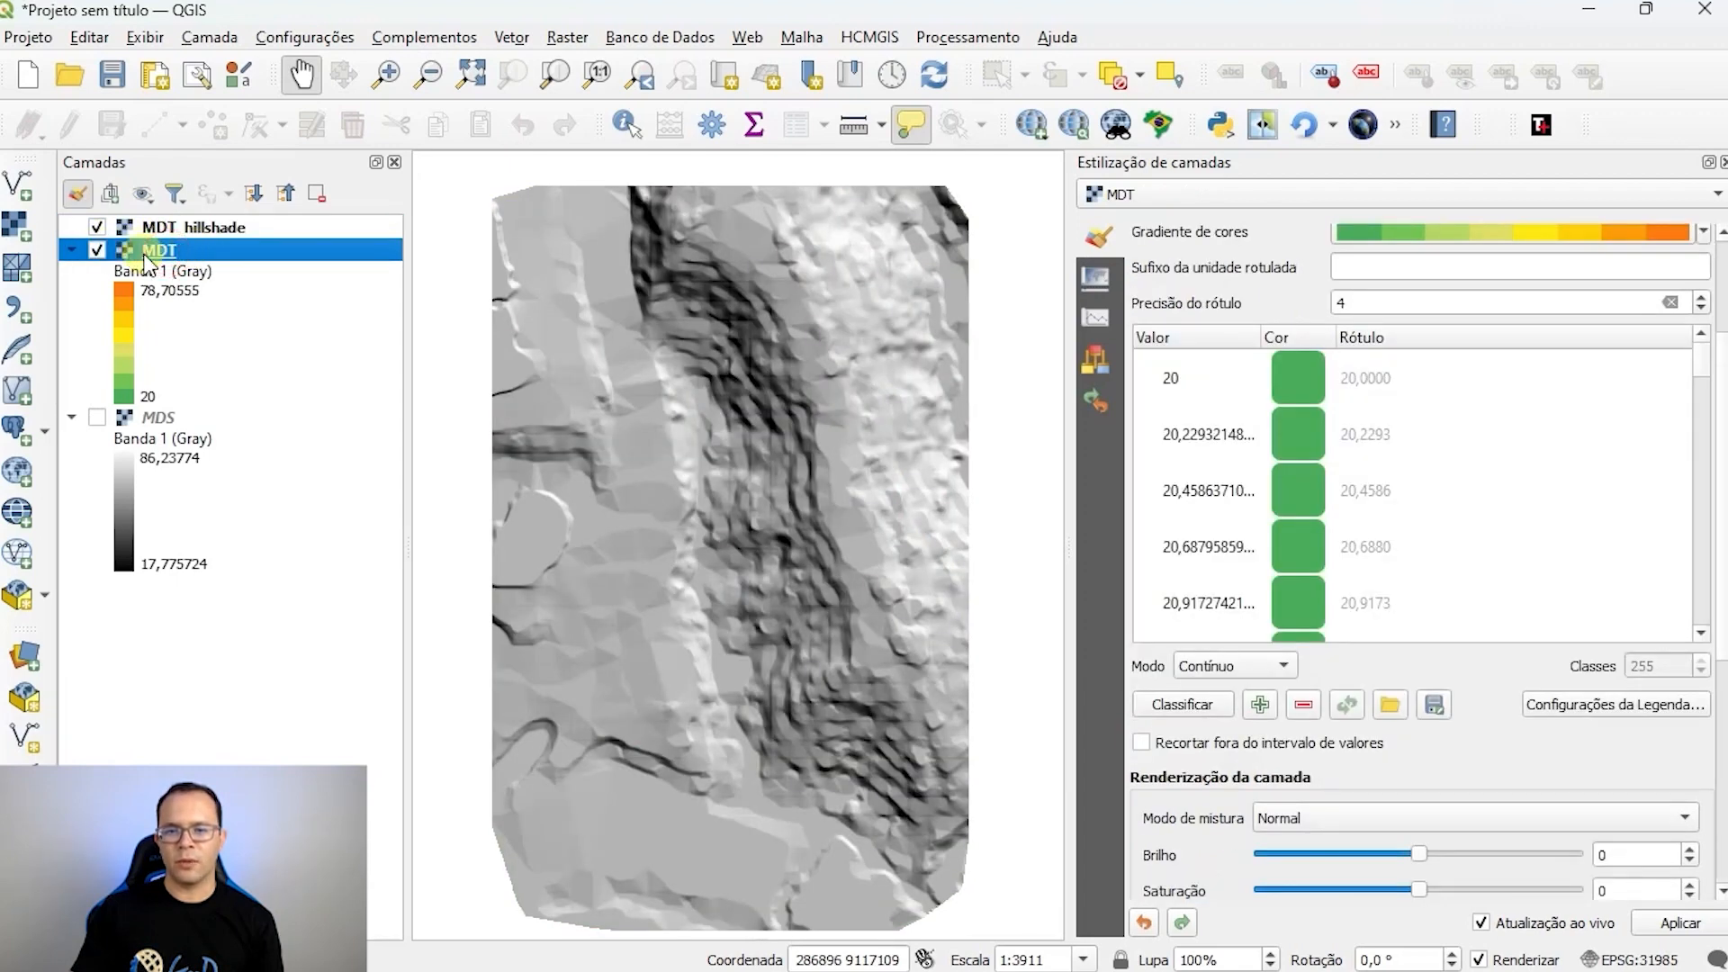
pyautogui.click(212, 227)
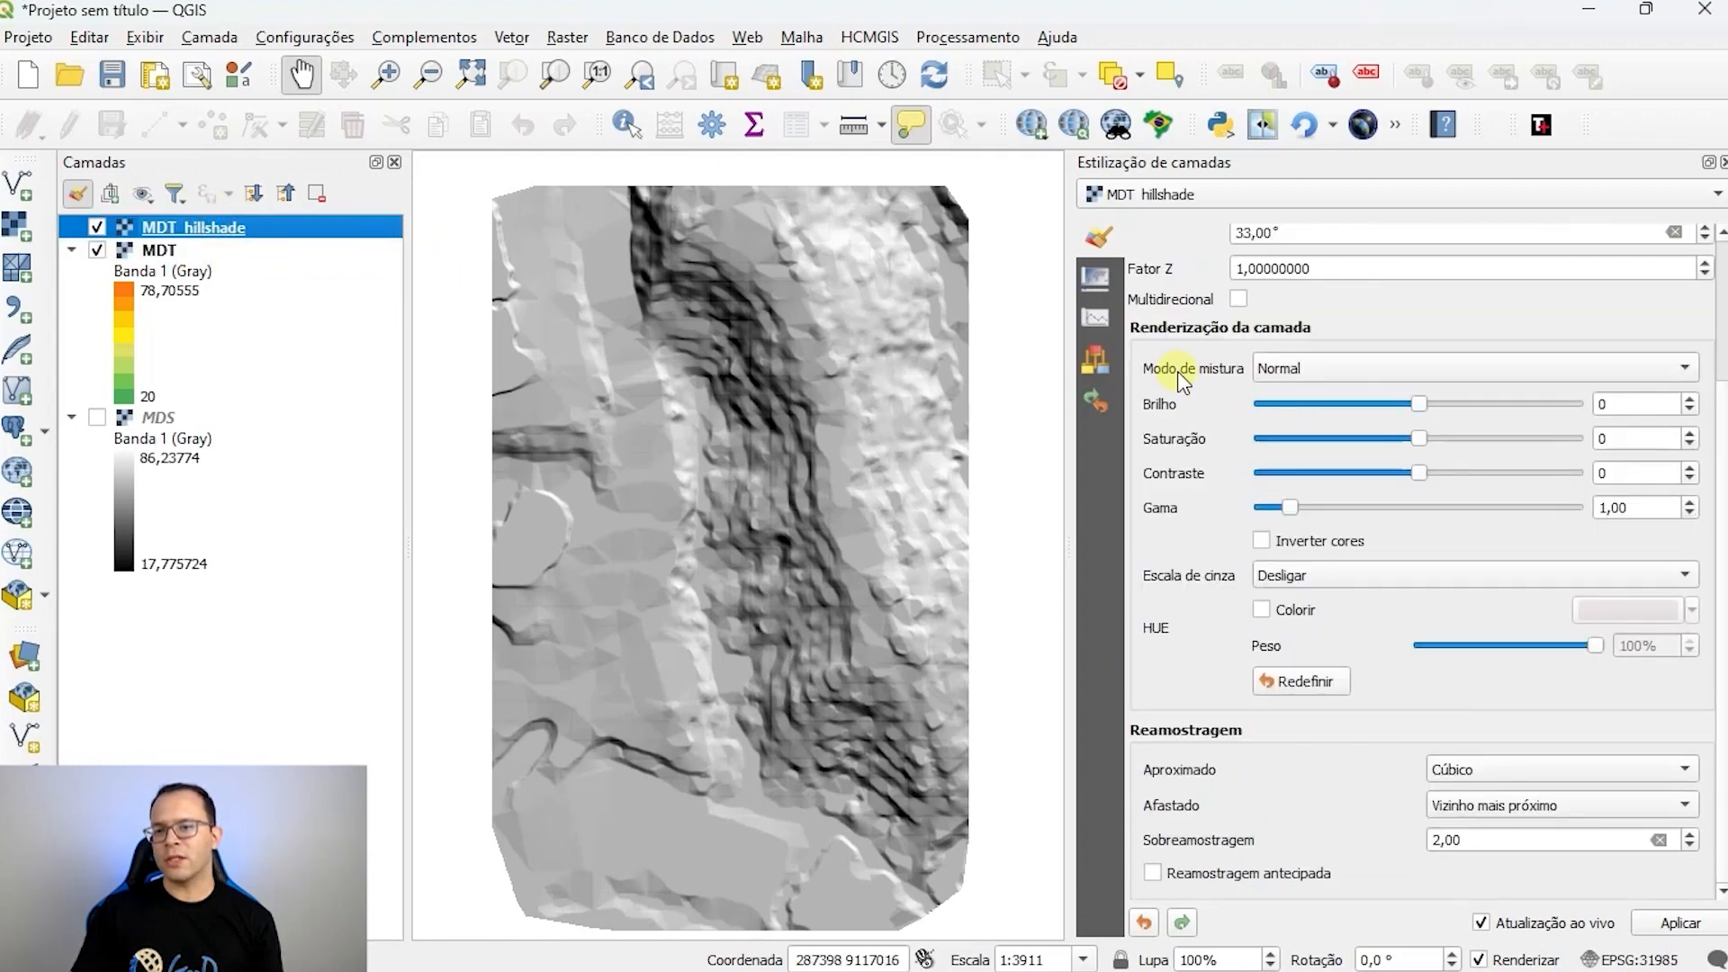
pyautogui.click(1287, 369)
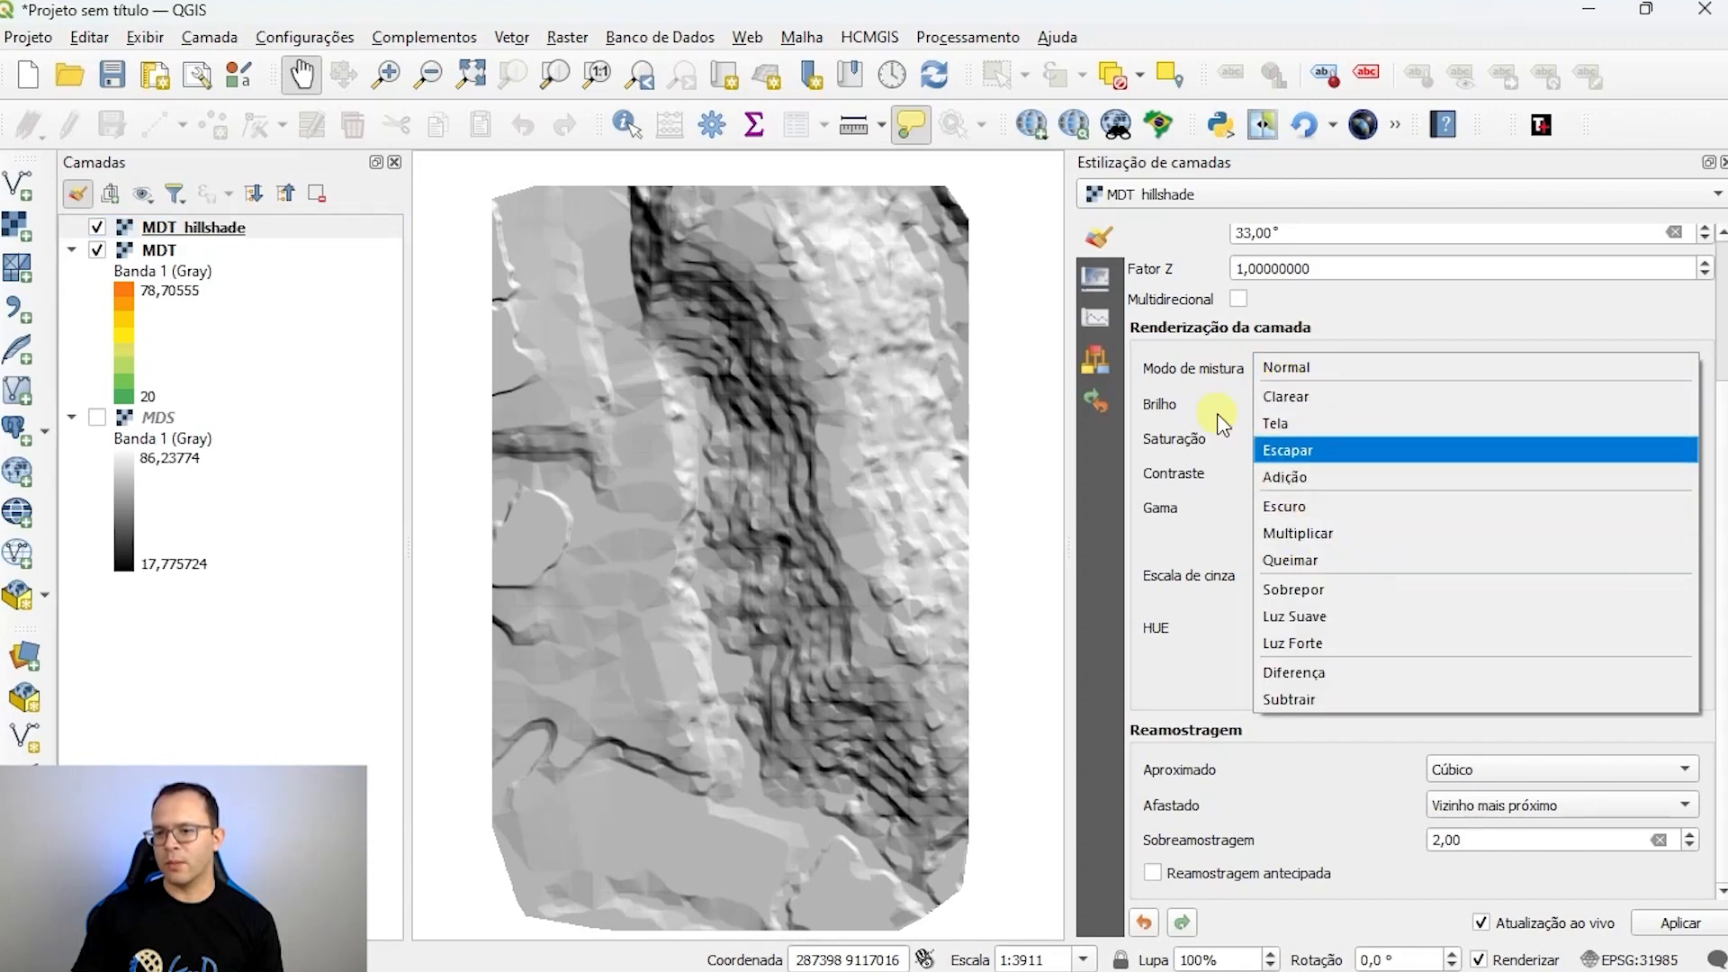
pyautogui.click(1337, 535)
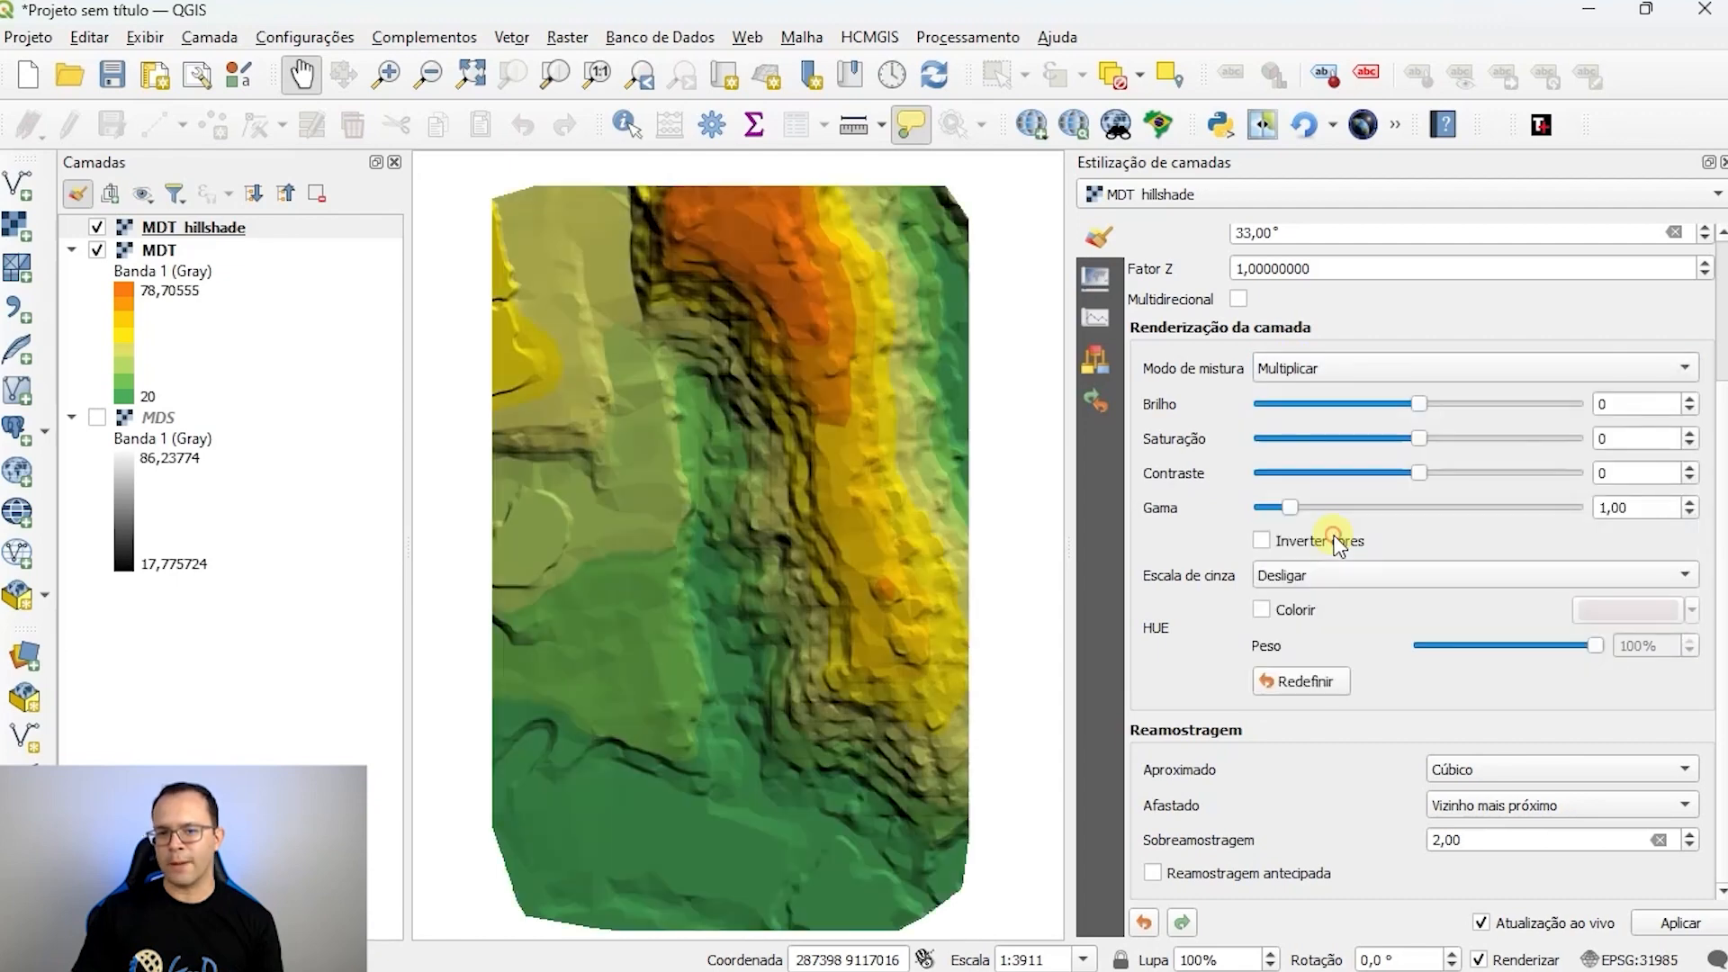
pyautogui.scroll(-1, 666, 343)
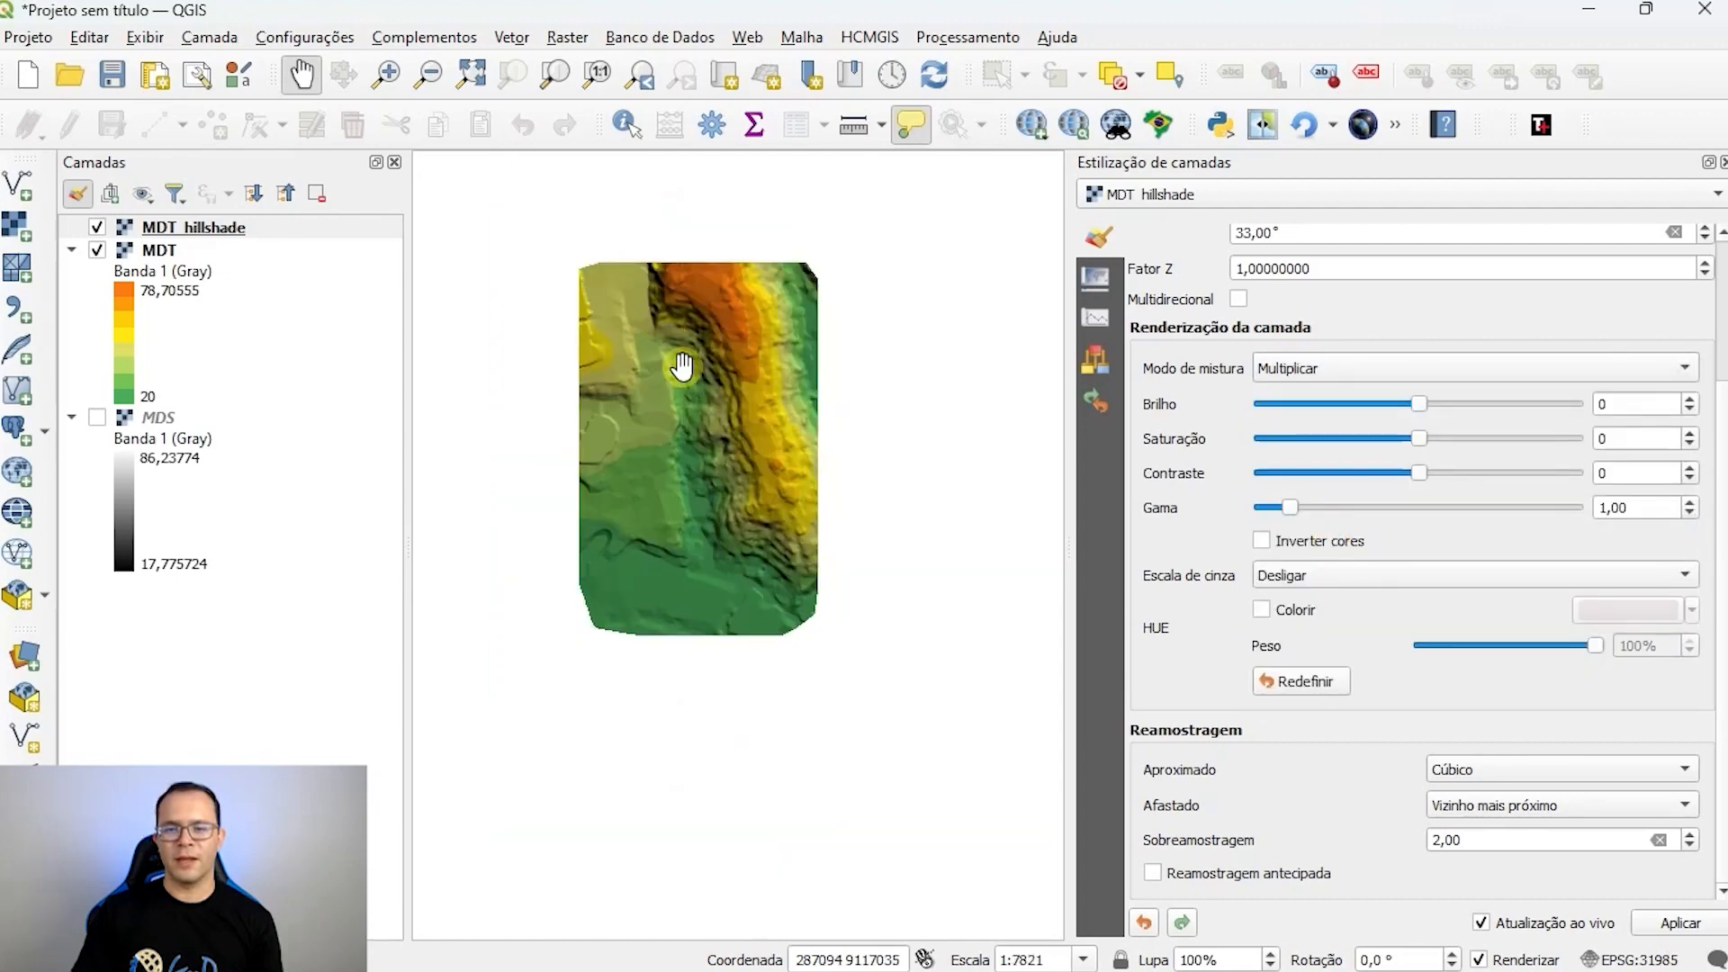
pyautogui.scroll(3, 714, 322)
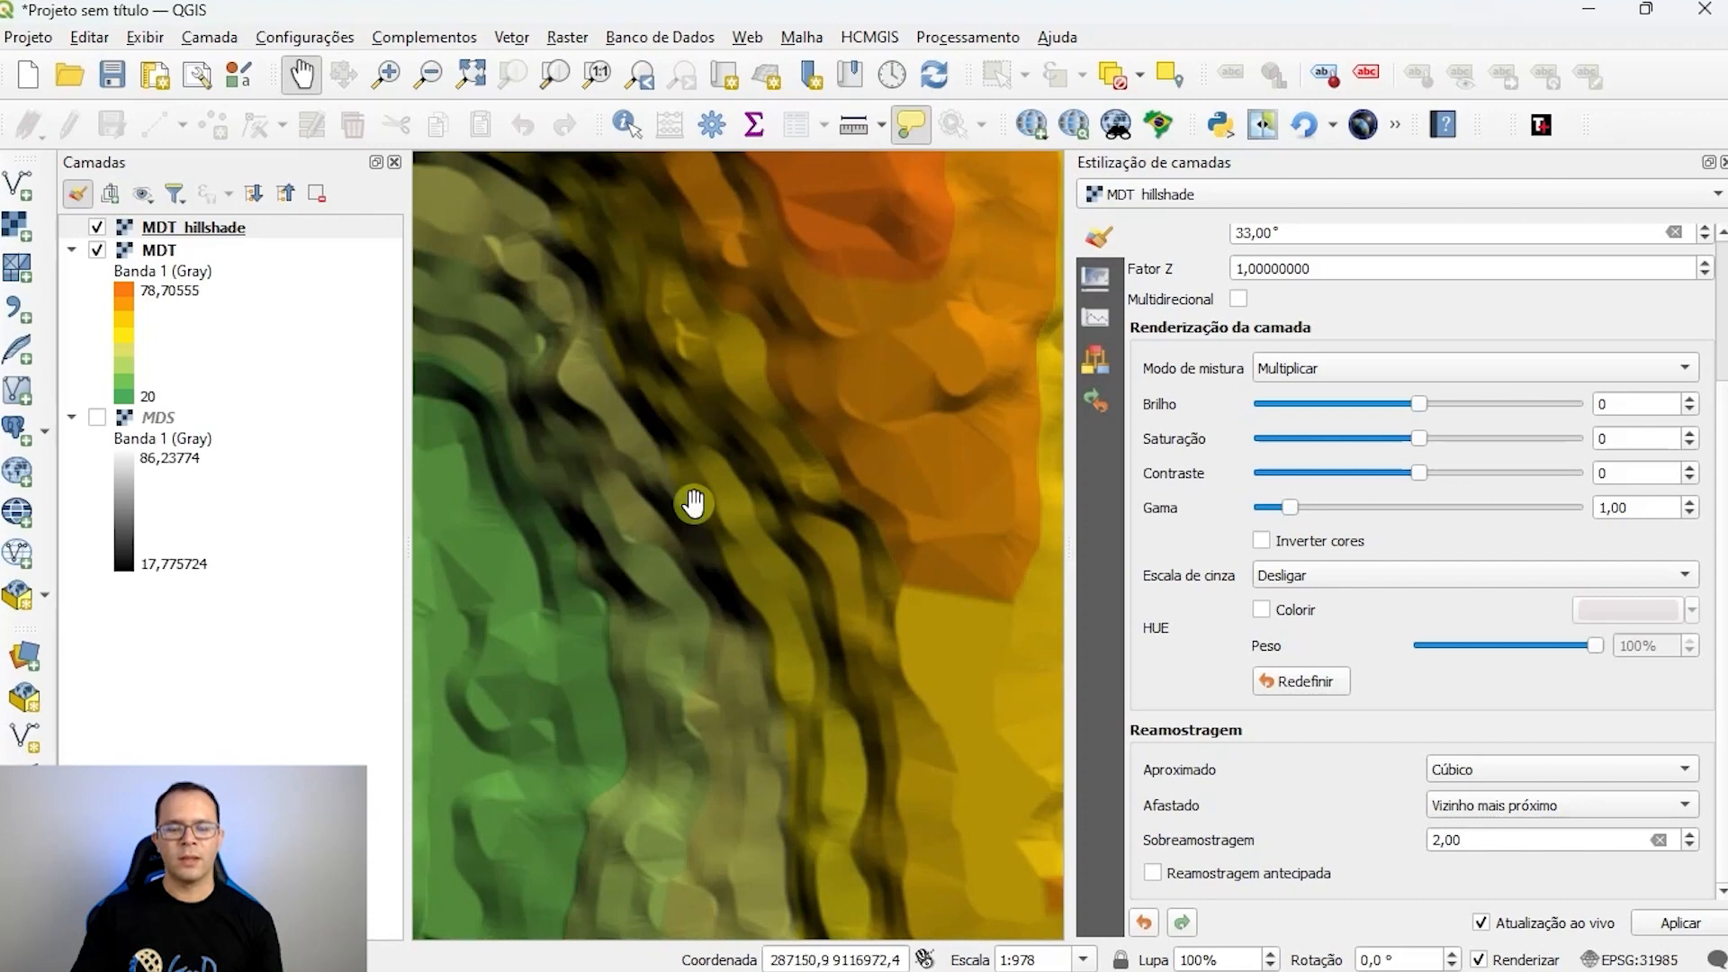
pyautogui.scroll(-3, 842, 509)
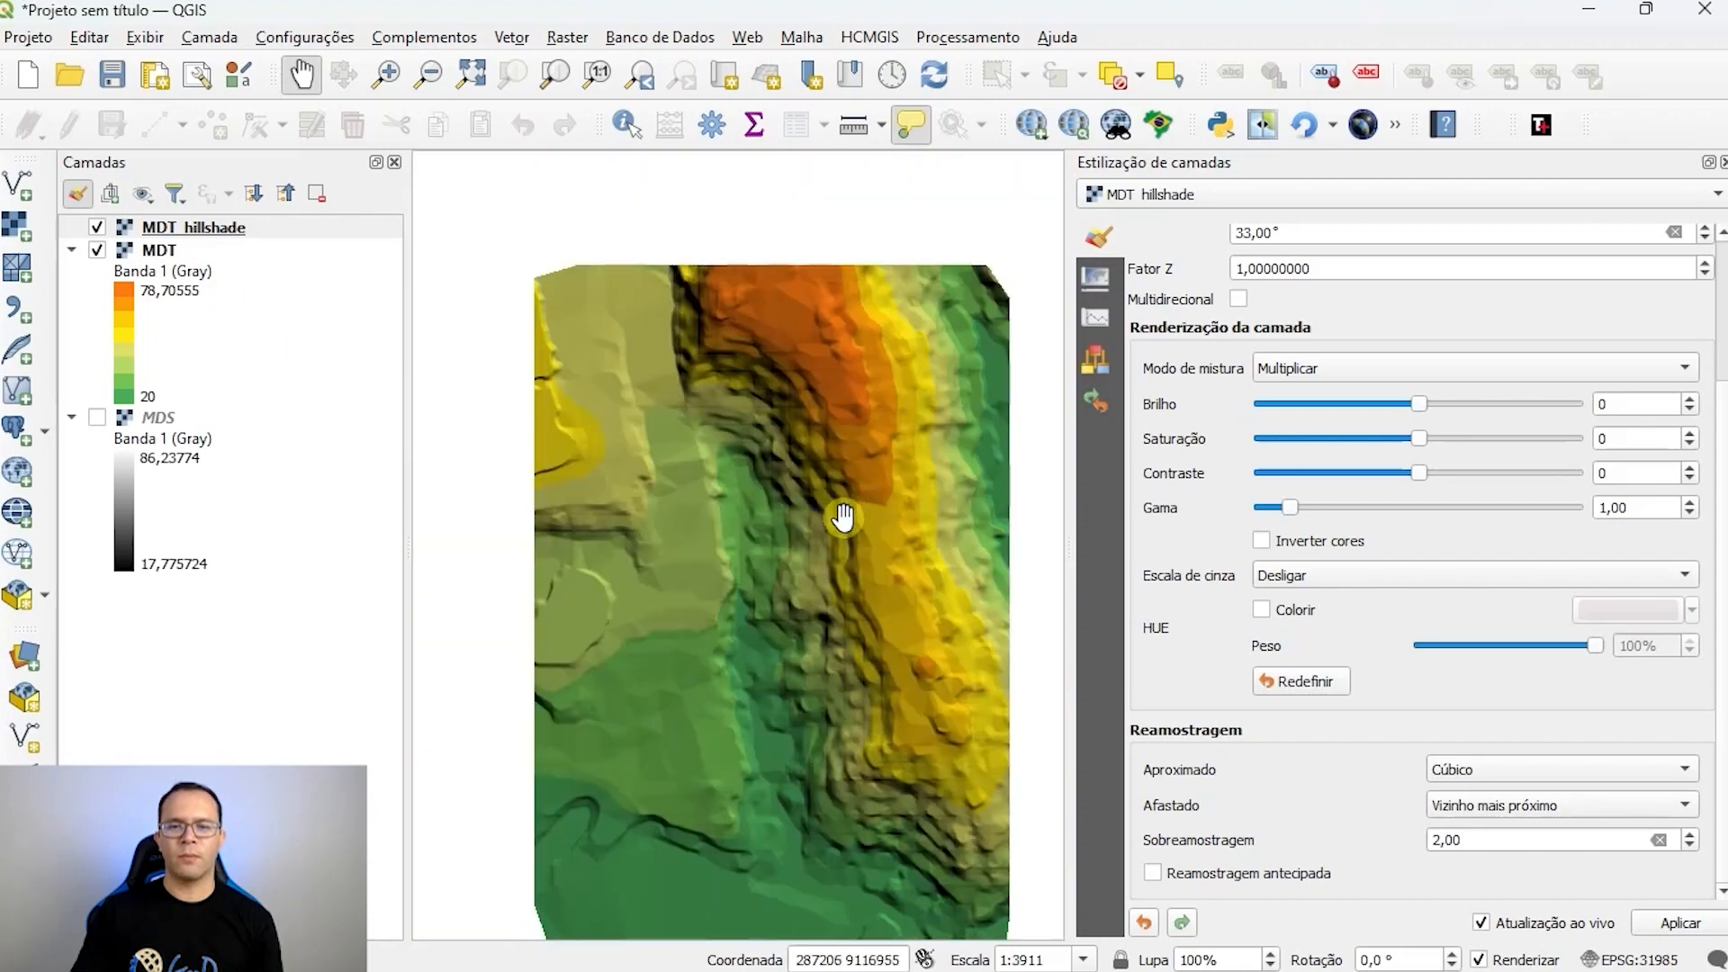
pyautogui.scroll(1, 814, 612)
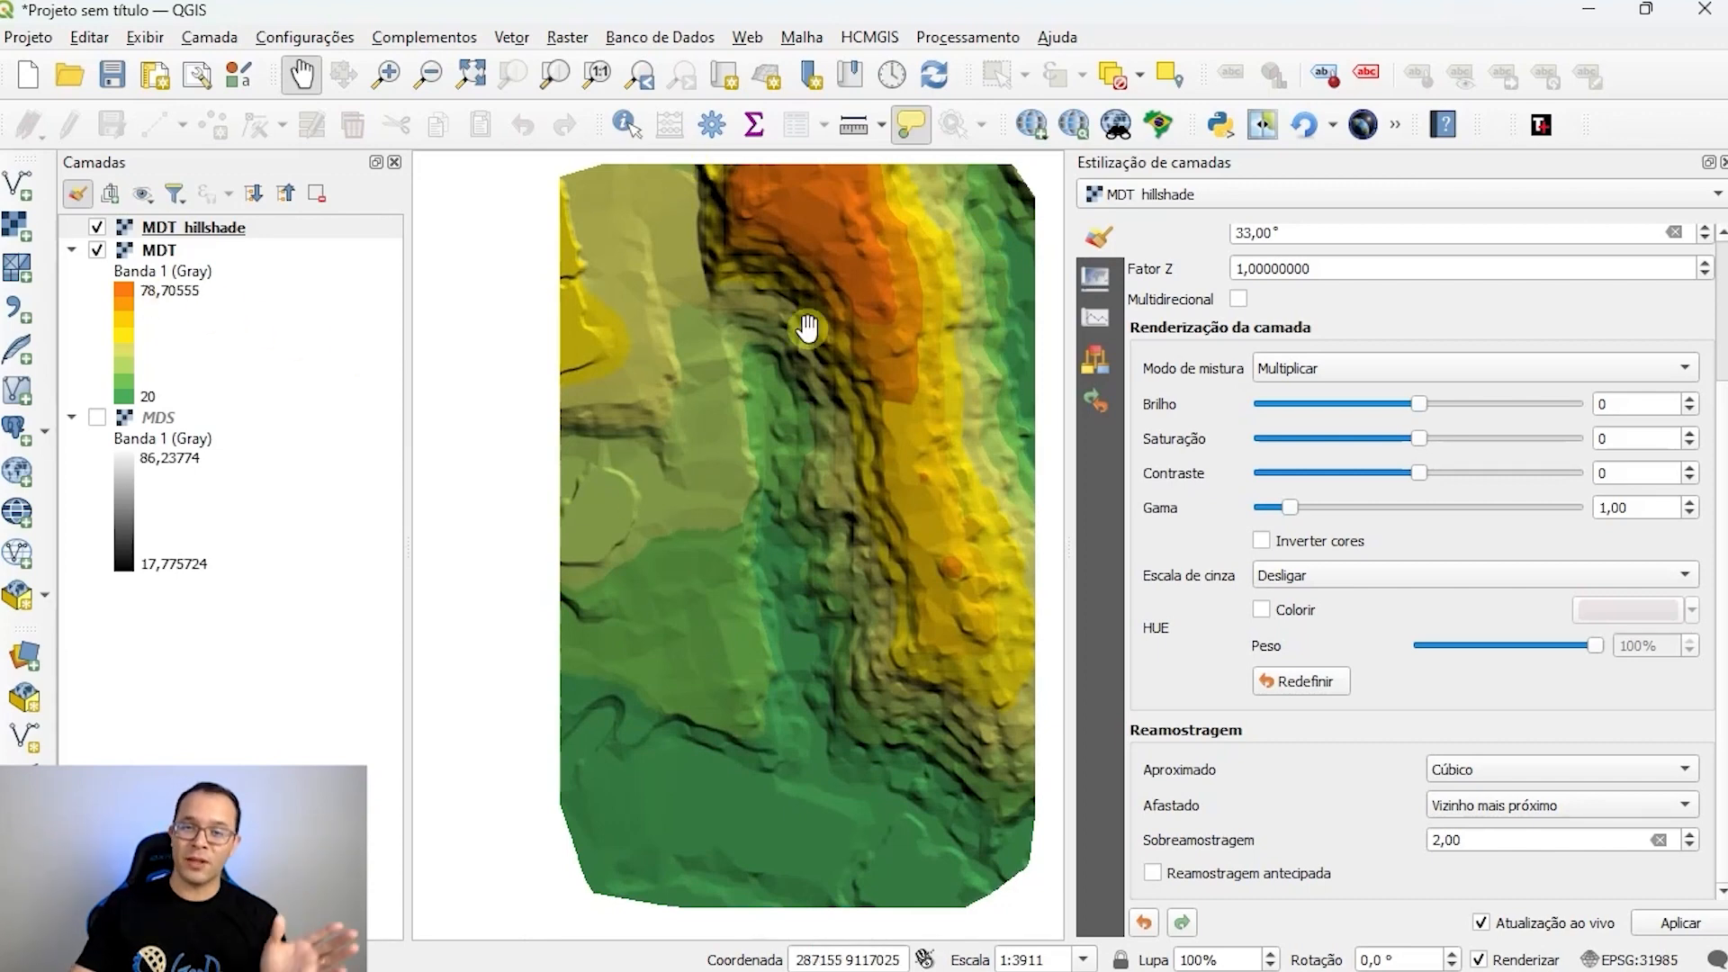
# Step: Collapse the MDT legend, hide the MDT and MDT hillshade layers, and show the MDS layer
pyautogui.click(72, 250)
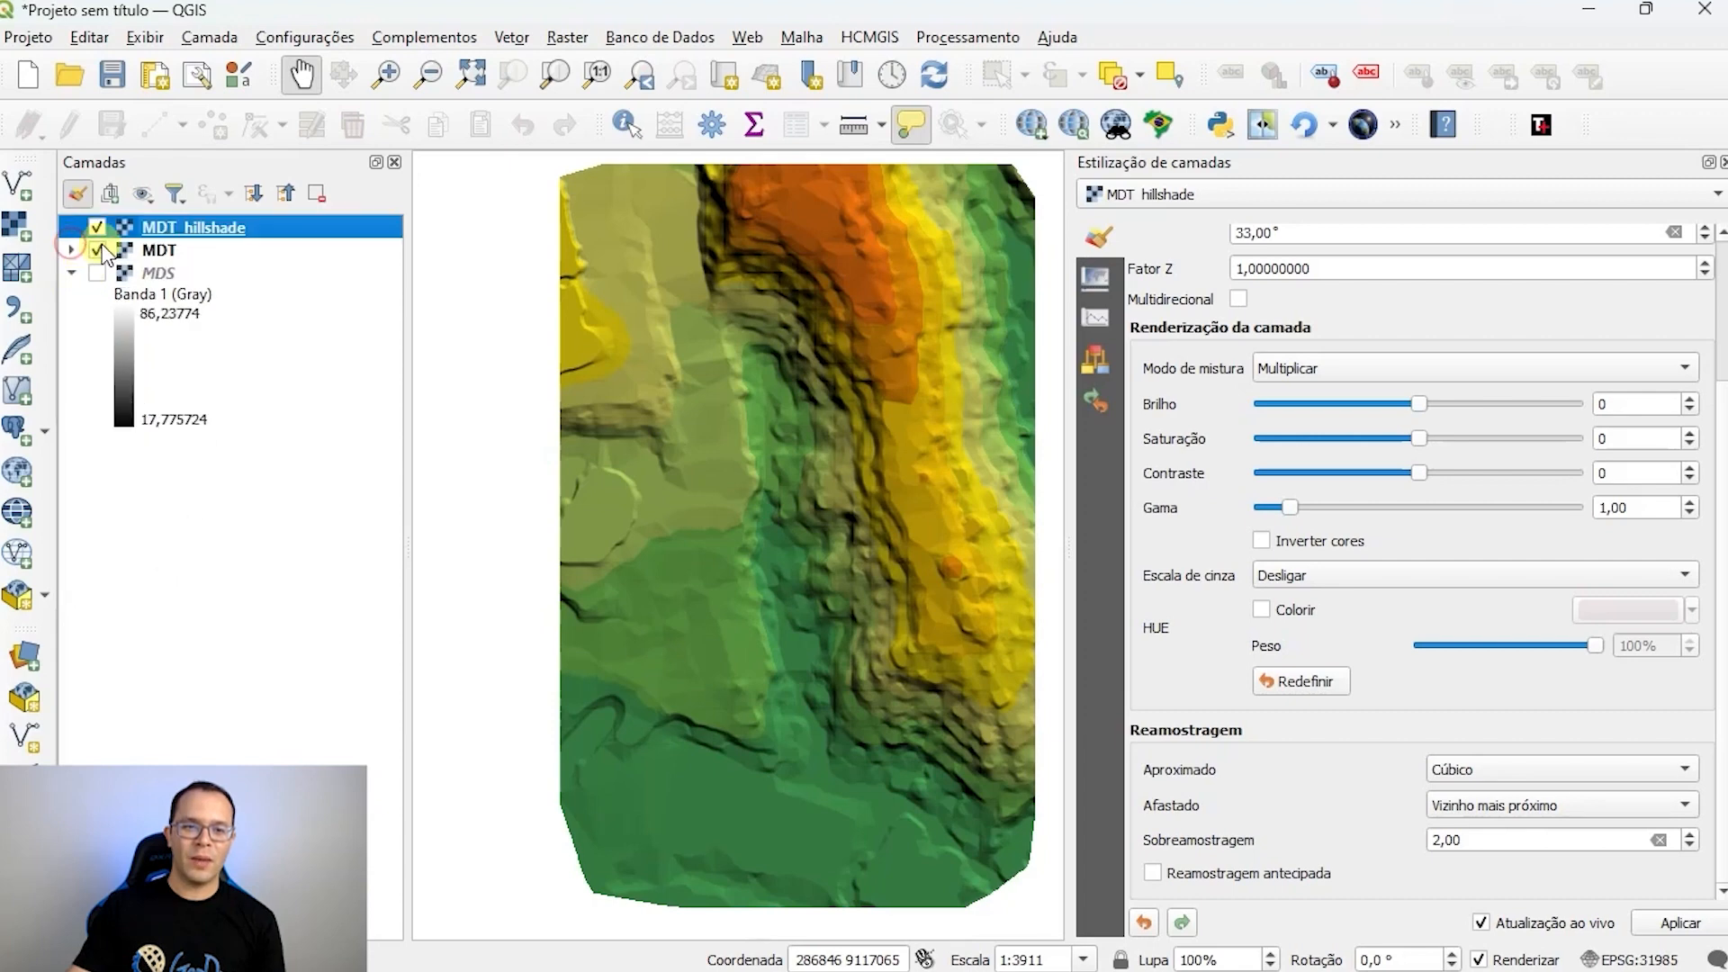
pyautogui.click(97, 250)
pyautogui.click(97, 227)
pyautogui.click(97, 273)
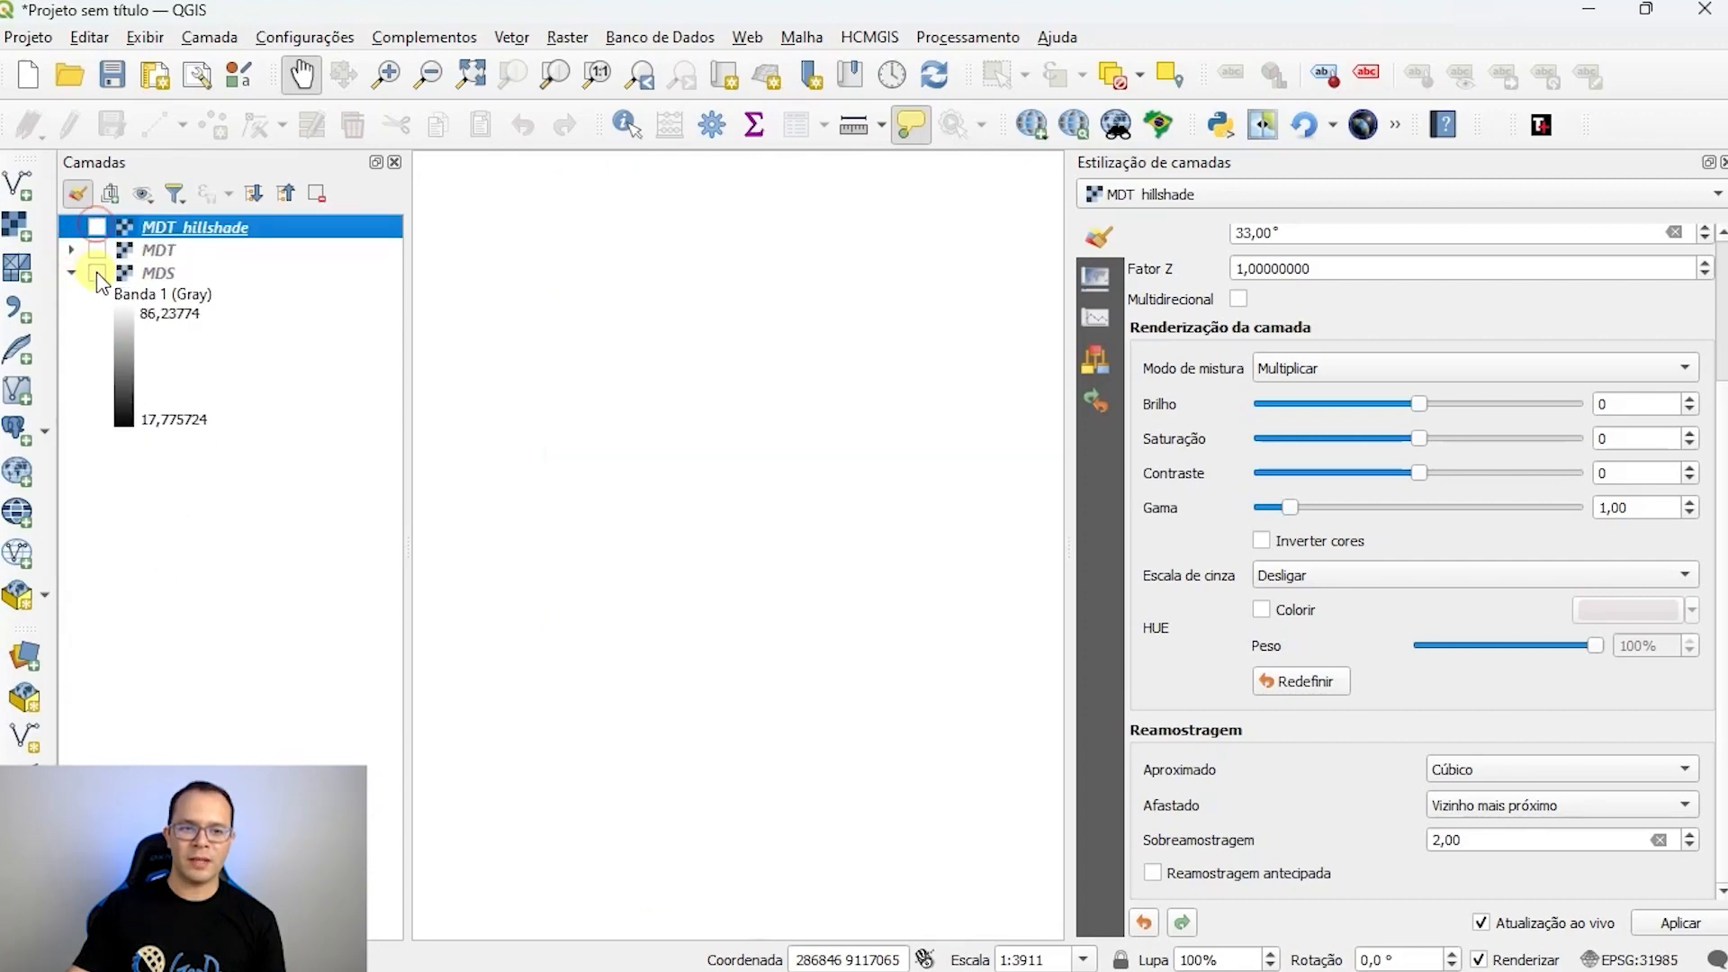
# Step: Duplicate the MDS layer and rename the copy "MDS hillshade"
pyautogui.rightClick(162, 281)
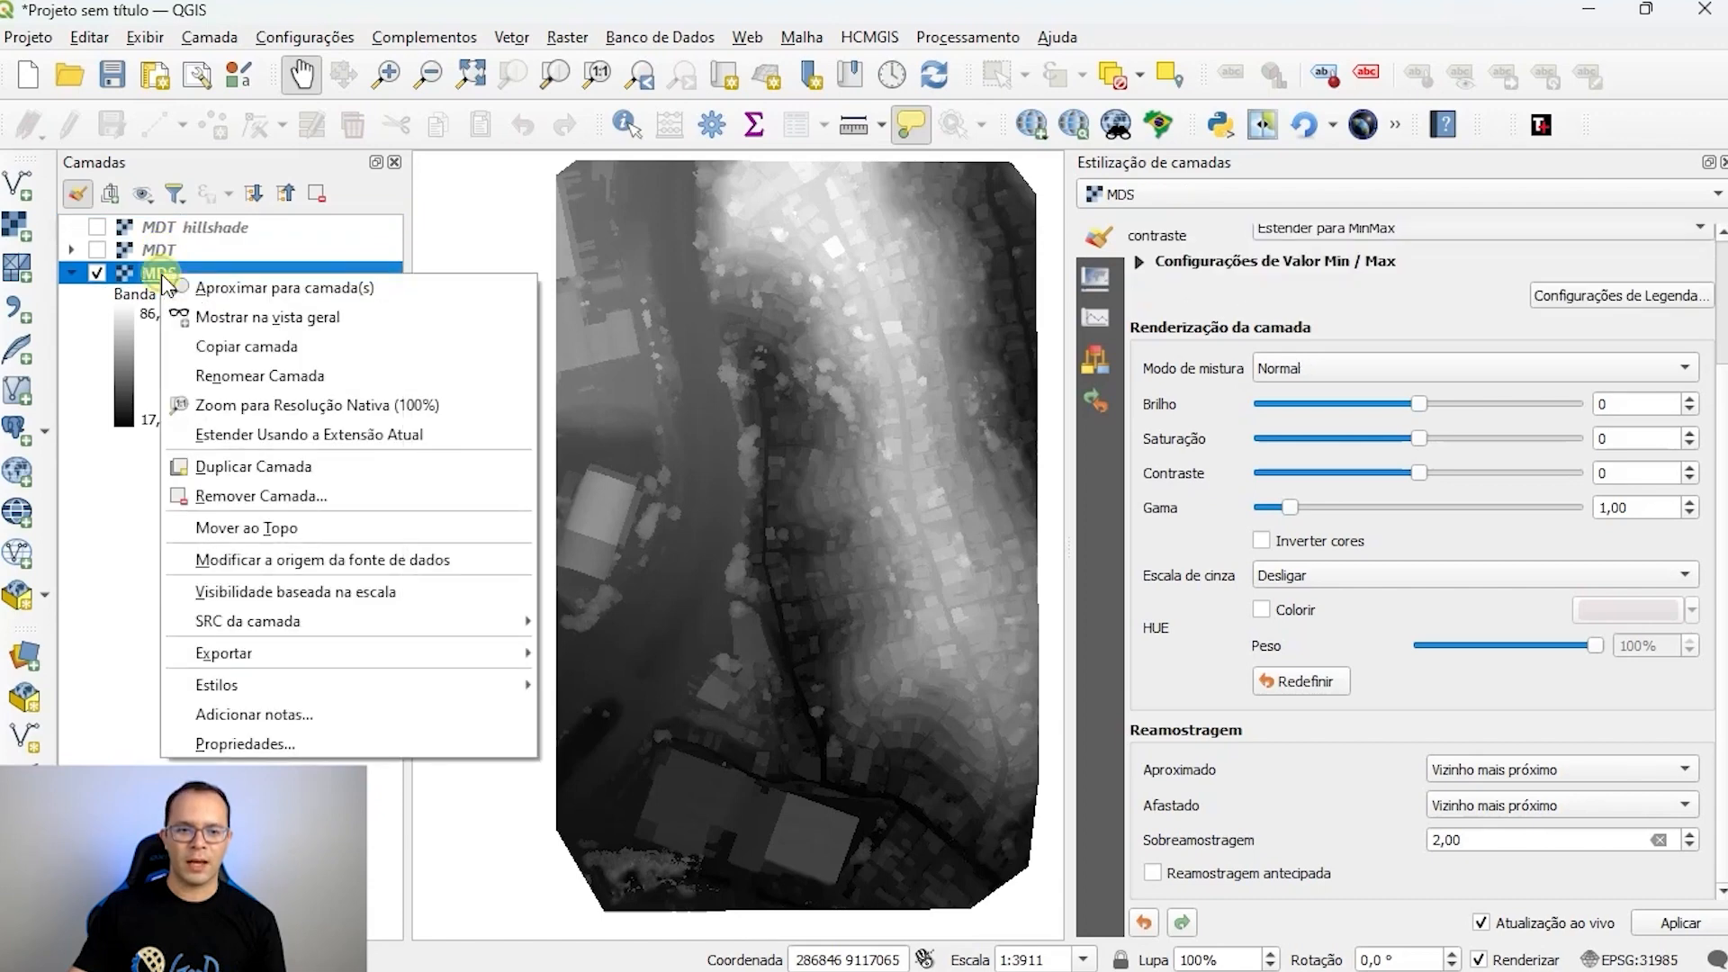
pyautogui.click(309, 463)
pyautogui.rightClick(214, 447)
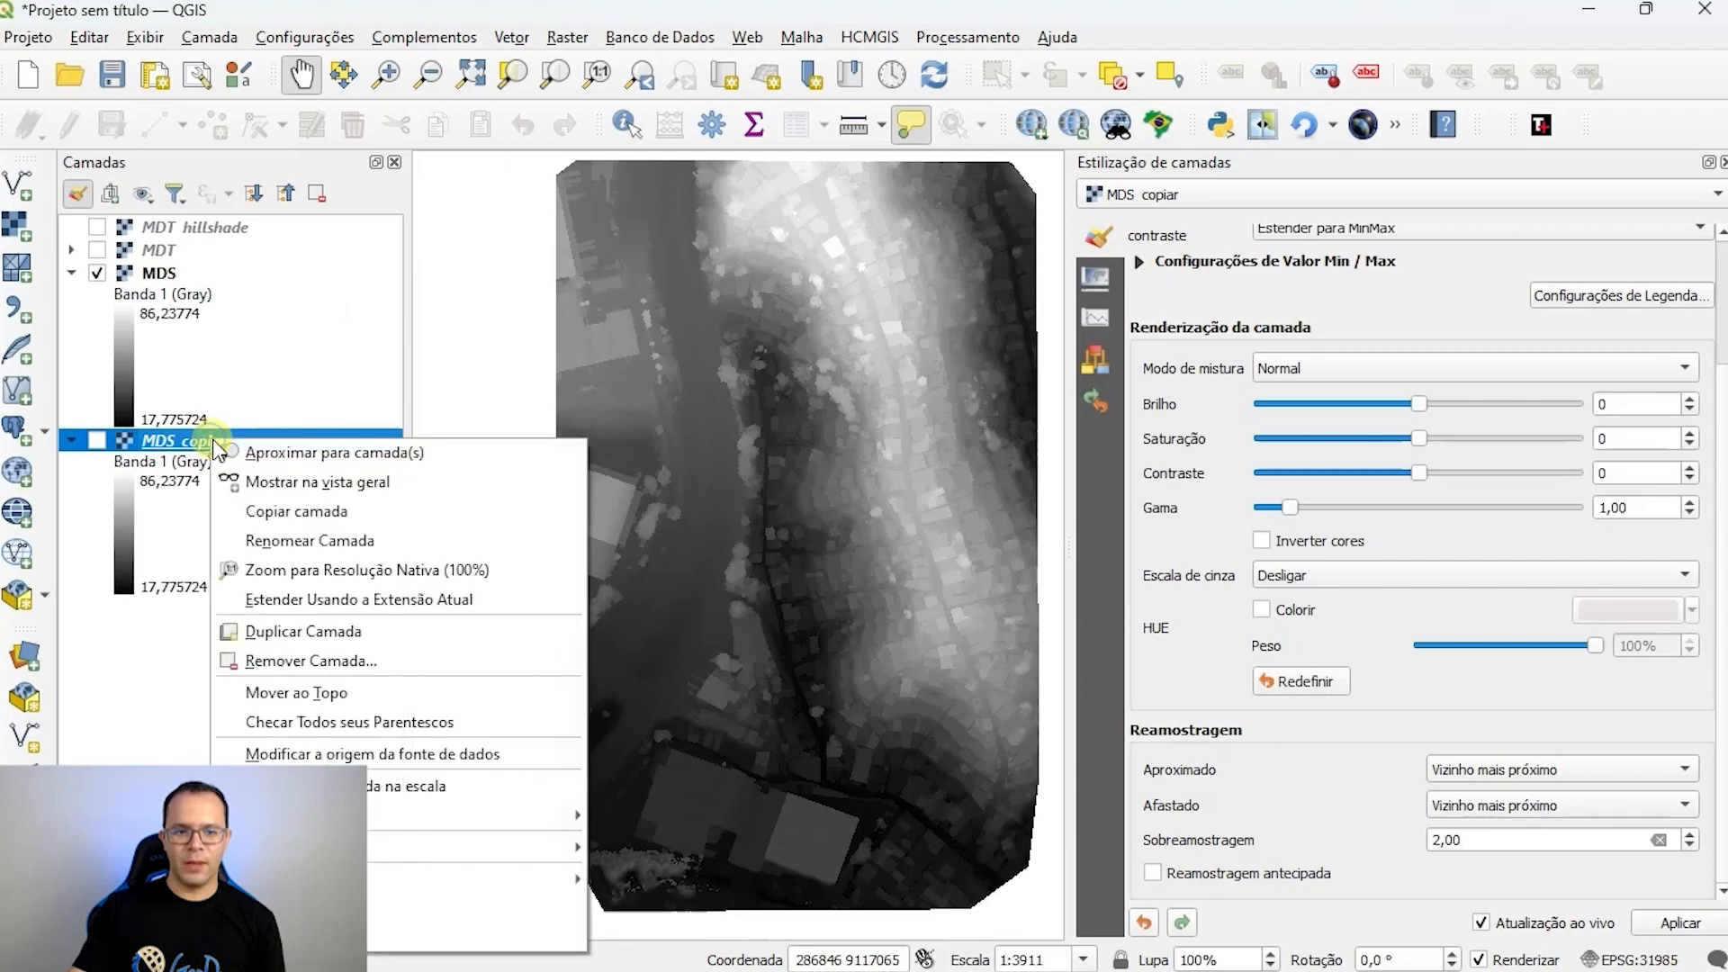
pyautogui.click(310, 540)
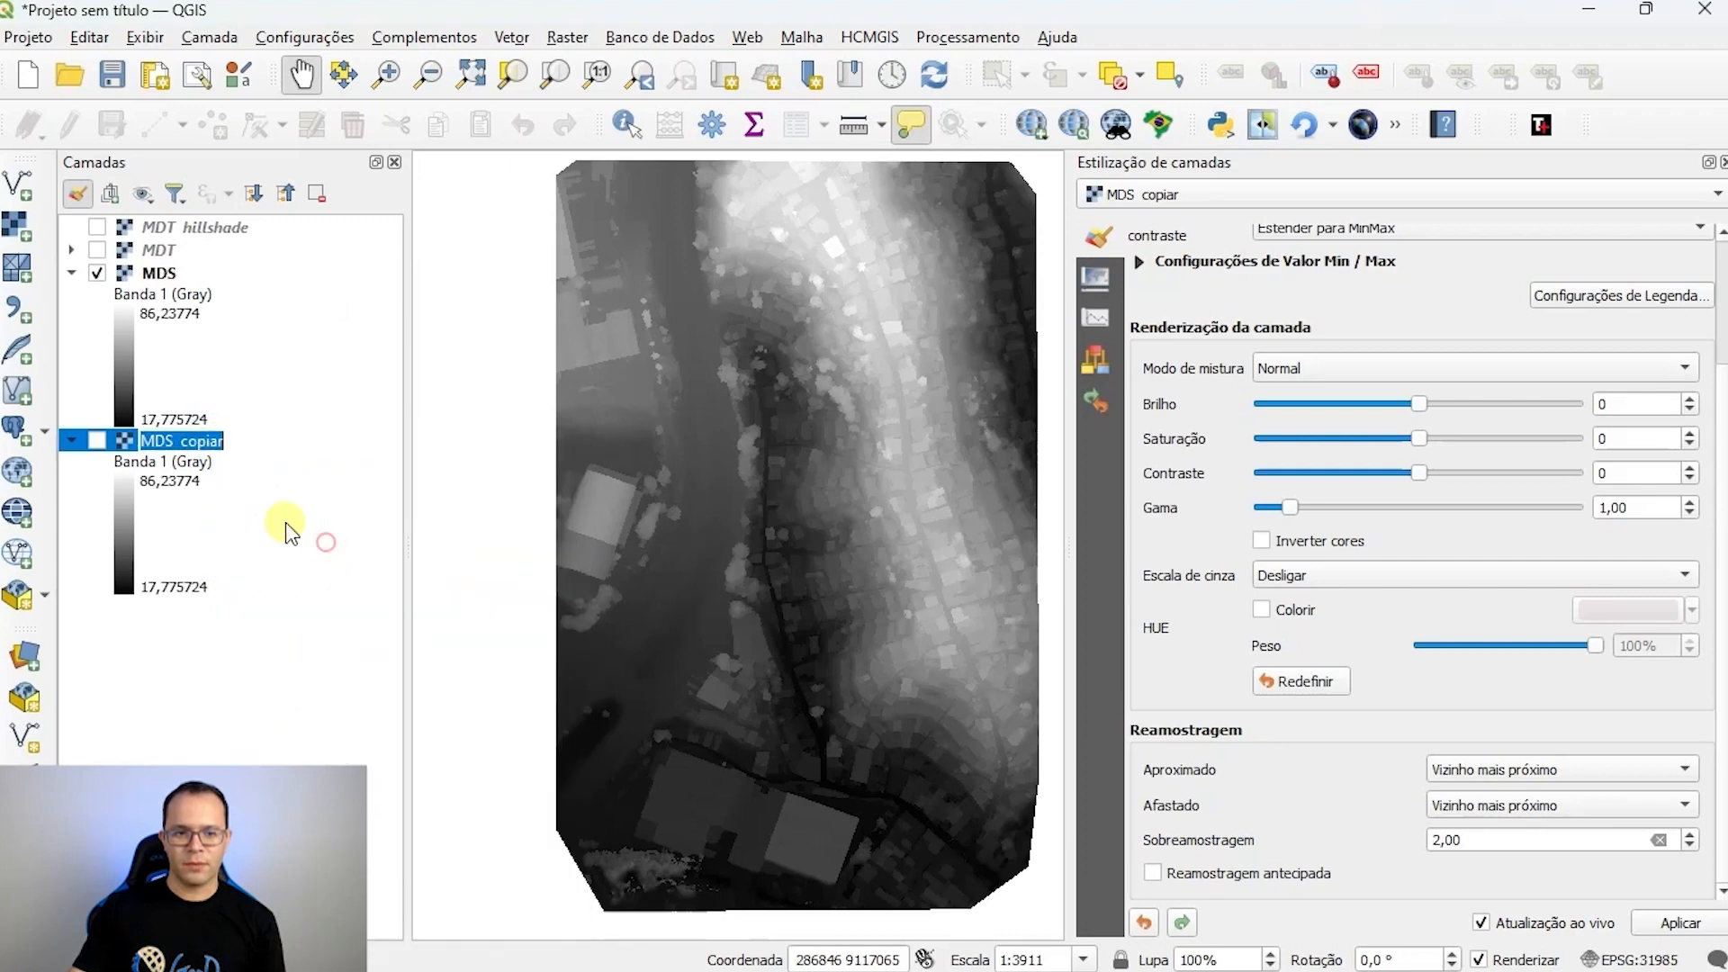
pyautogui.doubleClick(200, 441)
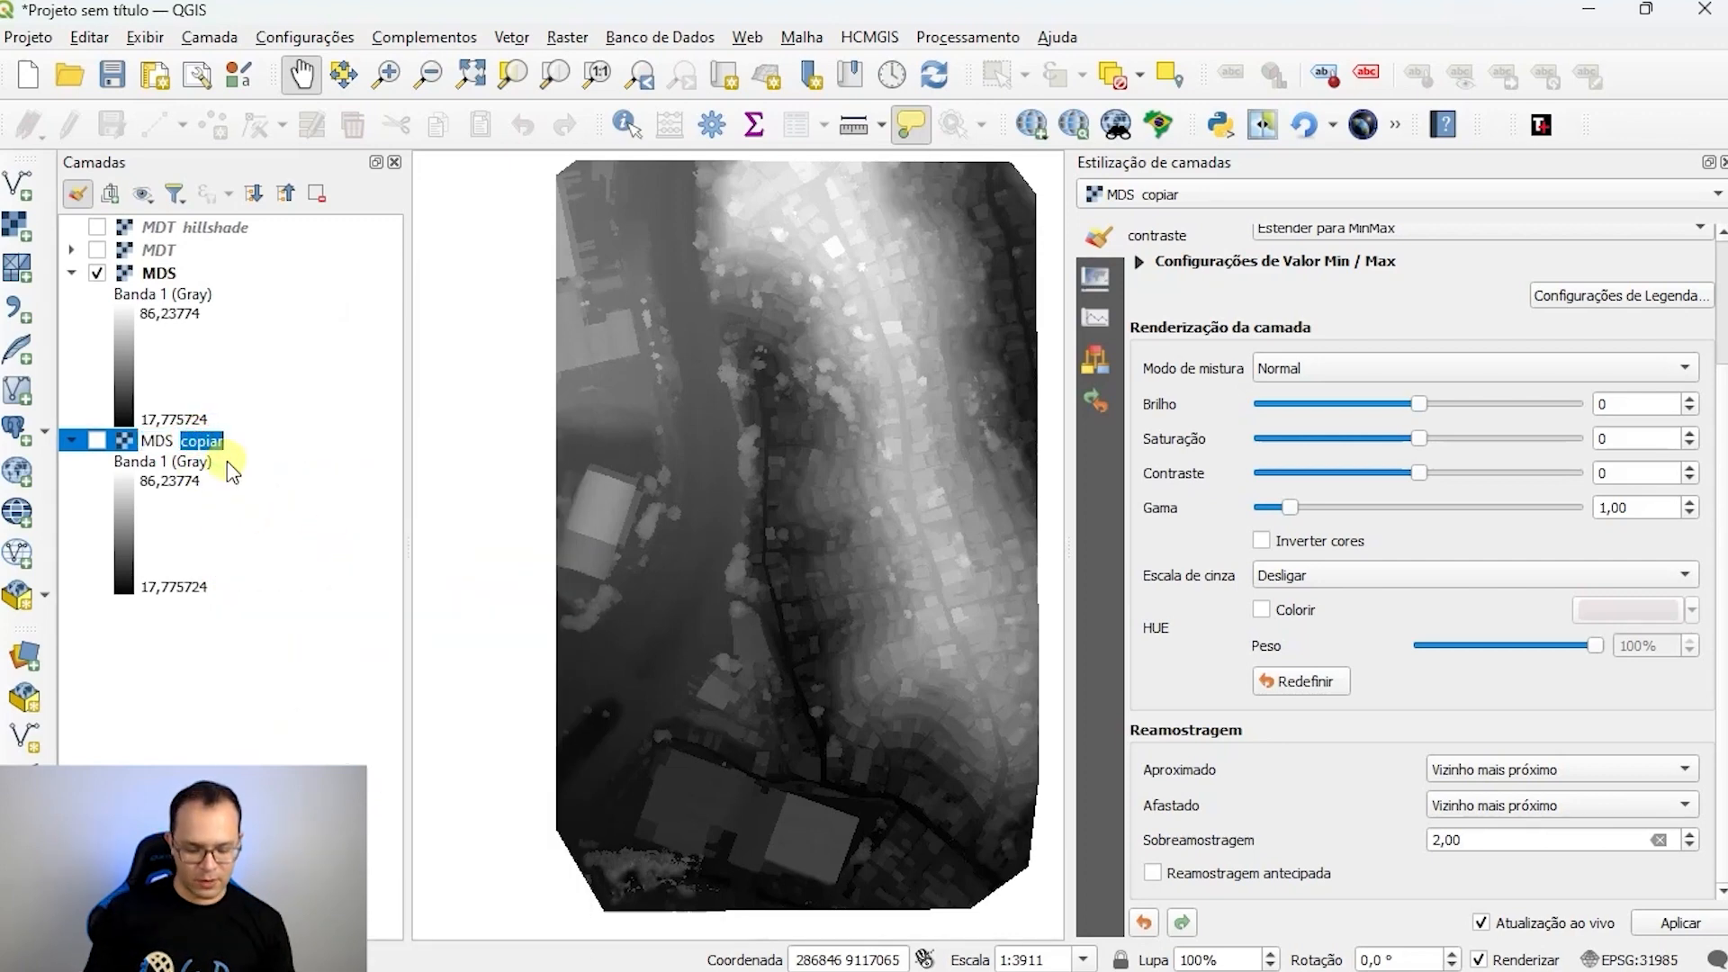
pyautogui.write('hillshad')
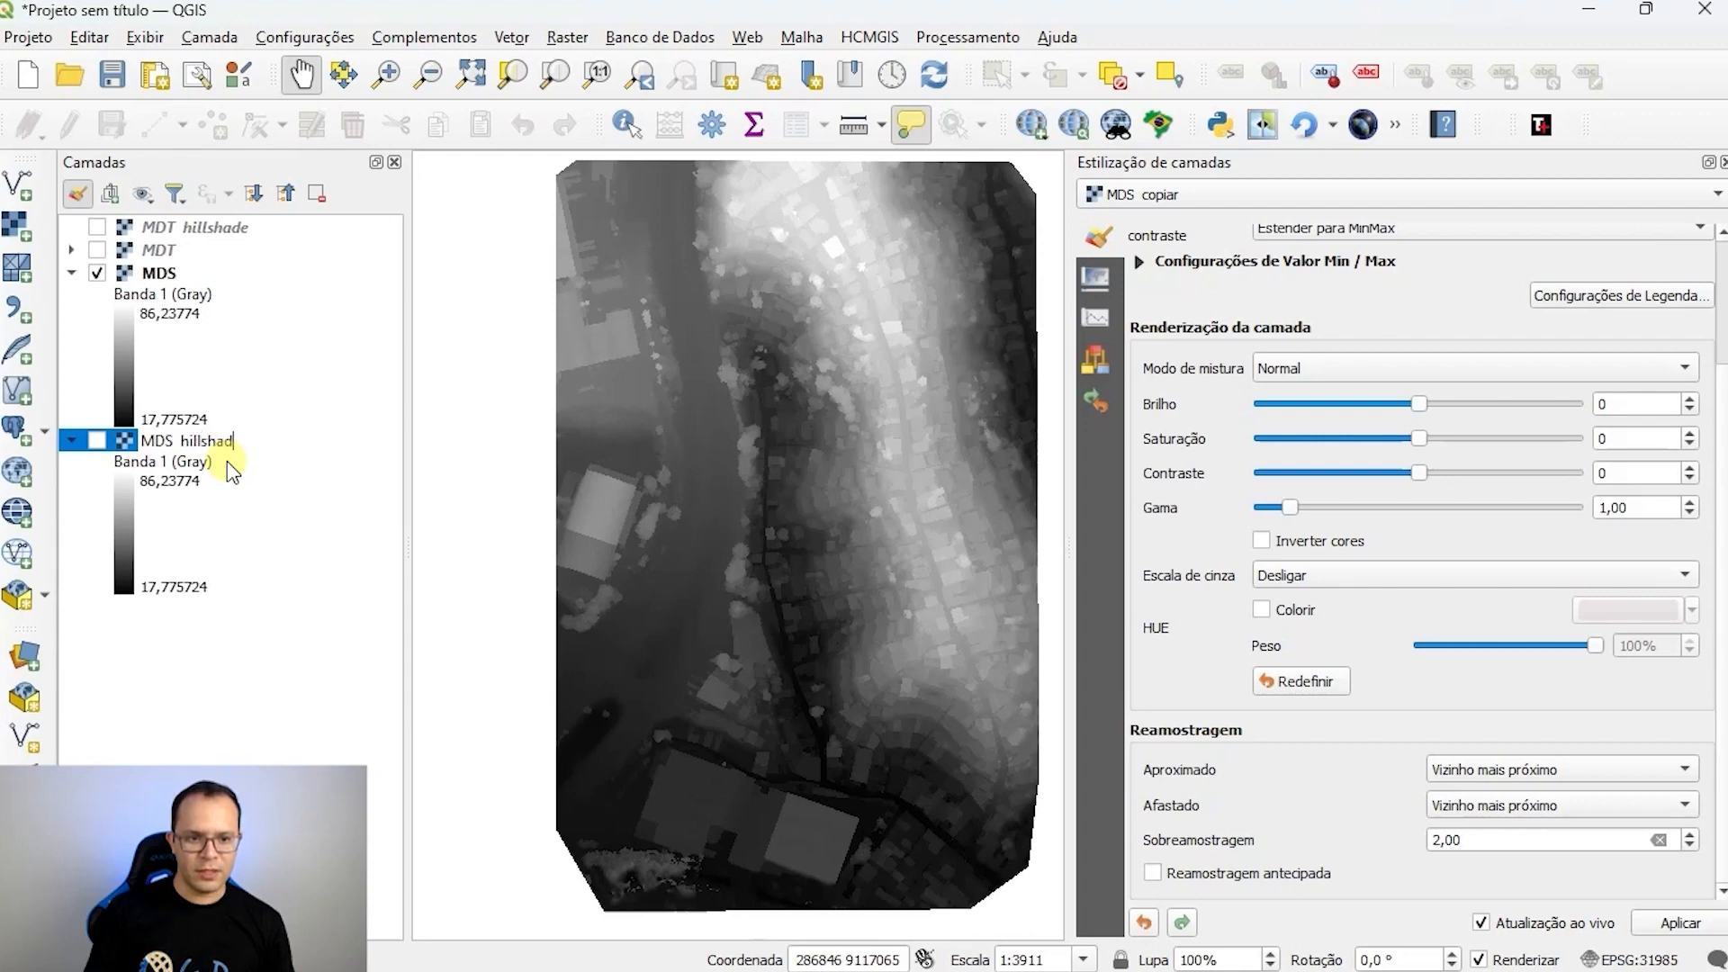
pyautogui.write('e')
pyautogui.press('Return')
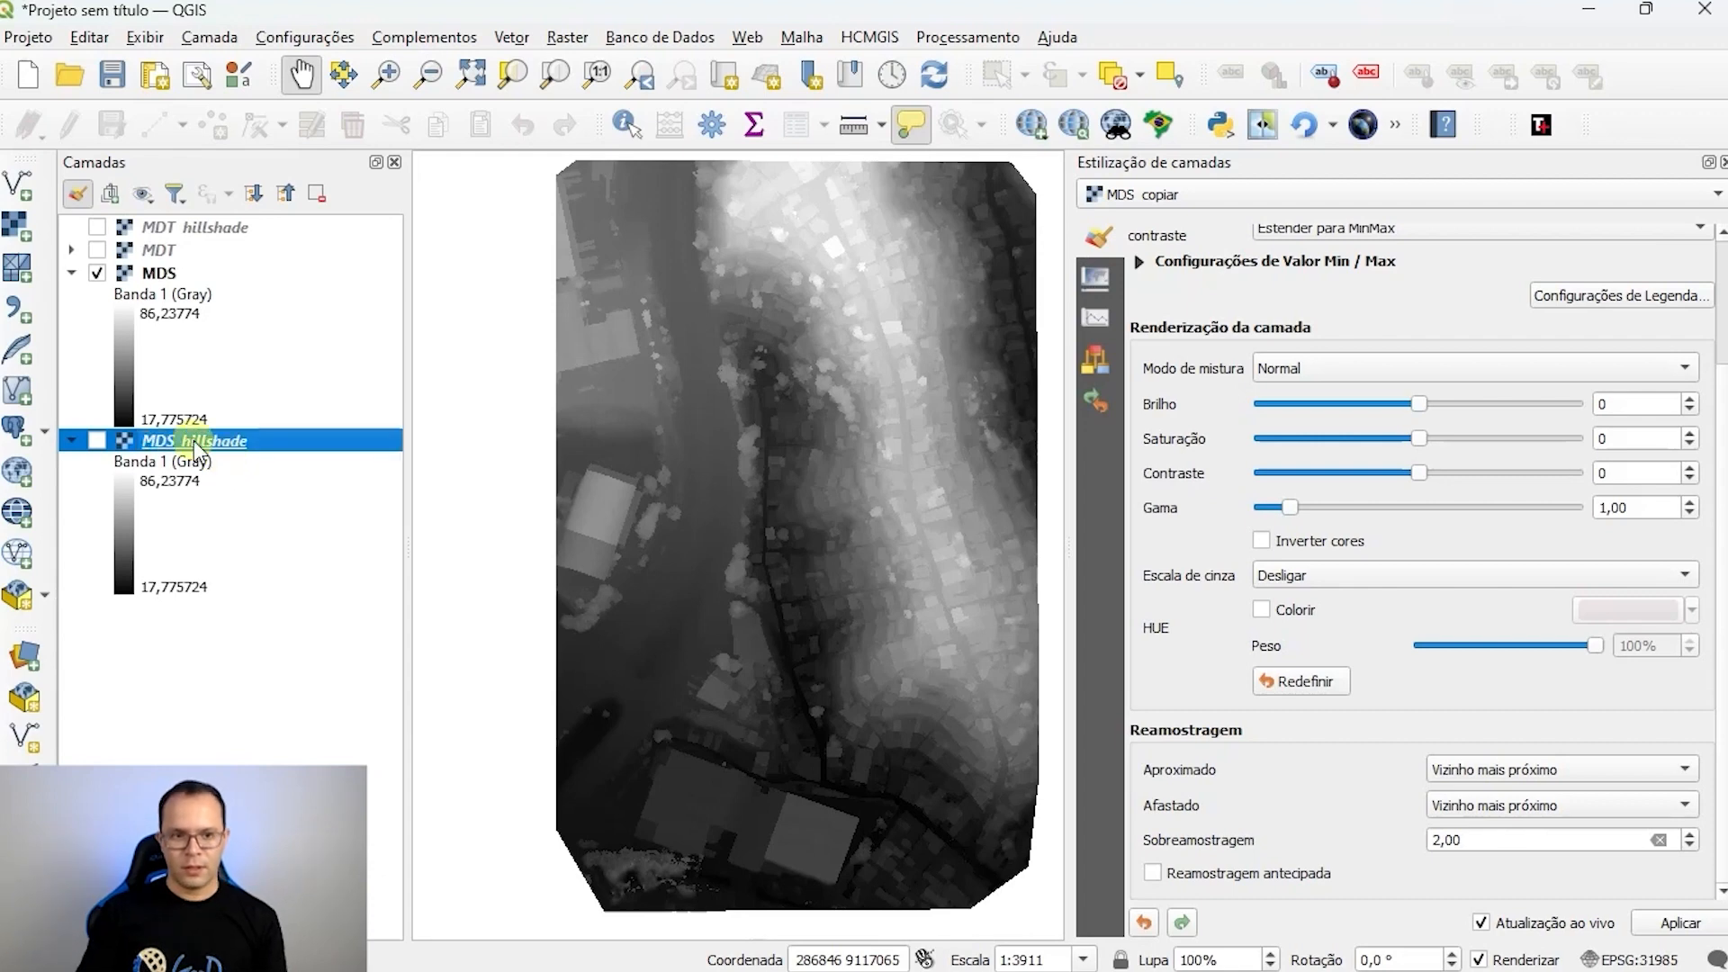
# Step: Make the MDS hillshade layer visible and move it above the MDS layer
pyautogui.click(96, 440)
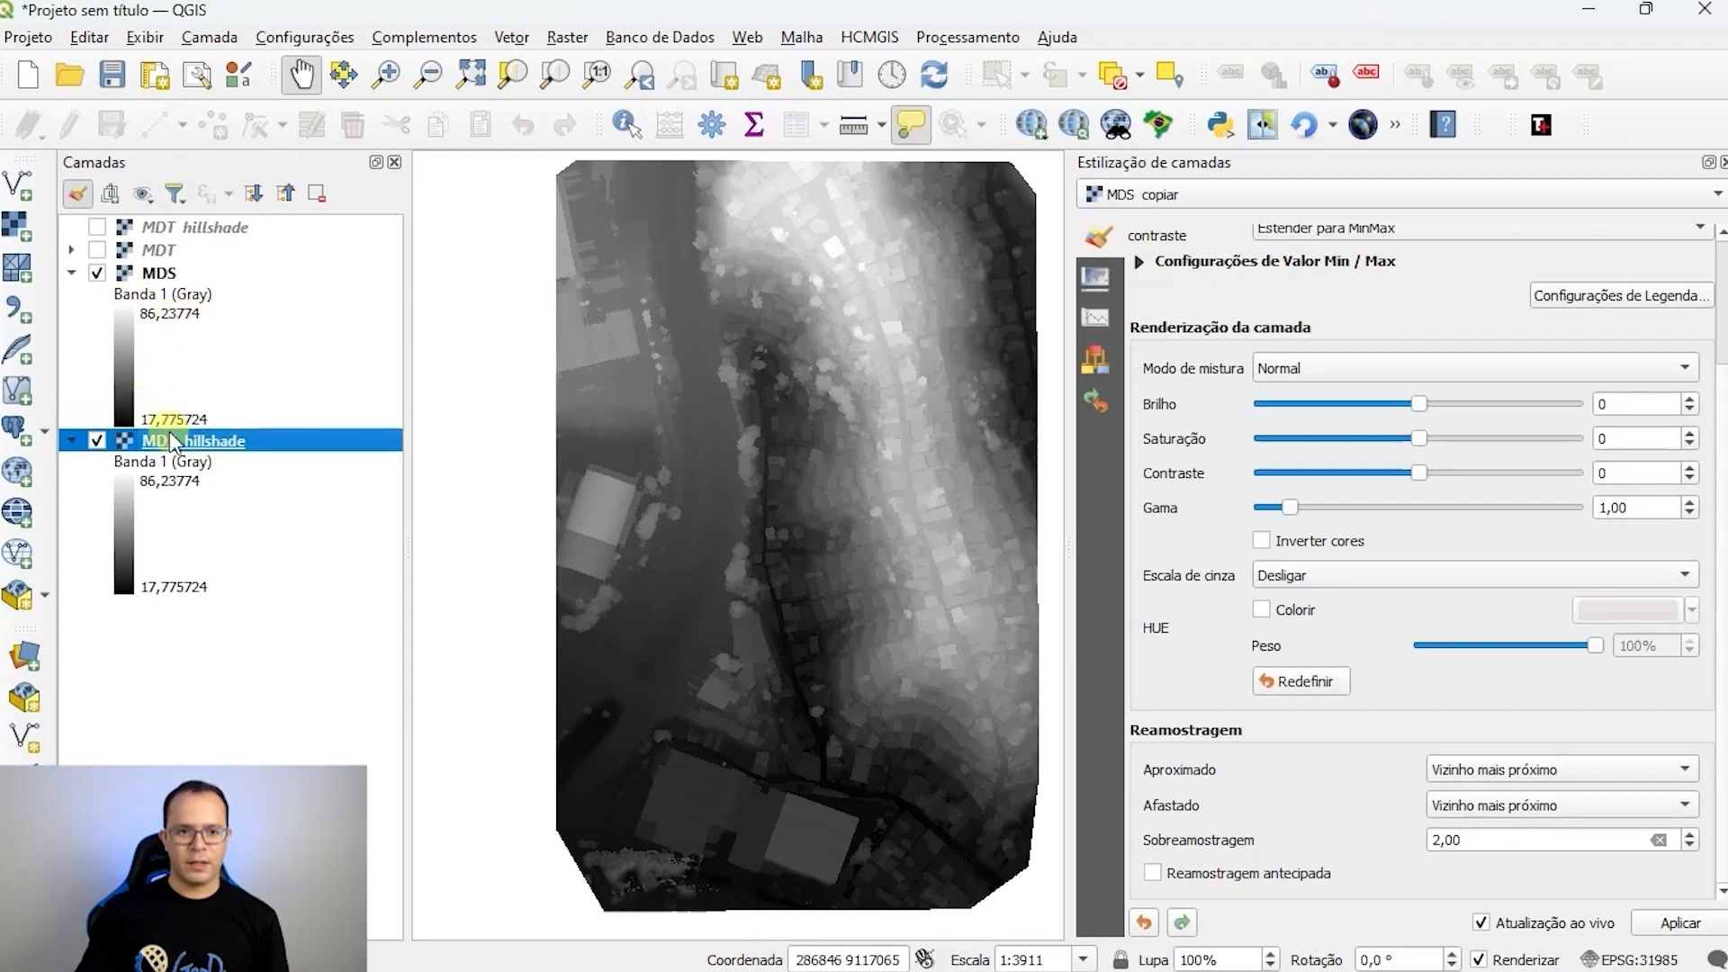
pyautogui.moveTo(171, 433); pyautogui.dragTo(256, 251)
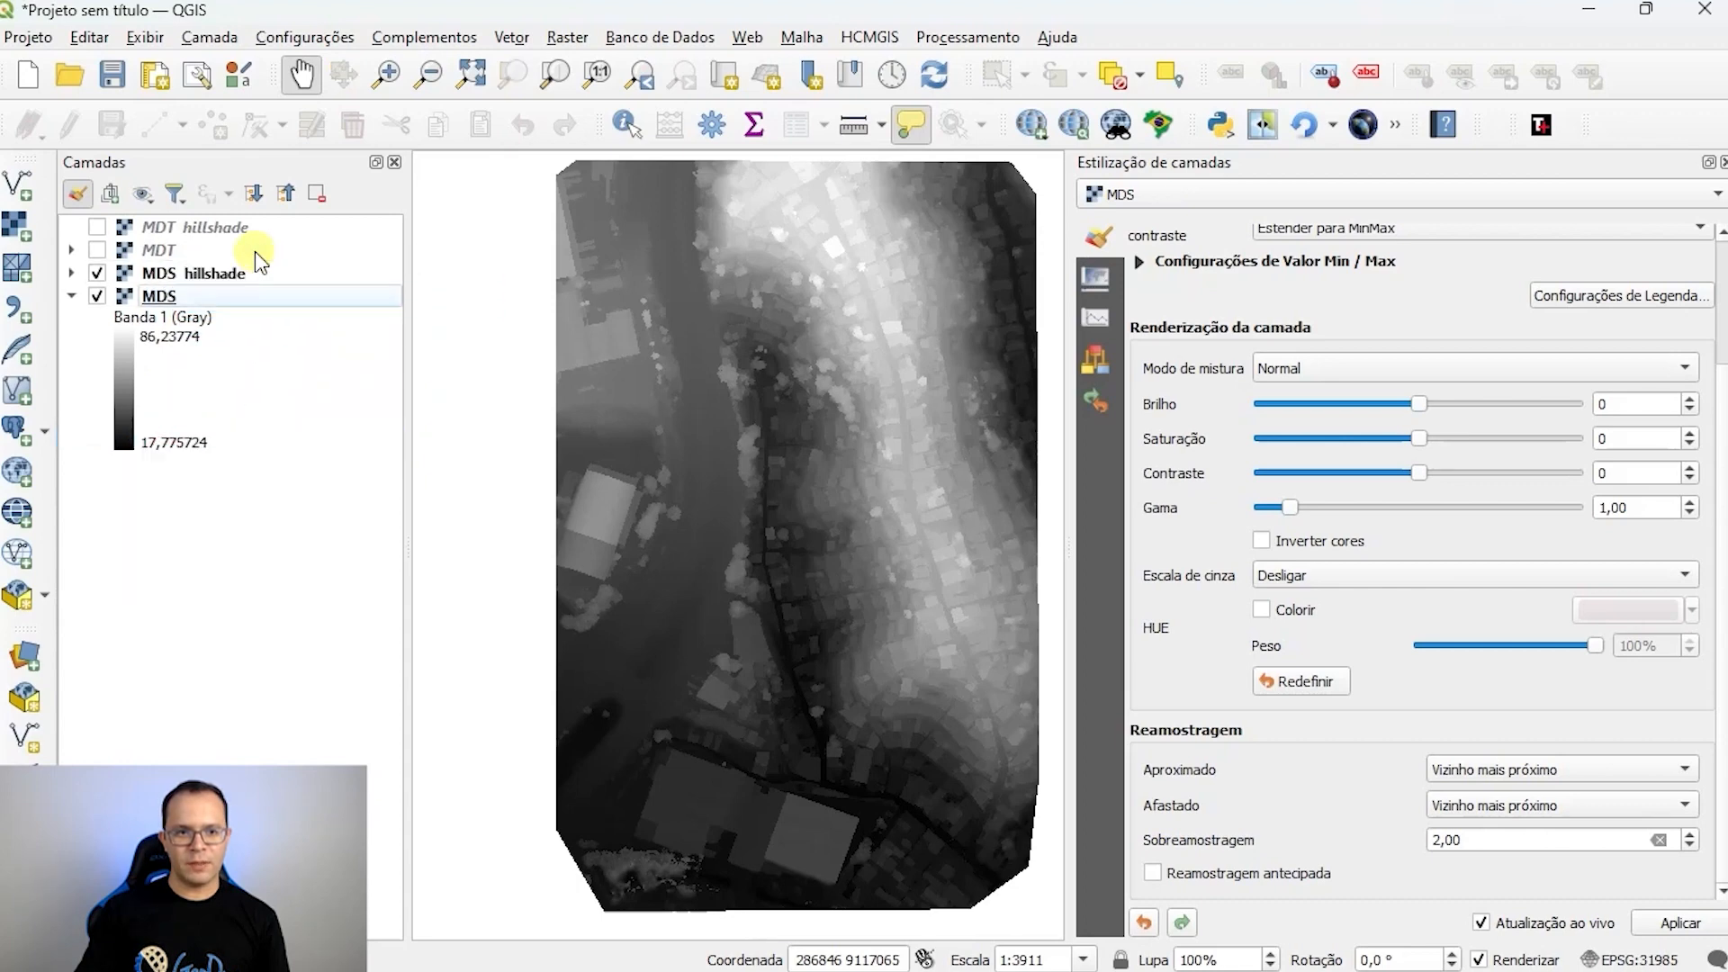
# Step: Set the MDS hillshade layer's rendering type to Sombreamento
pyautogui.click(221, 274)
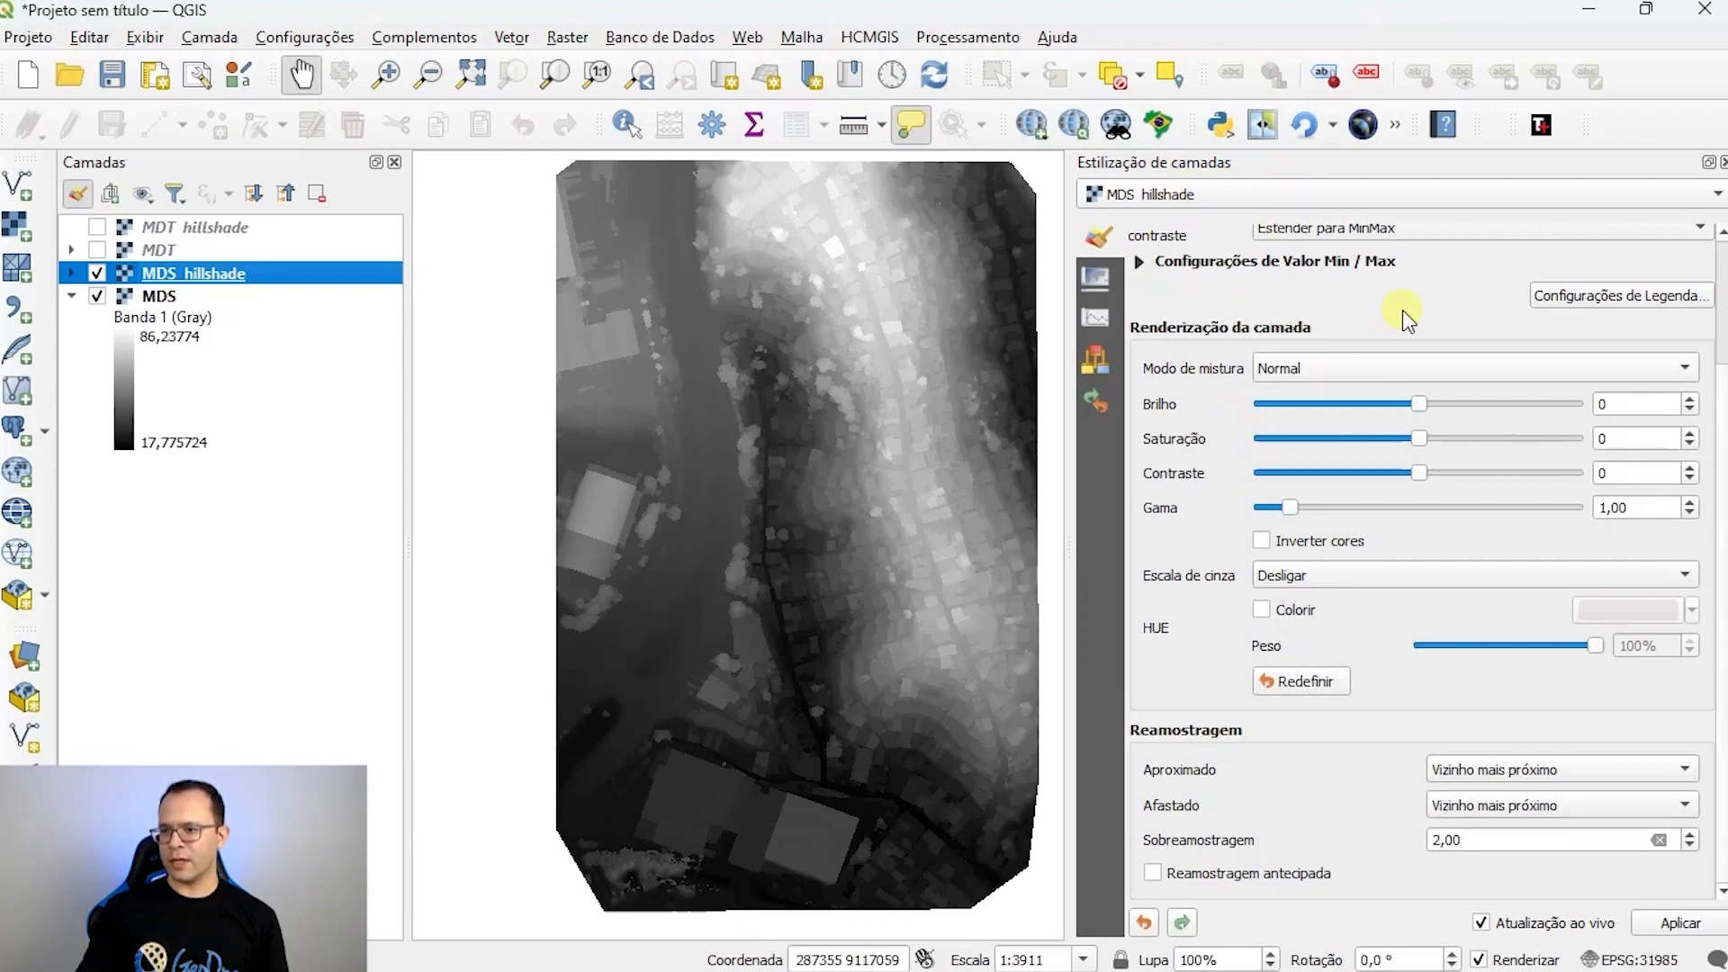
pyautogui.scroll(5, 1719, 369)
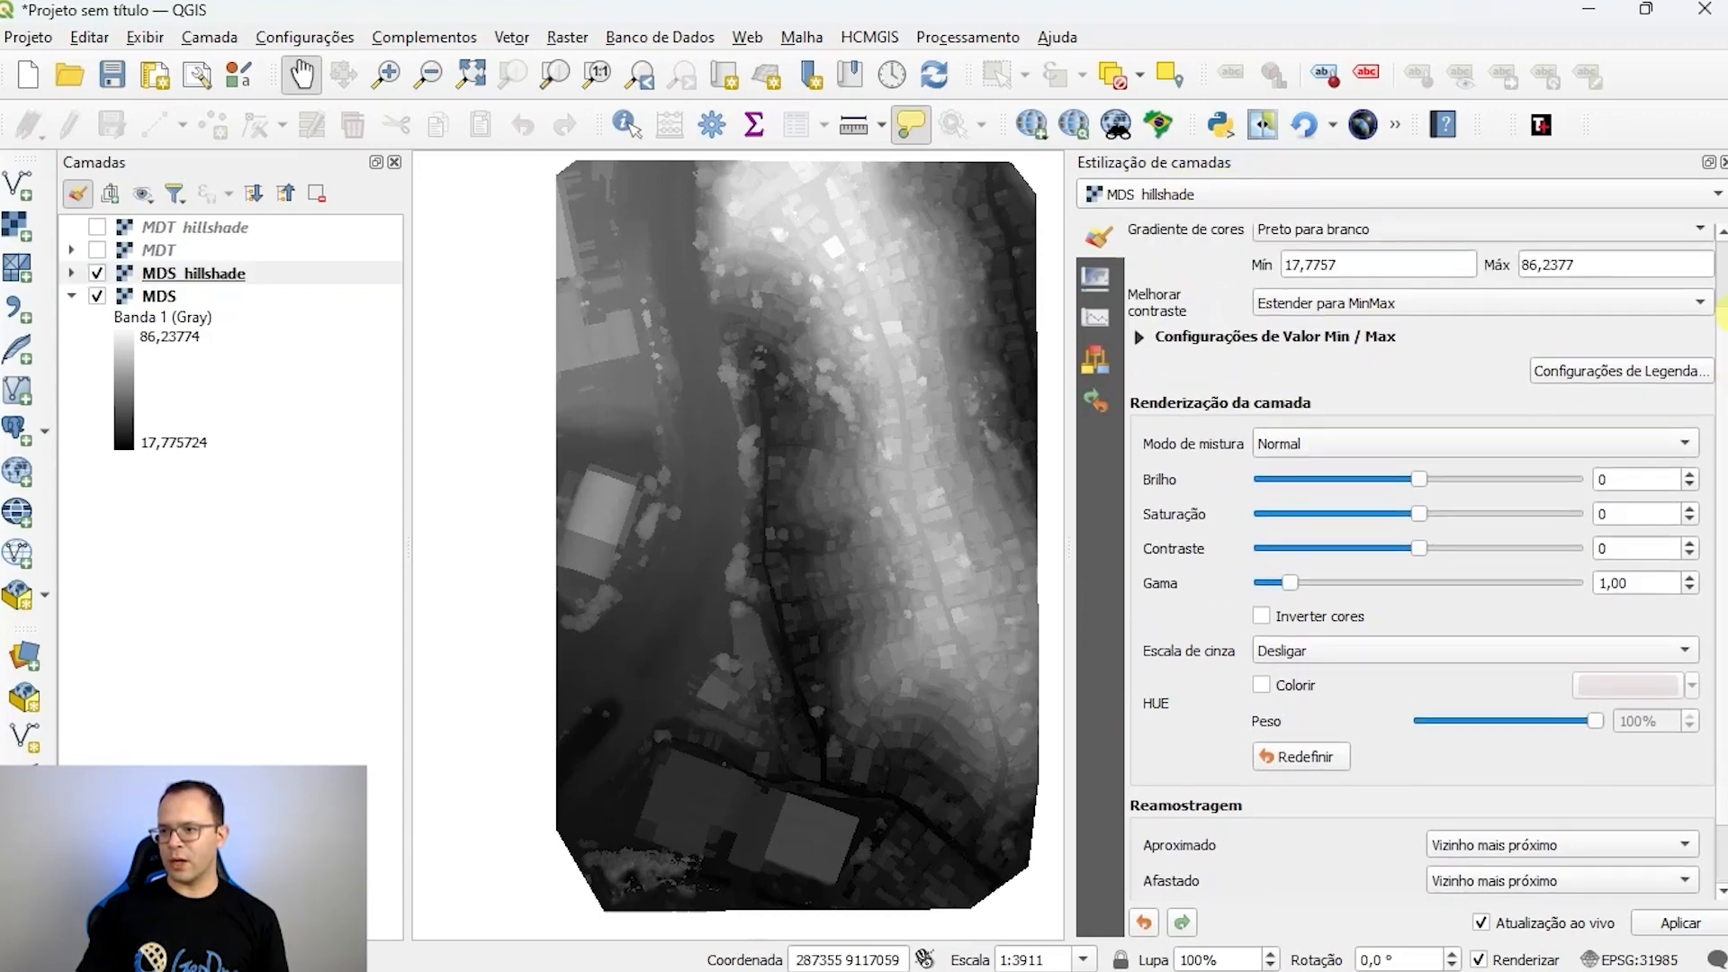
pyautogui.click(1206, 243)
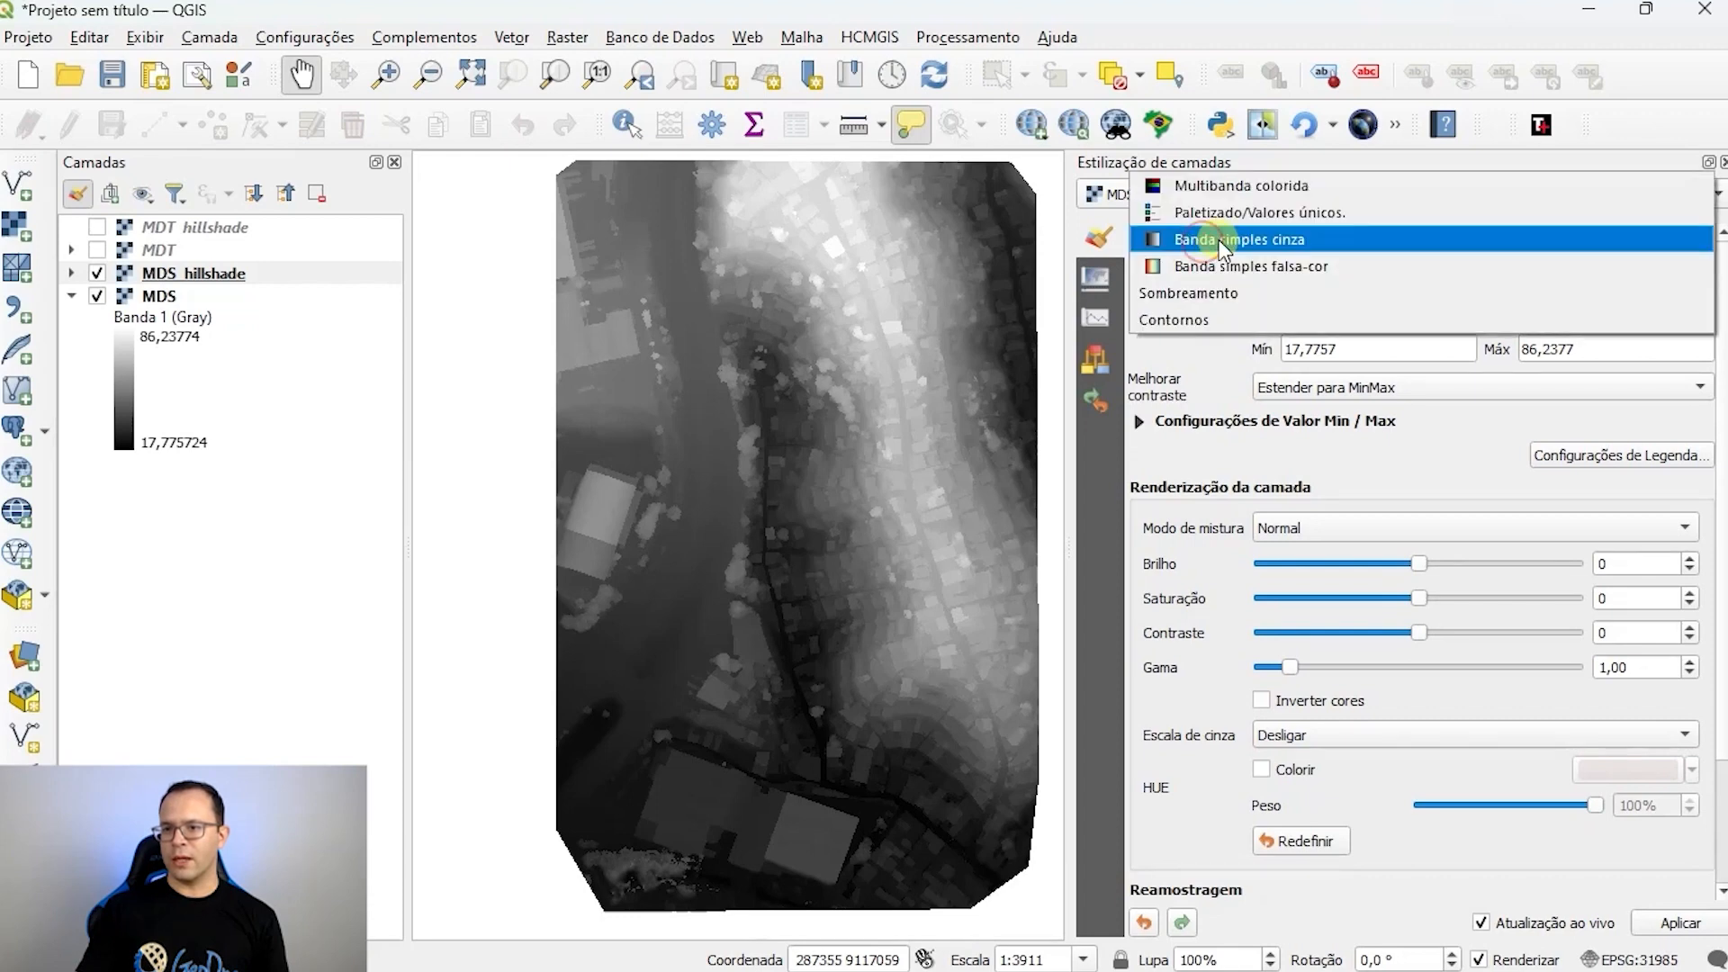
pyautogui.click(1235, 291)
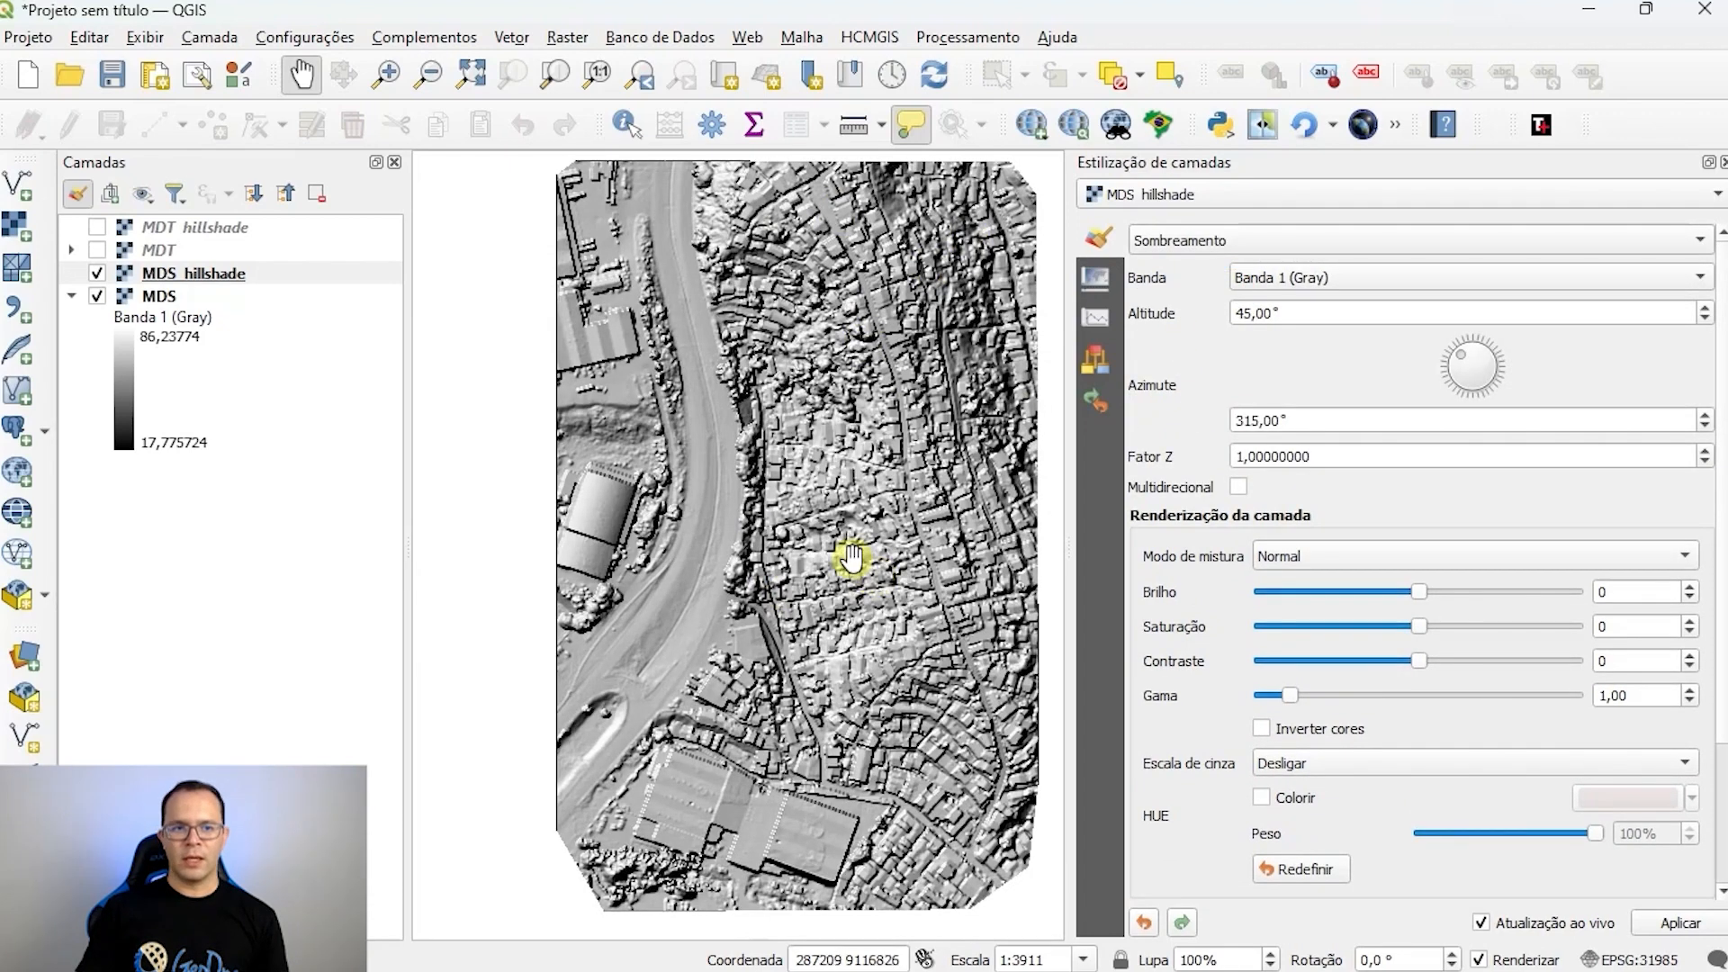
# Step: Hide the MDS hillshade and render the MDS layer as Banda simples falsa-cor with the Turbo color gradient
pyautogui.click(97, 273)
pyautogui.click(158, 296)
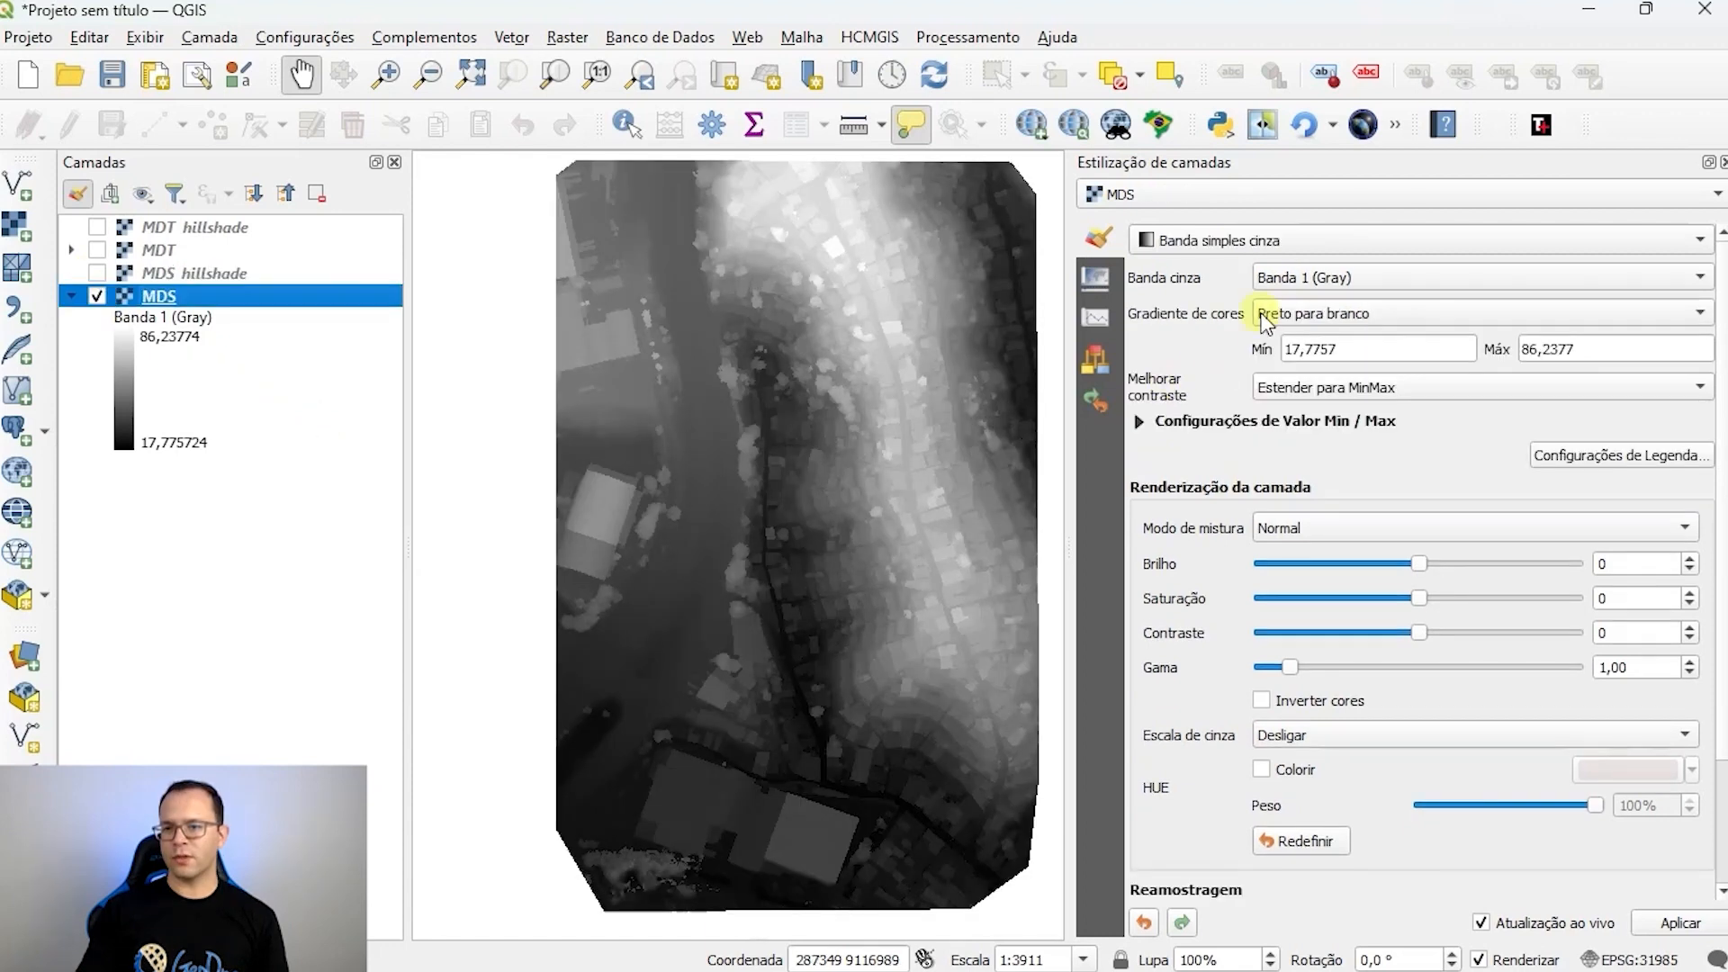
pyautogui.click(1274, 246)
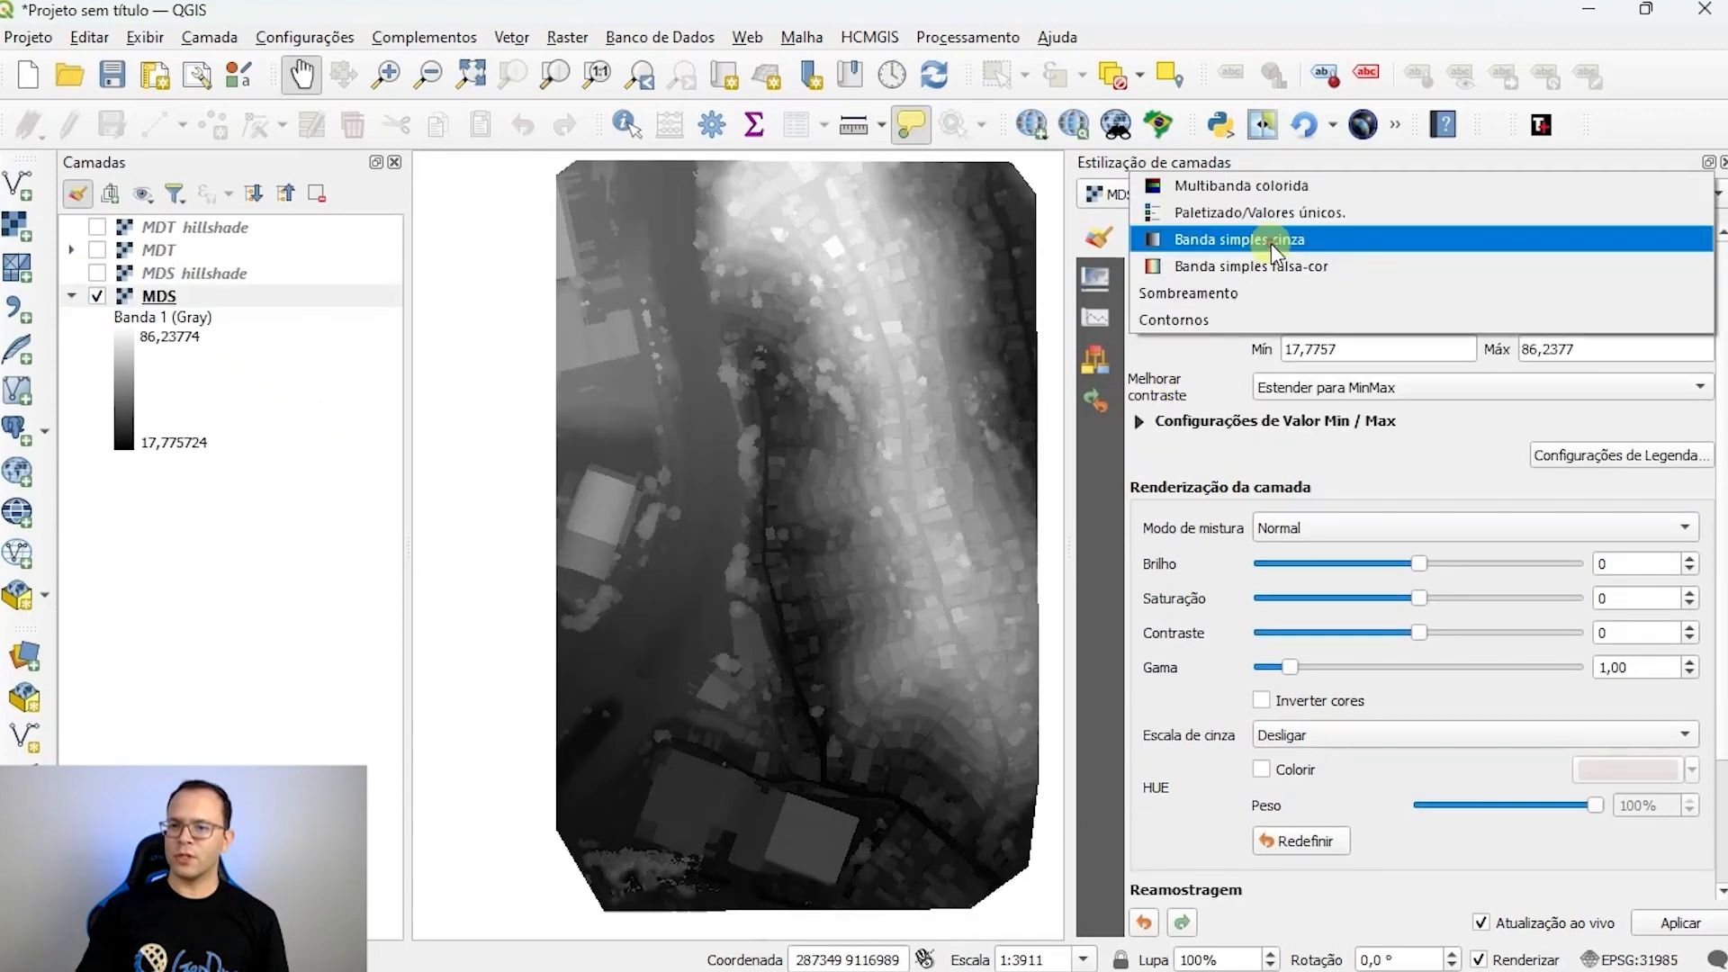
pyautogui.click(1289, 267)
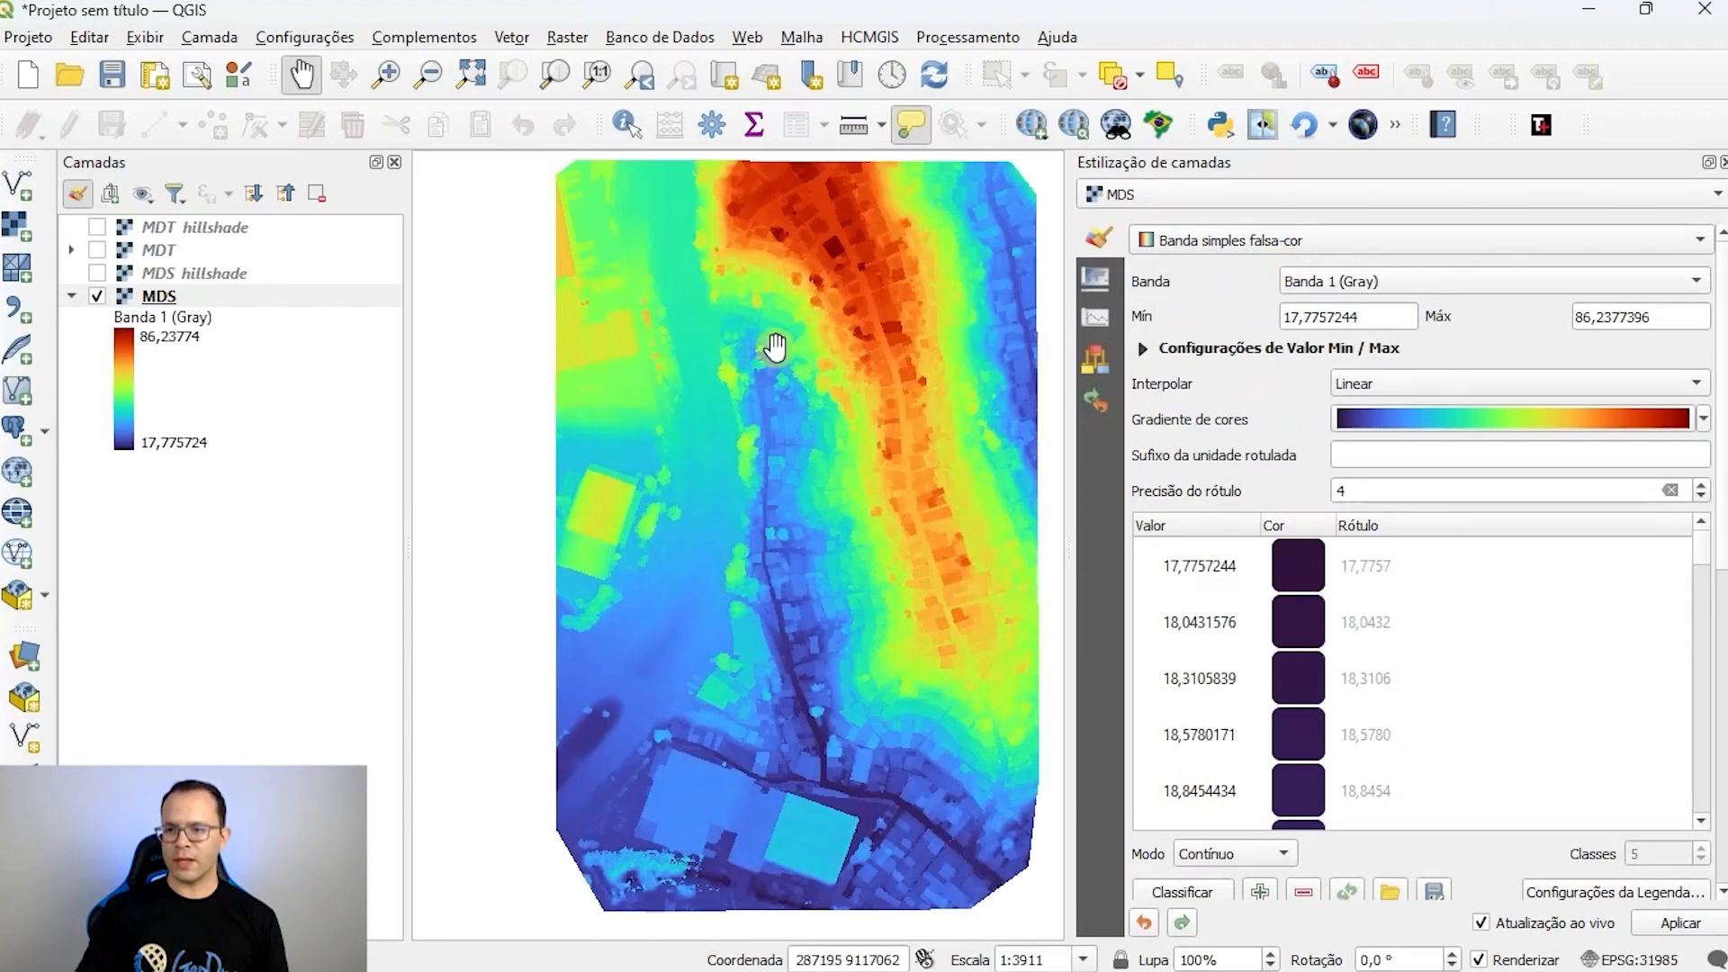
pyautogui.click(1704, 419)
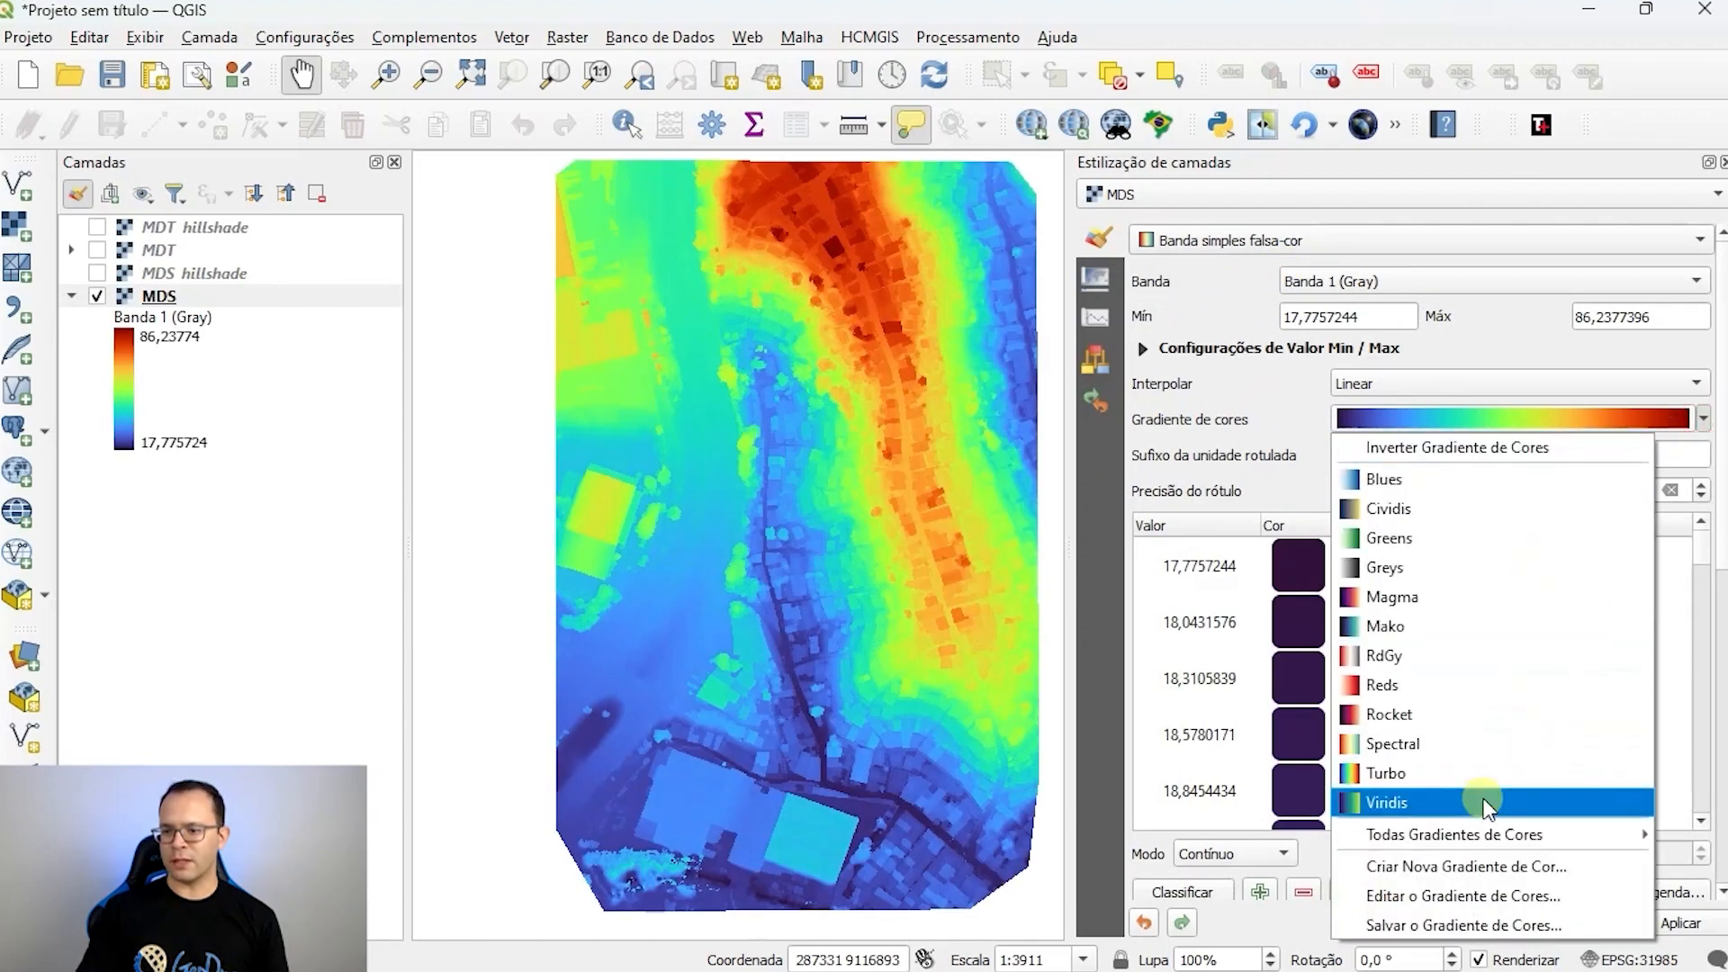
pyautogui.click(1546, 767)
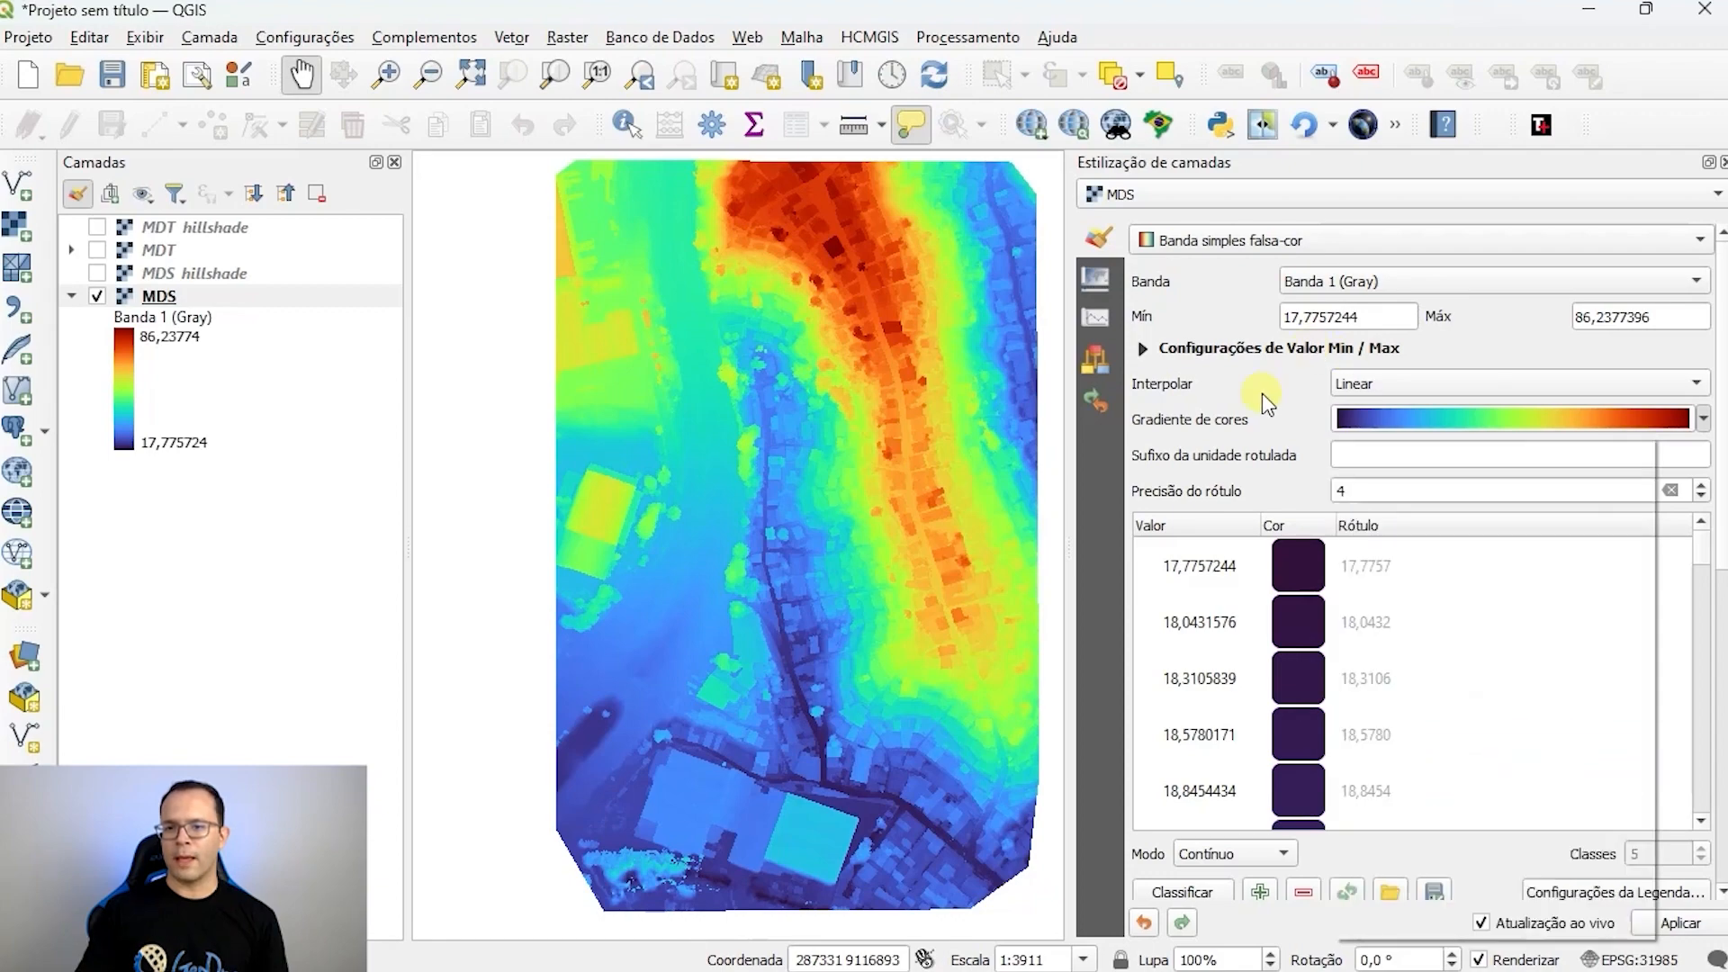
# Step: Make the MDS hillshade layer visible and set its Aproximado resampling to Bilinear
pyautogui.click(97, 274)
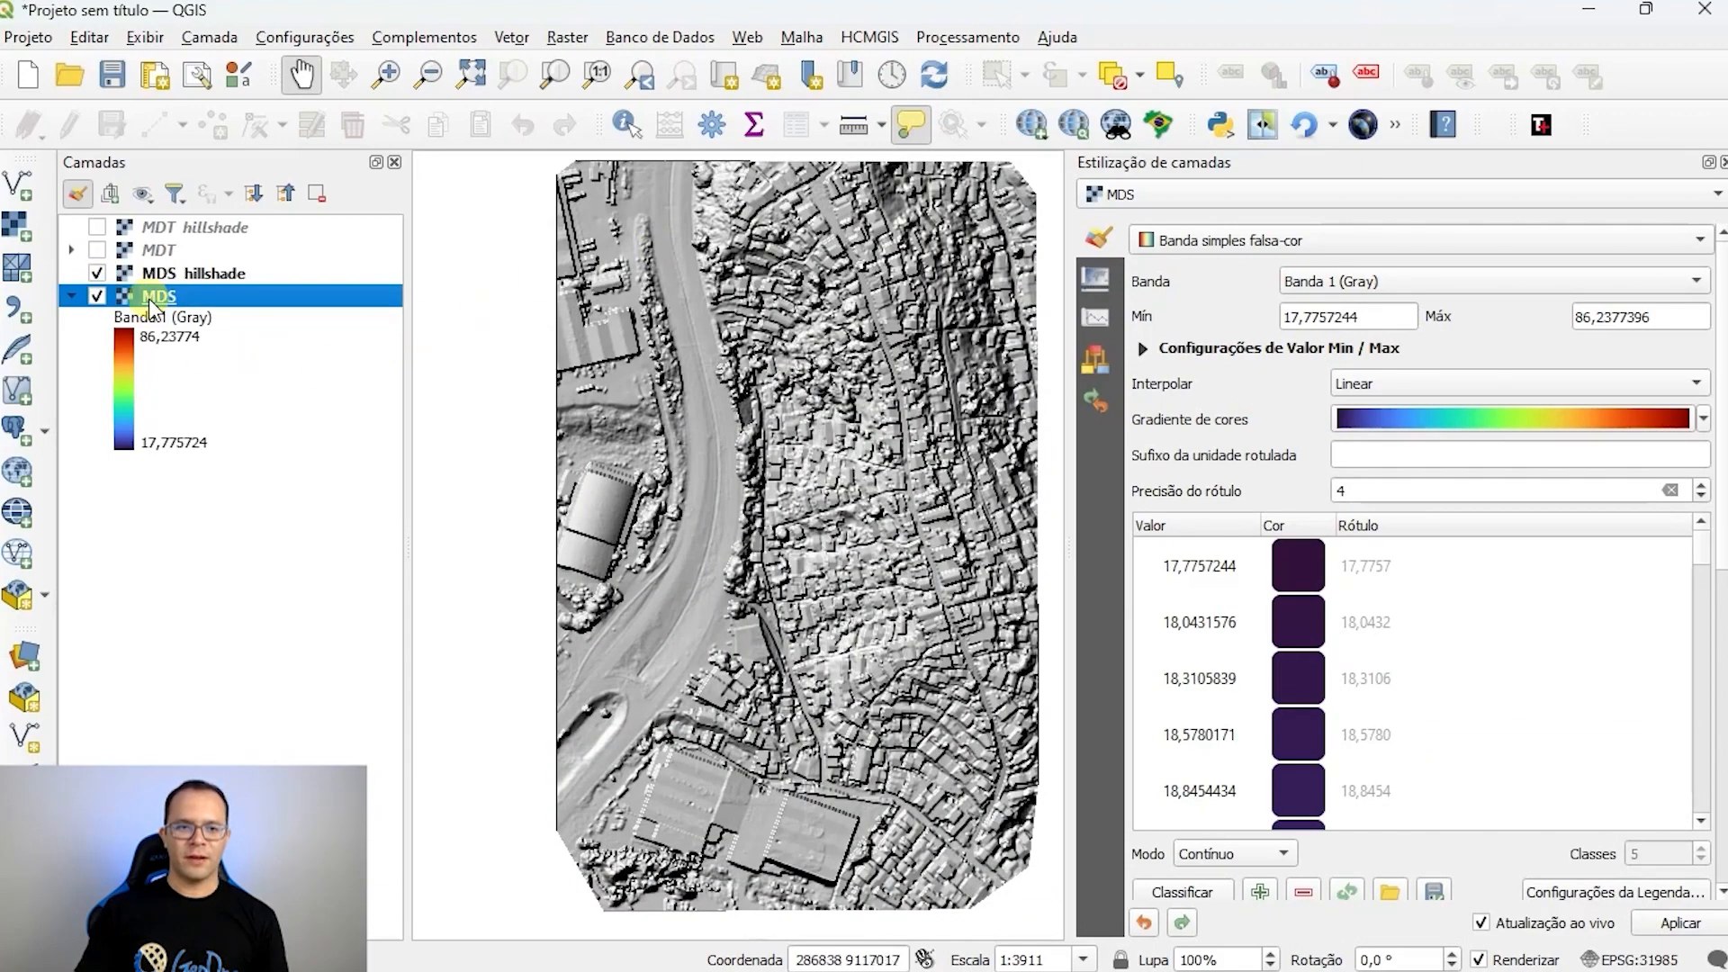
pyautogui.click(166, 273)
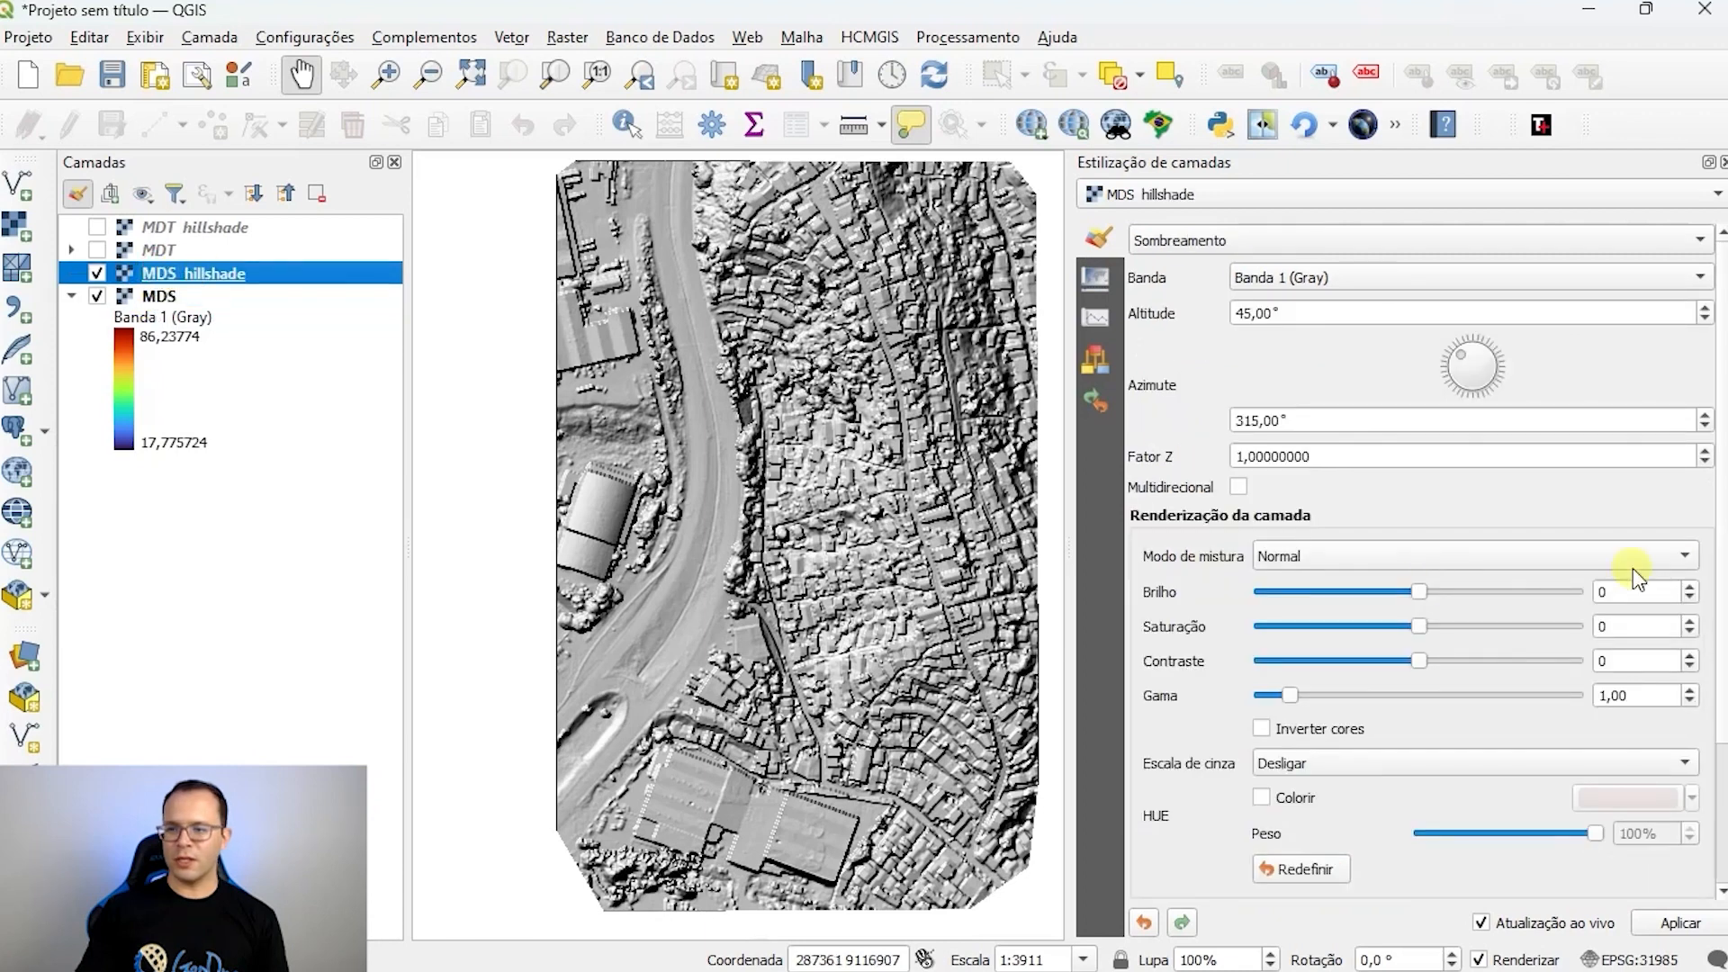
pyautogui.scroll(-3, 1721, 453)
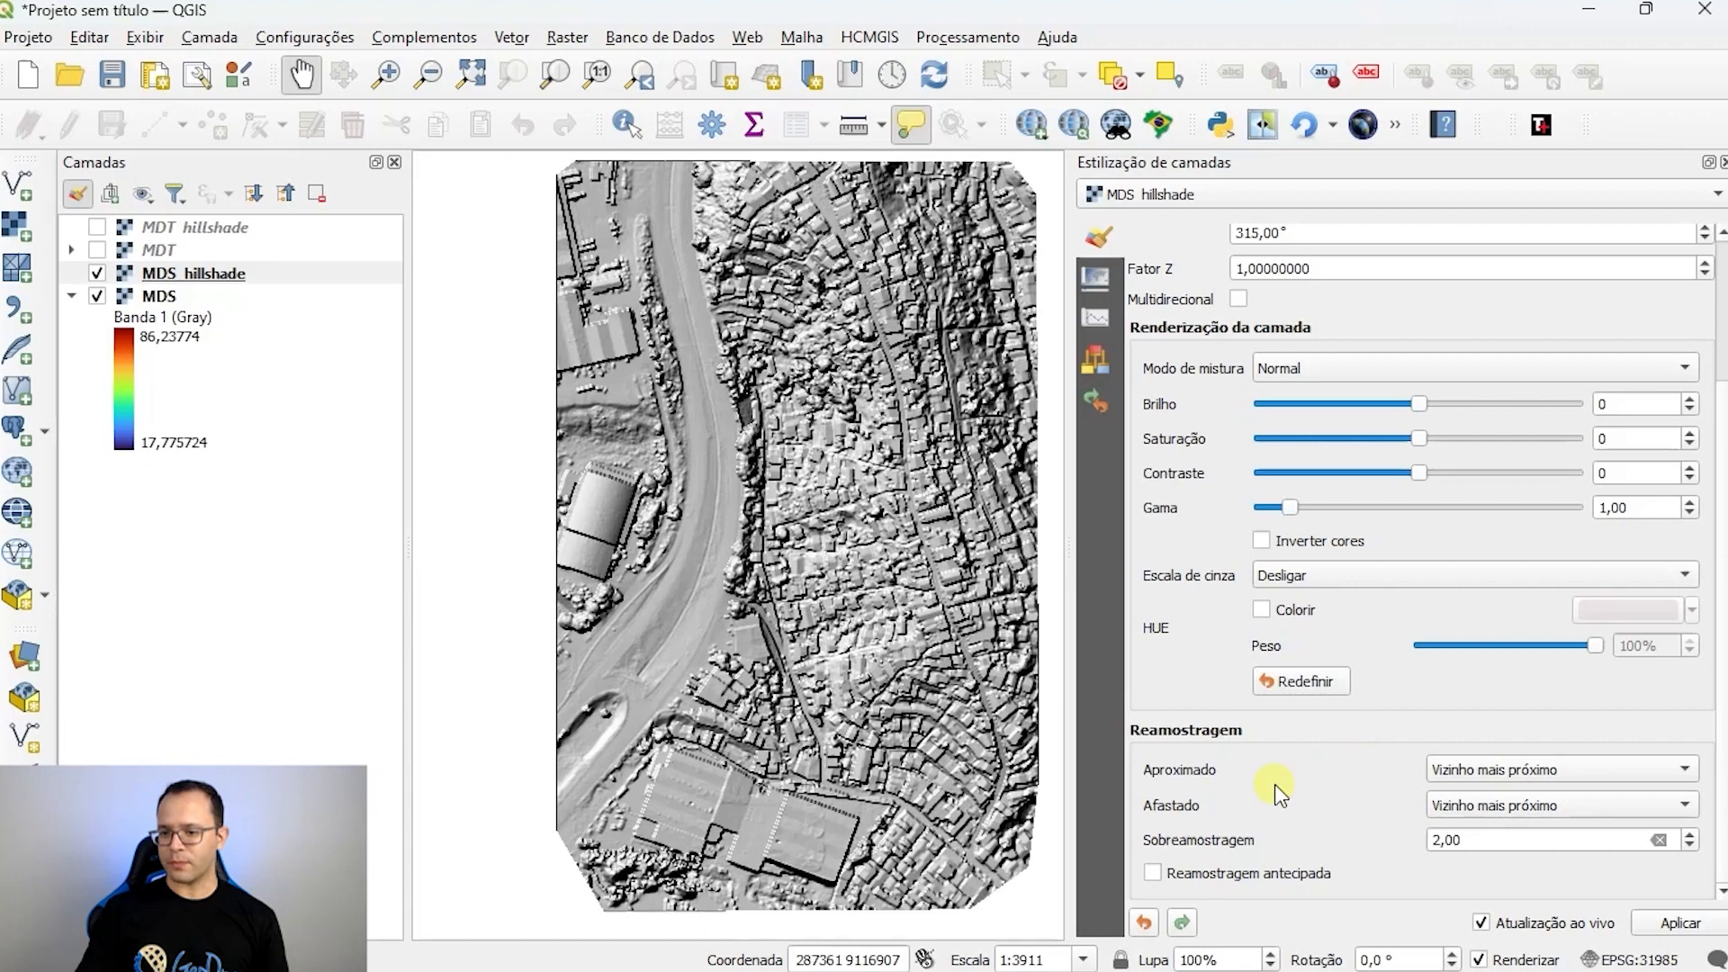
pyautogui.click(1467, 770)
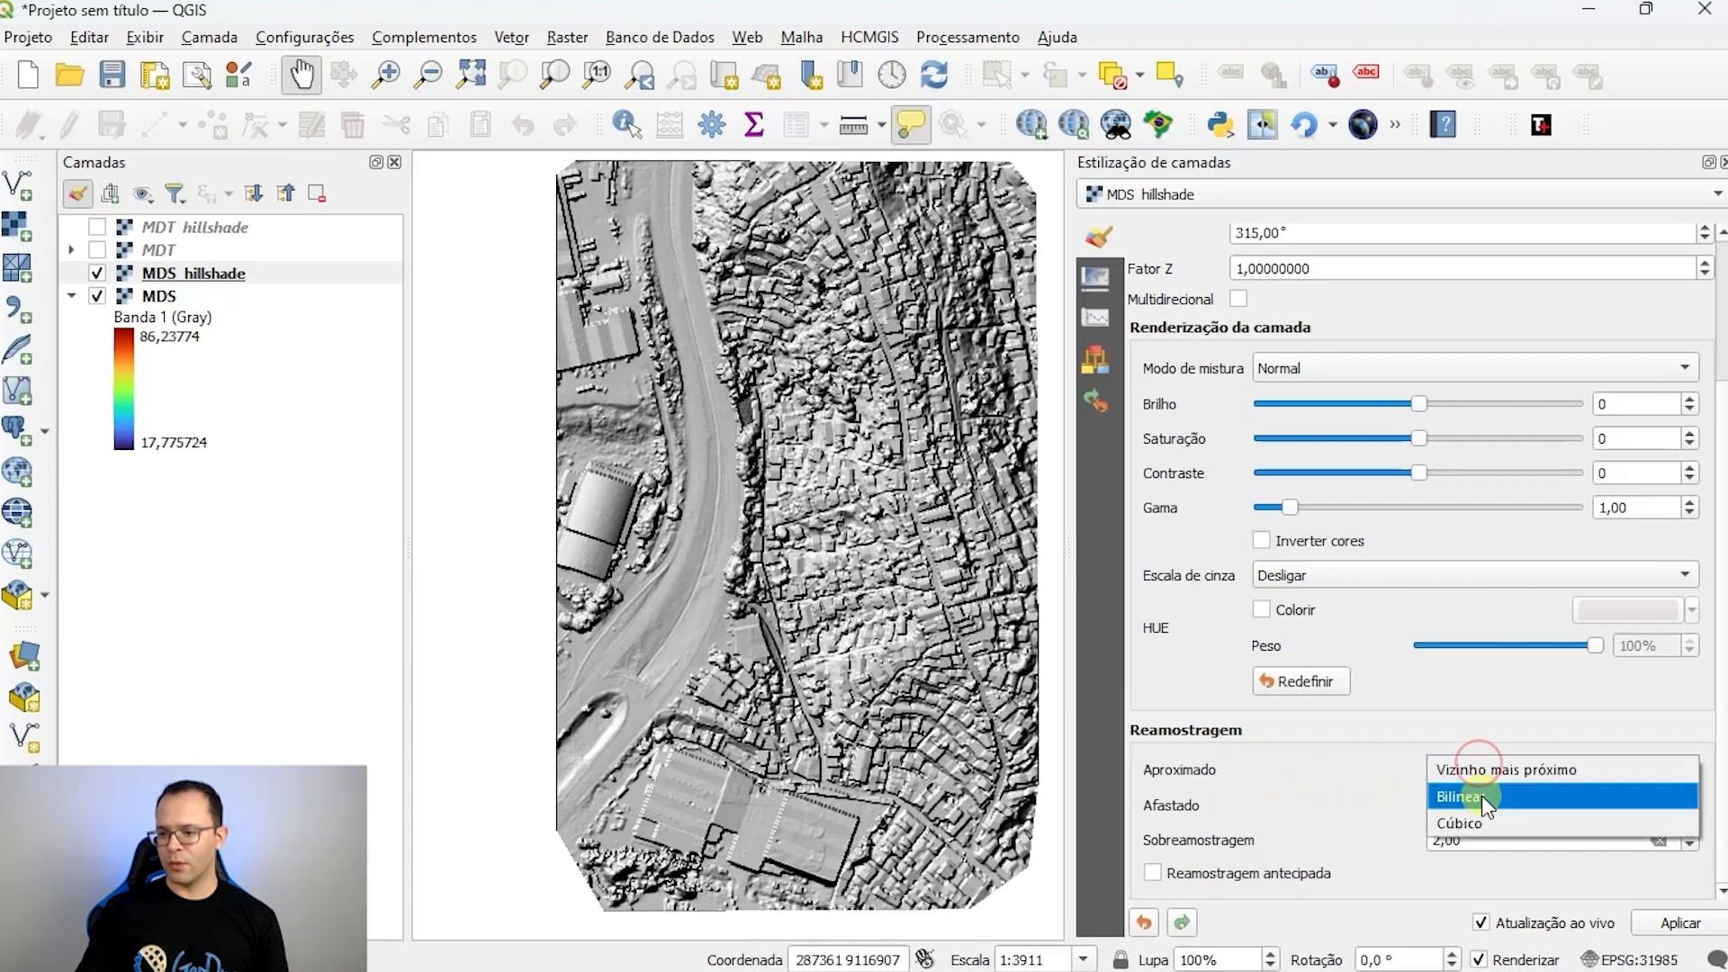
pyautogui.click(1481, 796)
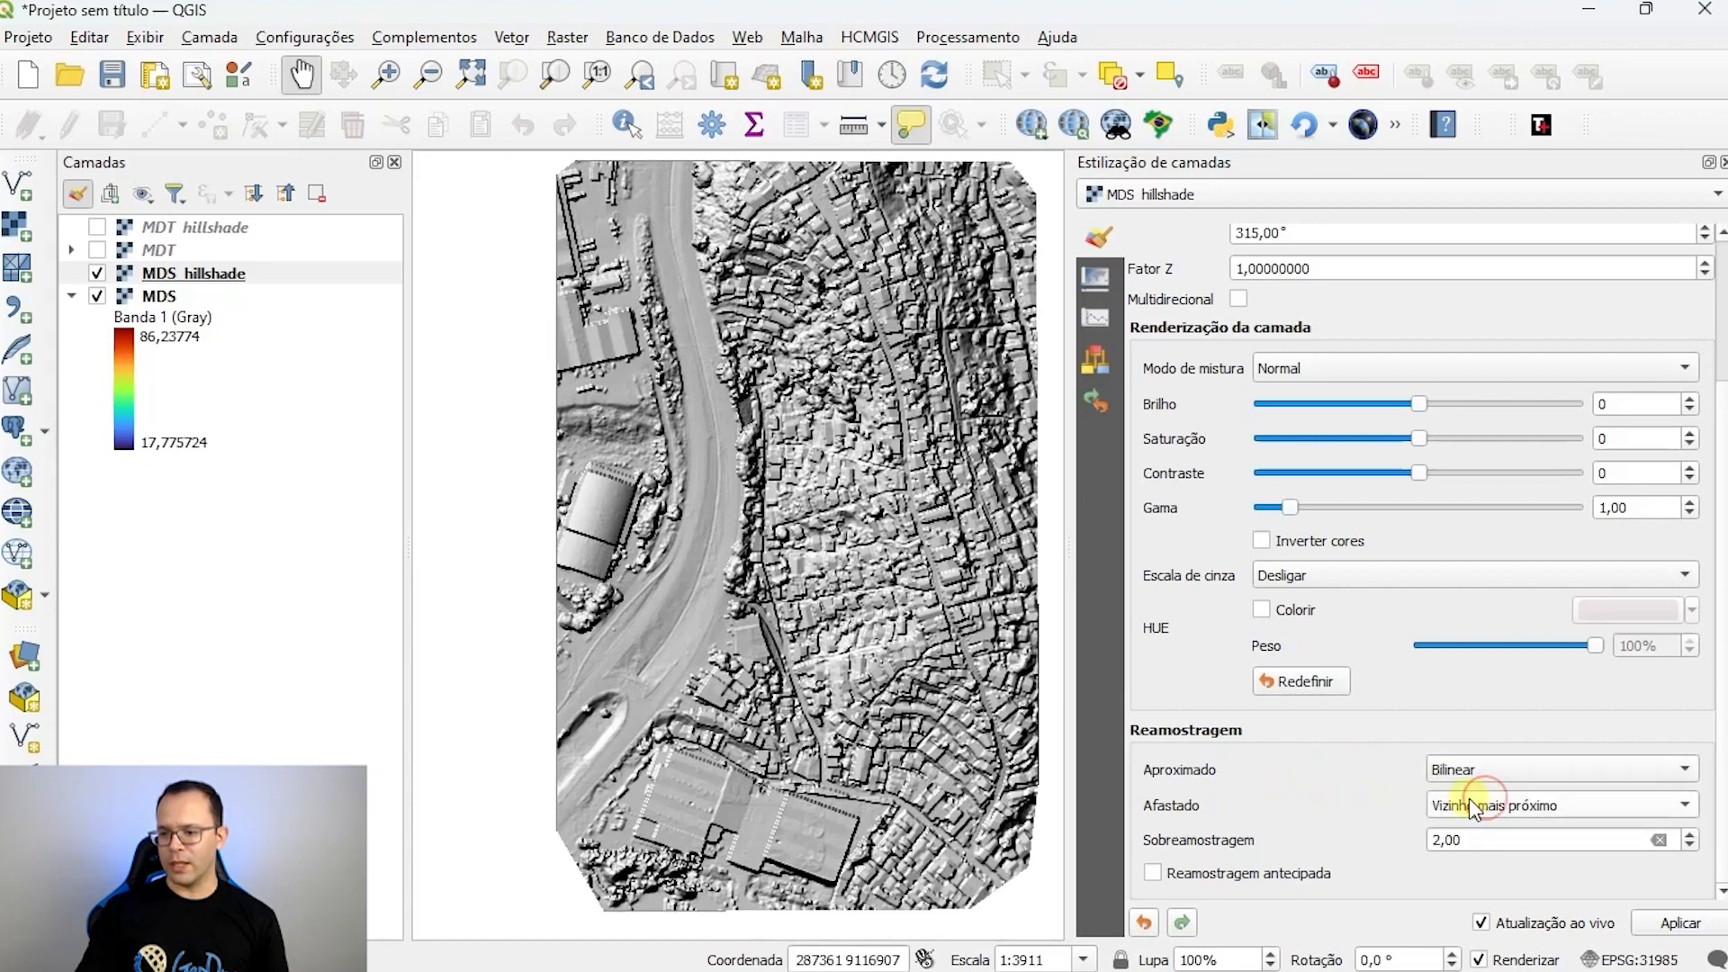
pyautogui.click(1521, 770)
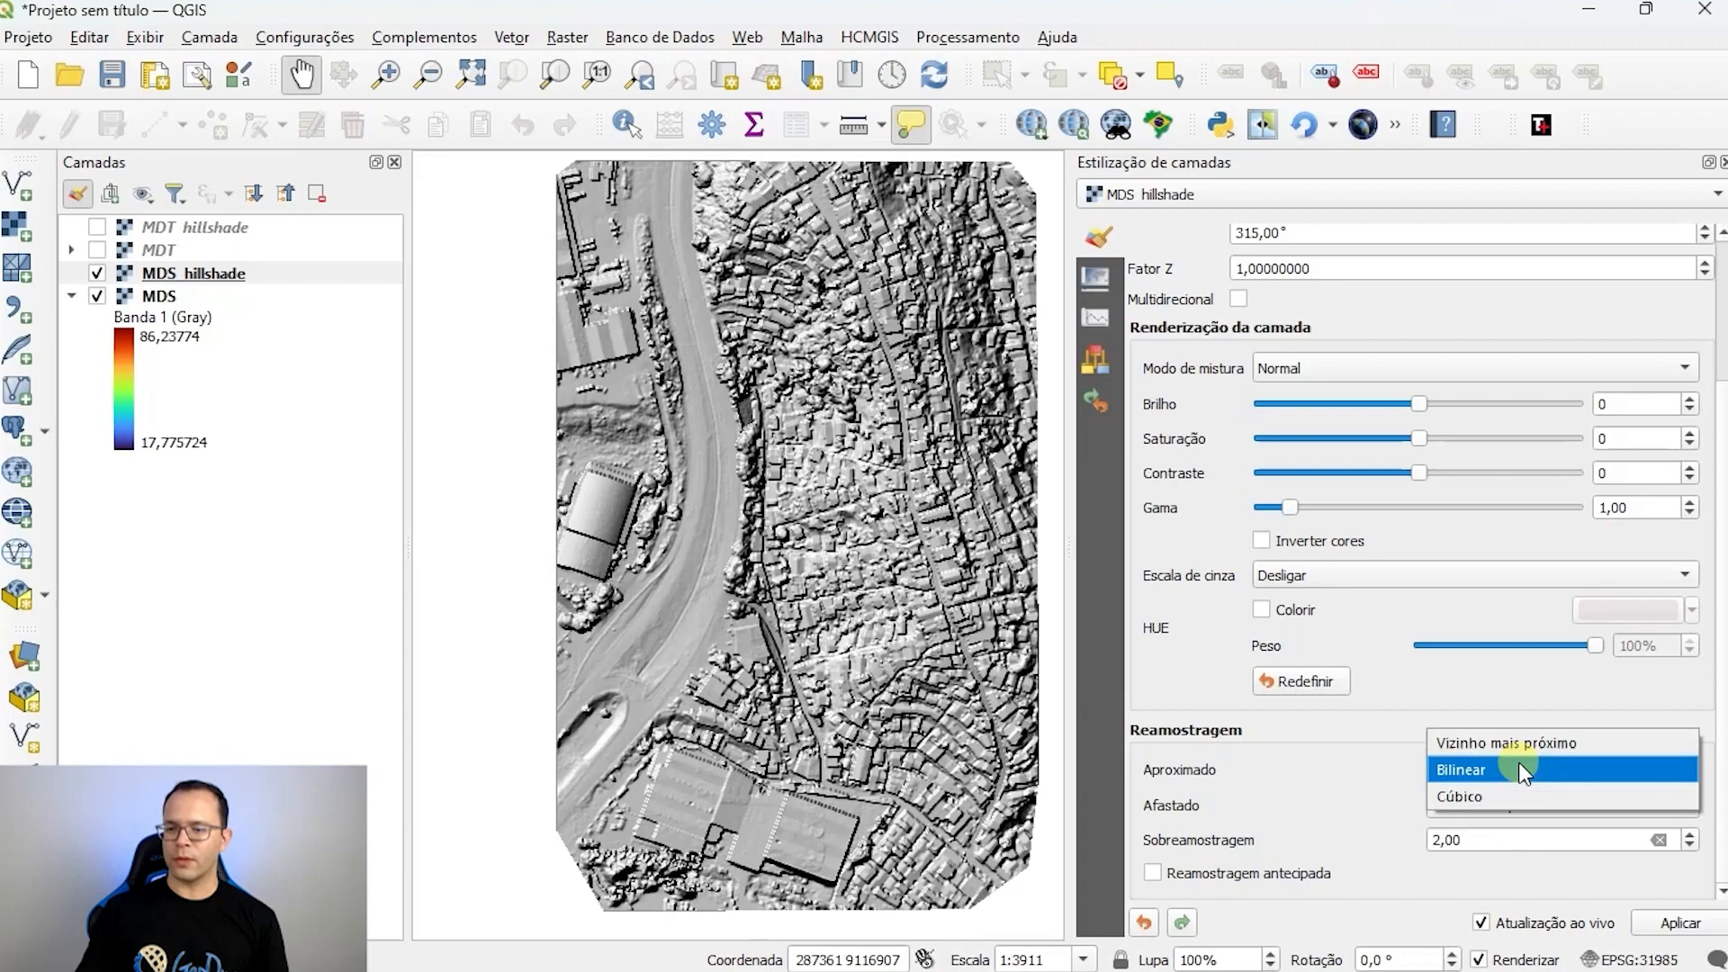
pyautogui.click(1471, 769)
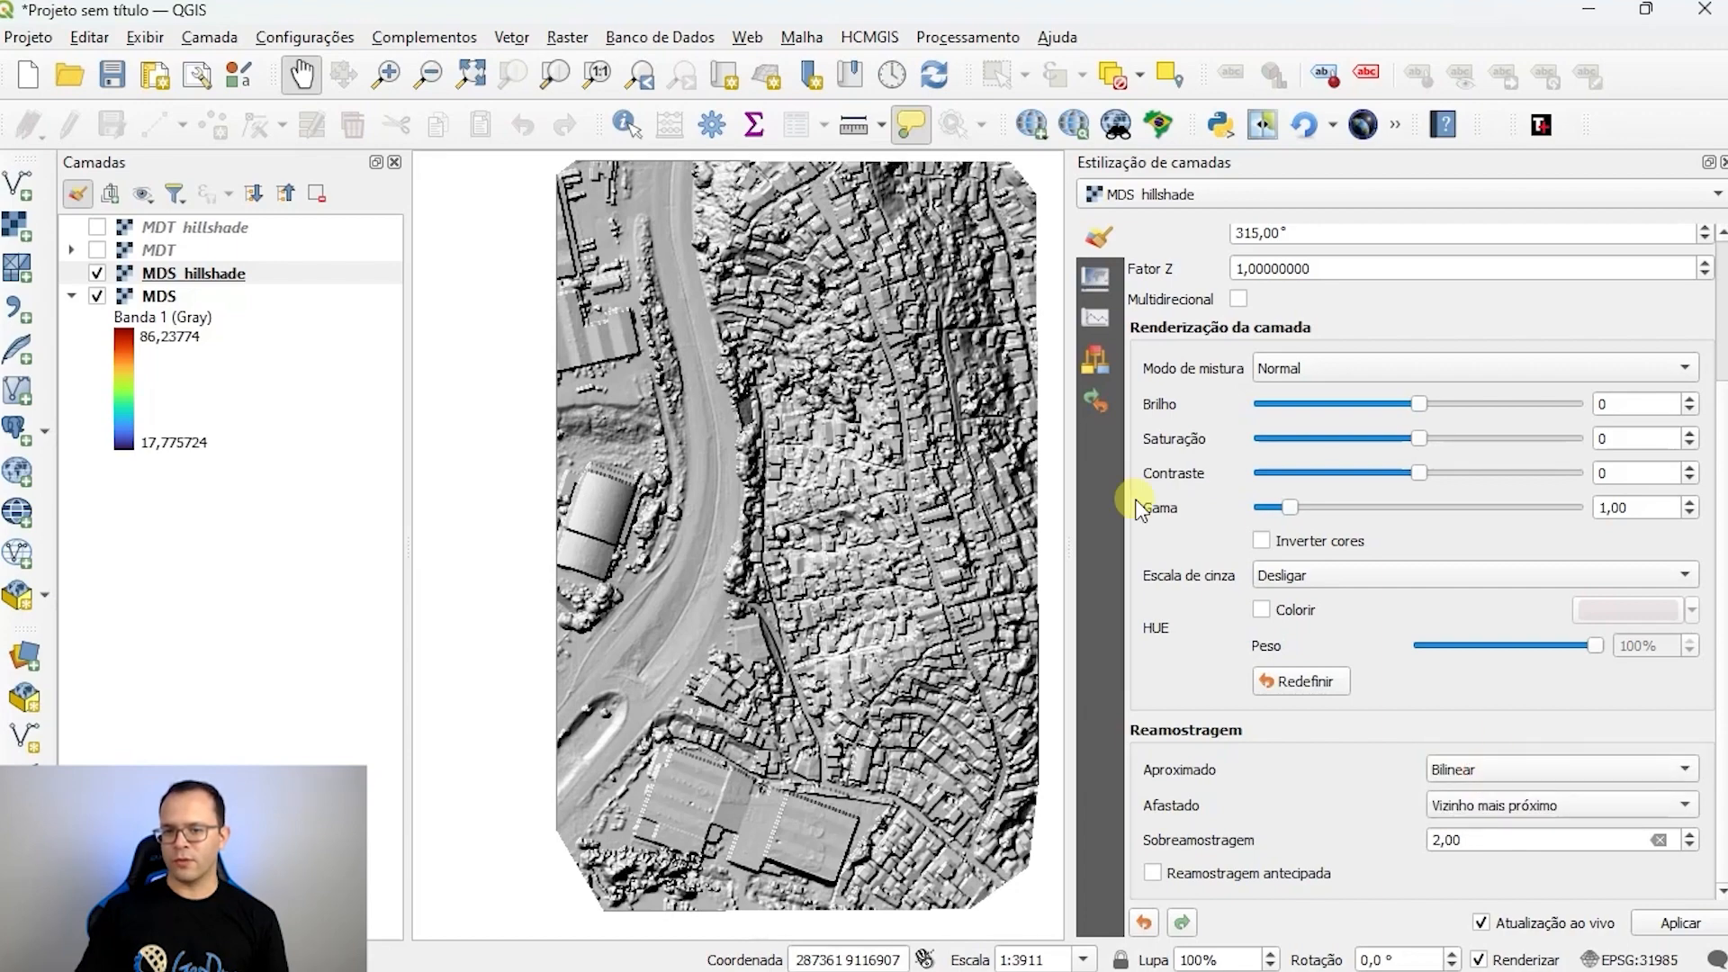
# Step: Switch the MDS hillshade's Aproximado resampling to Vizinho mais próximo and inspect the relief up close
pyautogui.scroll(3, 885, 350)
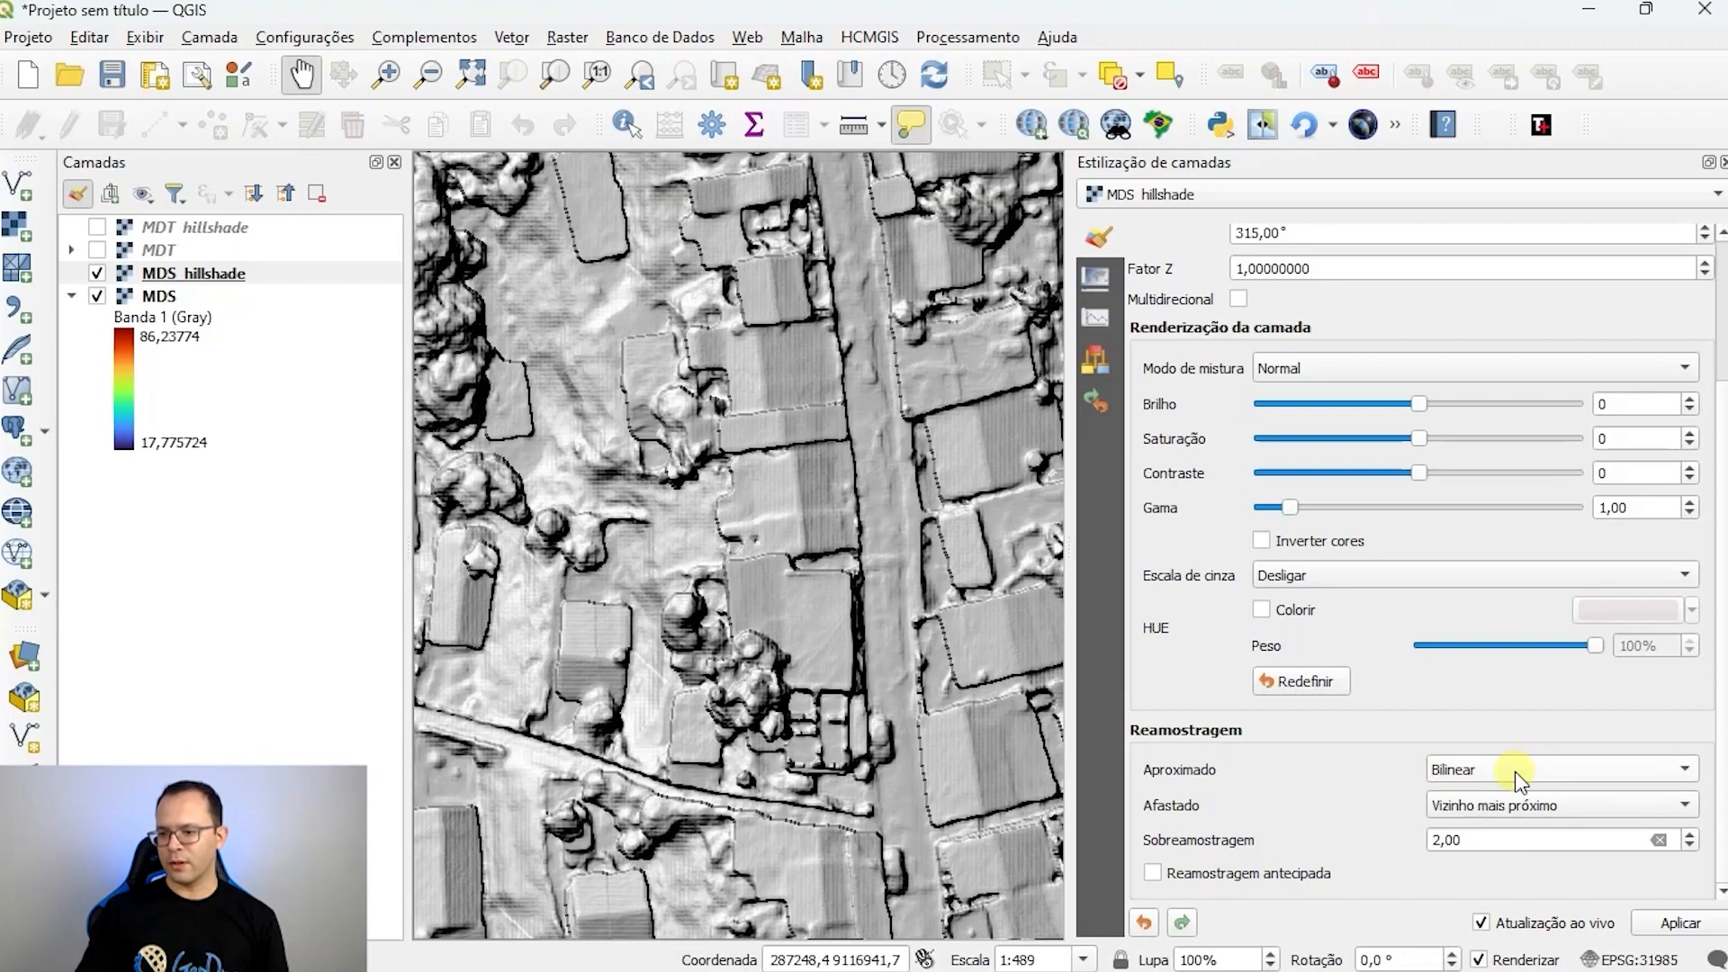
pyautogui.click(1514, 771)
pyautogui.click(1481, 732)
pyautogui.scroll(1, 910, 357)
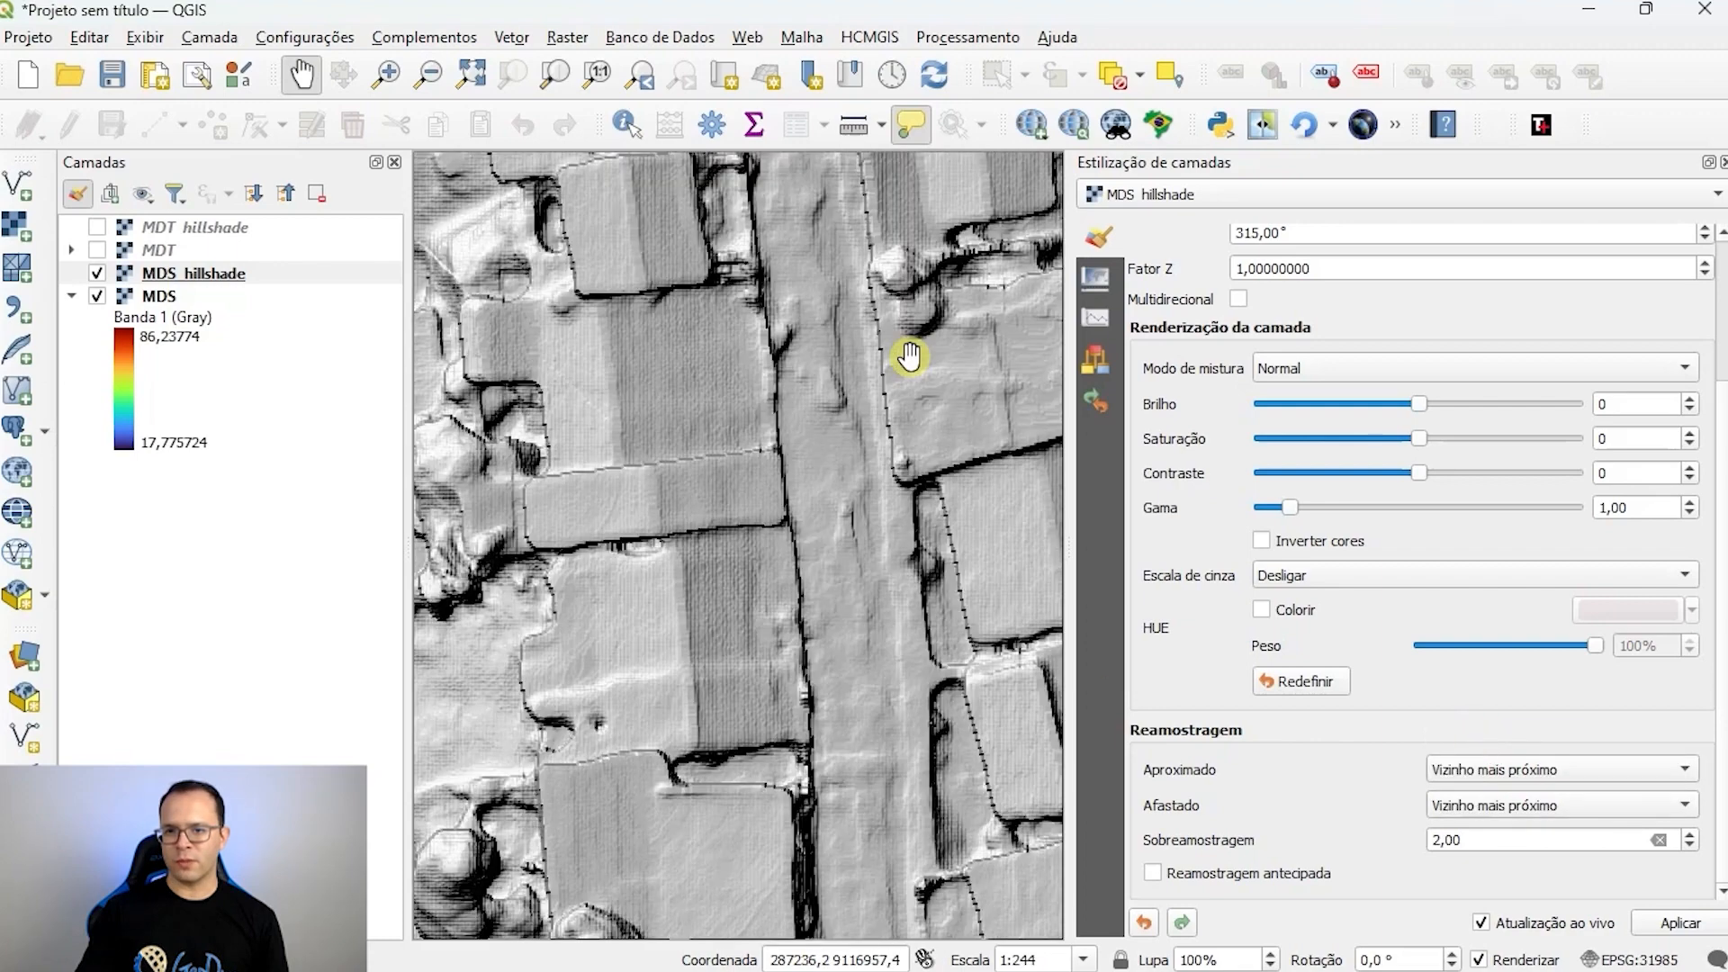
pyautogui.scroll(2, 909, 356)
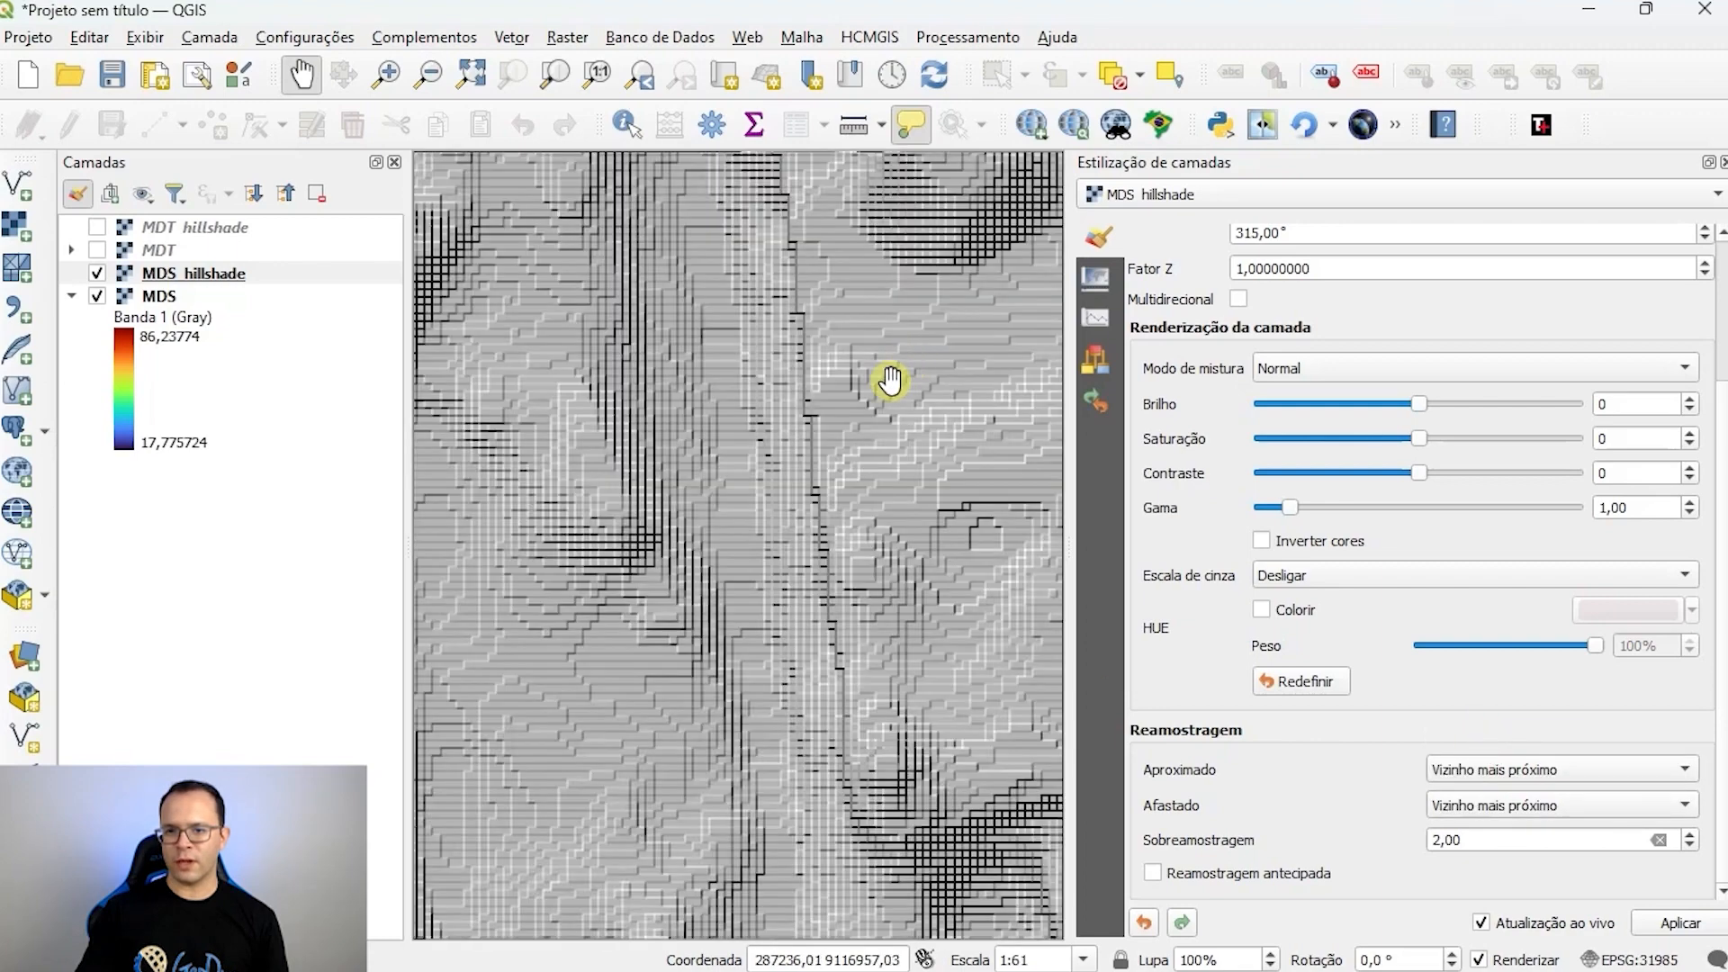
# Step: Set the MDS hillshade's Aproximado resampling back to Bilinear and check the shaded buildings
pyautogui.click(1505, 778)
pyautogui.click(1488, 794)
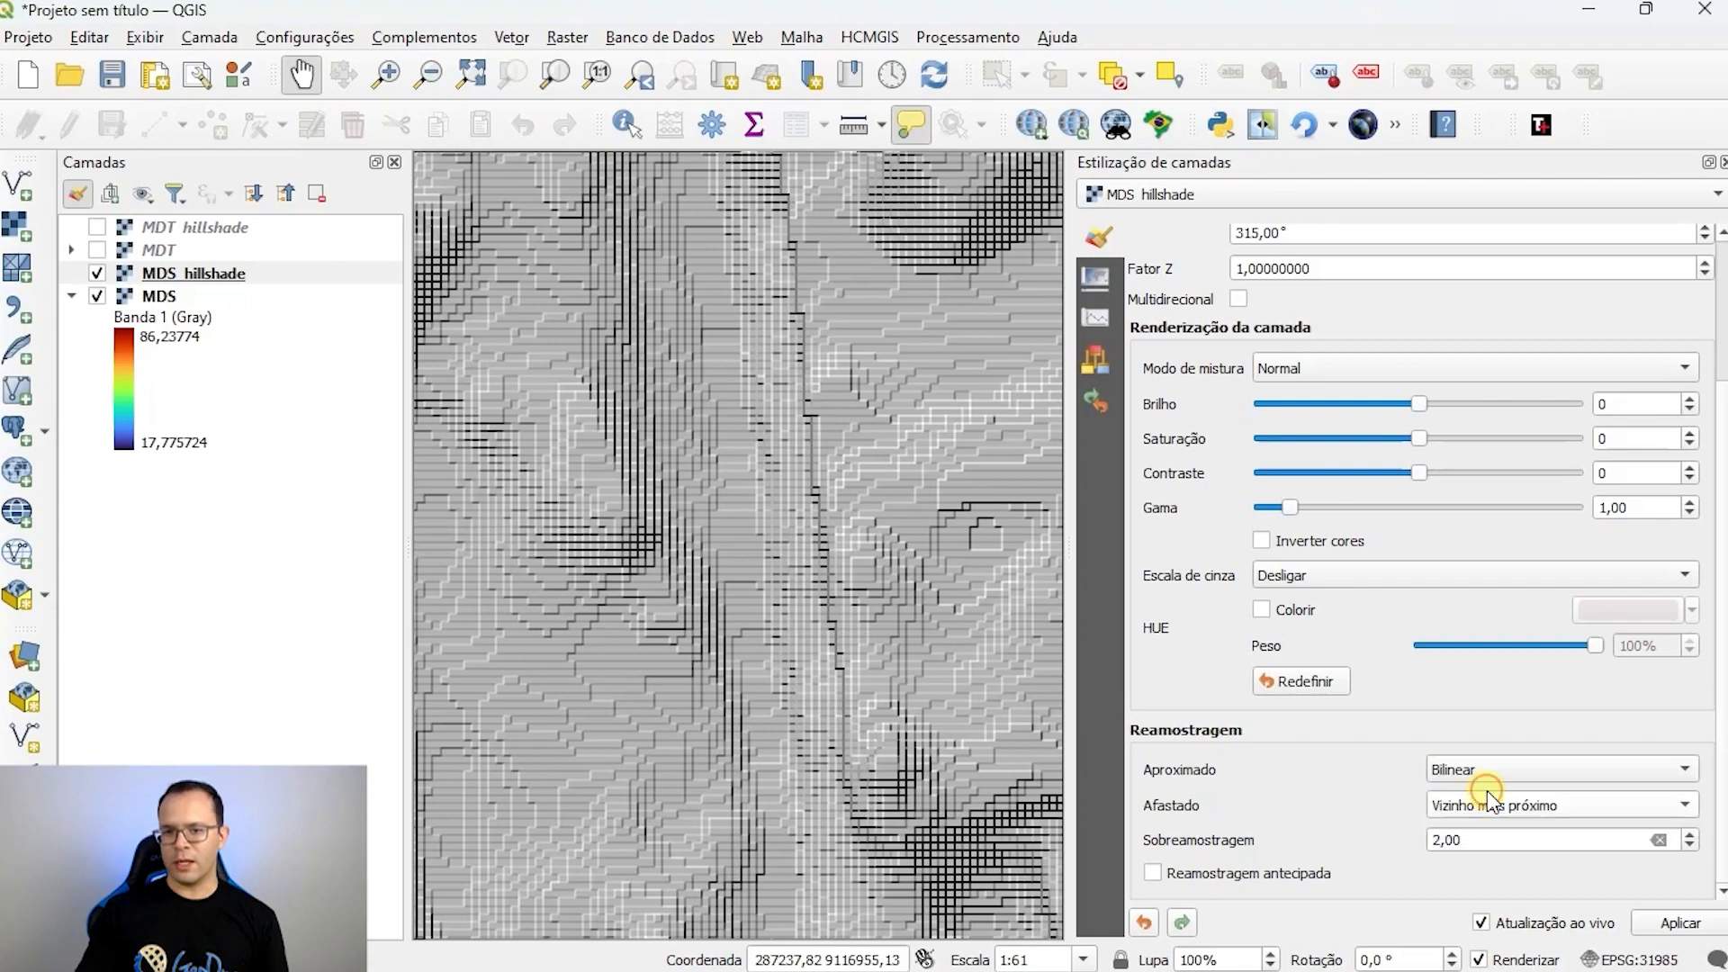
pyautogui.scroll(-3, 774, 540)
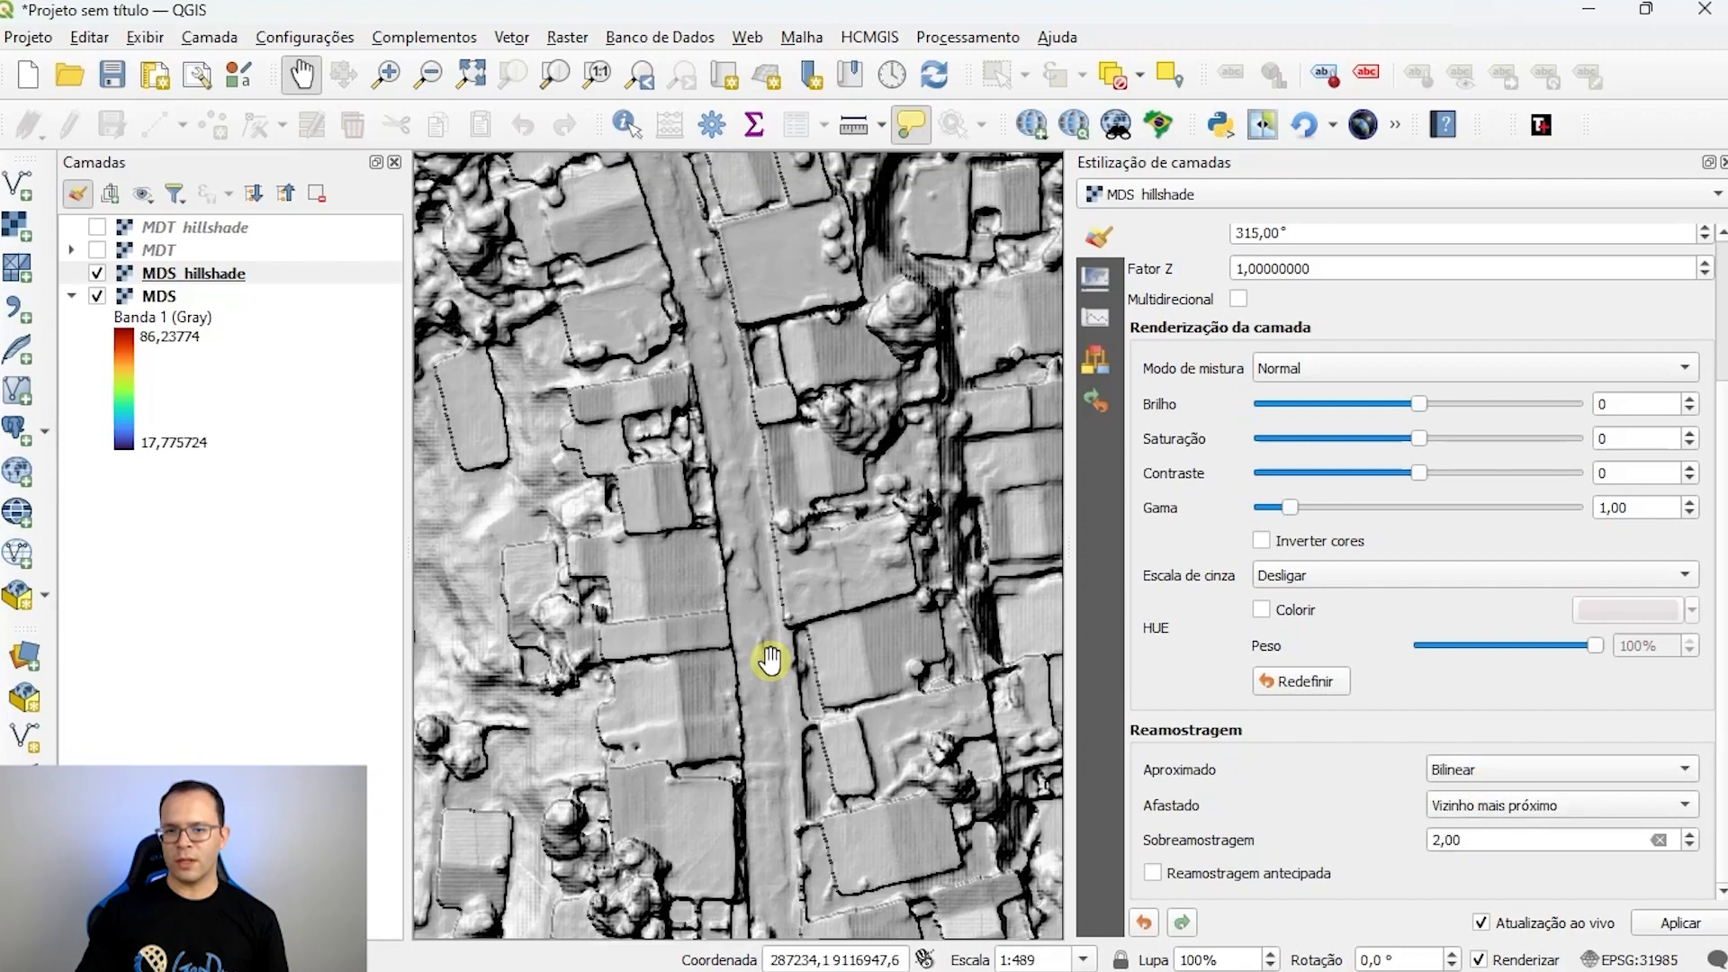
pyautogui.scroll(-1, 769, 659)
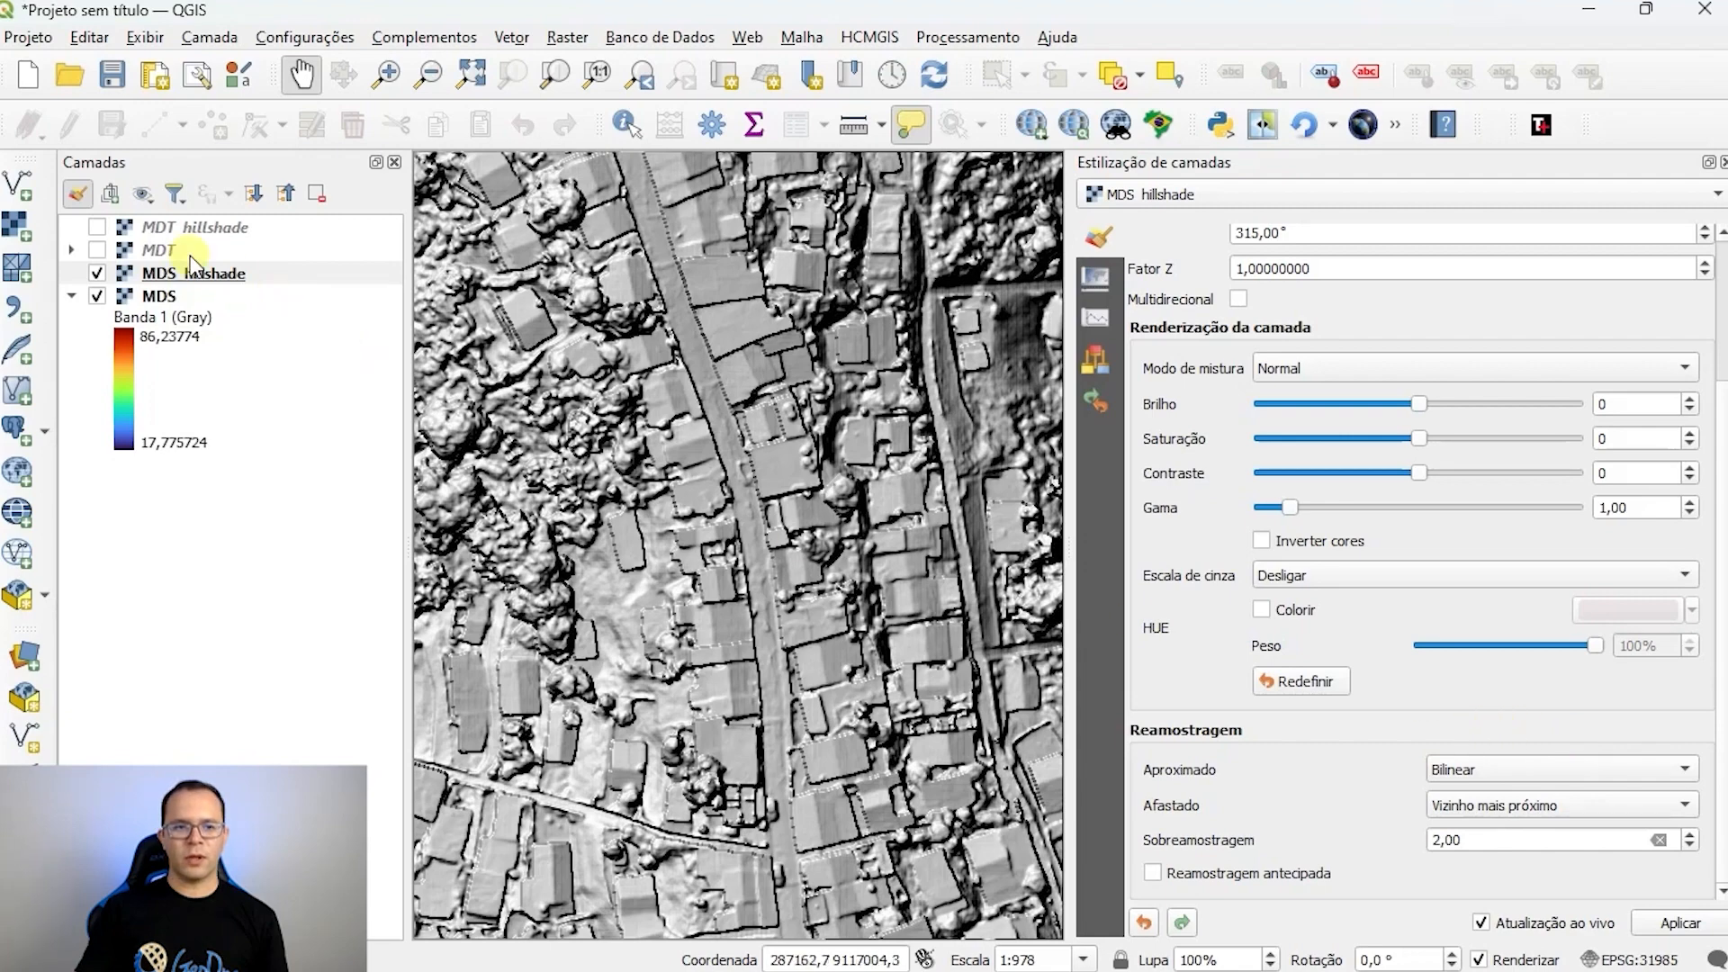
# Step: Set the MDS hillshade layer's blending mode to Multiplicar so it shades the colored MDS layer
pyautogui.click(1296, 369)
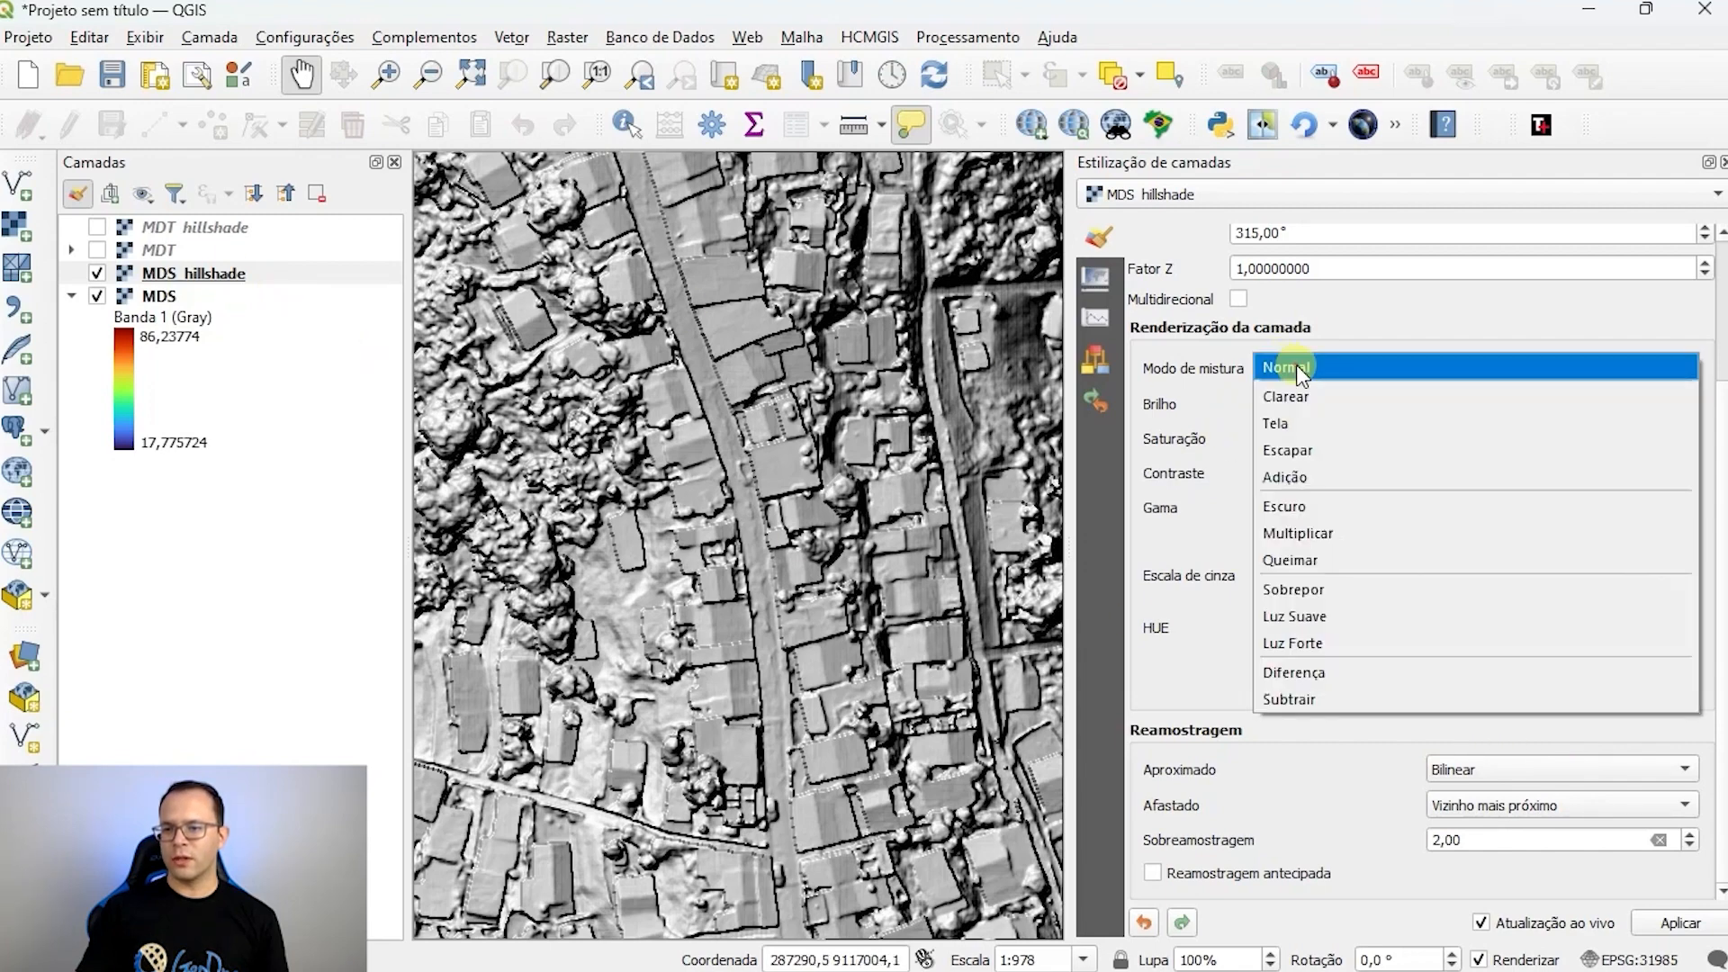
pyautogui.click(1357, 533)
pyautogui.scroll(-2, 817, 591)
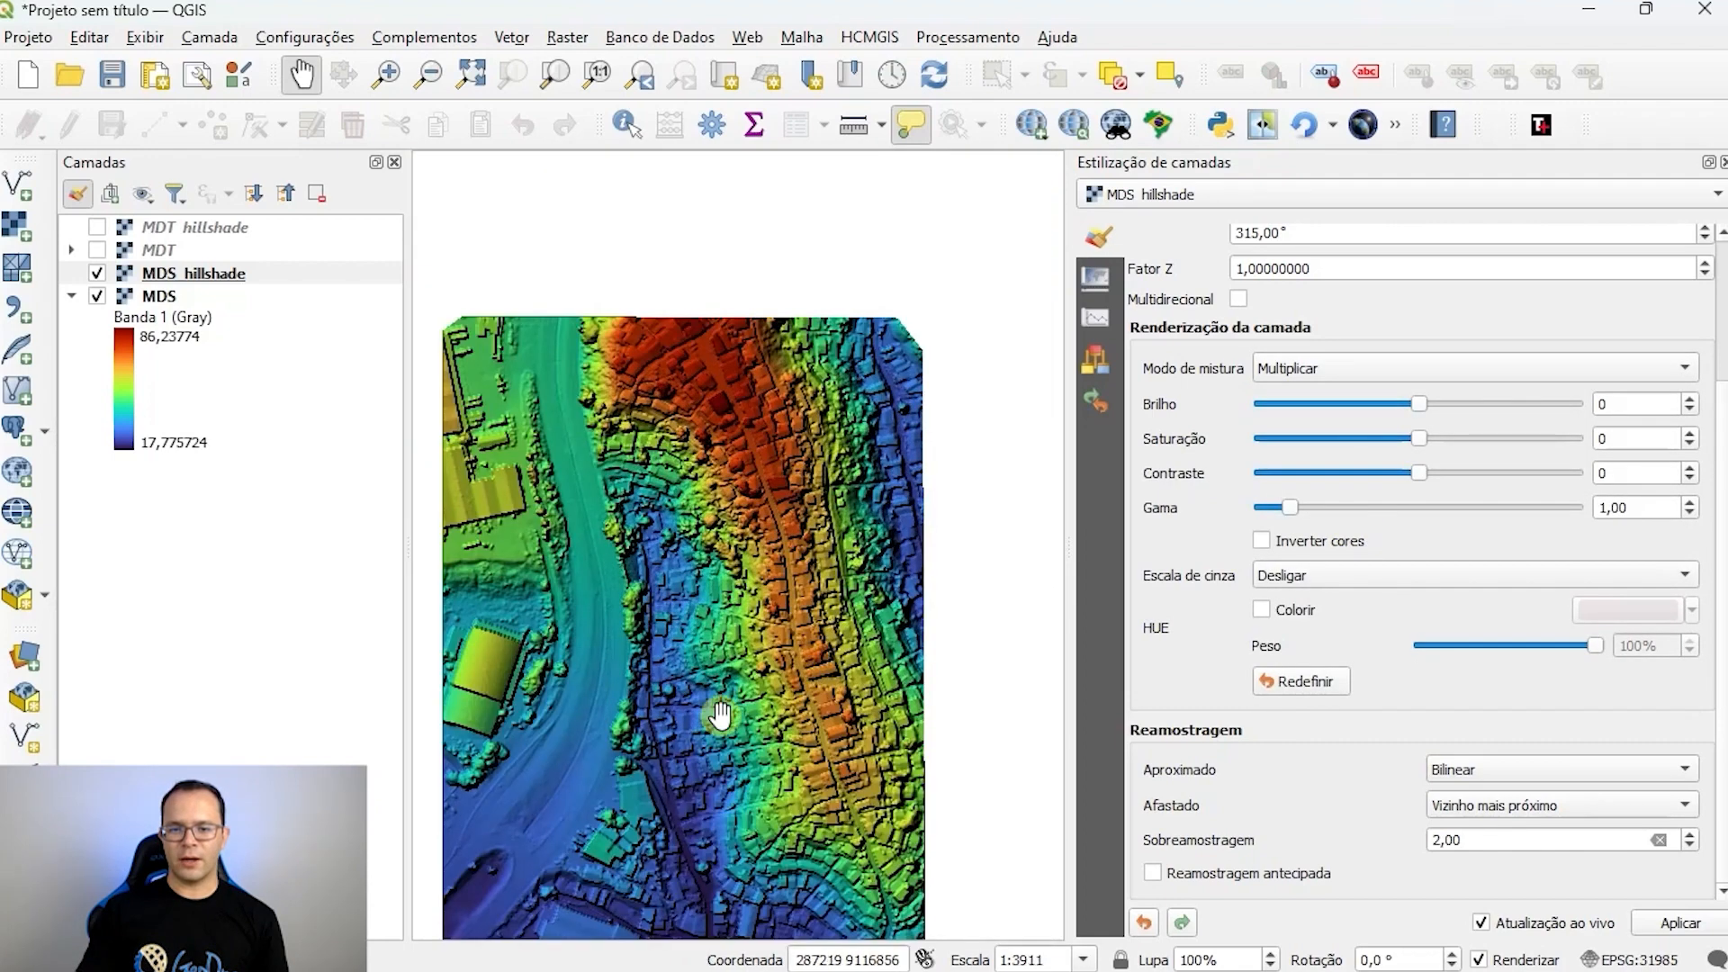
pyautogui.moveTo(718, 717); pyautogui.dragTo(775, 587)
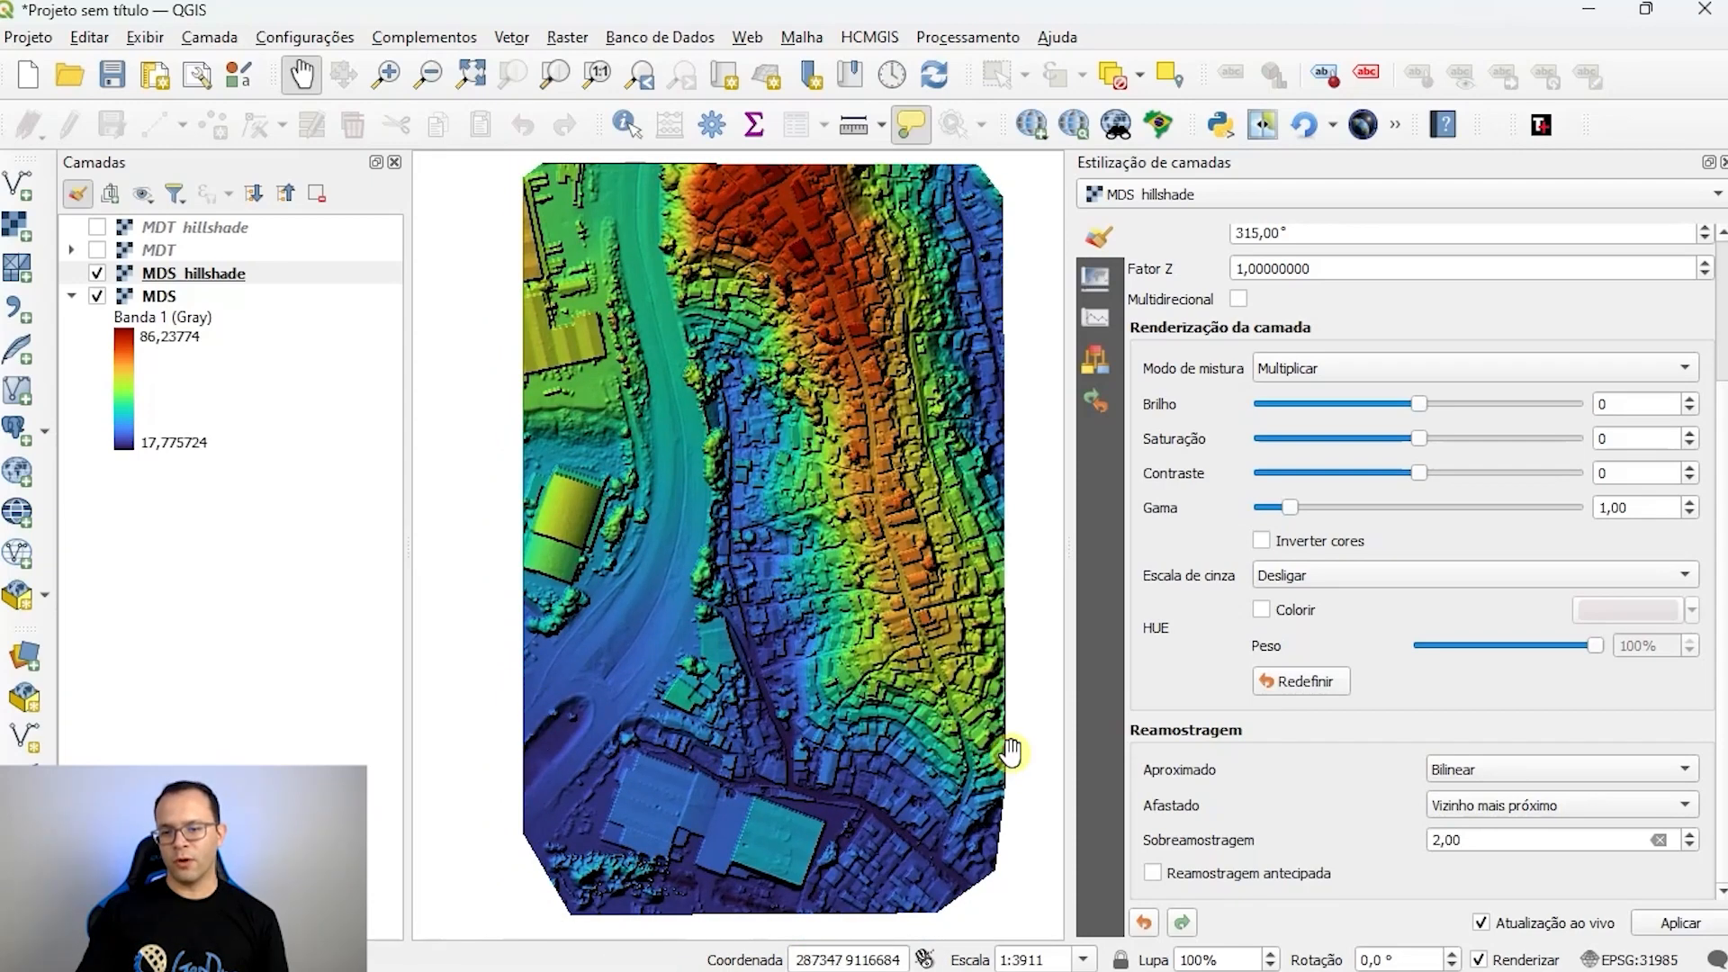
# Step: Create a new print layout titled "mapa"
pyautogui.click(155, 76)
pyautogui.write('mapa')
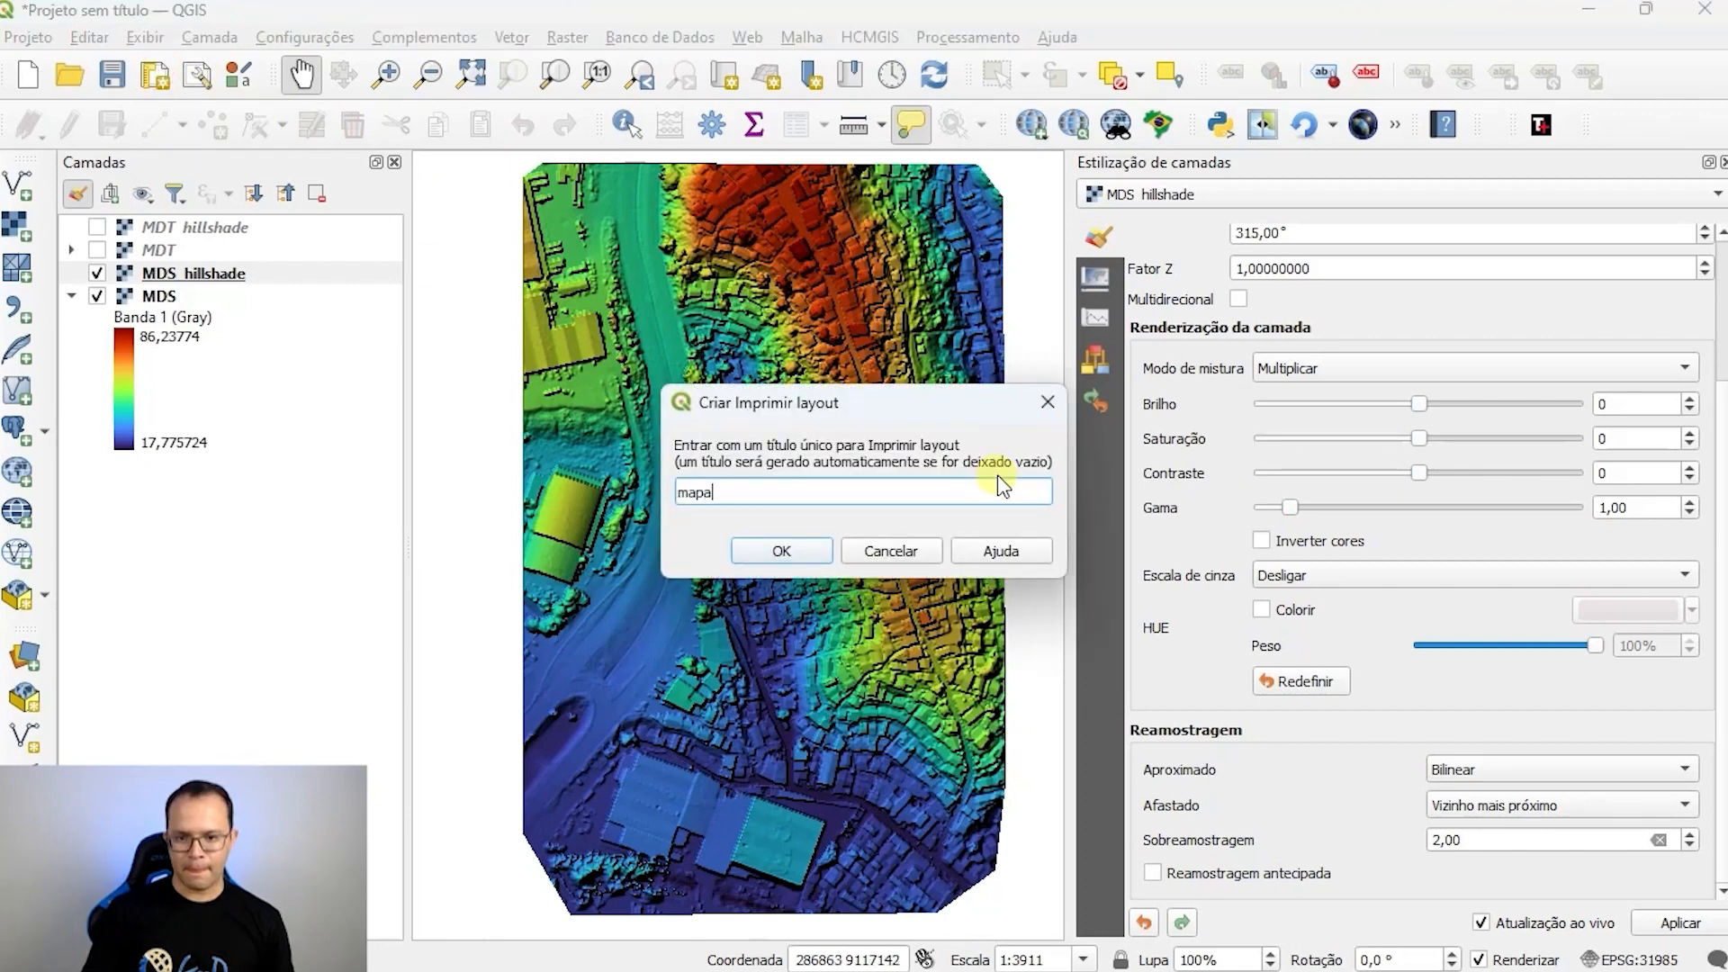
pyautogui.click(777, 548)
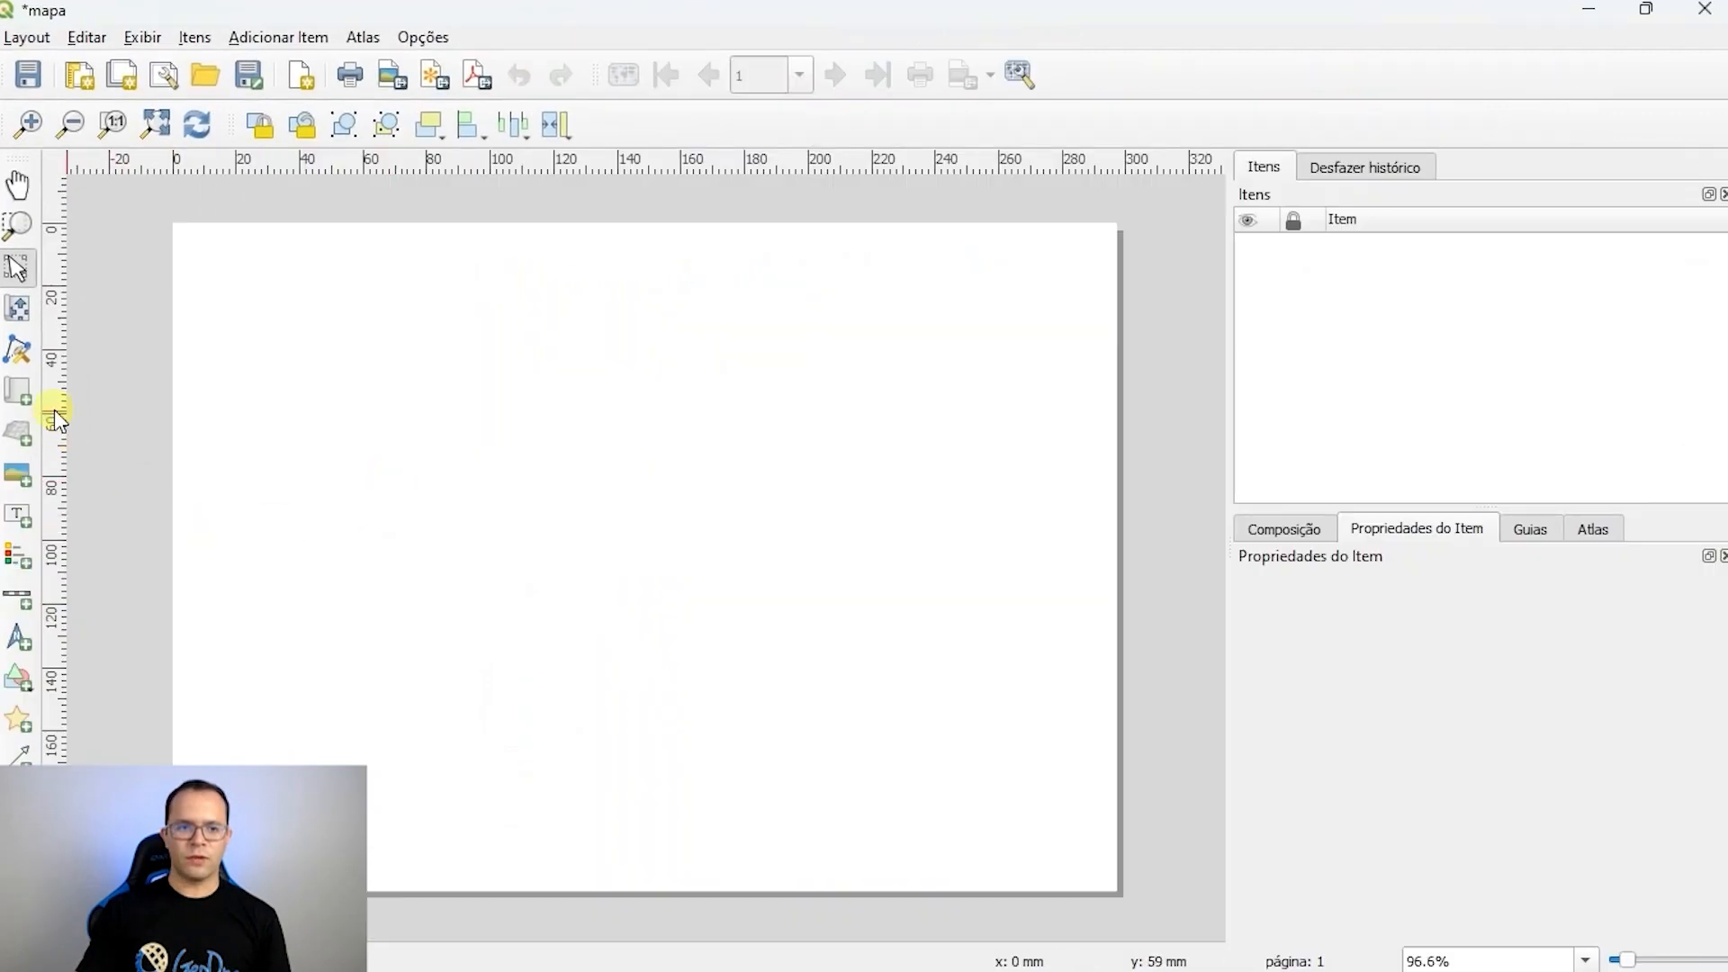
# Step: Add a map filling roughly the left two thirds of the page and a legend beside it near the top
pyautogui.click(18, 393)
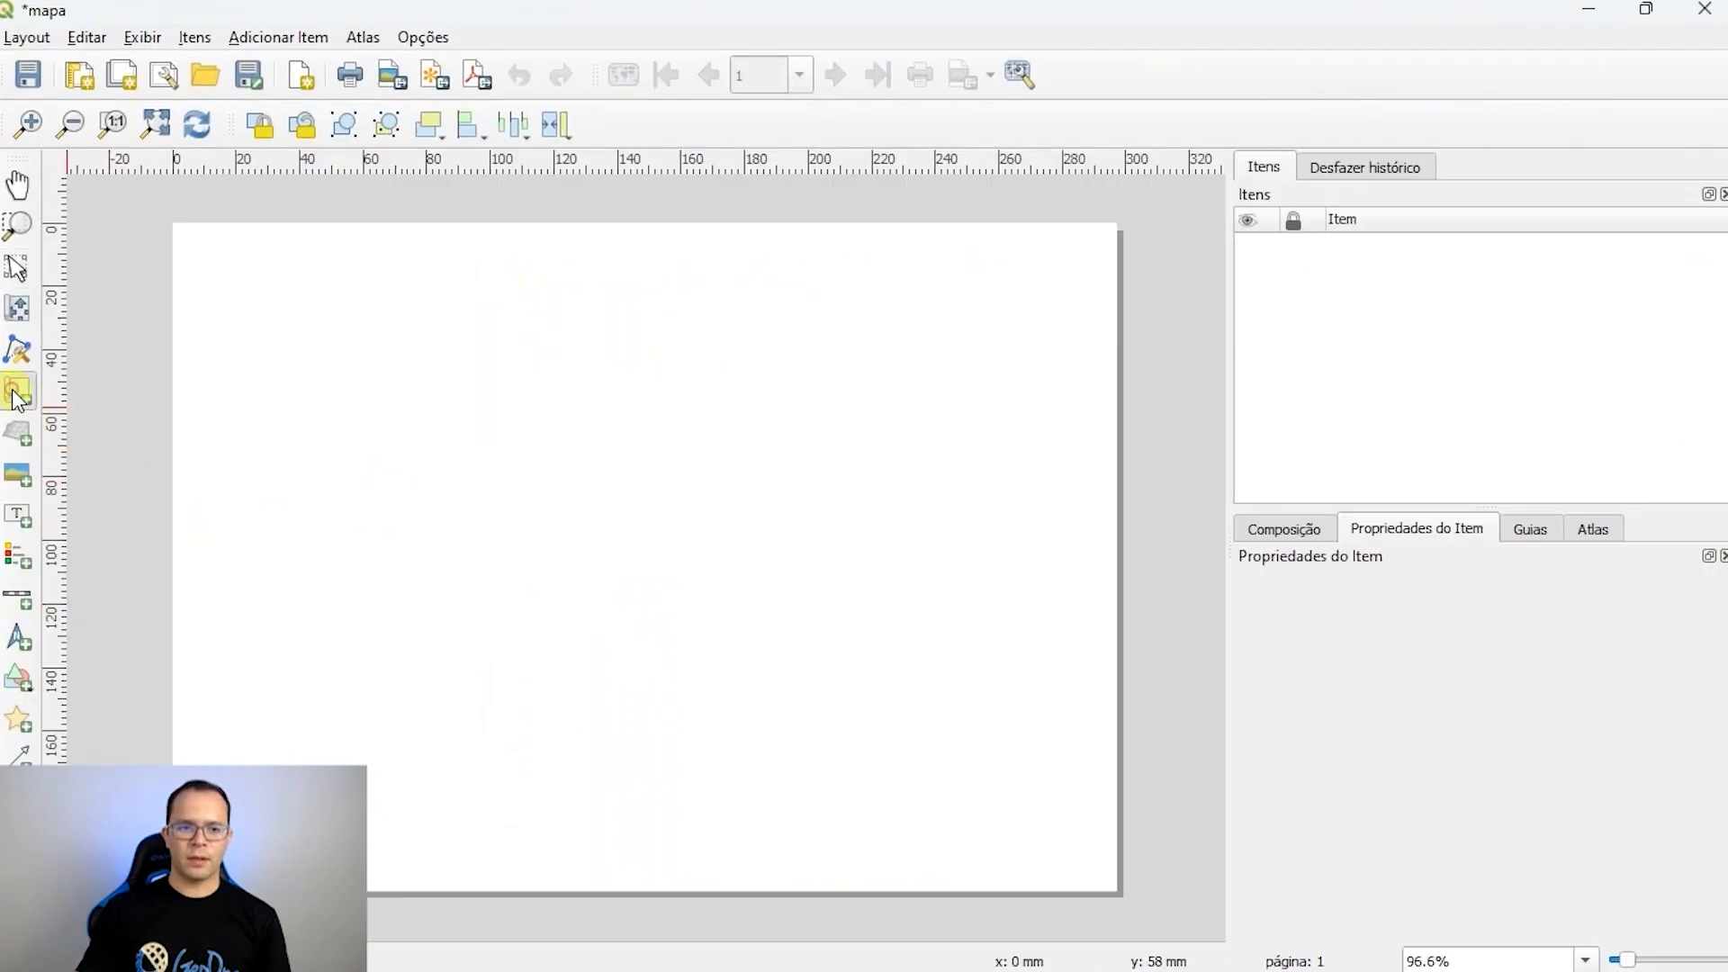
pyautogui.moveTo(233, 263); pyautogui.dragTo(846, 845)
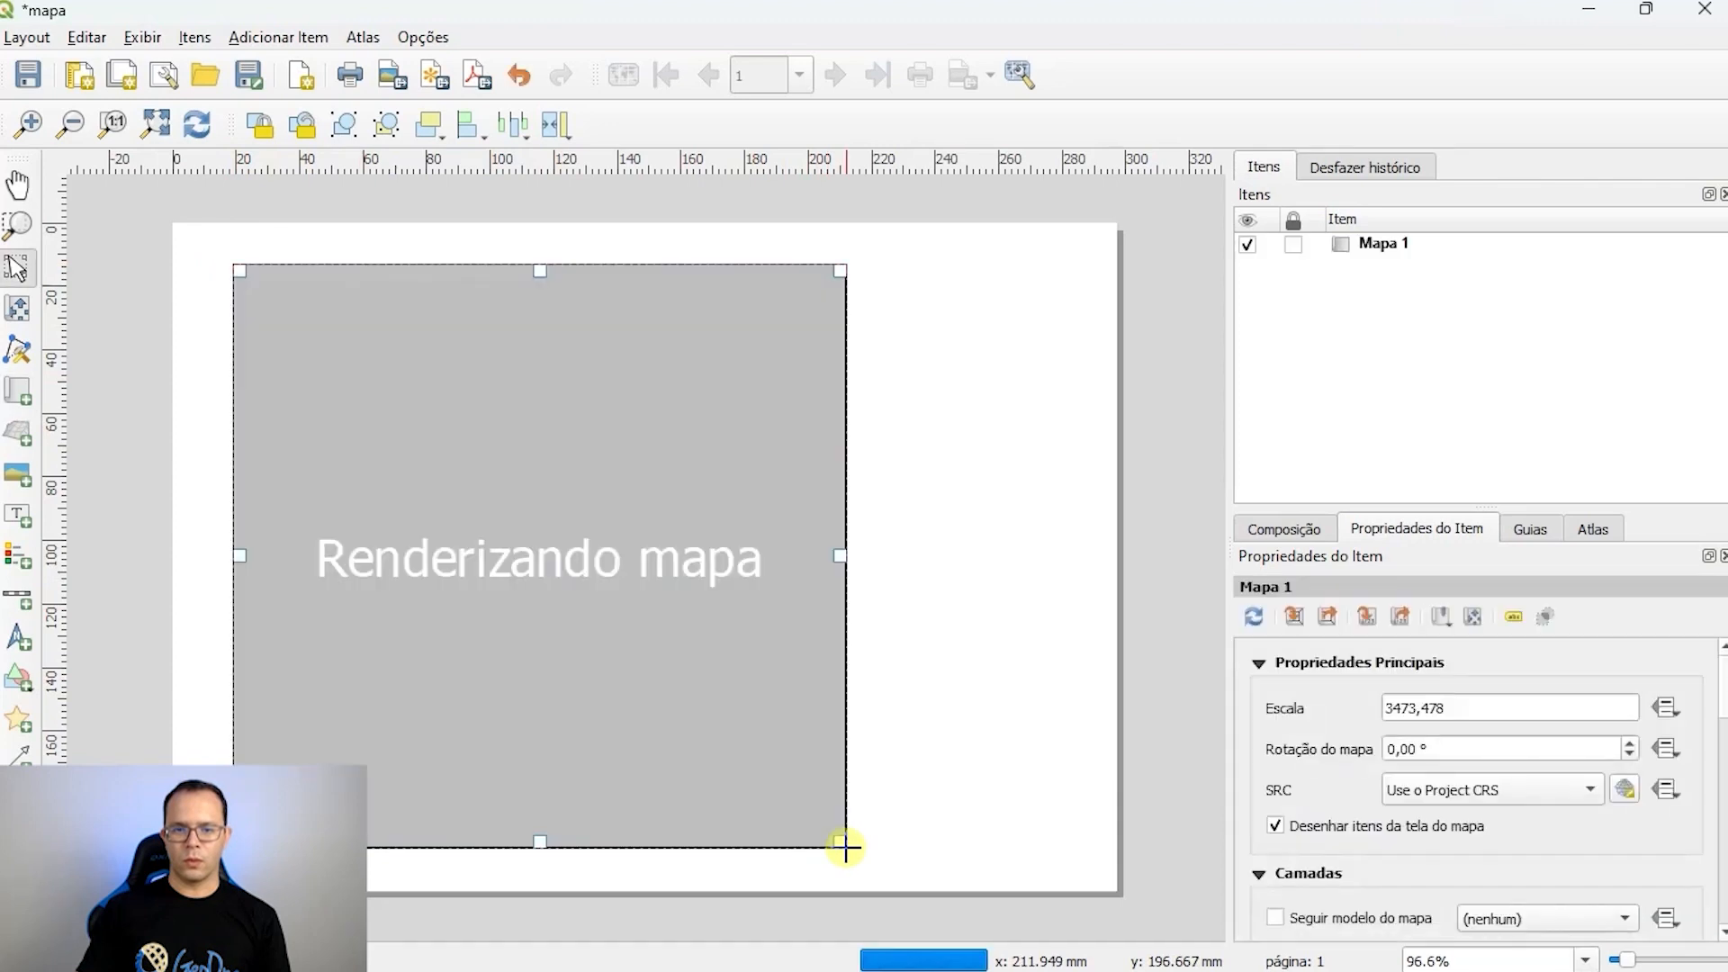
pyautogui.moveTo(624, 603); pyautogui.dragTo(611, 605)
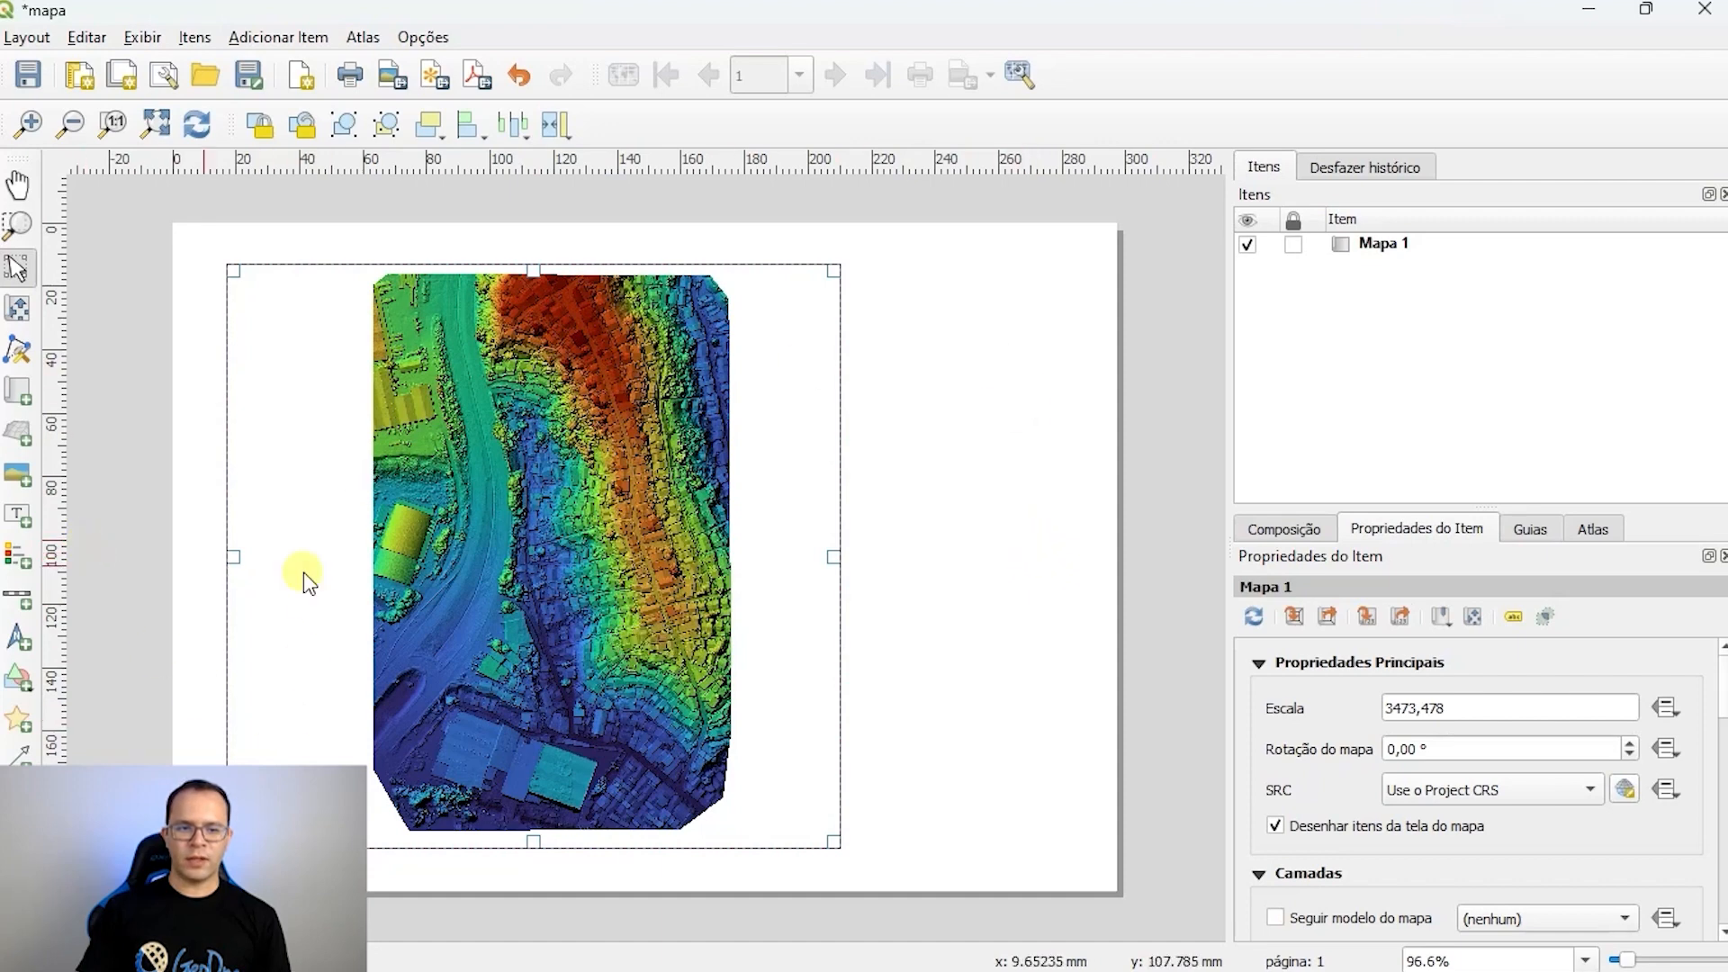
pyautogui.click(16, 559)
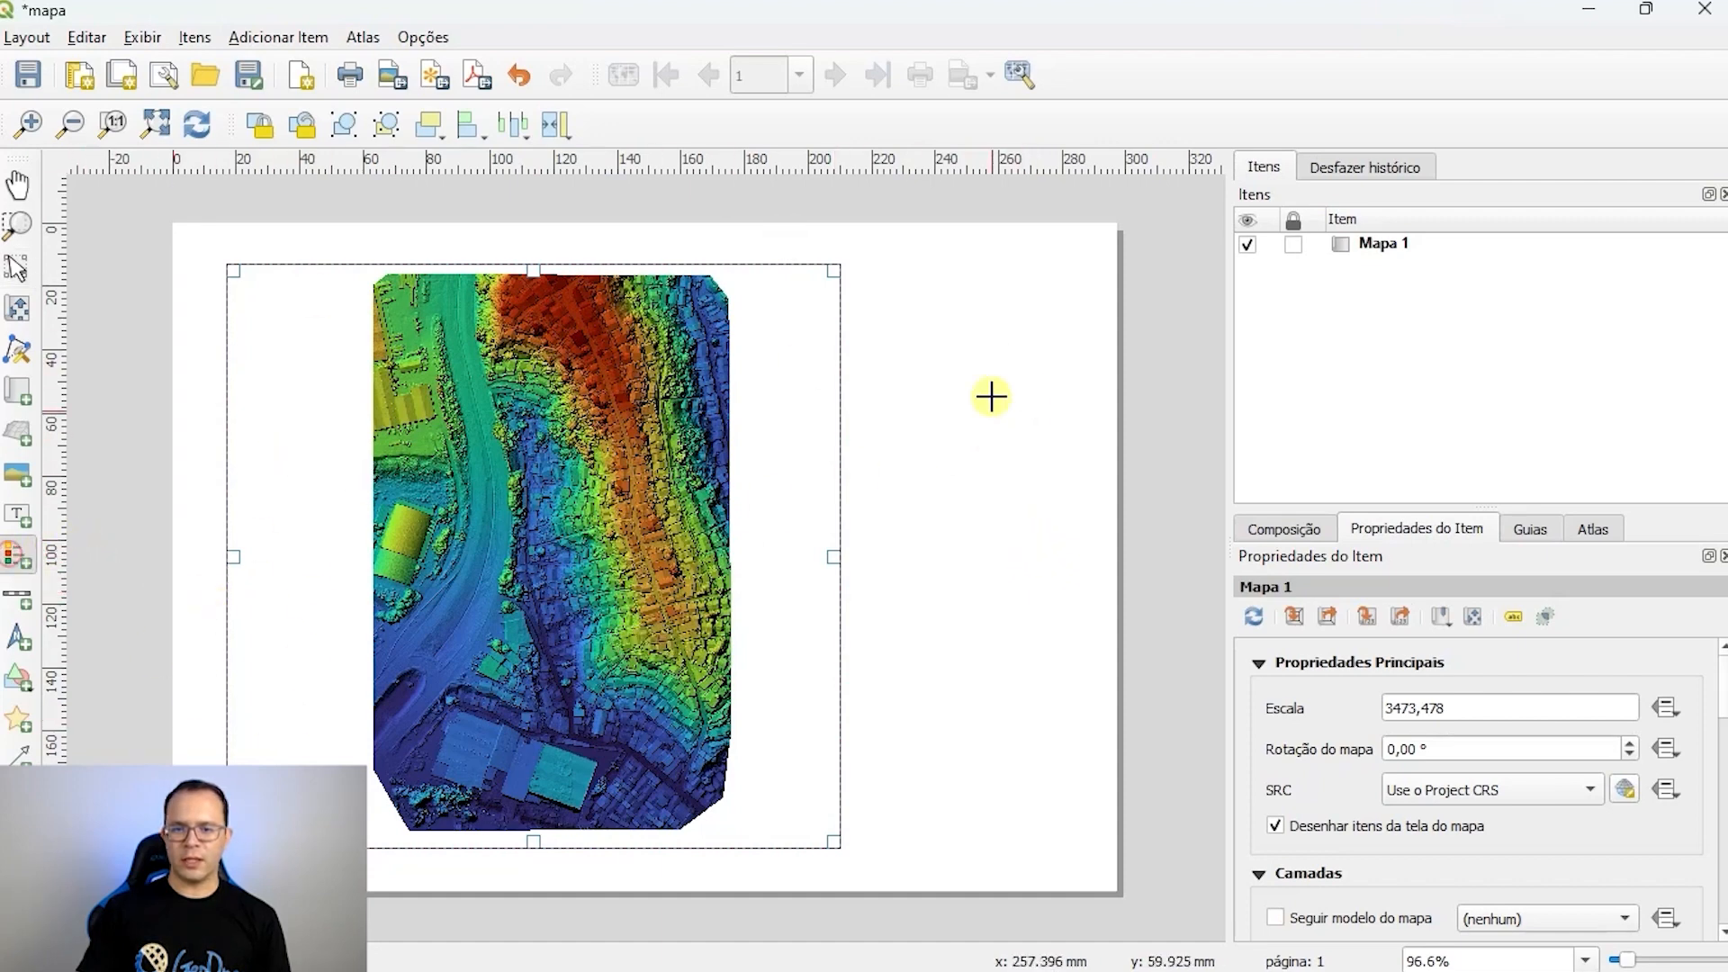
pyautogui.moveTo(862, 270); pyautogui.dragTo(1088, 698)
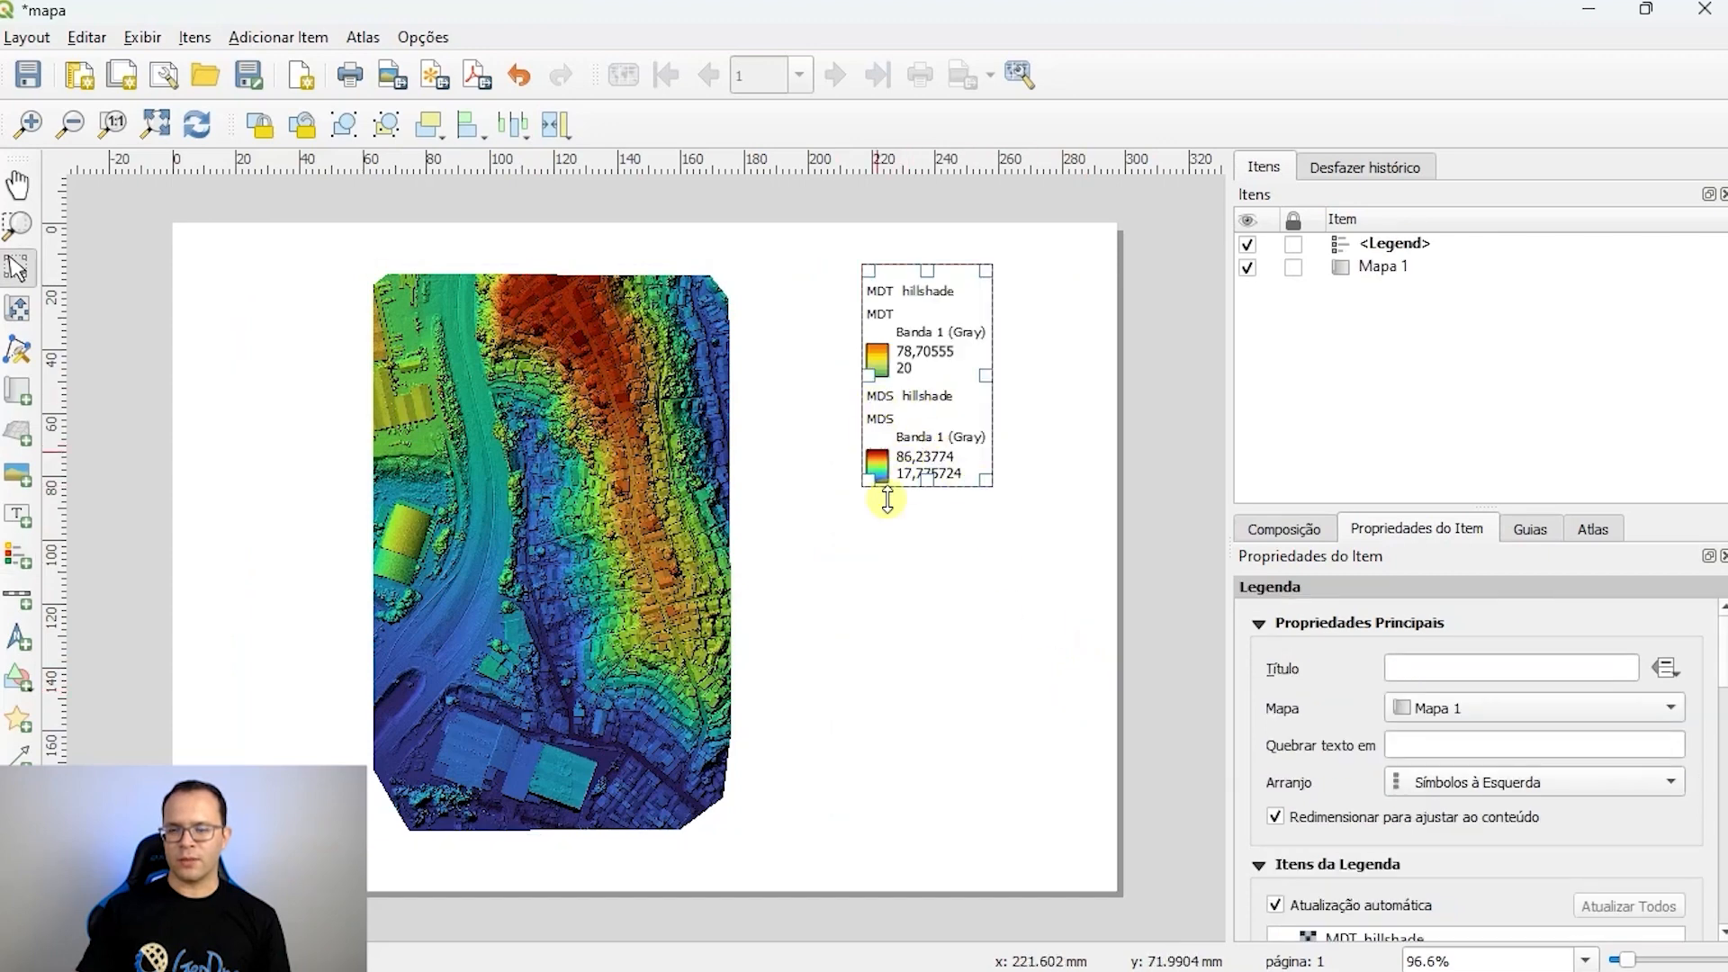
# Step: Turn off the legend's automatic update and remove the MDT hillshade, MDT and MDS hillshade entries
pyautogui.moveTo(1498, 525); pyautogui.dragTo(1458, 216)
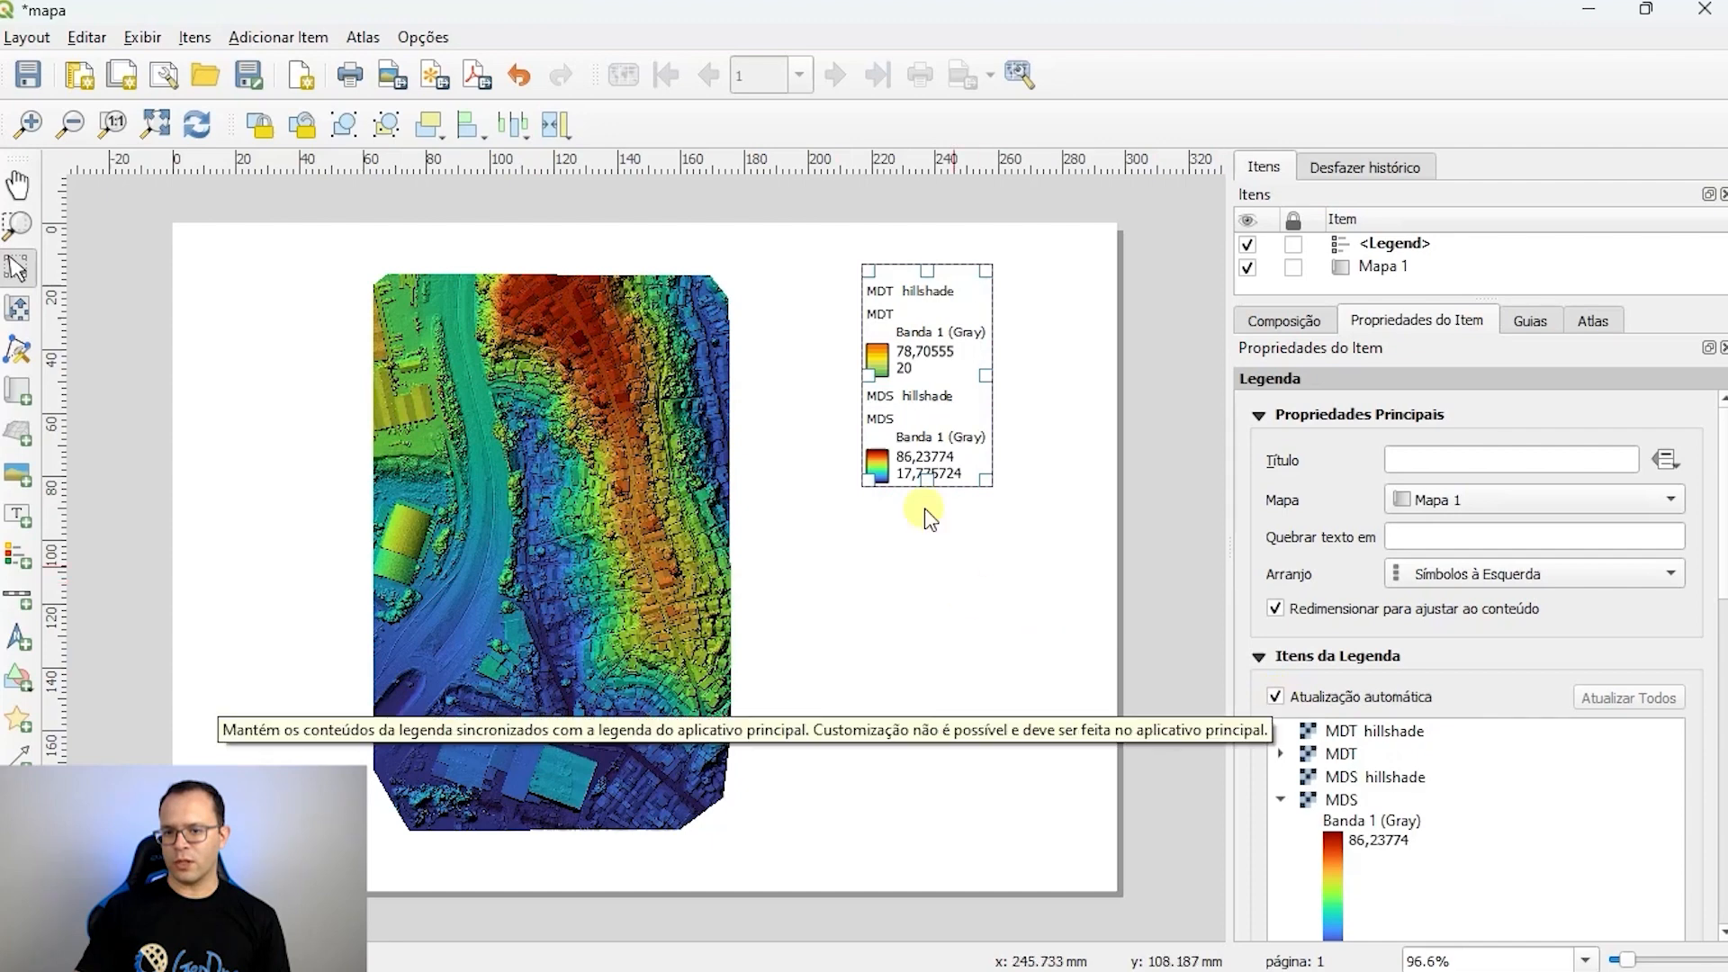
pyautogui.click(1273, 696)
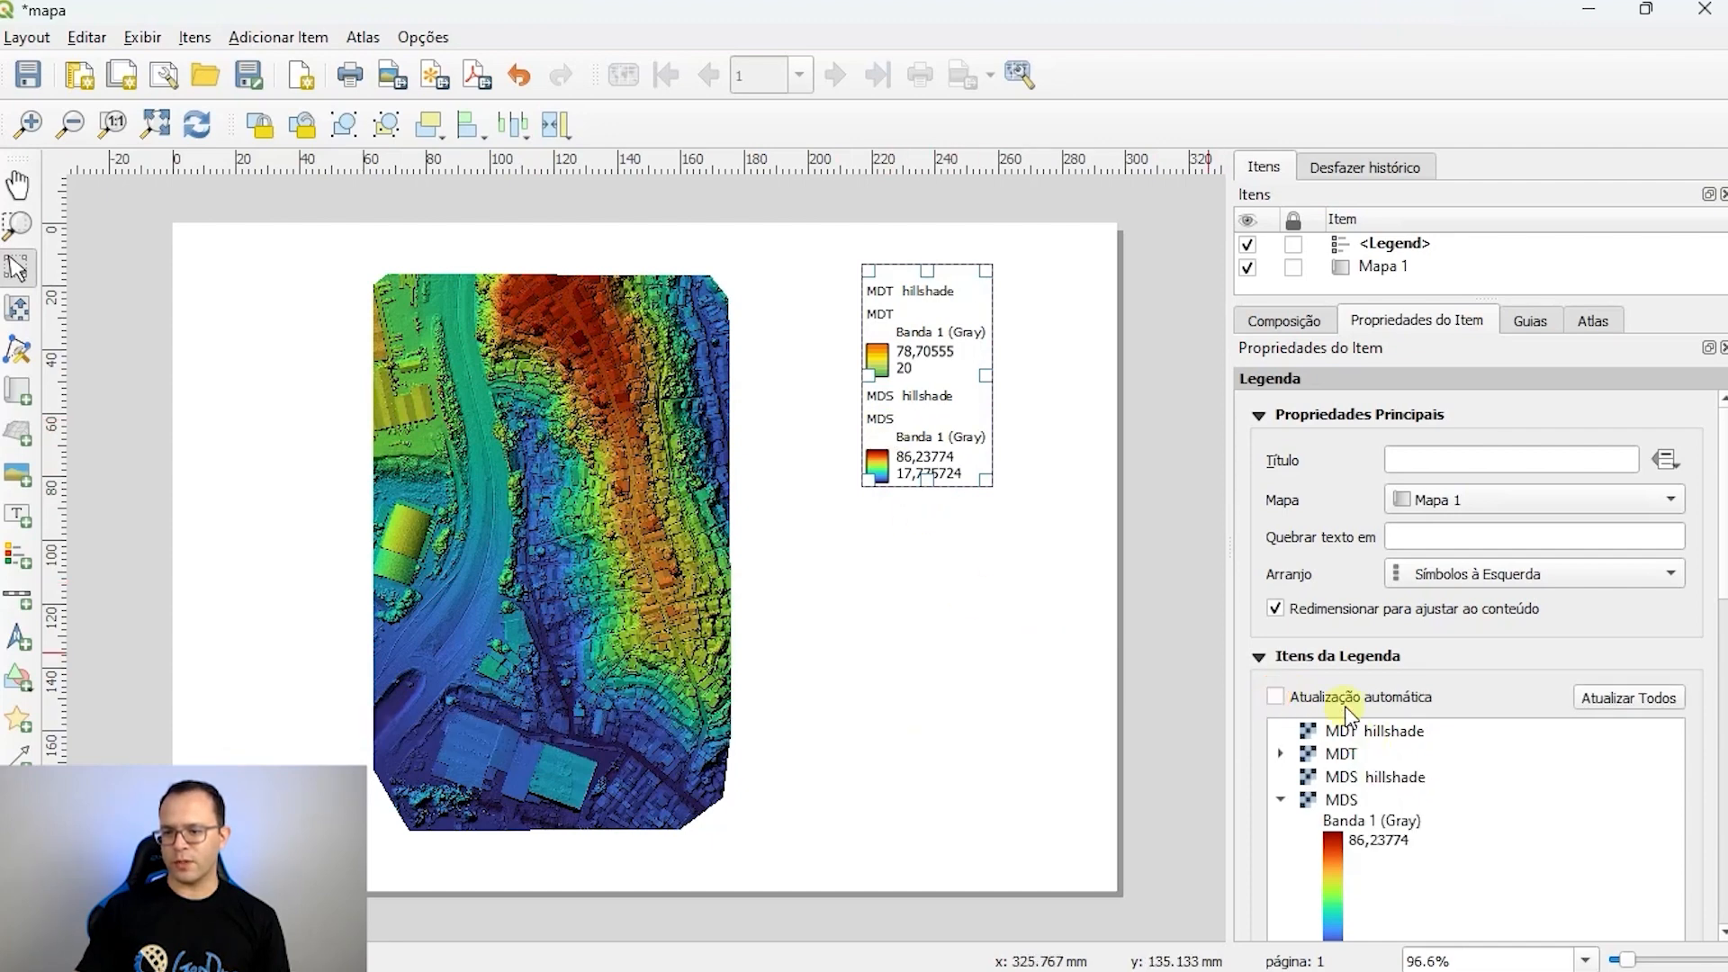
pyautogui.click(1393, 731)
pyautogui.keyDown('shift'); pyautogui.click(1359, 753); pyautogui.keyUp('shift')
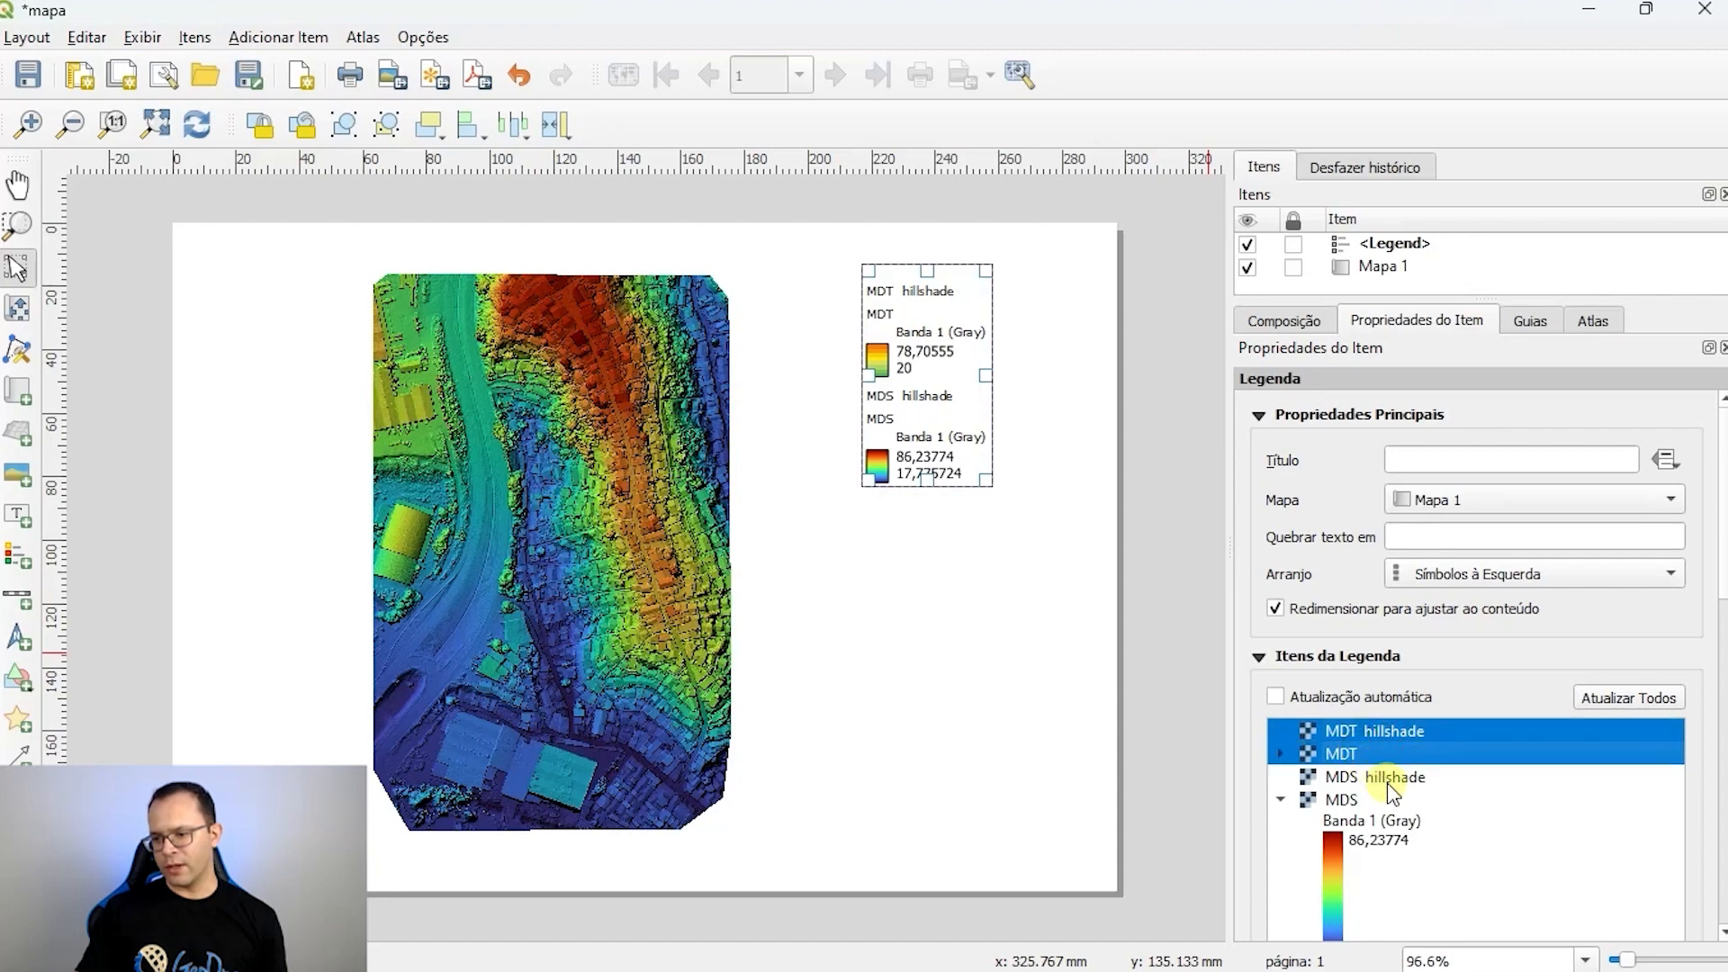
pyautogui.keyDown('shift'); pyautogui.click(1382, 779); pyautogui.keyUp('shift')
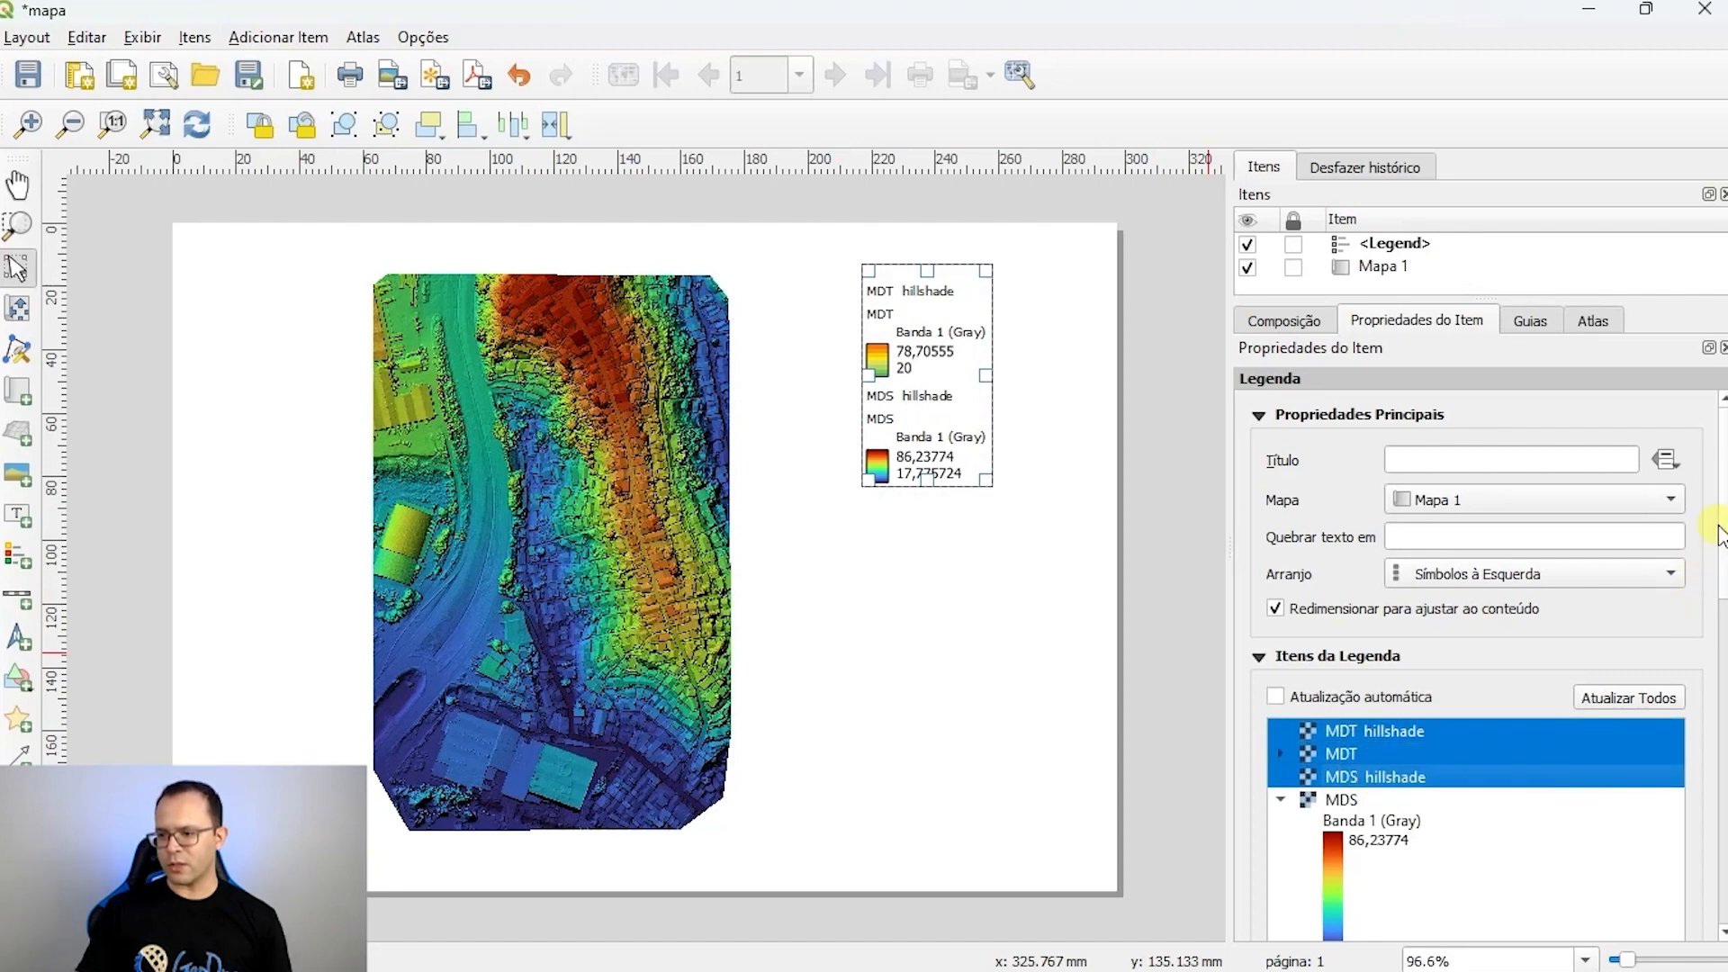
pyautogui.moveTo(1720, 519); pyautogui.dragTo(1721, 670)
pyautogui.click(1419, 640)
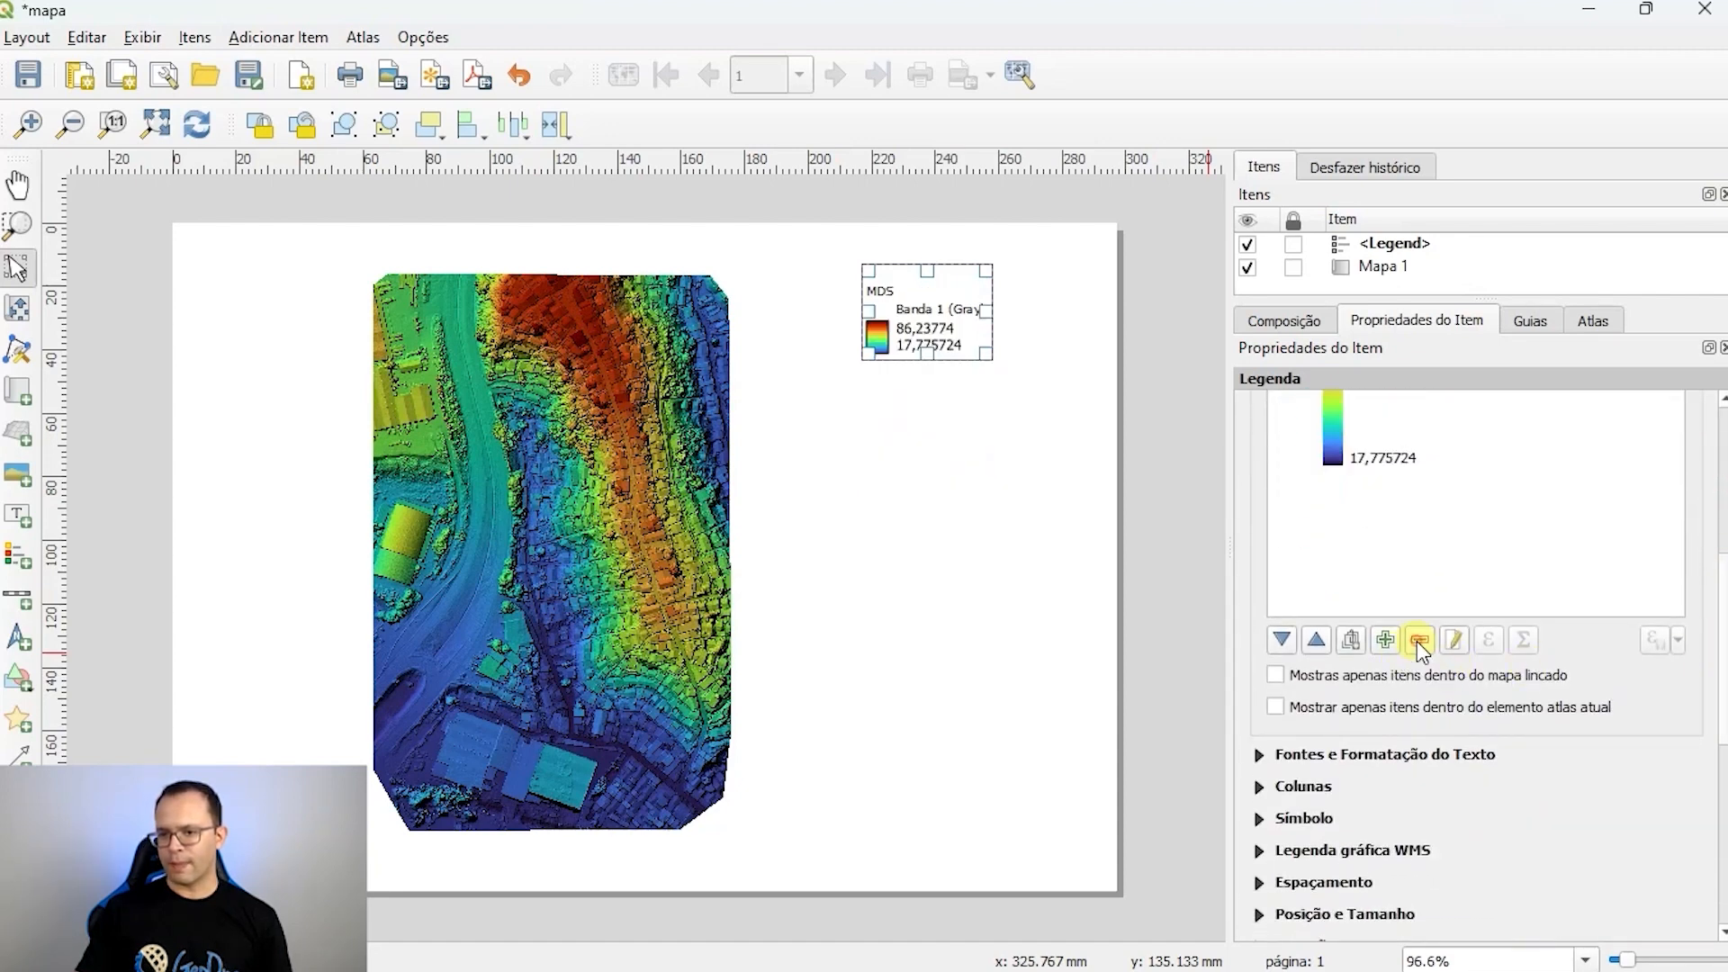
# Step: Set the height of the MDS color bar in the legend to 50 mm and shift the legend slightly toward the map
pyautogui.moveTo(1719, 630); pyautogui.dragTo(1720, 567)
pyautogui.click(1342, 589)
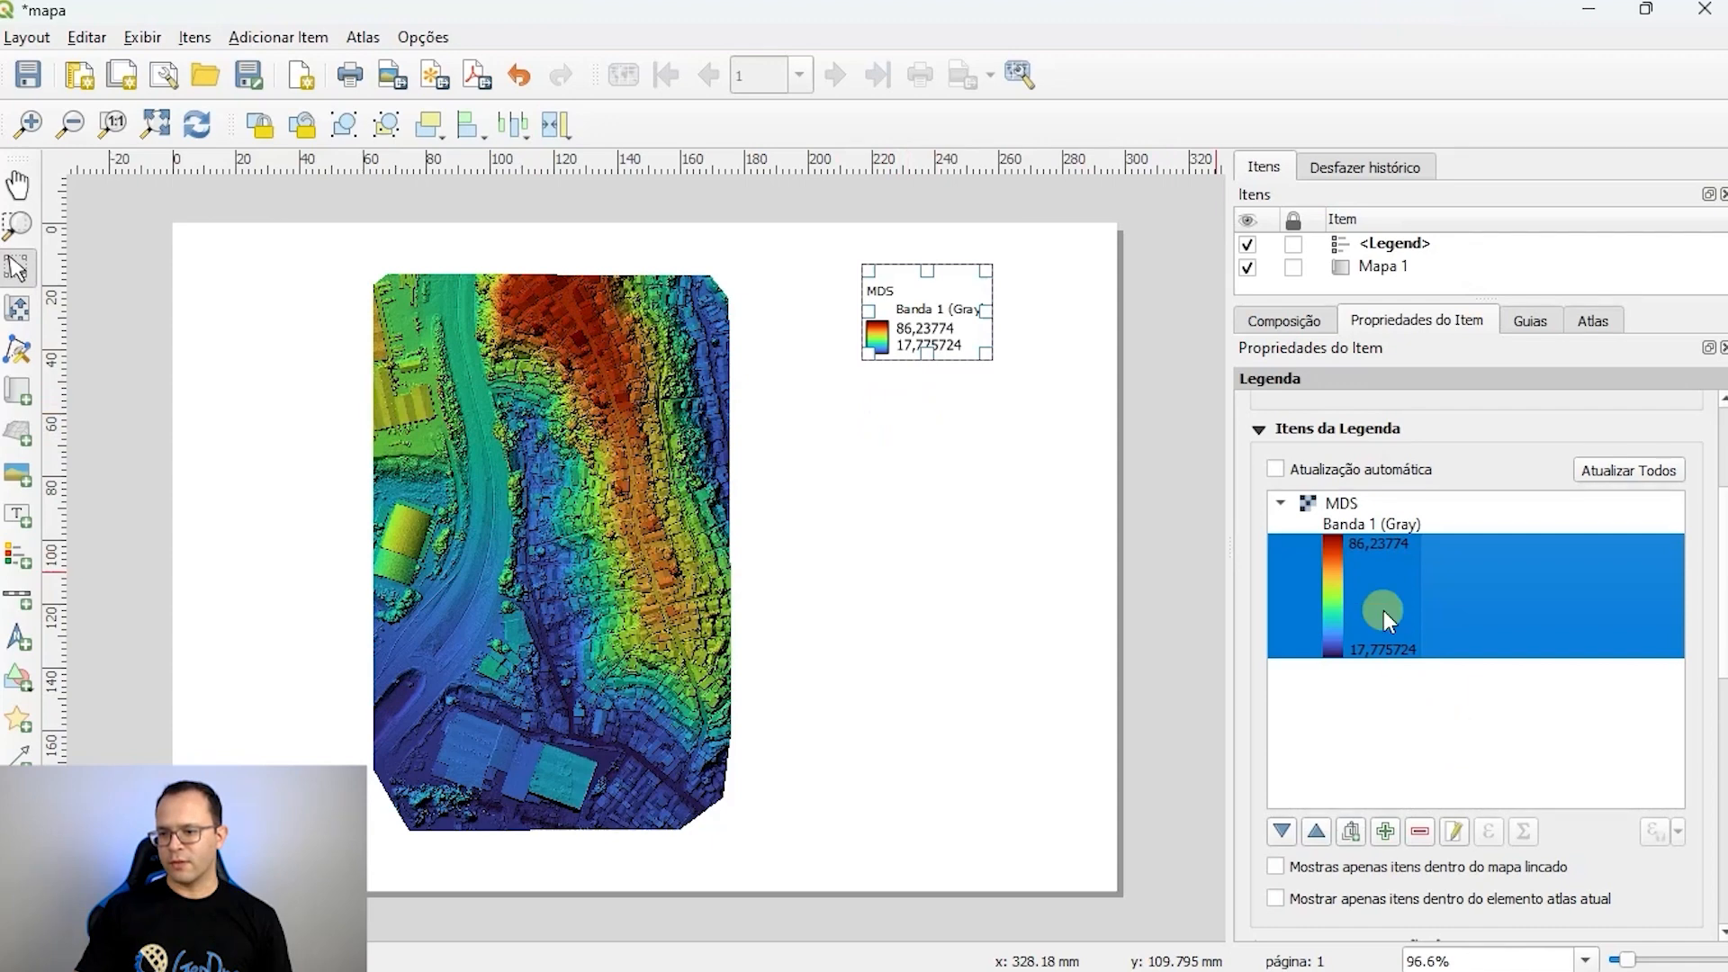
pyautogui.doubleClick(1334, 574)
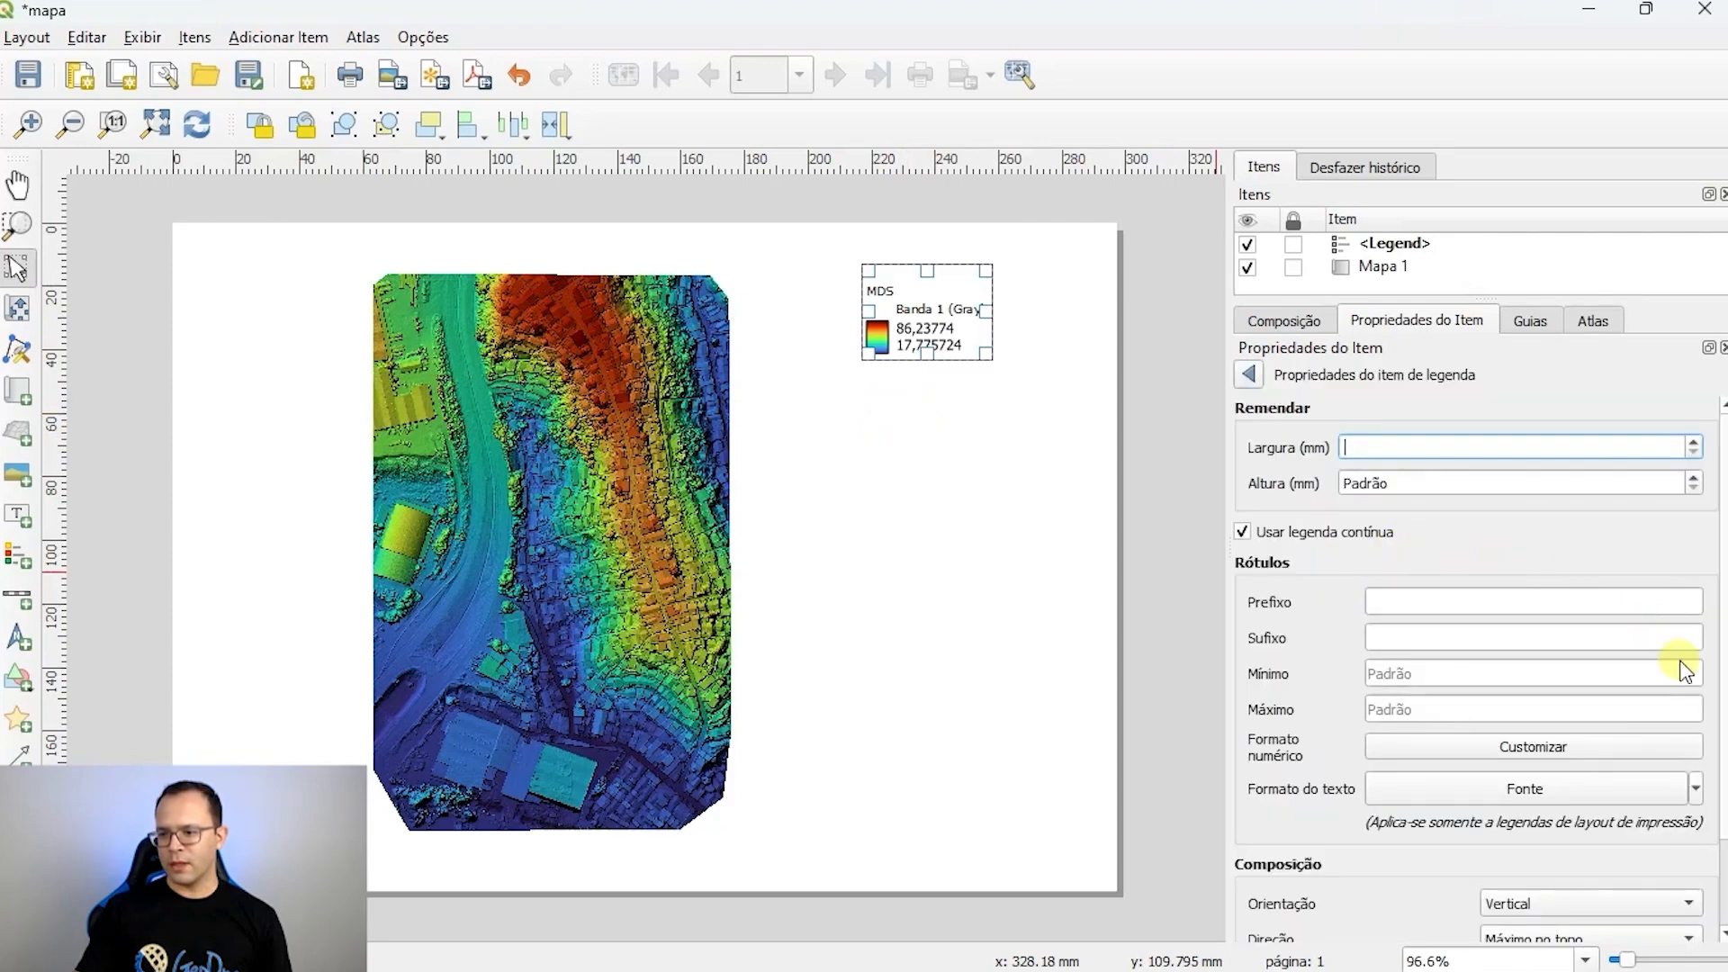
pyautogui.moveTo(1722, 652)
pyautogui.mouseDown()
pyautogui.moveTo(1722, 738)
pyautogui.moveTo(1720, 639)
pyautogui.mouseUp()
pyautogui.click(1404, 485)
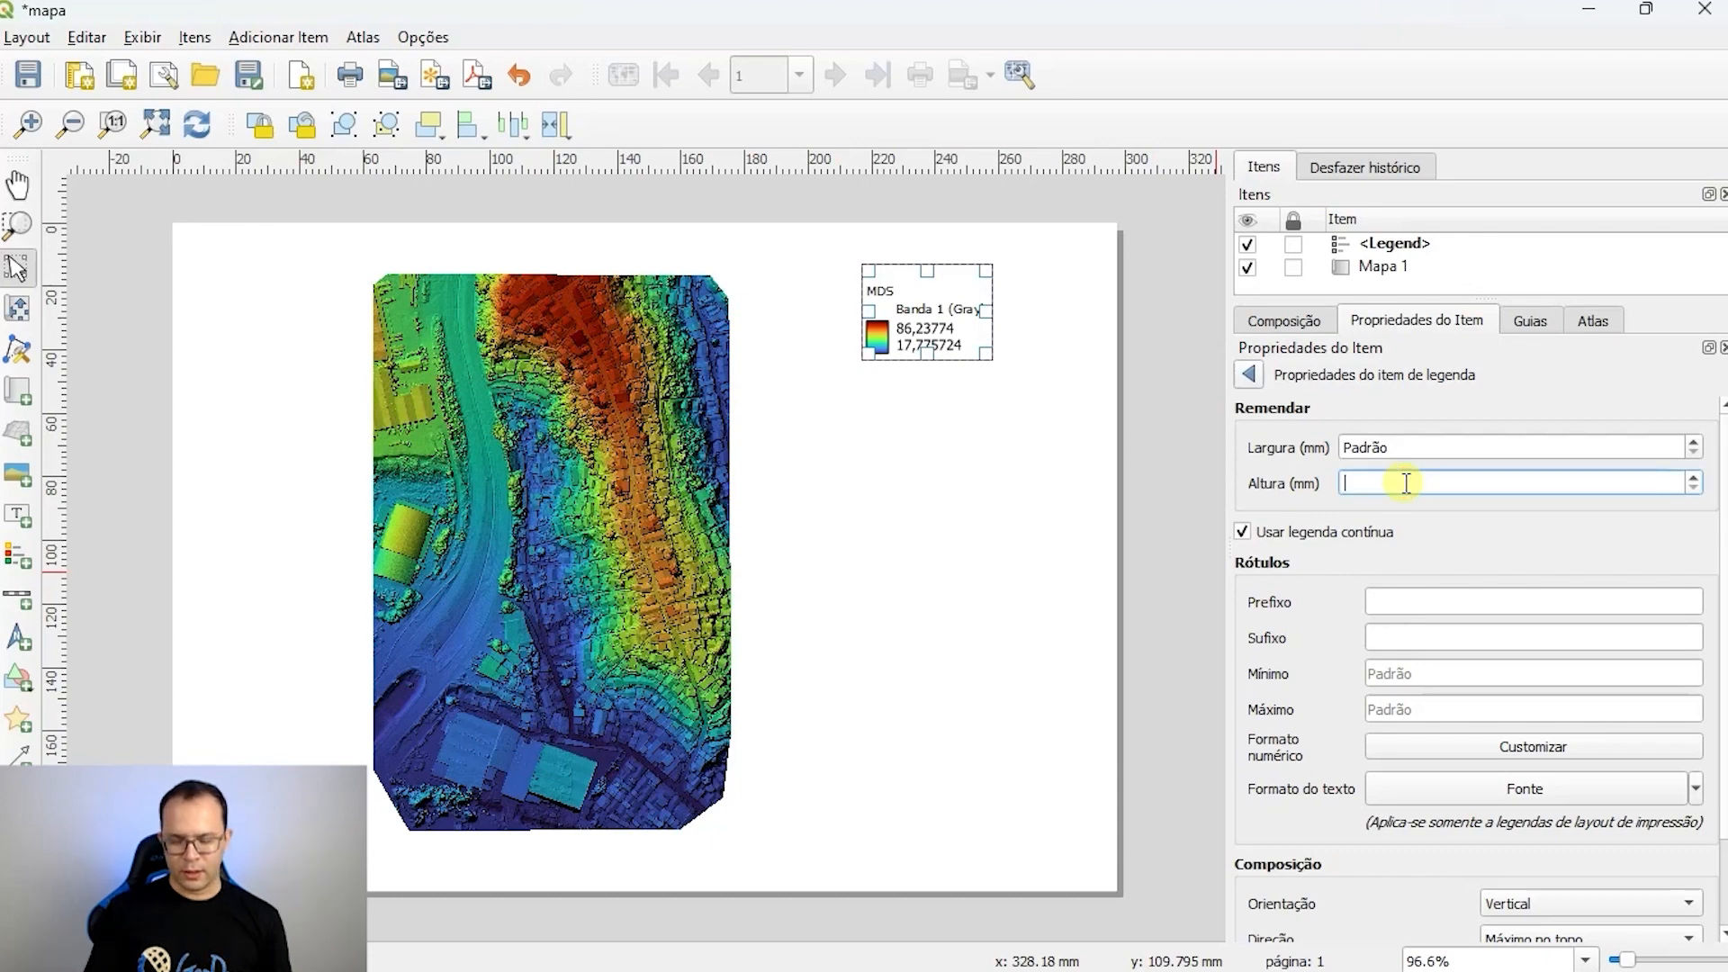
pyautogui.write('50')
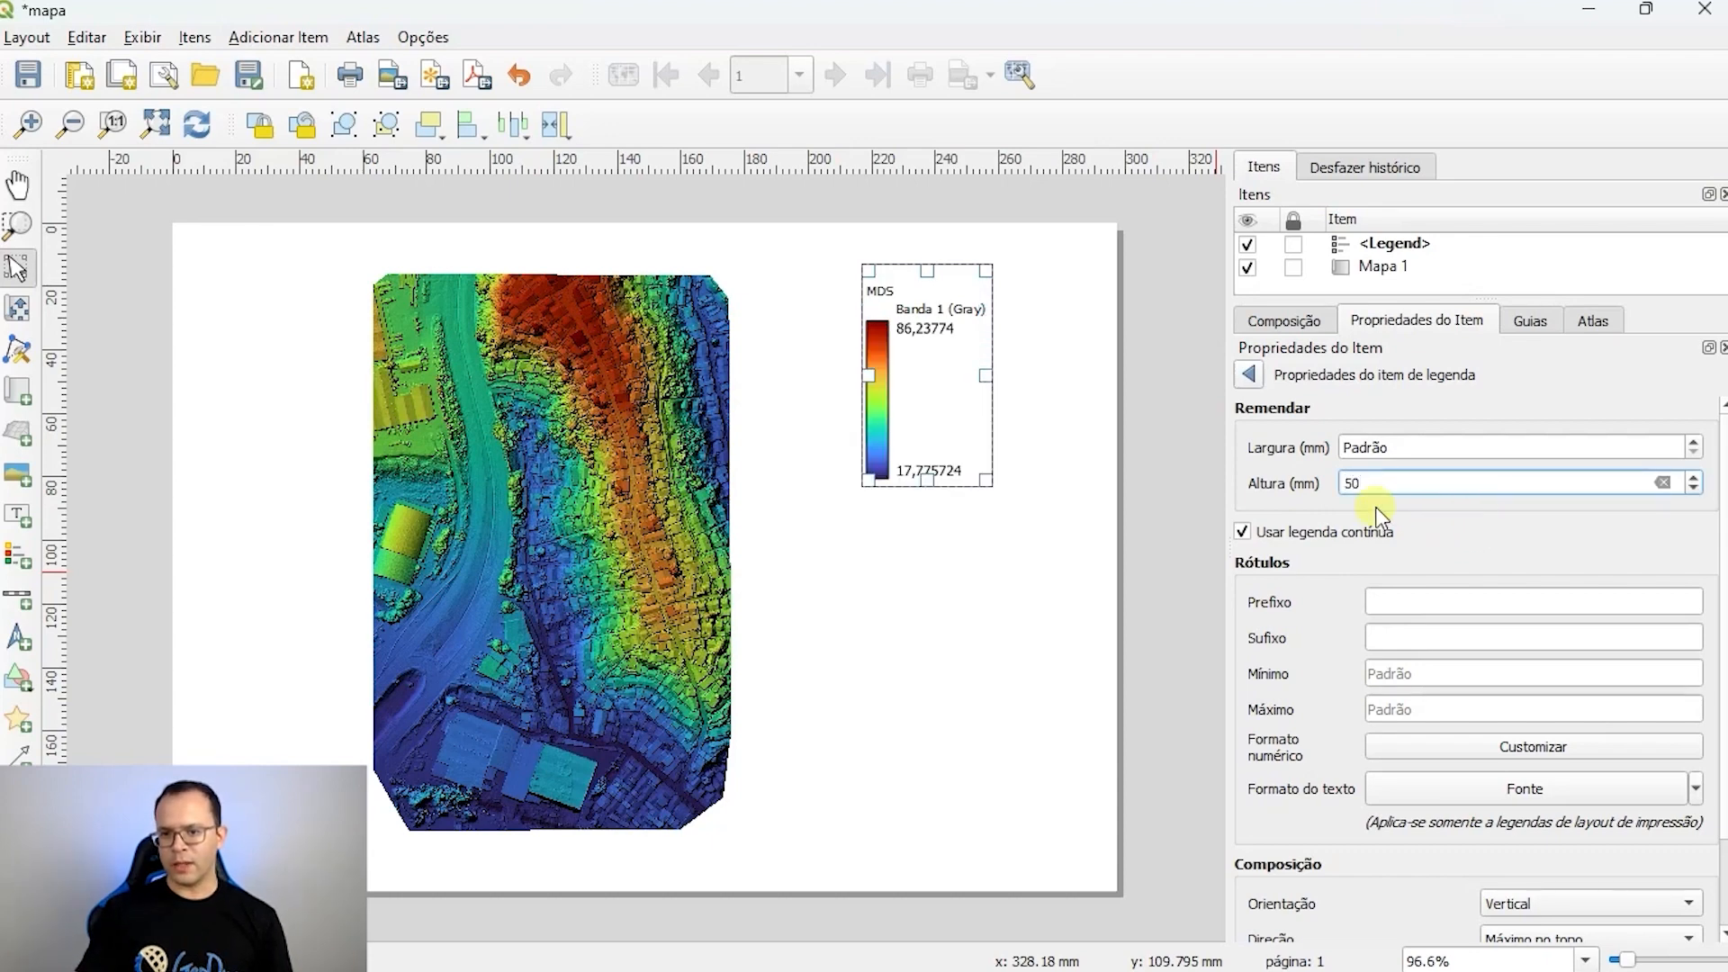
pyautogui.click(1386, 506)
pyautogui.moveTo(945, 375); pyautogui.dragTo(934, 374)
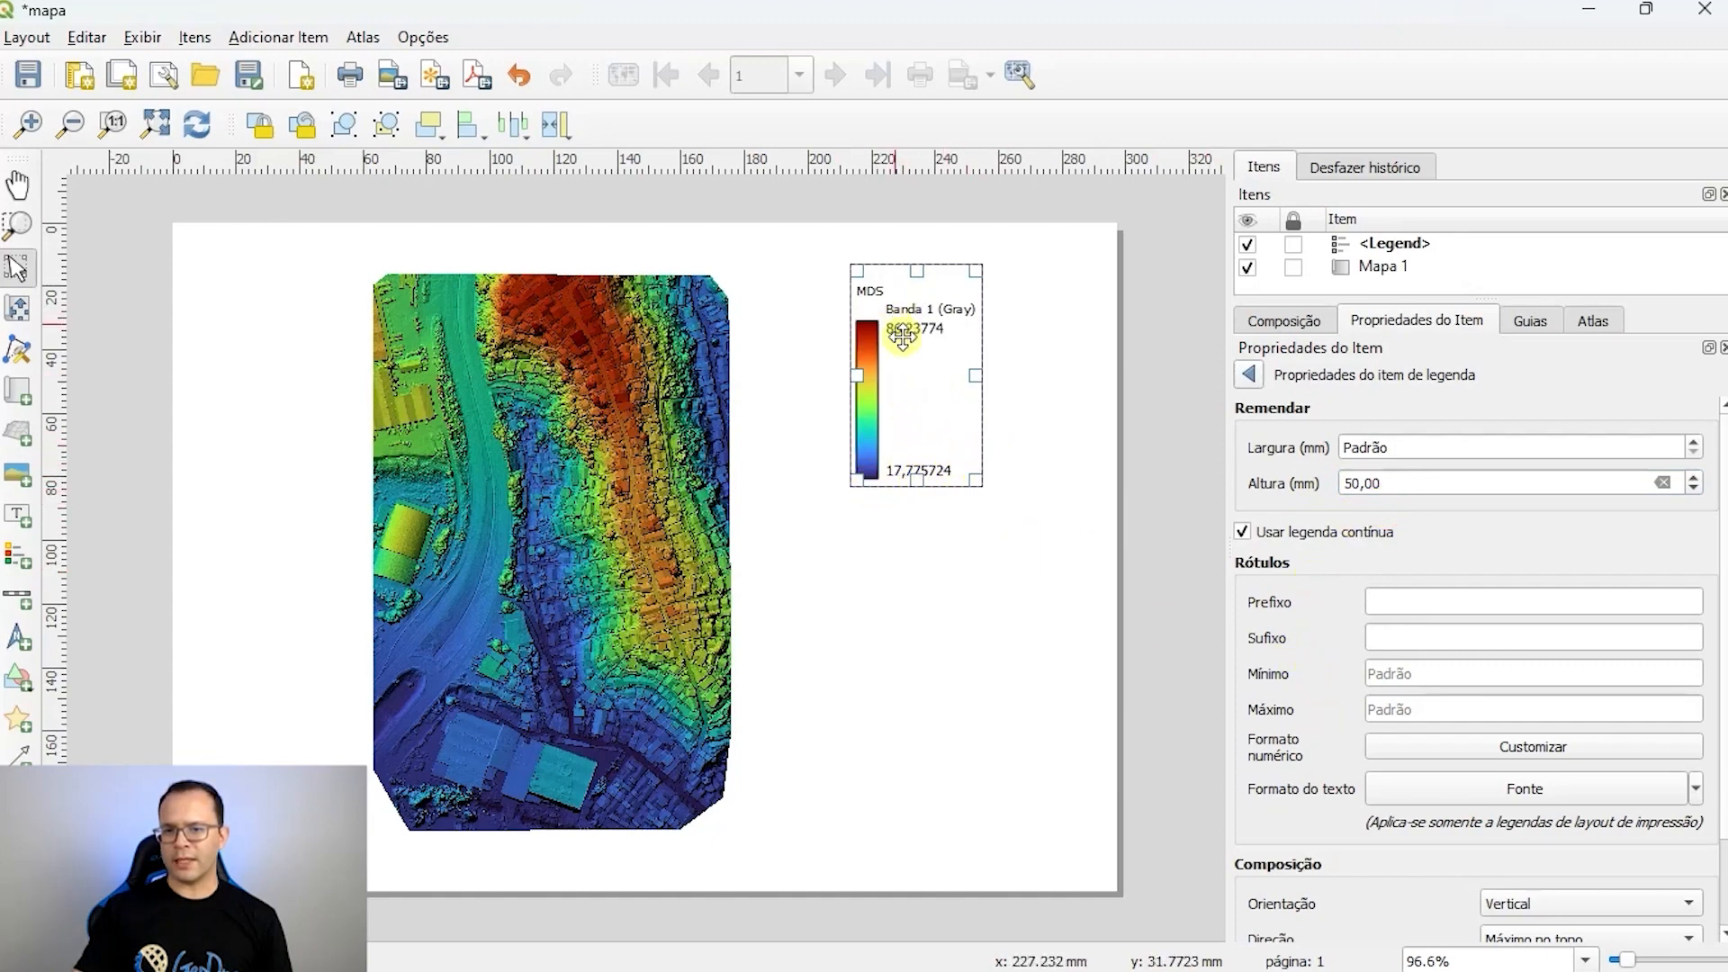
# Step: Set the number format of the MDS color bar labels to round to 2 decimal places
pyautogui.click(1498, 749)
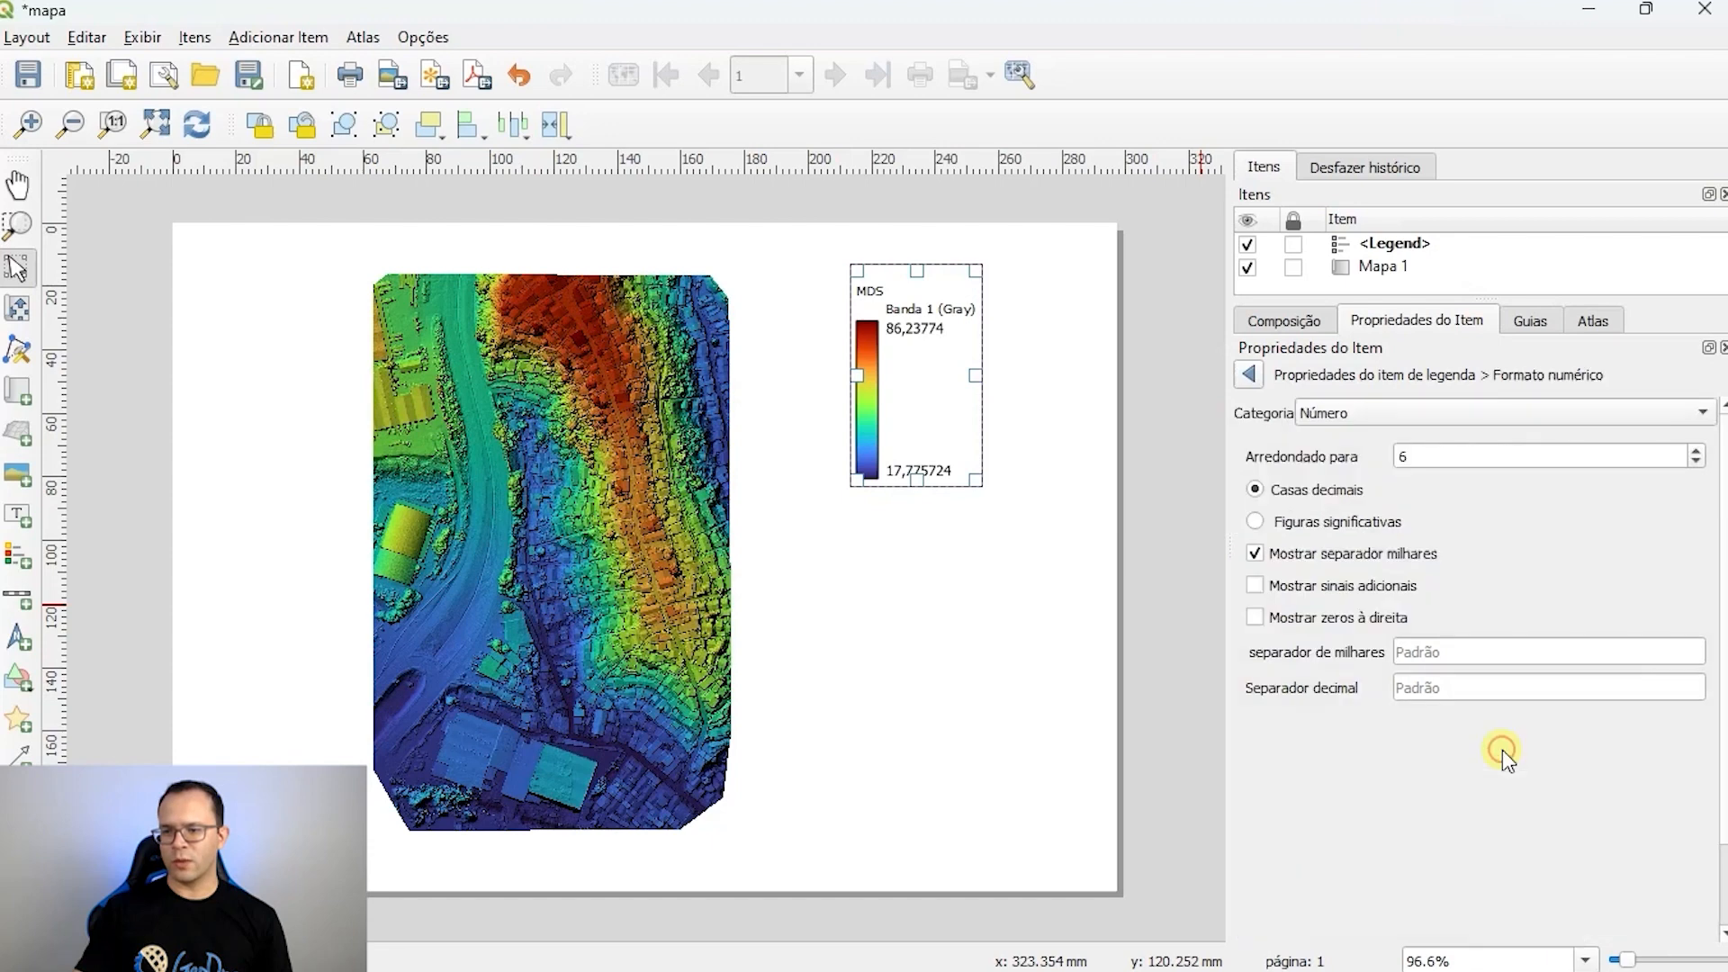
pyautogui.doubleClick(1411, 456)
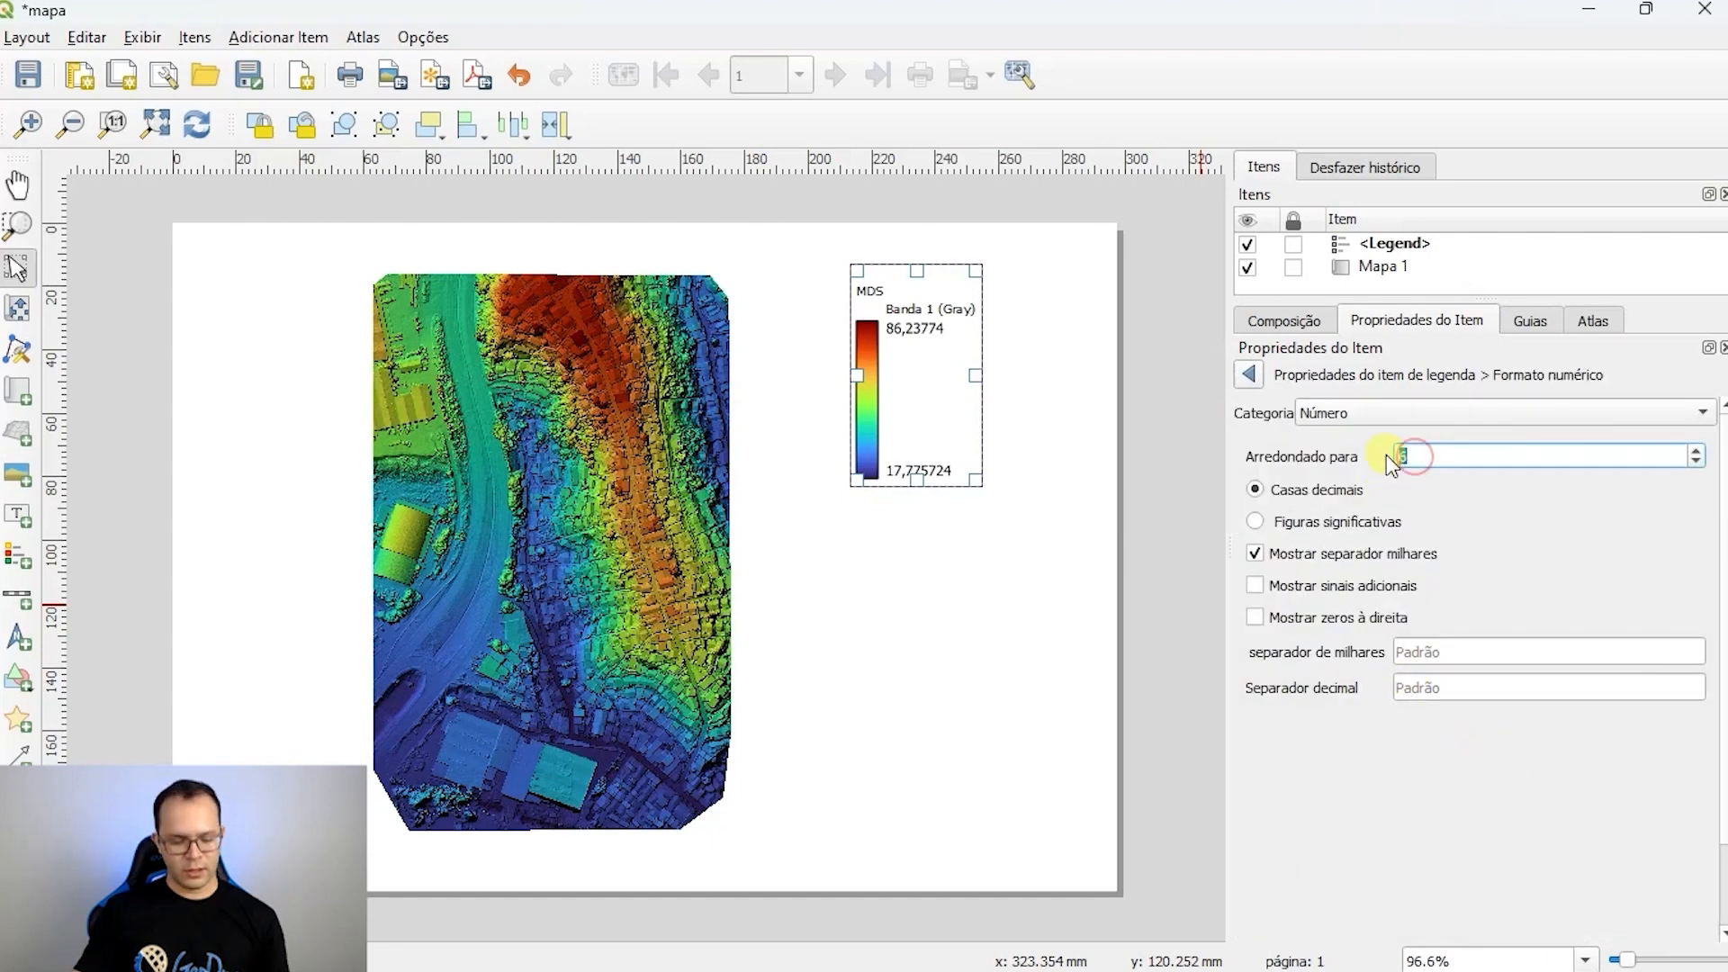
pyautogui.write('2')
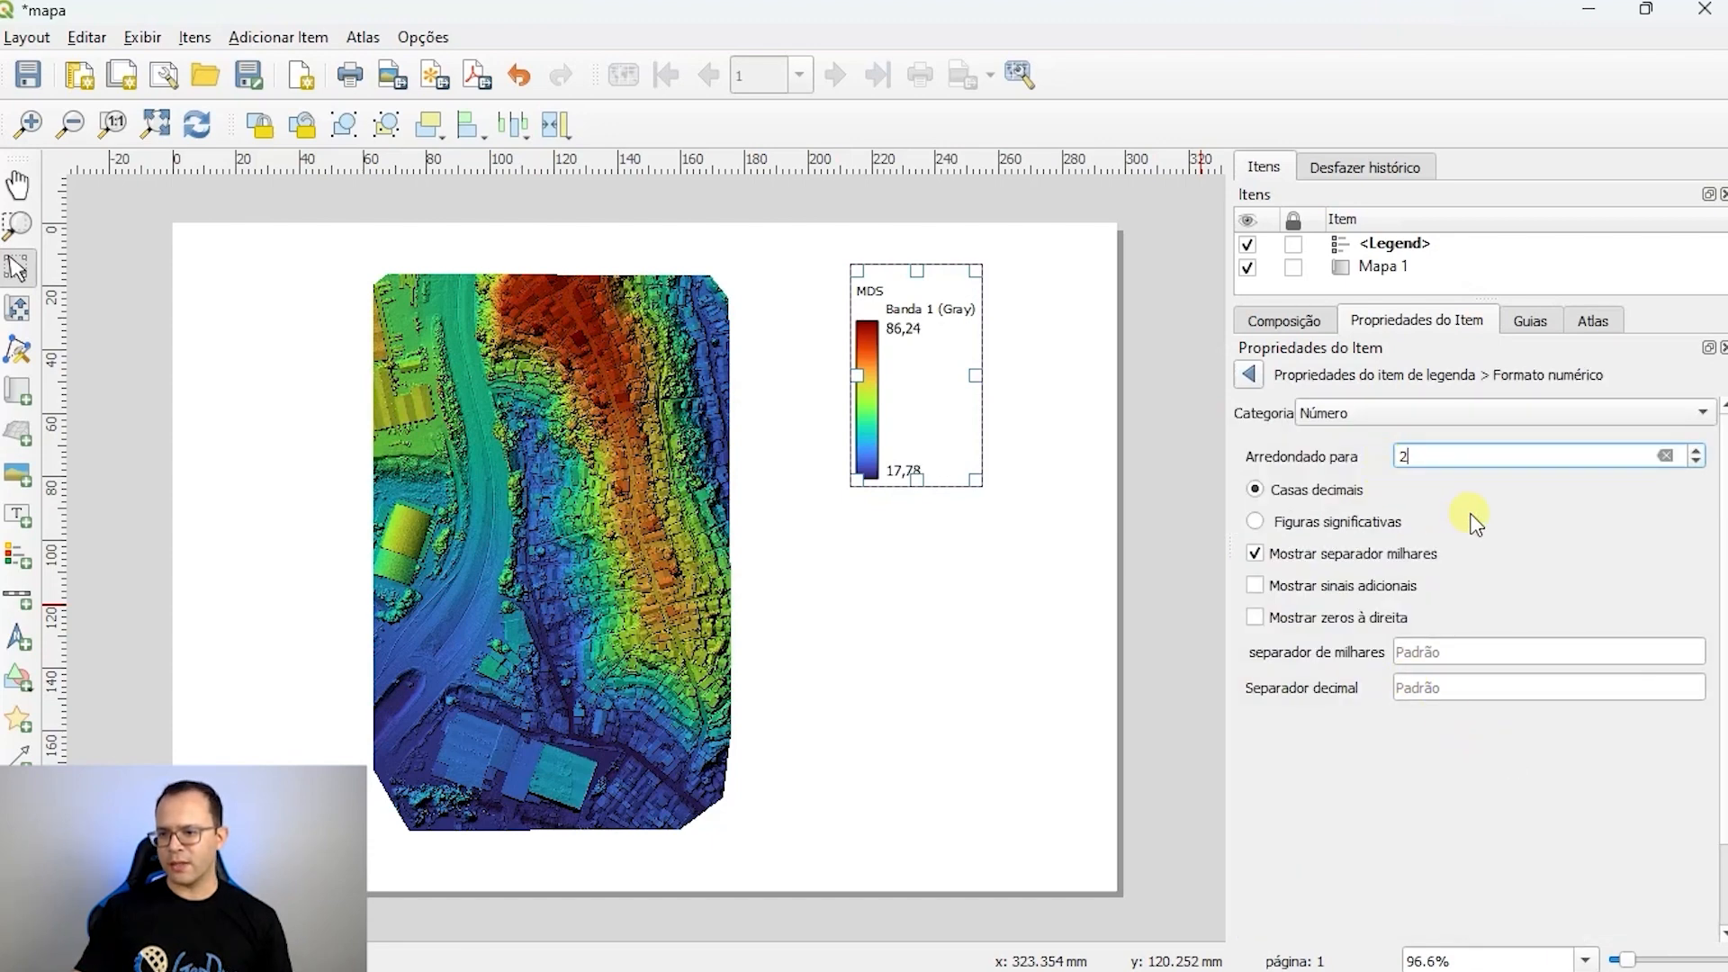
pyautogui.click(1249, 375)
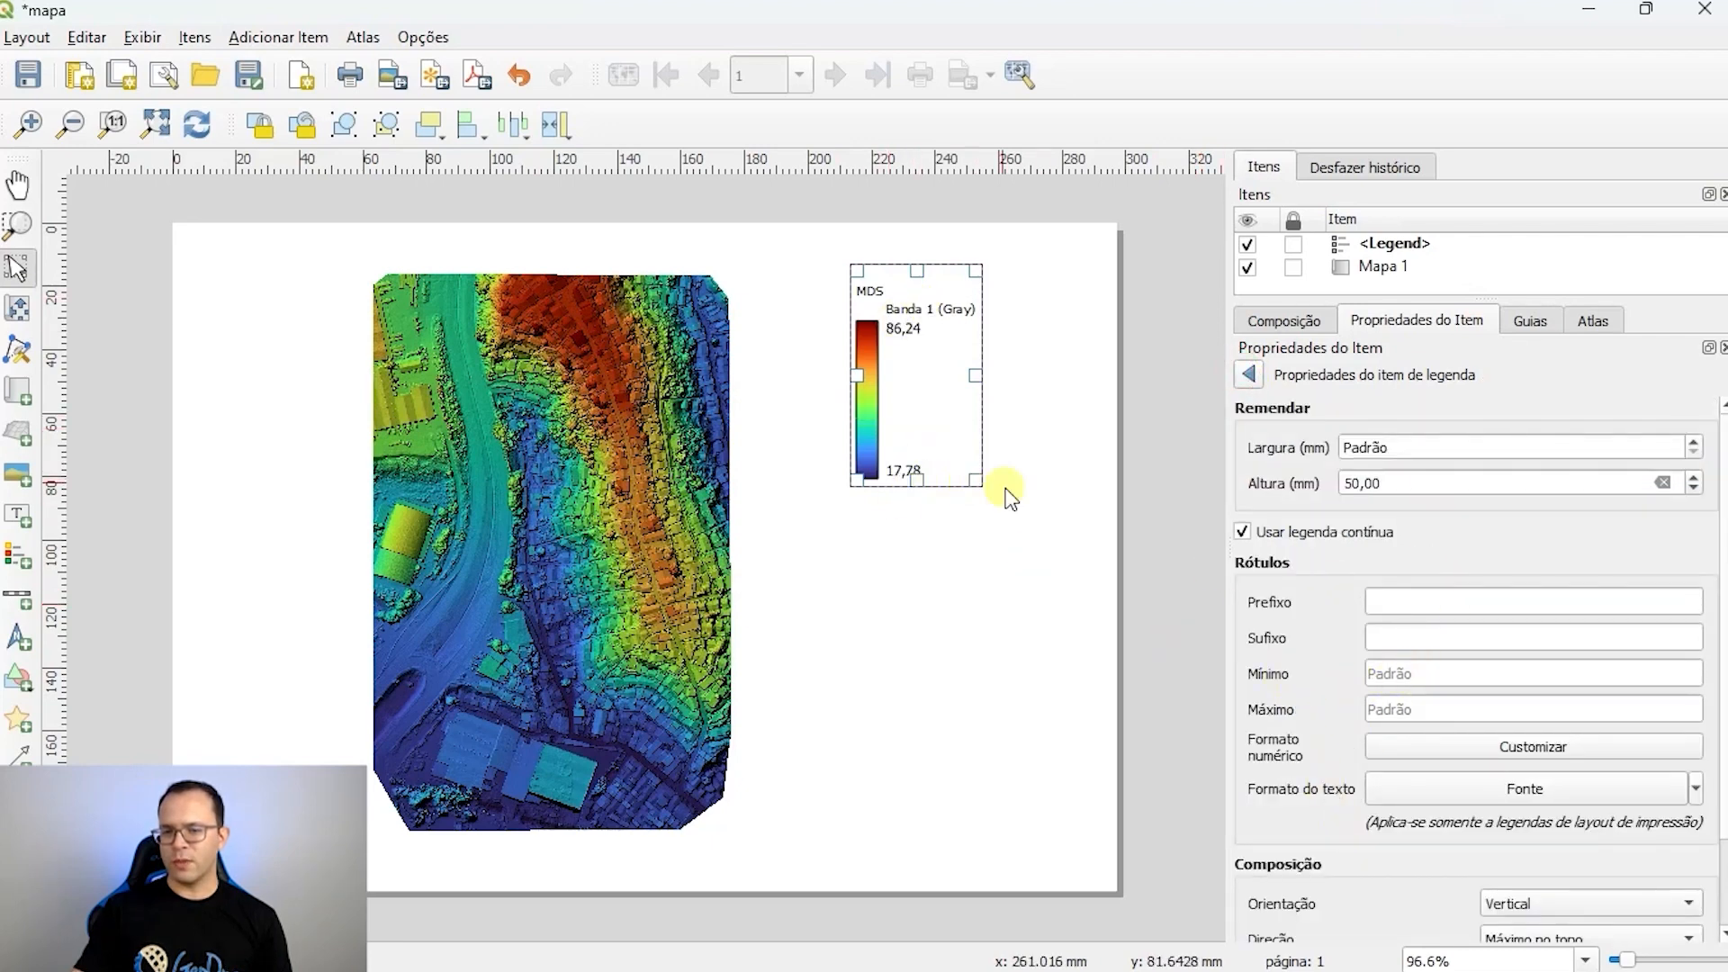
# Step: Label the MDS color bar's minimum as "17 m" and its maximum as "86 m"
pyautogui.click(1413, 686)
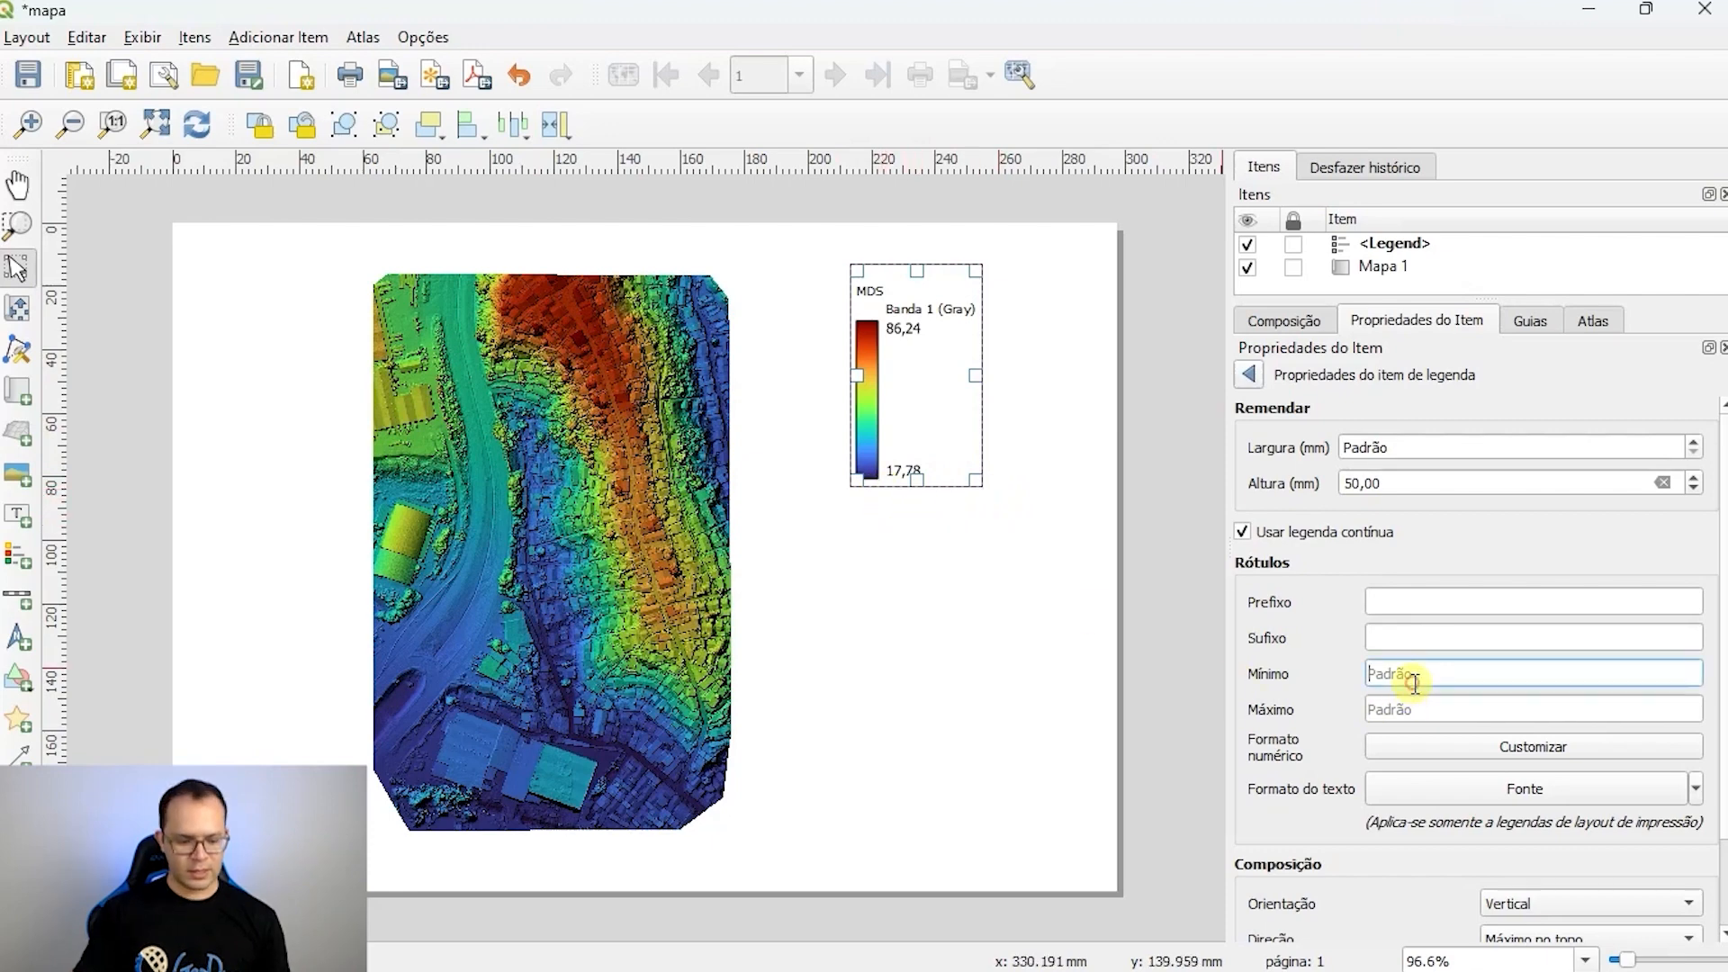
pyautogui.write('17')
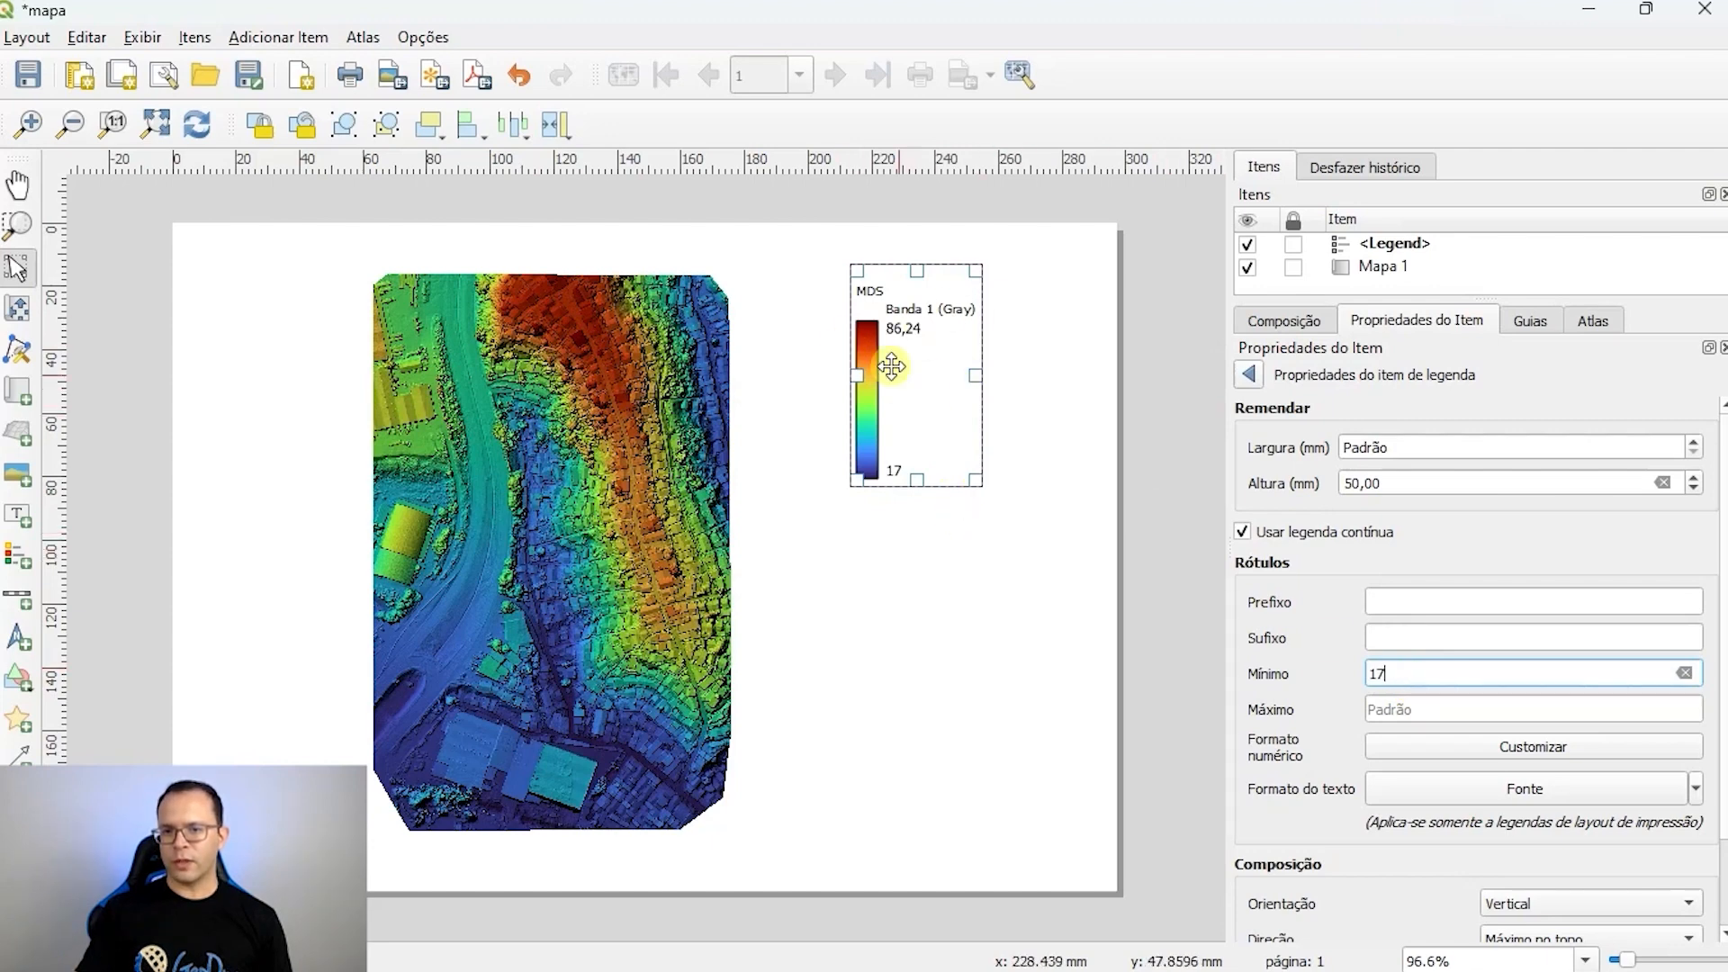
pyautogui.click(1413, 709)
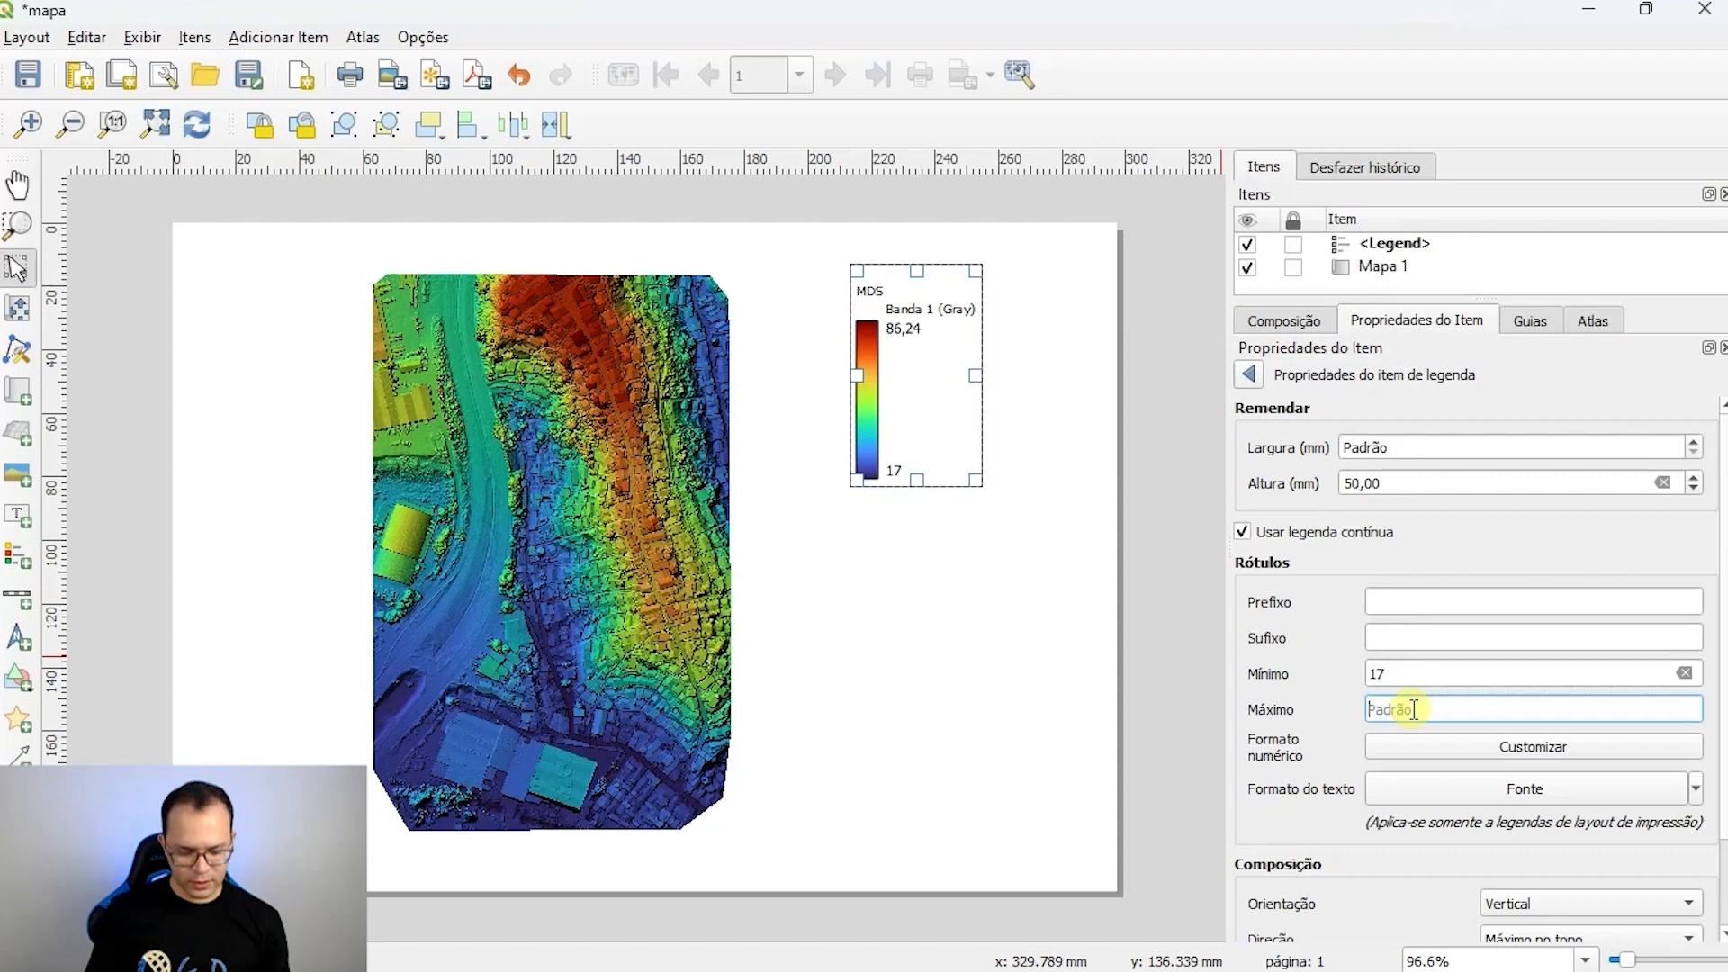
pyautogui.write('86')
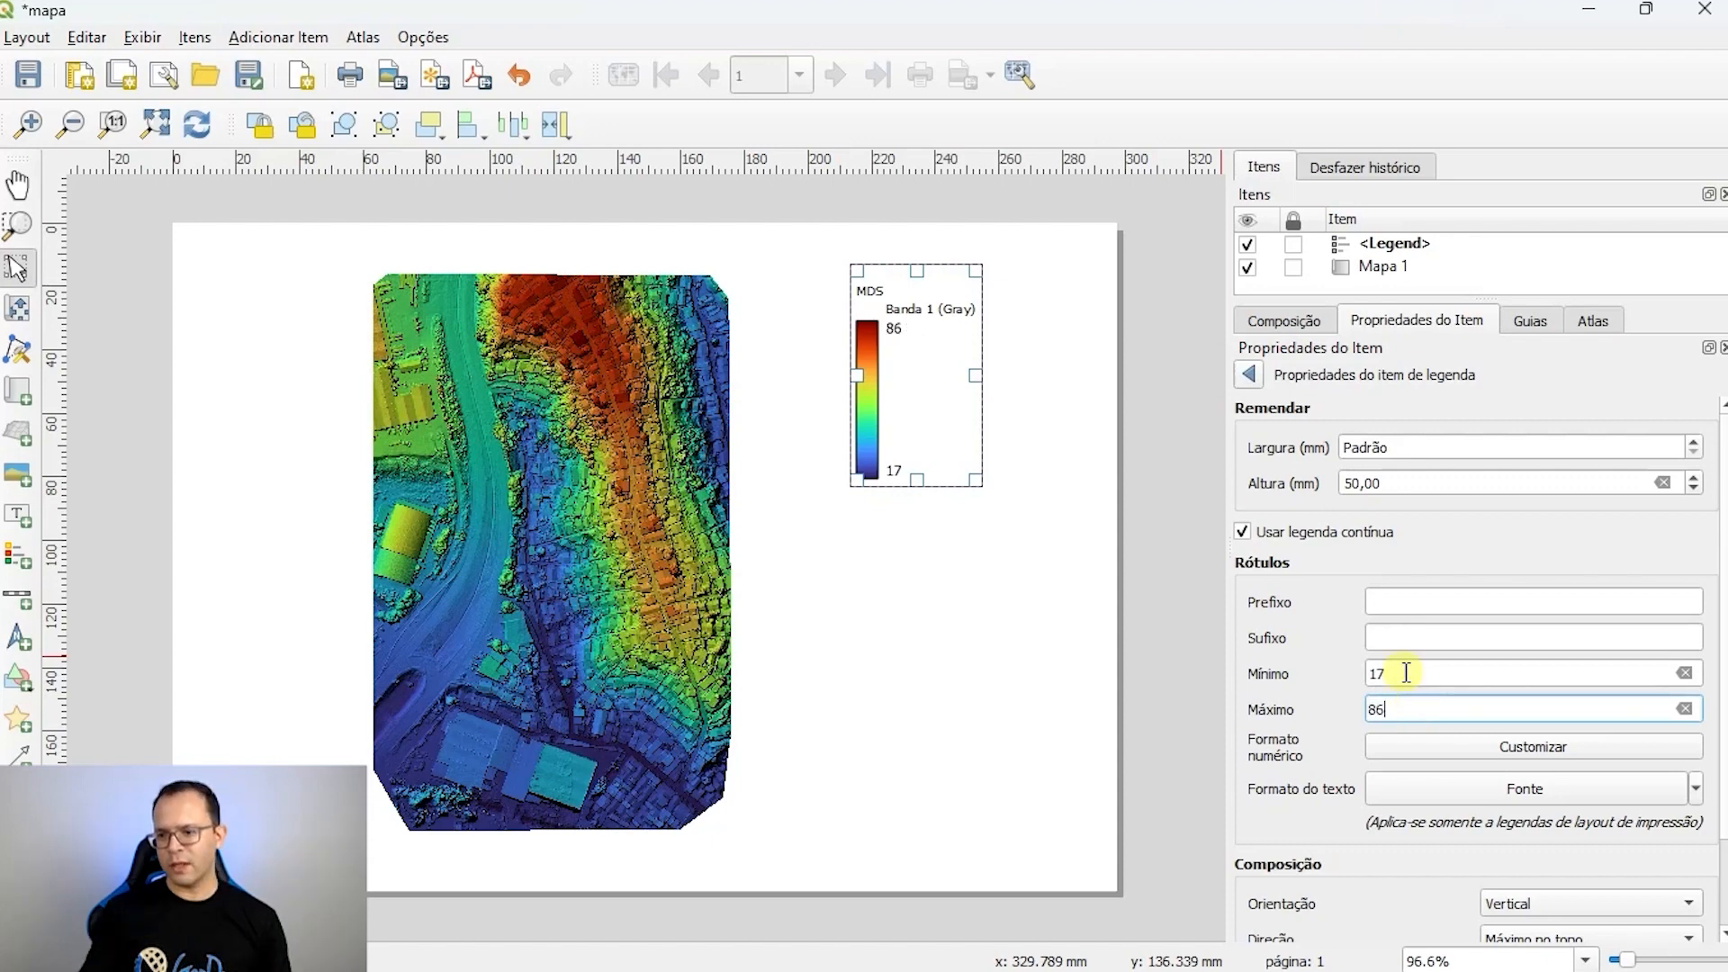
pyautogui.click(1405, 671)
pyautogui.write('m')
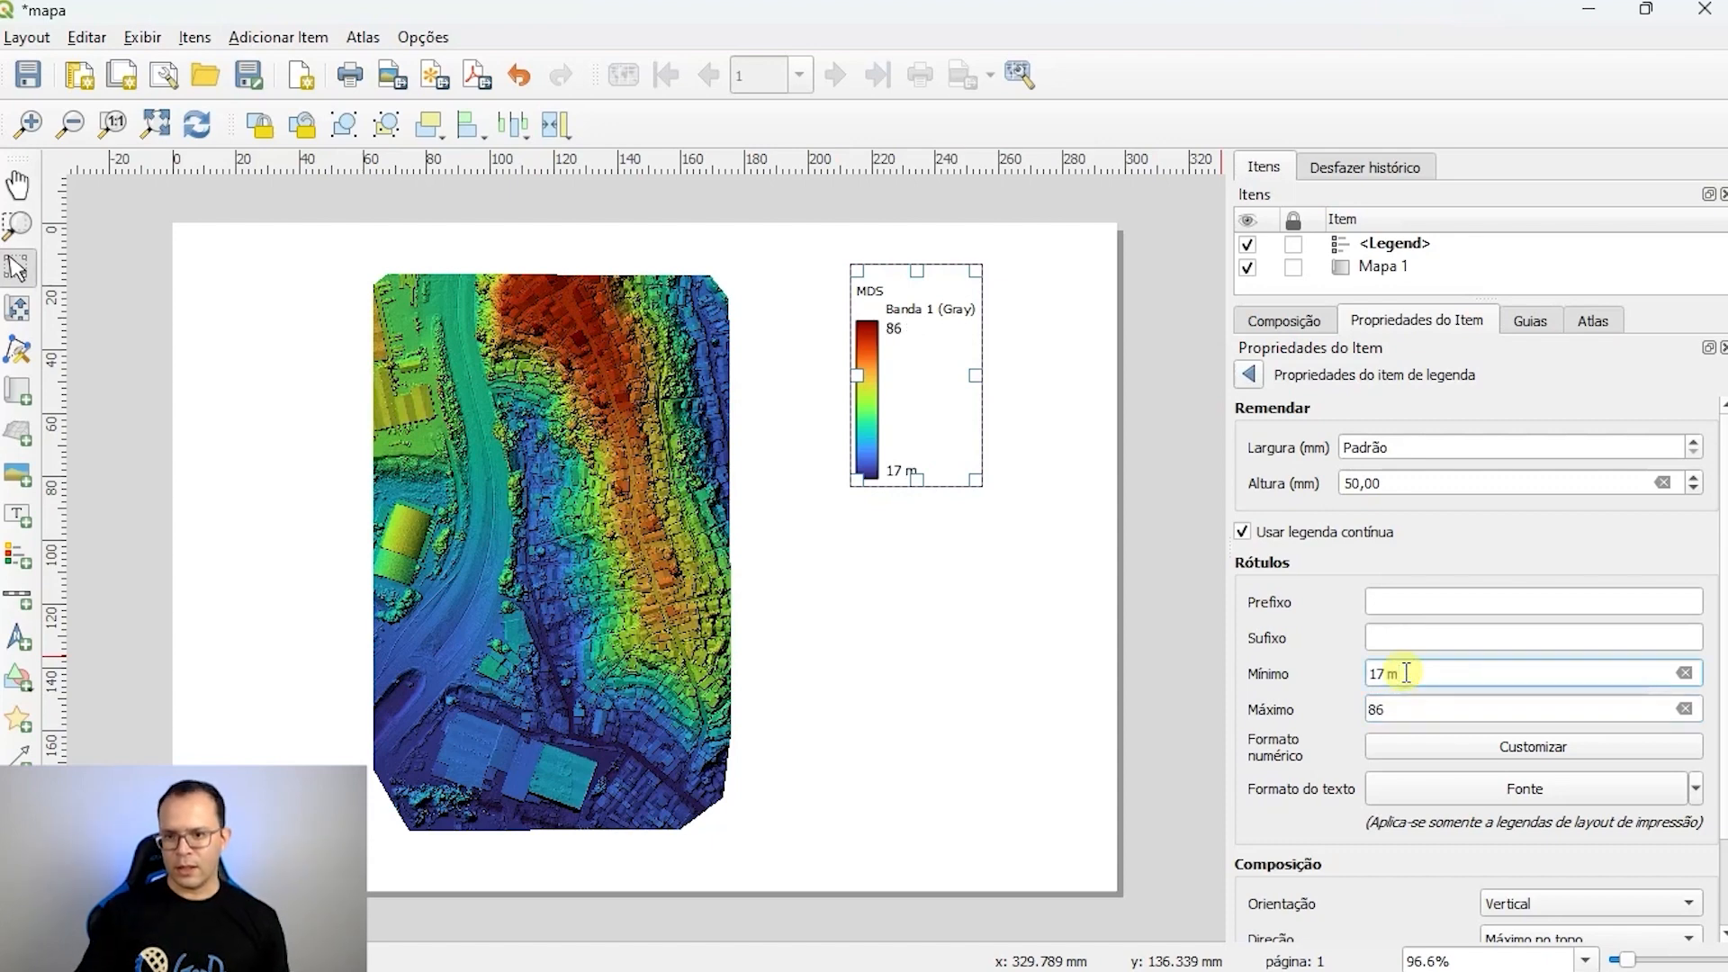
pyautogui.click(1426, 711)
pyautogui.write('m')
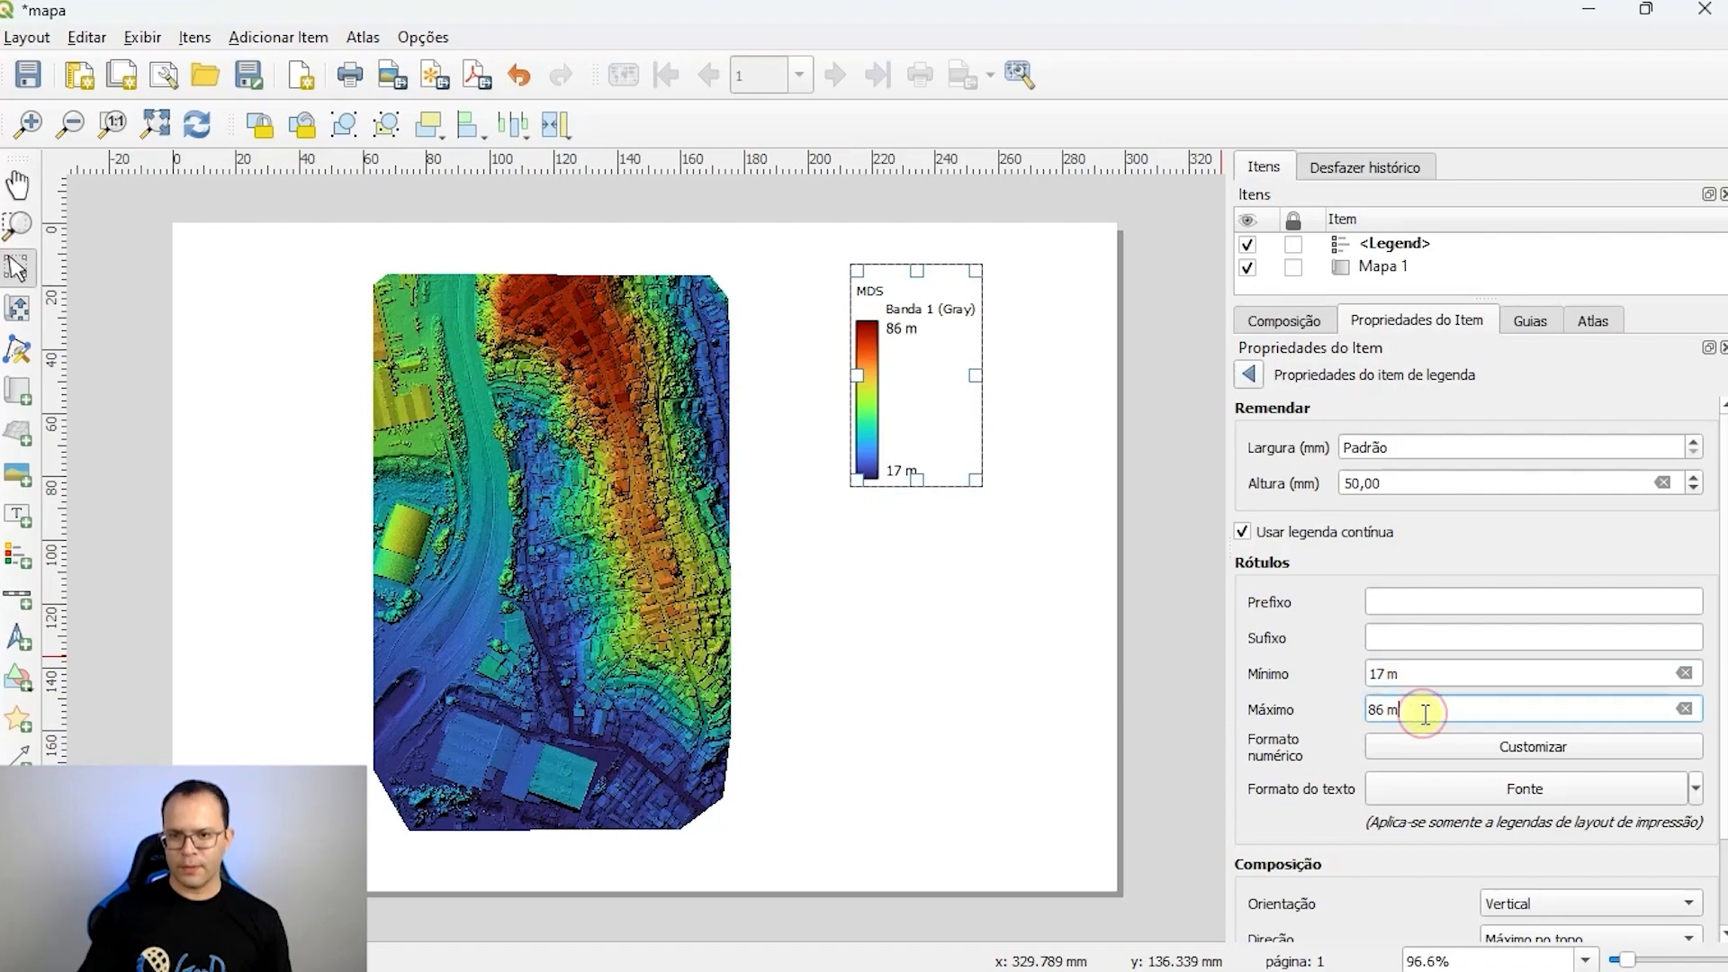